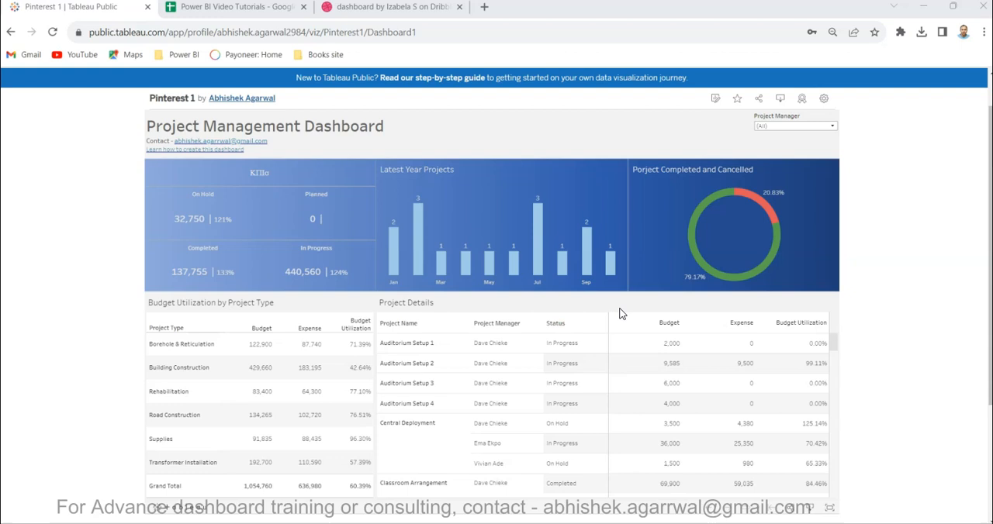
Compare the Dribbble dashboard design with the Project Management Dashboard on Tableau Public, including its KPI, chart and table areas.
left_click(377, 7)
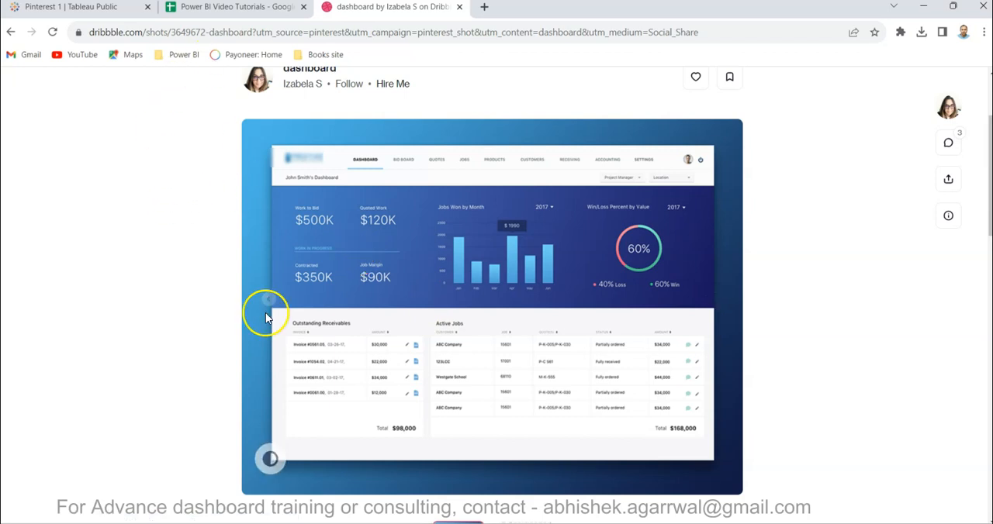
left_click(107, 12)
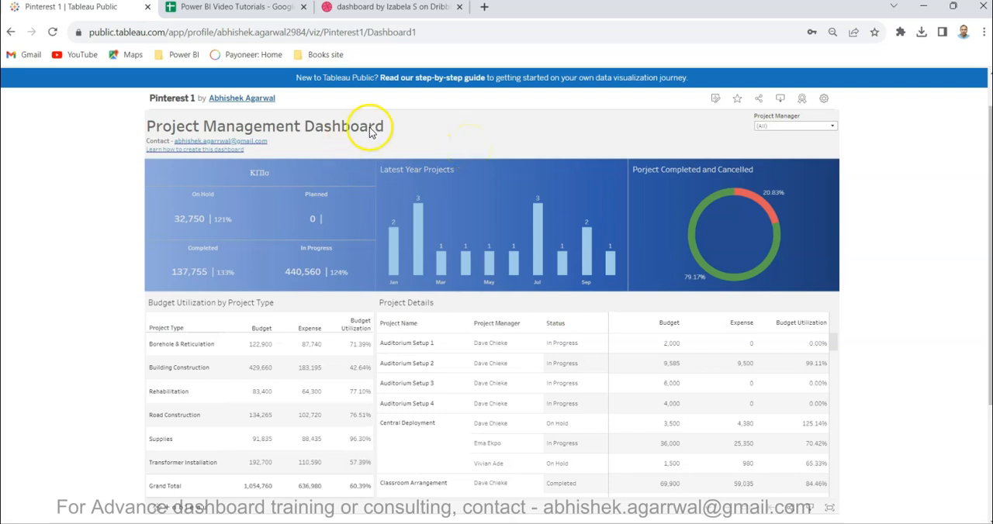
mouse_move(260, 228)
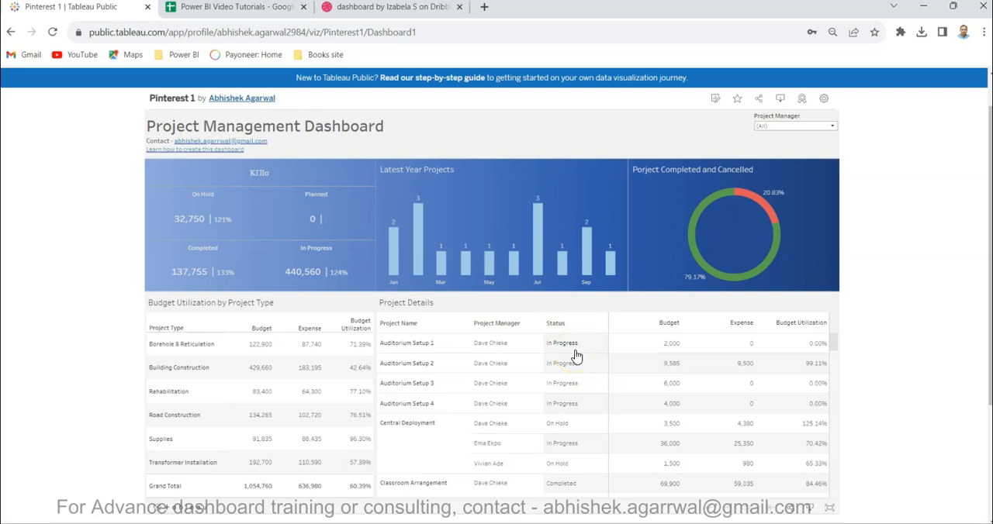
mouse_move(705, 374)
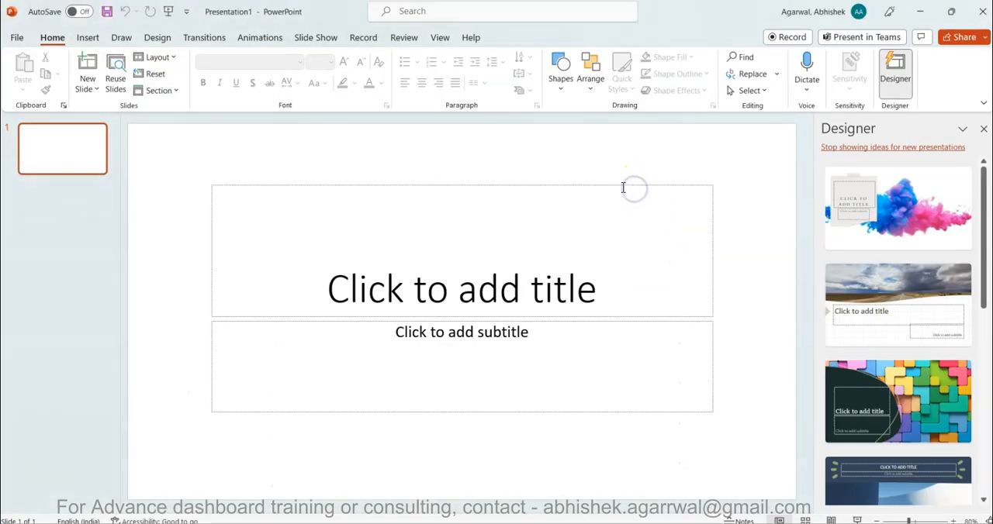
Switch to PowerPoint and delete the title and subtitle placeholders from the blank slide.
left_click(620, 184)
key("Delete")
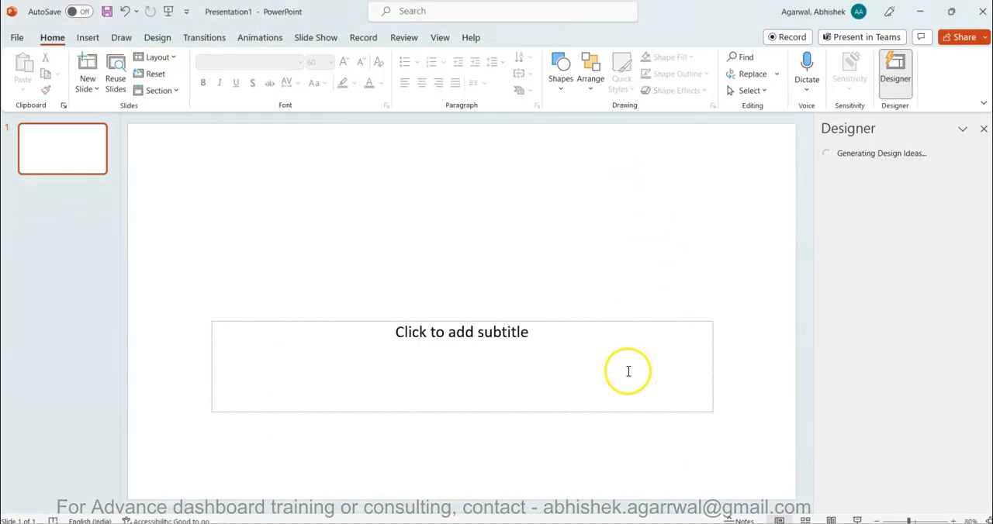
left_click(643, 322)
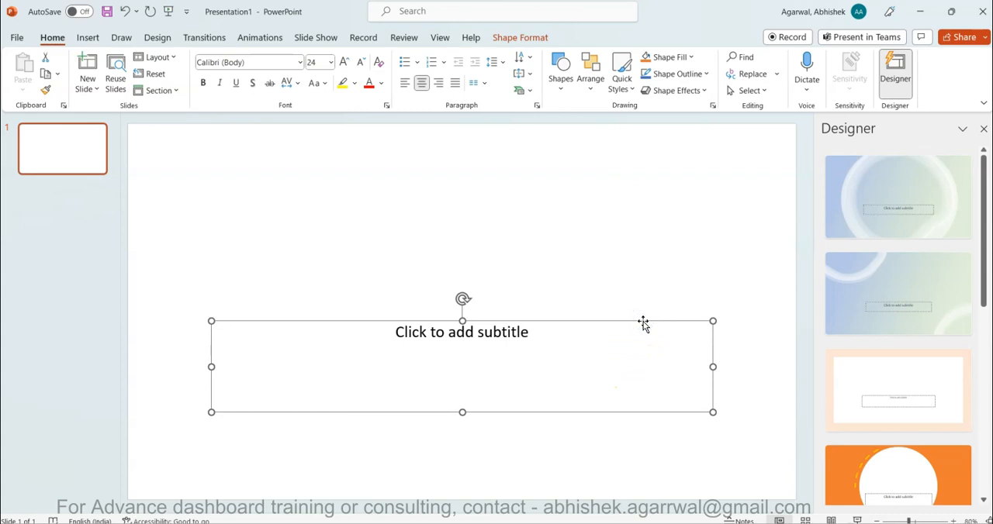
key("Delete")
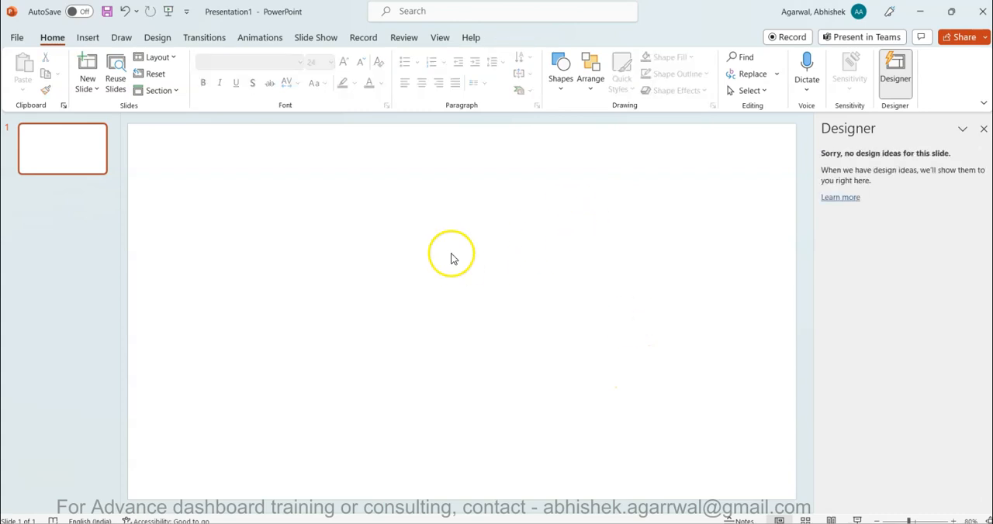
Draw a rectangle across the full slide width, about 33.9 cm wide and 7.6 cm high, below a narrow header gap.
left_click(555, 86)
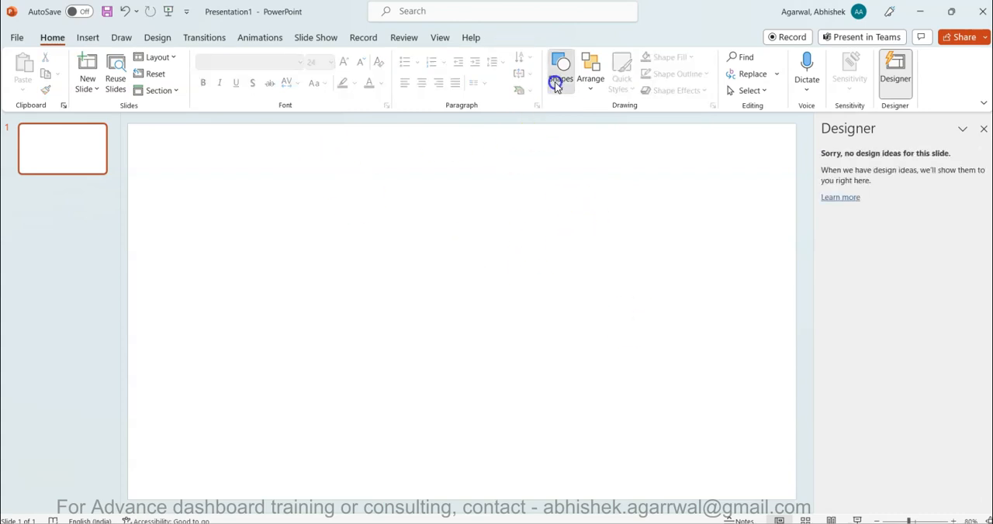
left_click(593, 126)
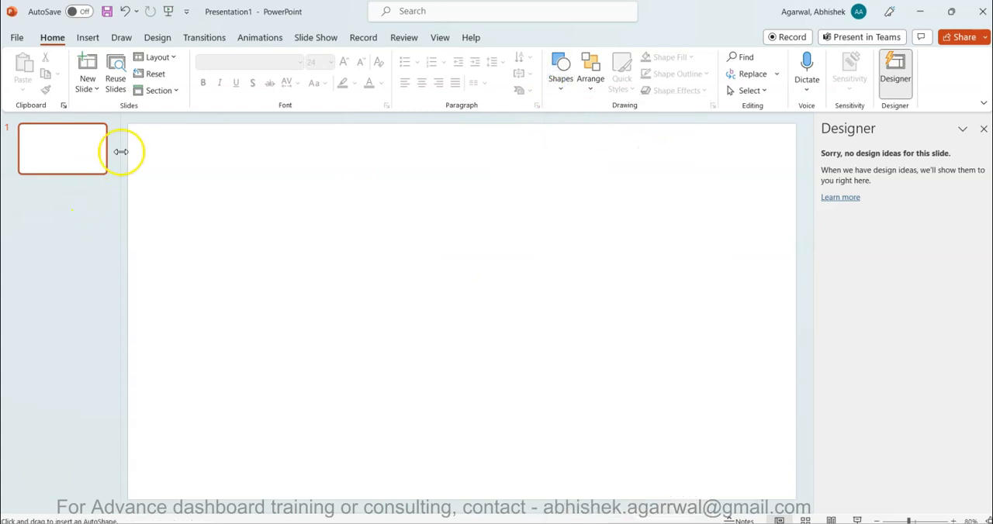
left_click_drag(127, 152, 796, 304)
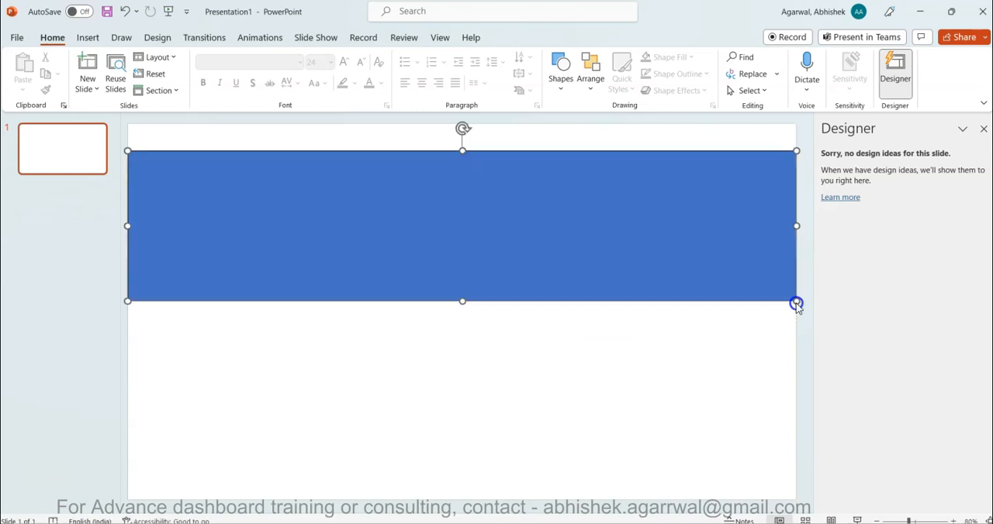
left_click_drag(602, 253, 713, 275)
left_click(941, 308)
left_click(802, 263)
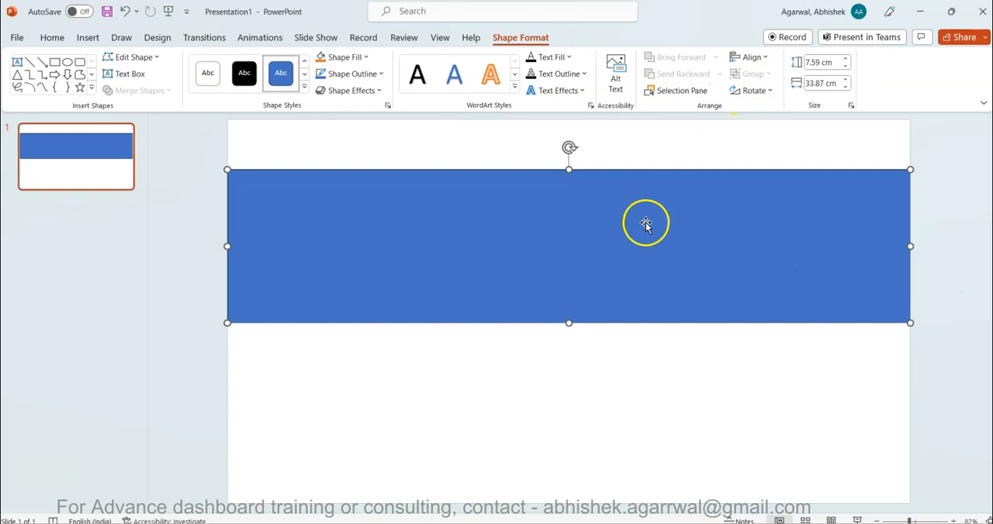
Give the rectangle a gradient fill using the medium blue preset that darkens through the shape.
right_click(568, 221)
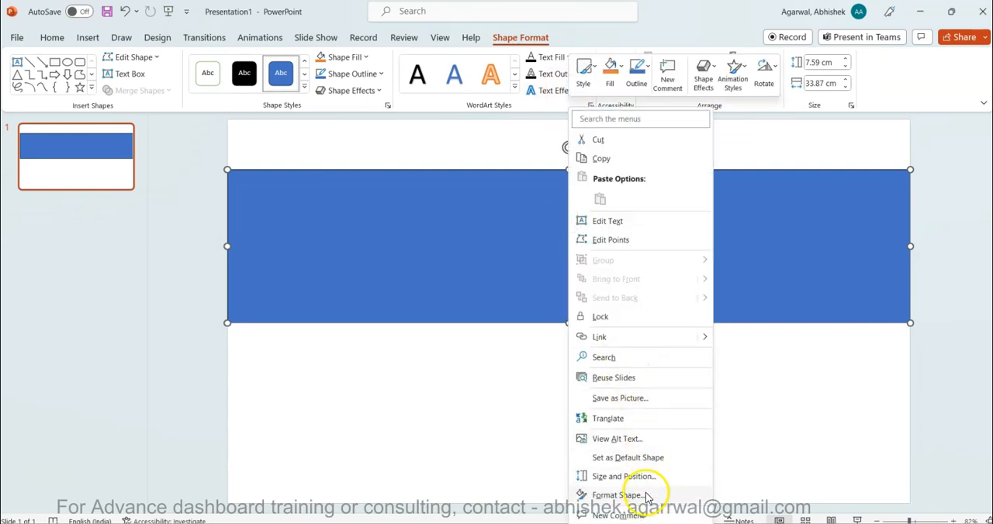
left_click(617, 495)
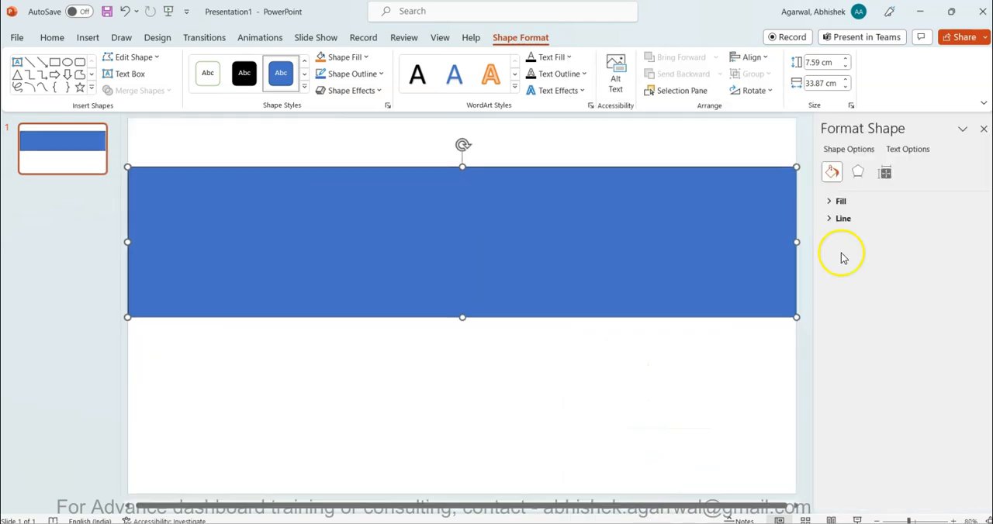
left_click(835, 201)
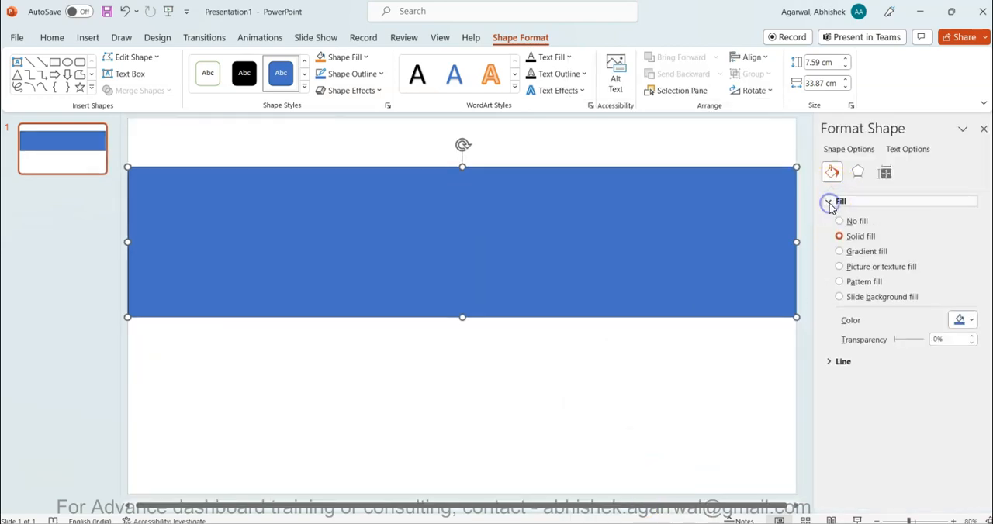
left_click(847, 252)
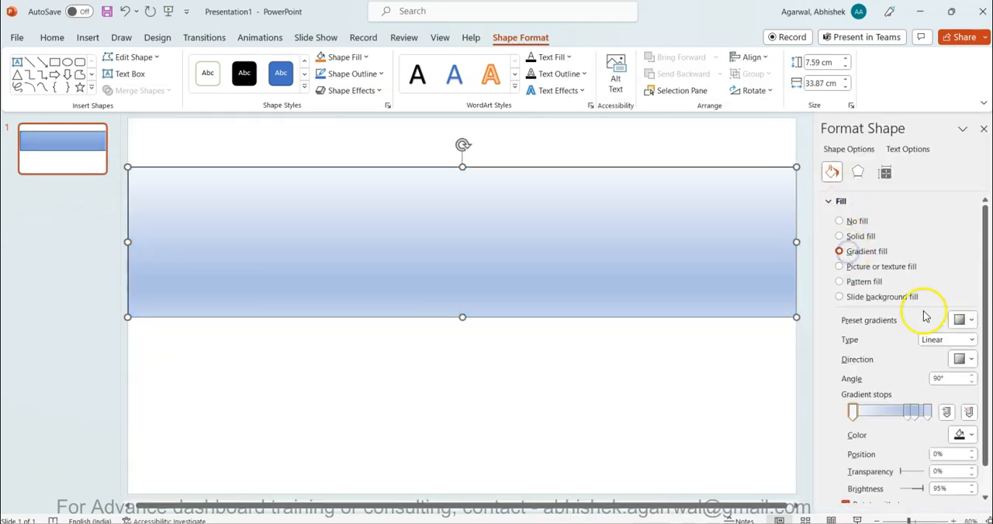
left_click(969, 321)
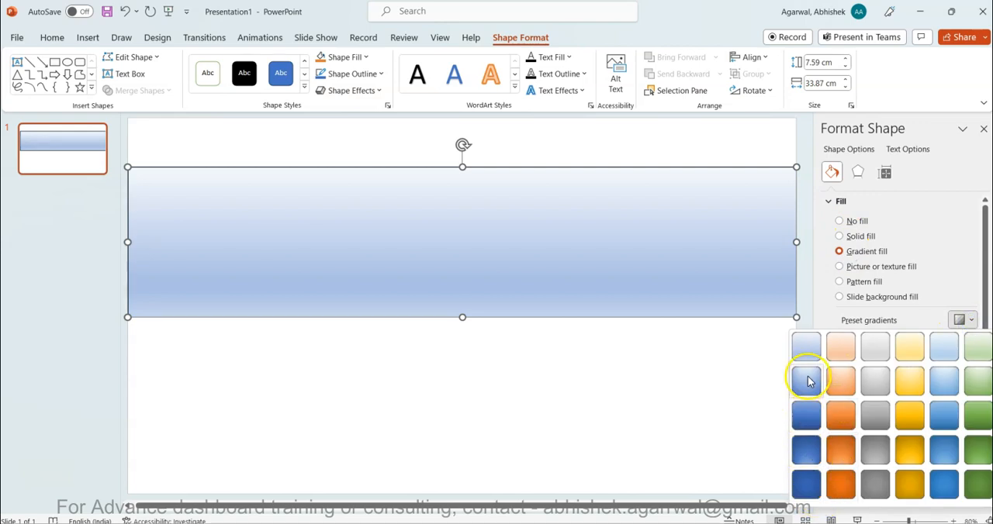
left_click(807, 417)
Set the rectangle's linear gradient direction to 180°, running from light blue on its left side to dark blue on its right.
left_click(962, 361)
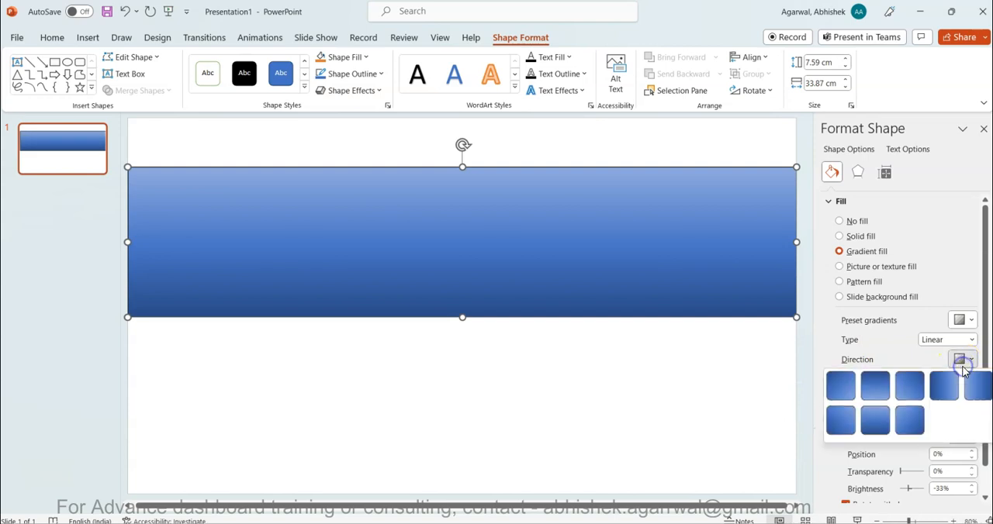
left_click(959, 359)
left_click(955, 340)
left_click(959, 353)
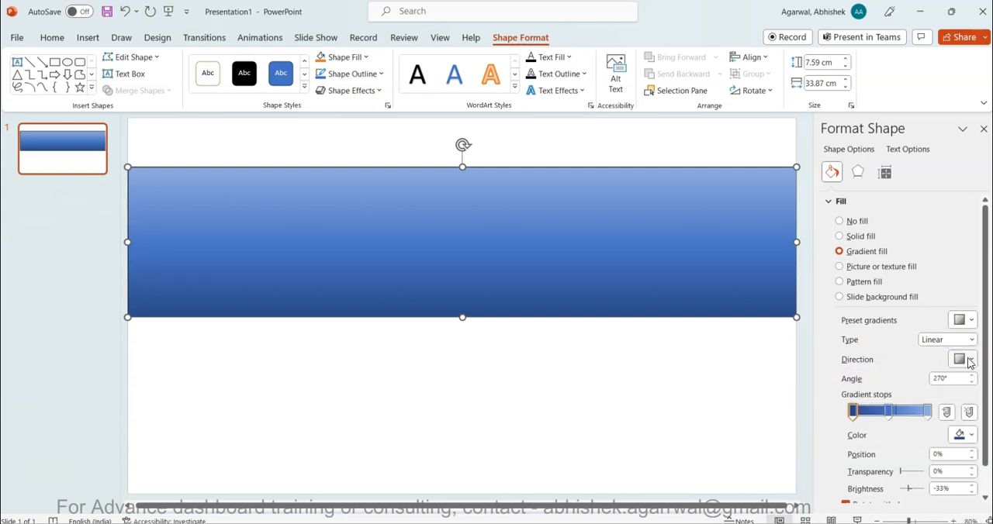
left_click(968, 361)
left_click(980, 397)
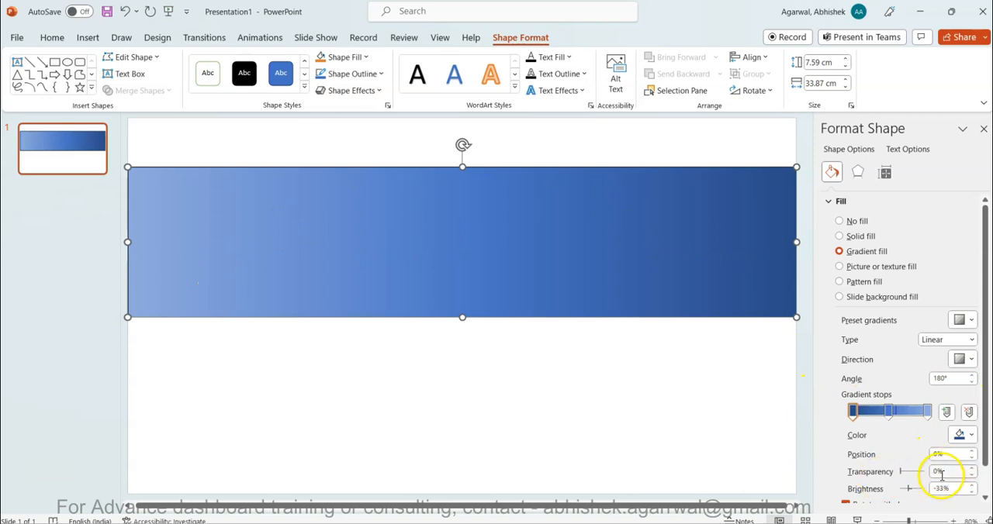
Move the middle gradient stop of the rectangle's fill to the 55% position.
mouse_move(890, 414)
left_mouse_down()
mouse_move(871, 413)
mouse_move(917, 412)
mouse_move(896, 410)
left_mouse_up()
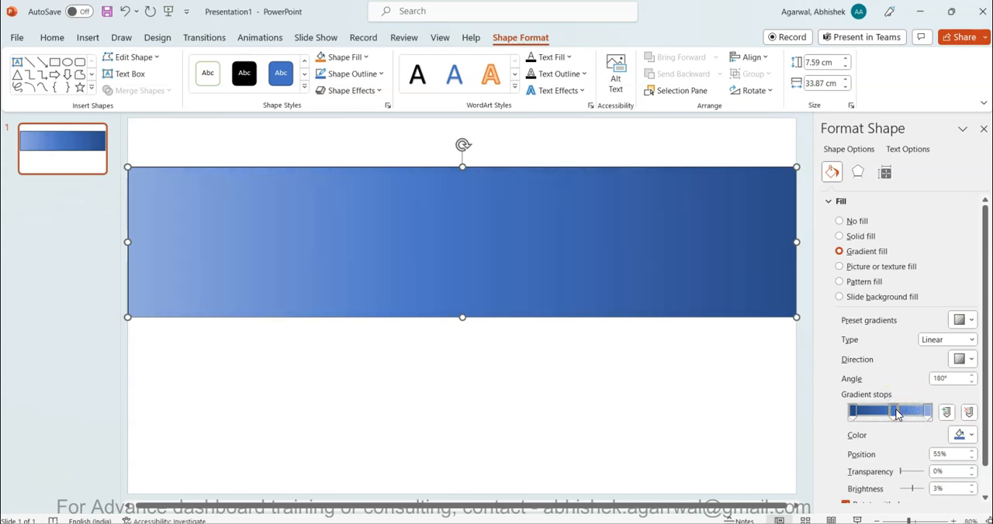
left_click(388, 365)
left_click(435, 225)
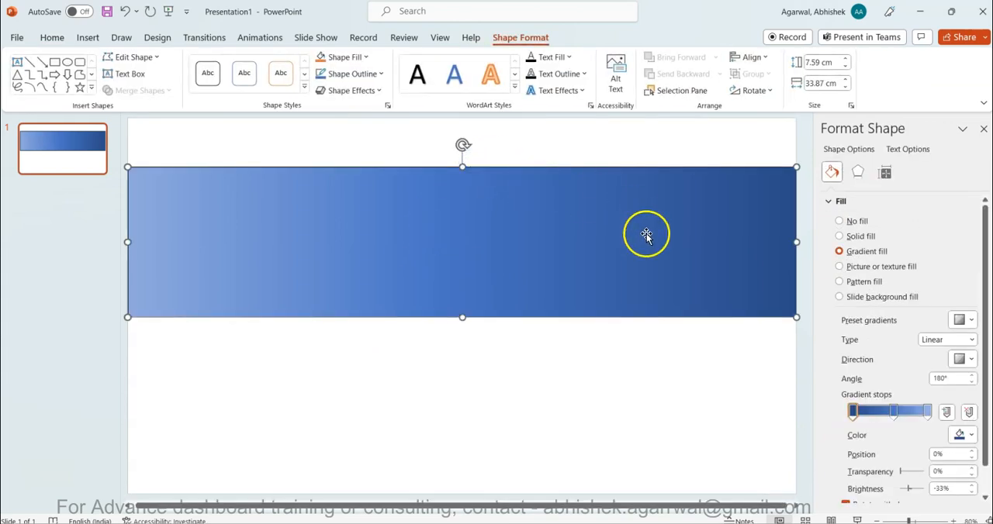
left_click(858, 172)
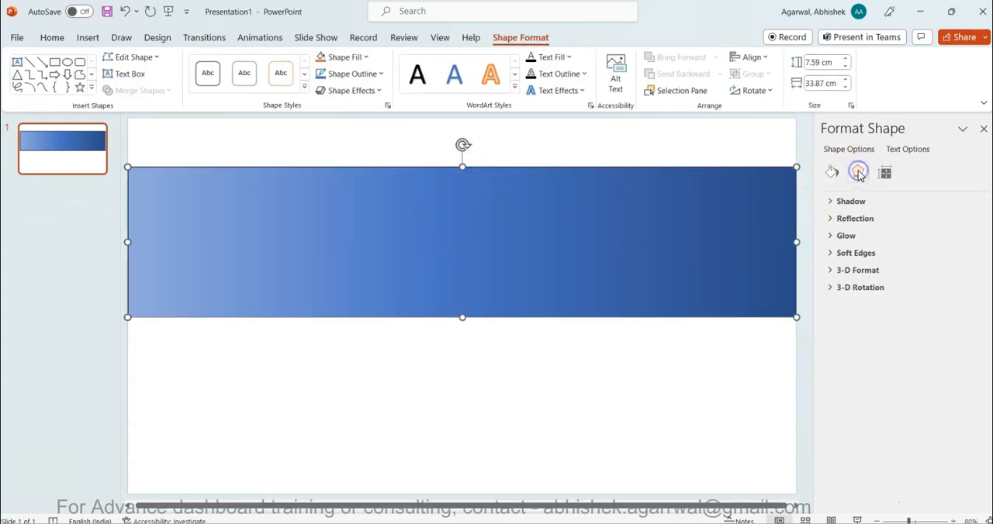
left_click(883, 173)
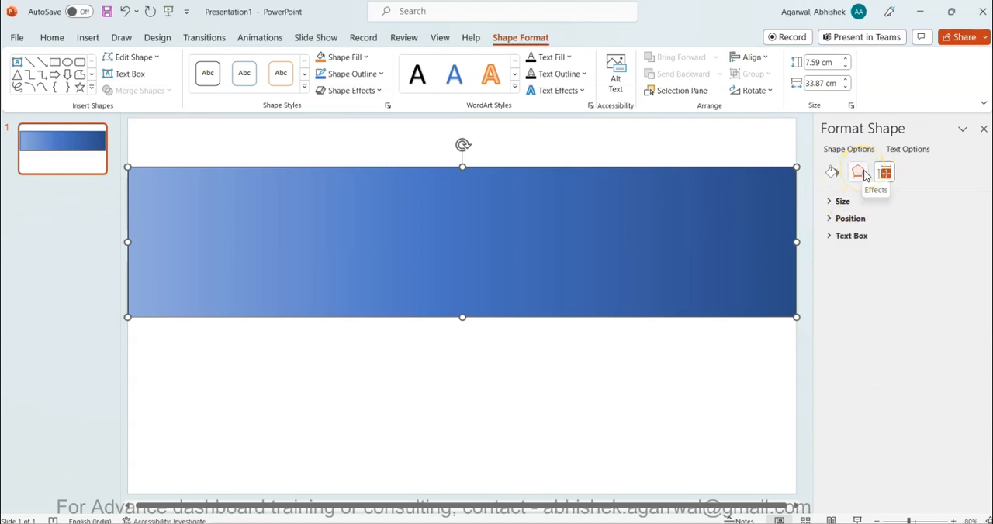
left_click(886, 178)
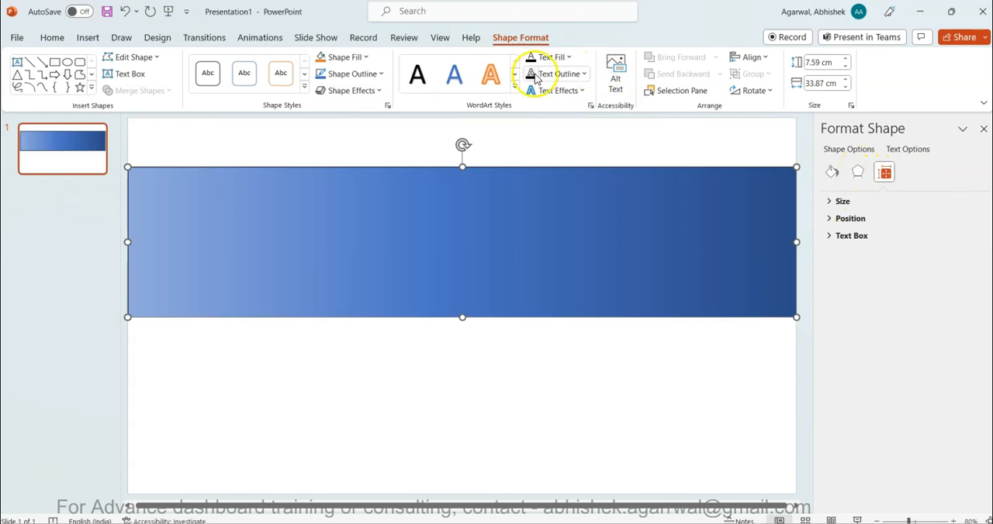
left_click(584, 74)
left_click(581, 74)
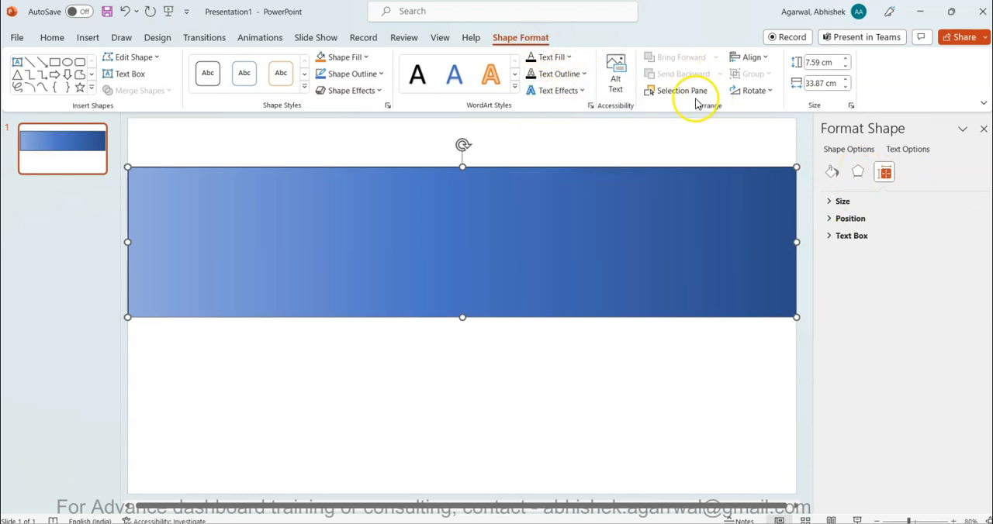
Remove the outline from the gradient rectangle and deselect it.
left_click(383, 76)
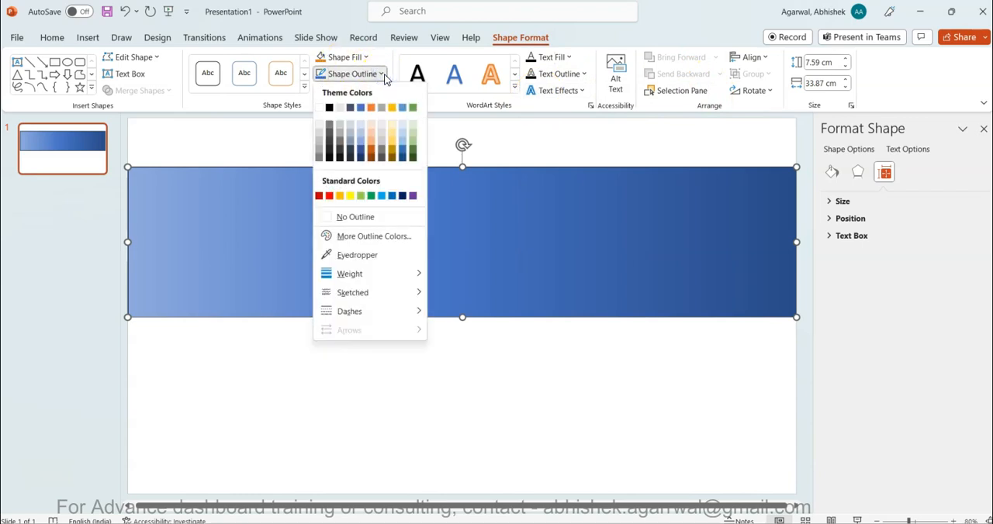
left_click(355, 217)
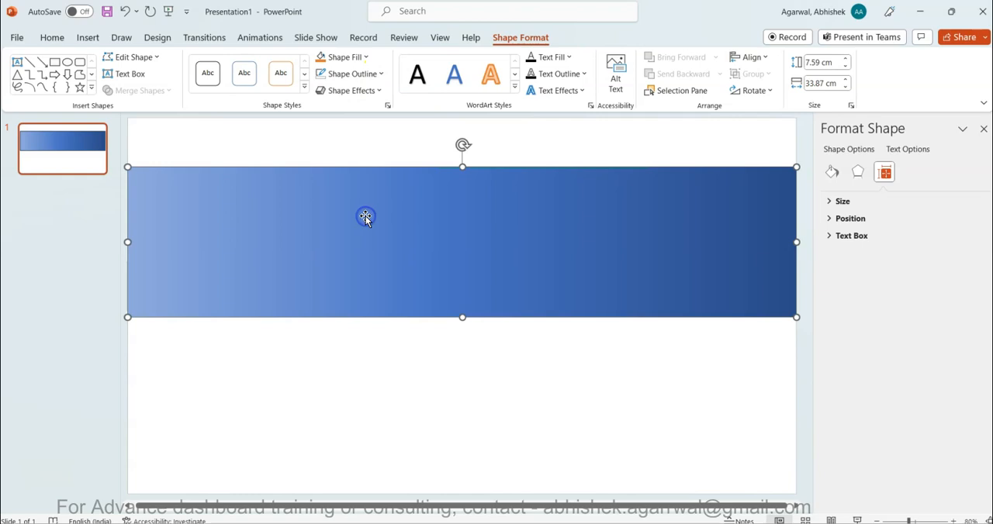
left_click(409, 398)
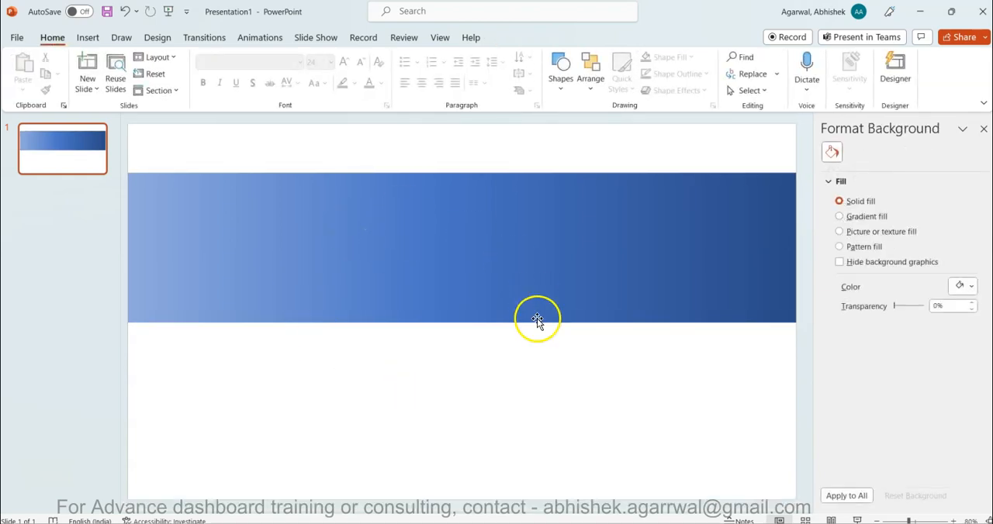
Start exporting the slide with the file type changed to PNG Portable Network Graphics.
left_click(16, 39)
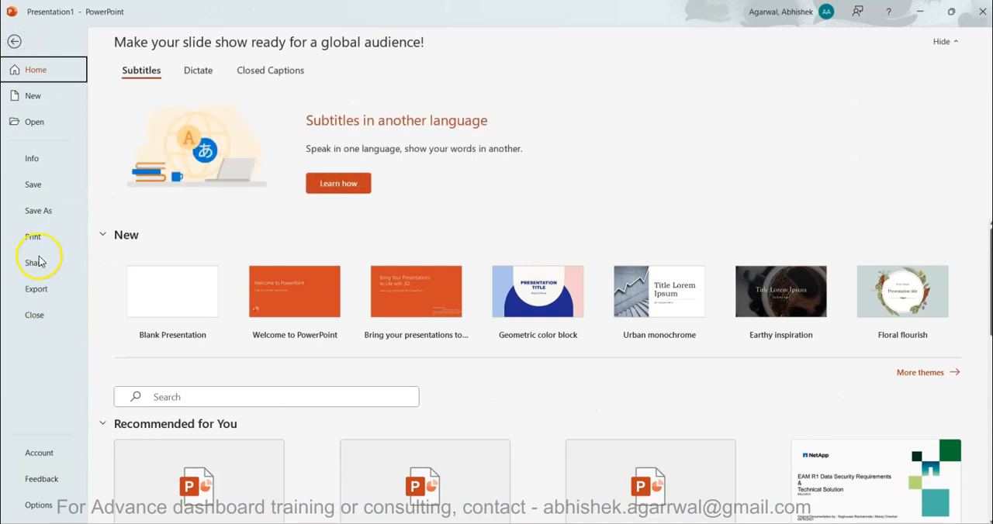
left_click(42, 287)
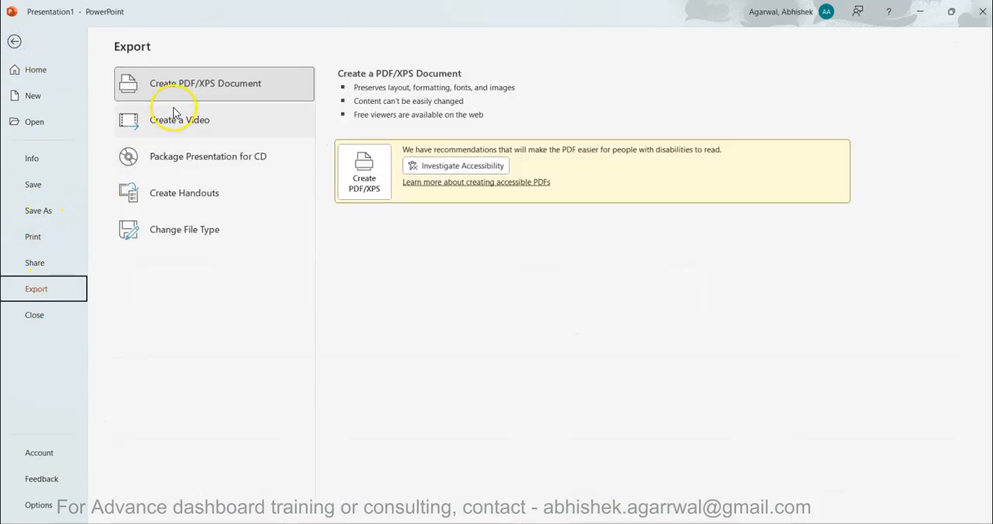
left_click(215, 230)
left_click(211, 267)
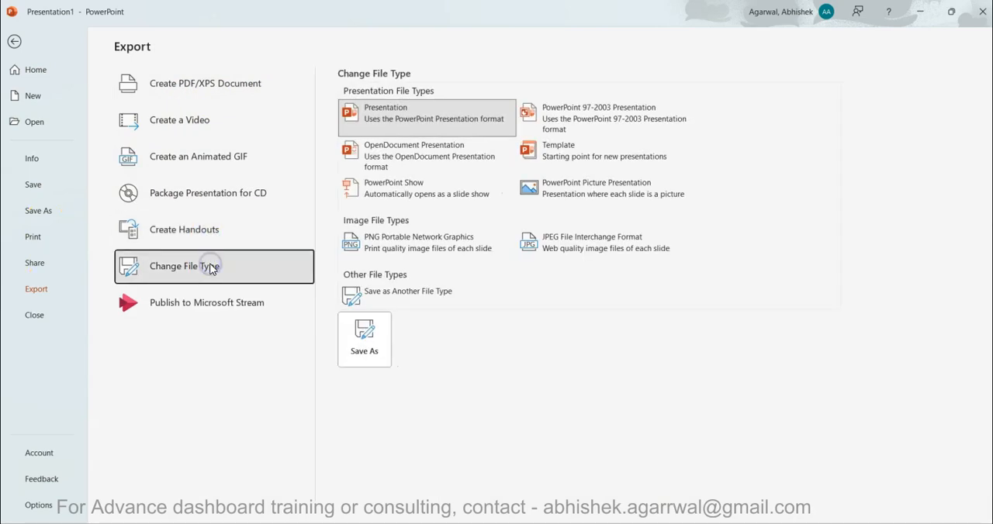
left_click(392, 249)
left_click(365, 335)
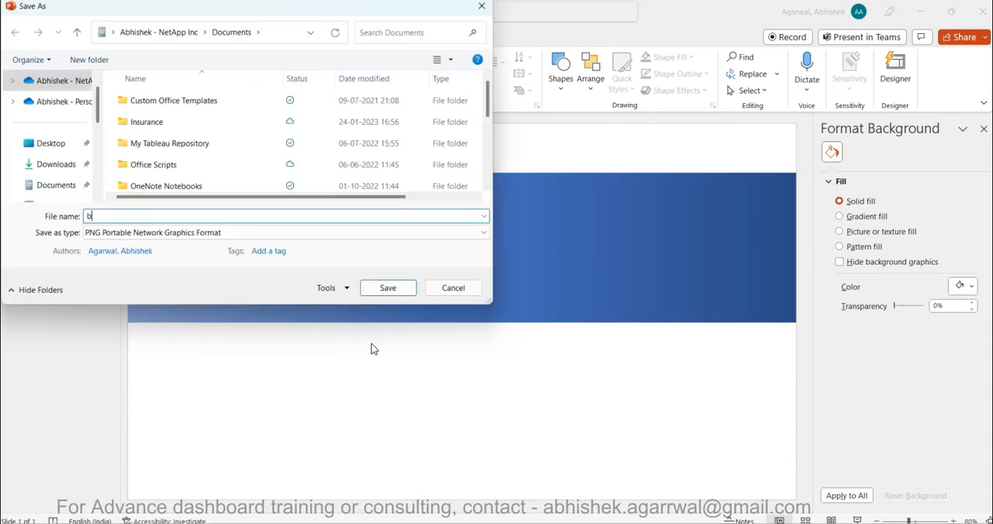
Name the PNG file bg, save it in the Downloads folder and export just this slide.
type("bg")
left_click(57, 164)
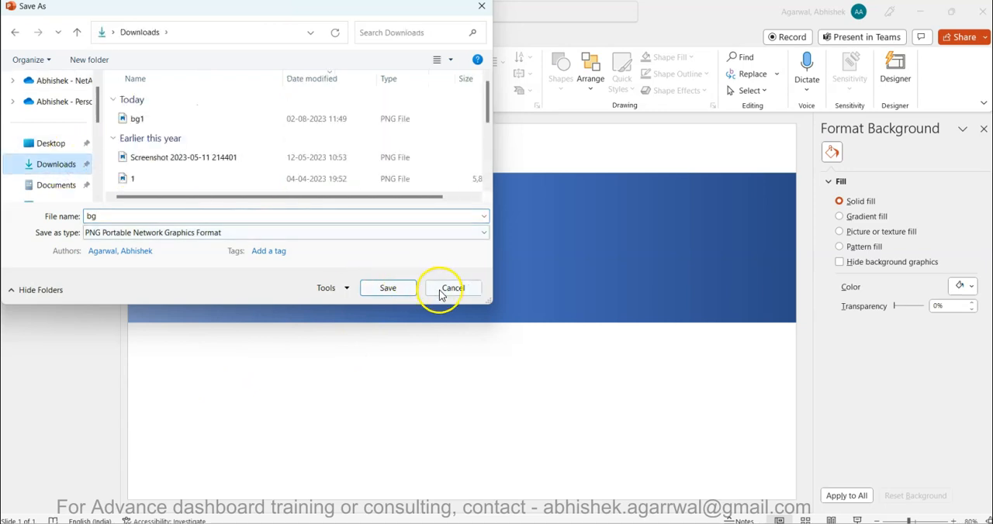
left_click(405, 289)
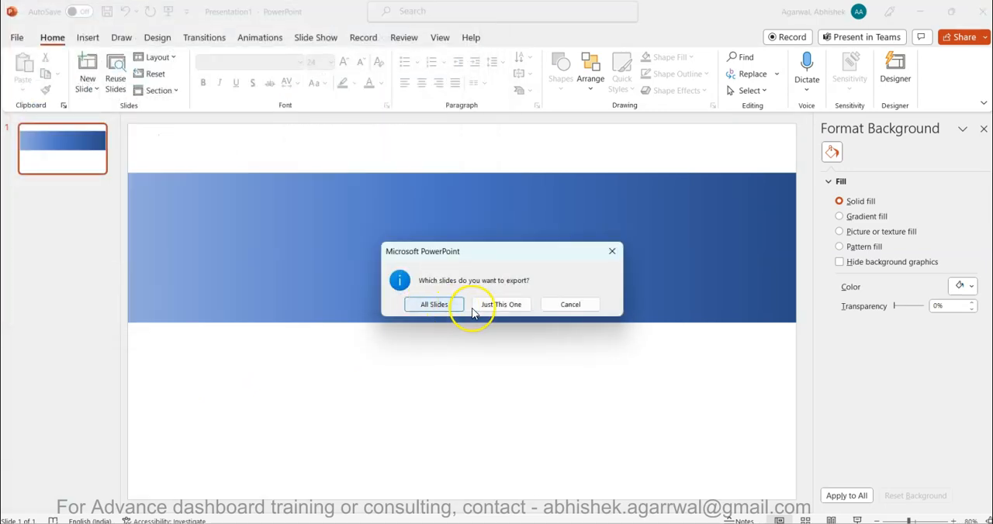
left_click(497, 304)
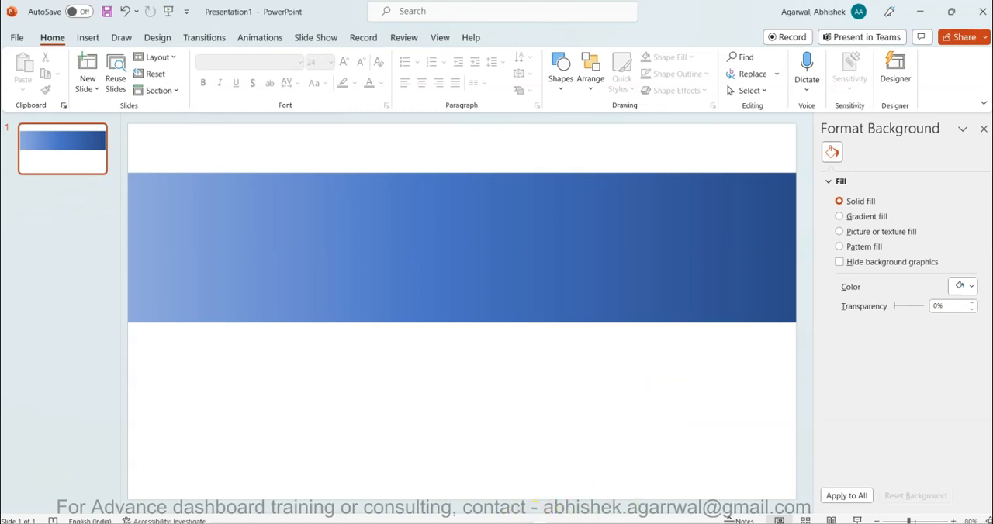
Switch to Power BI Desktop and replace the report page's canvas background image with bg.png from the Downloads folder.
left_click(521, 466)
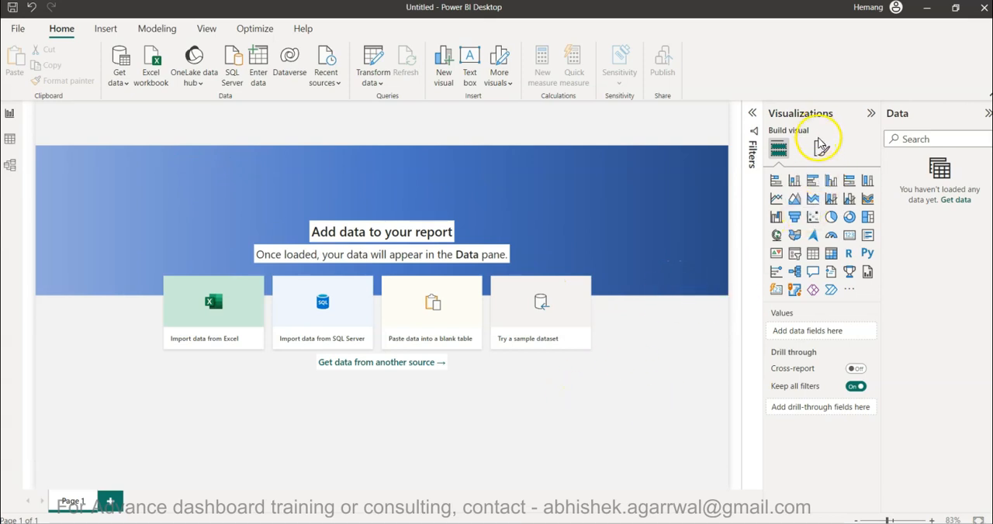
left_click(820, 149)
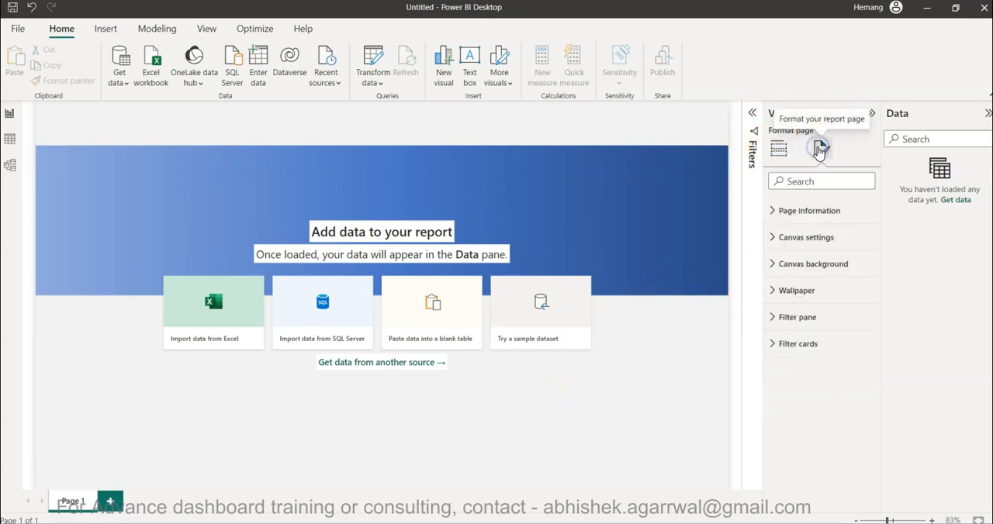
left_click(774, 264)
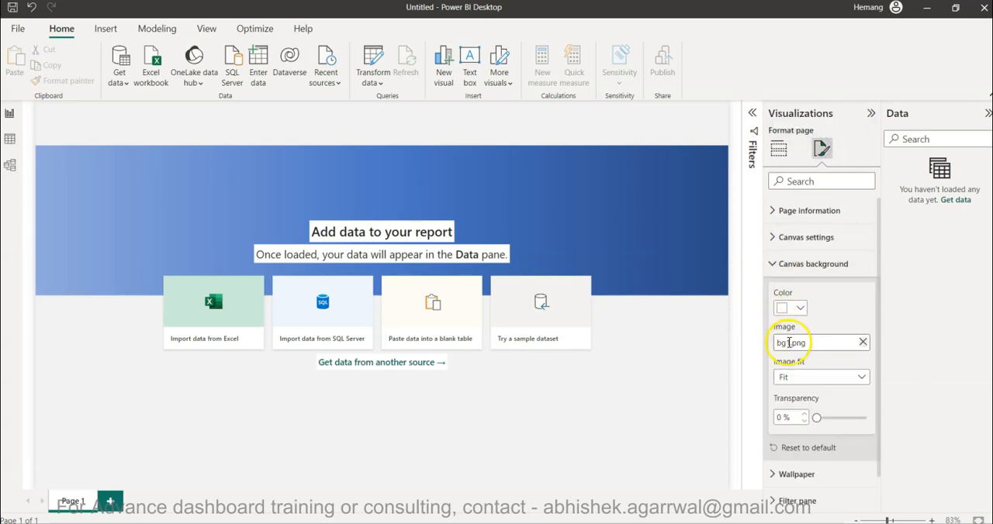
left_click(862, 342)
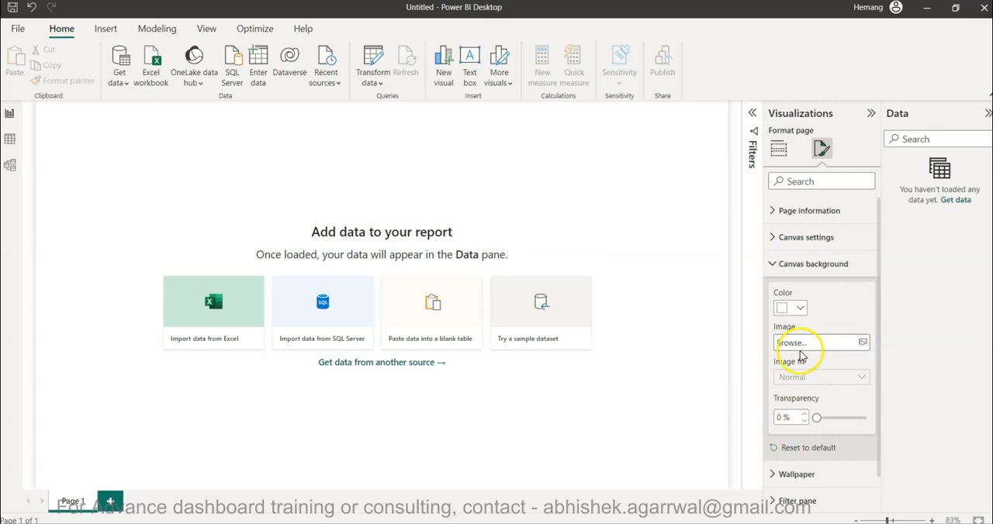
left_click(862, 343)
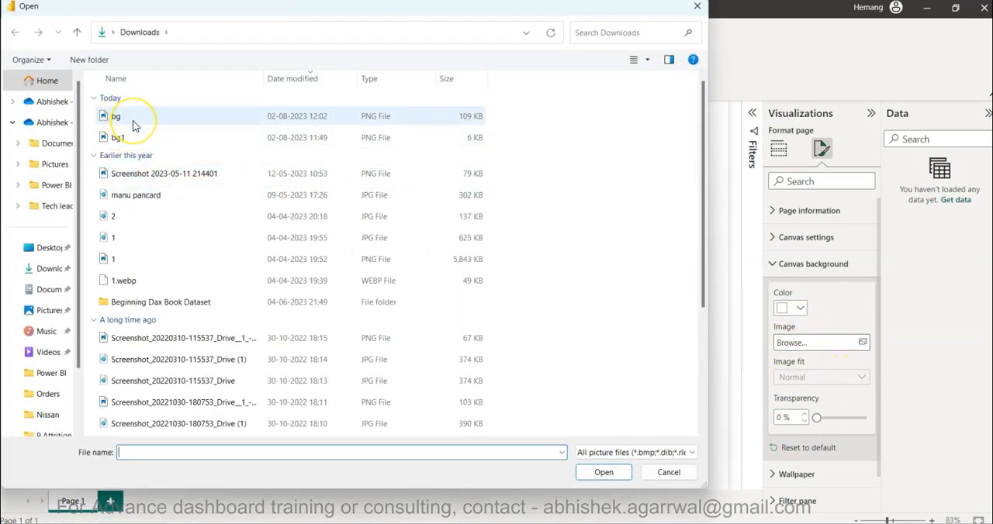
double_click(139, 124)
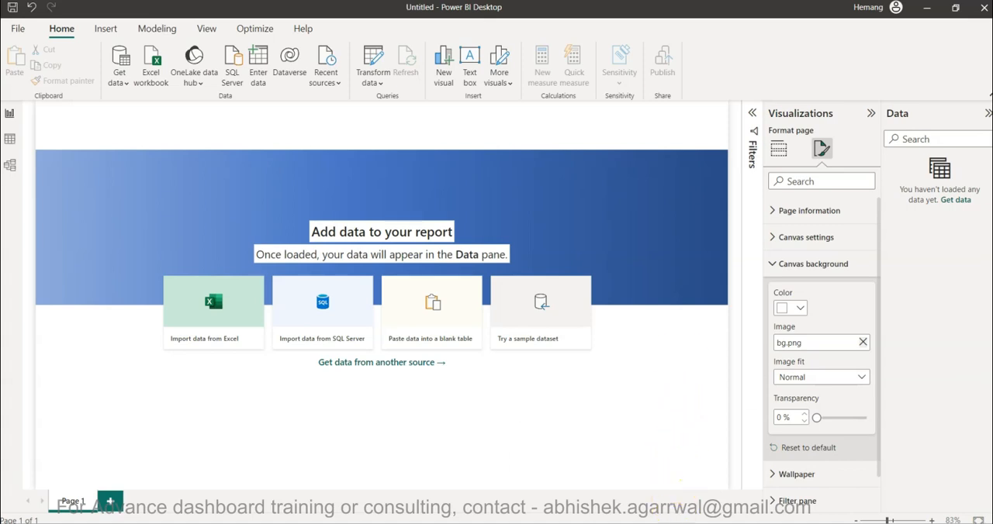
Switch to the Power BI Video Tutorials spreadsheet in the browser and add the title "Project Managment Dashboard" in cell A262.
left_click(675, 465)
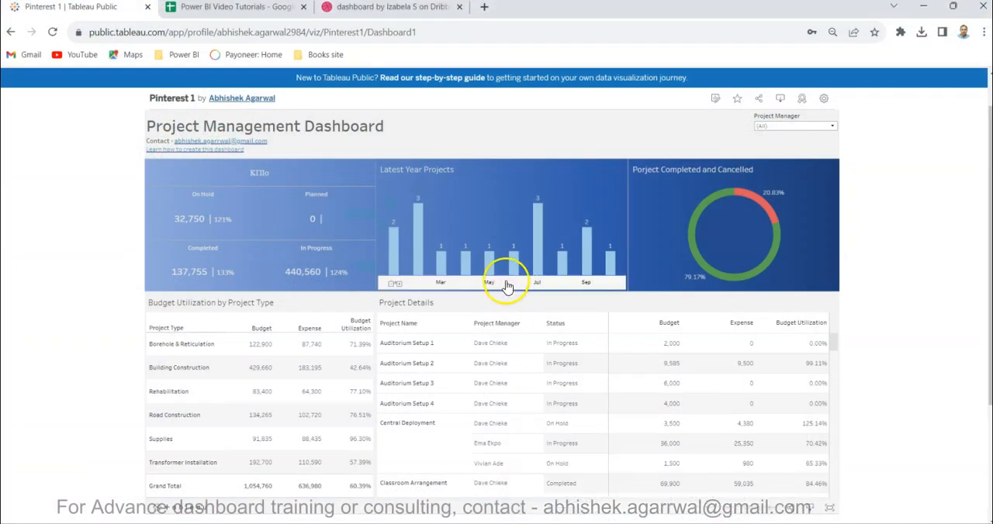
left_click(268, 10)
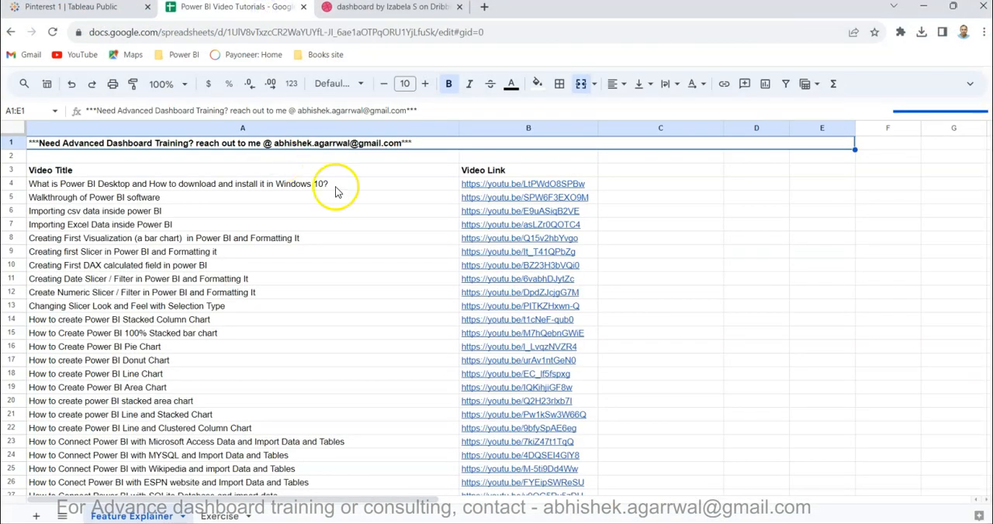
left_click(288, 225)
key("ctrl+Down")
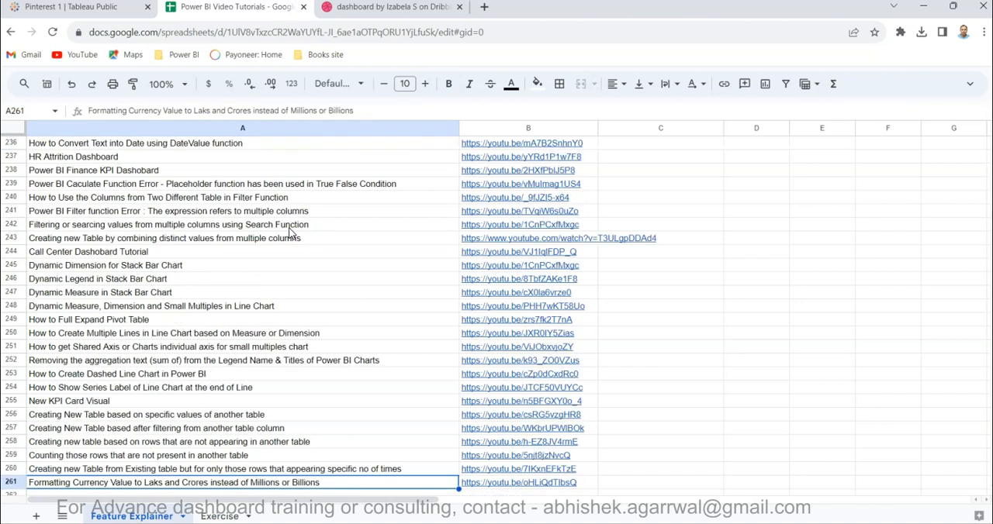
key("Down")
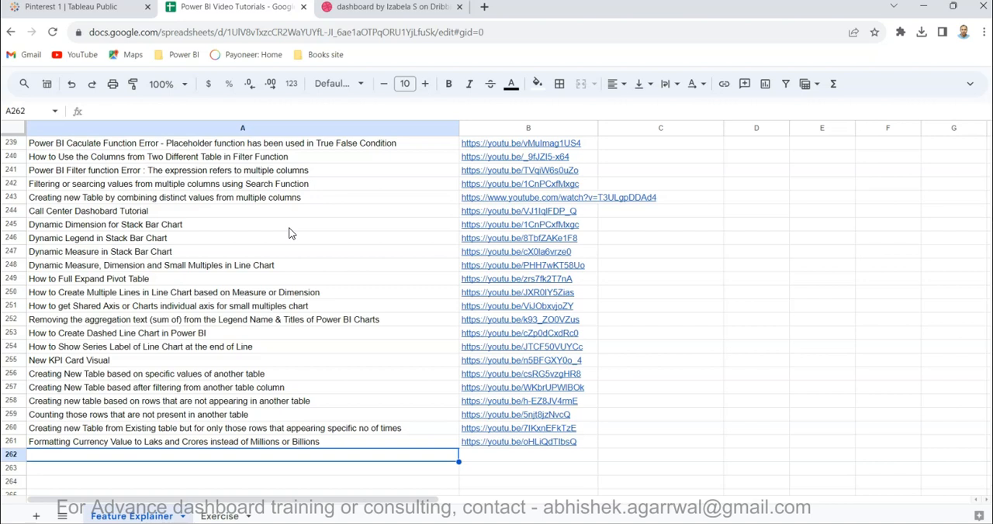
scroll(307, 335, "down", 2)
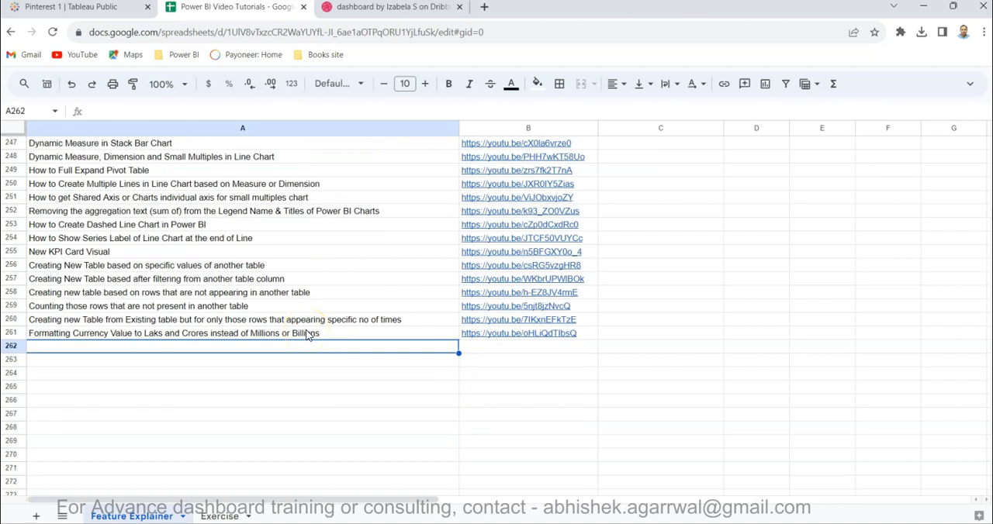
type("Po")
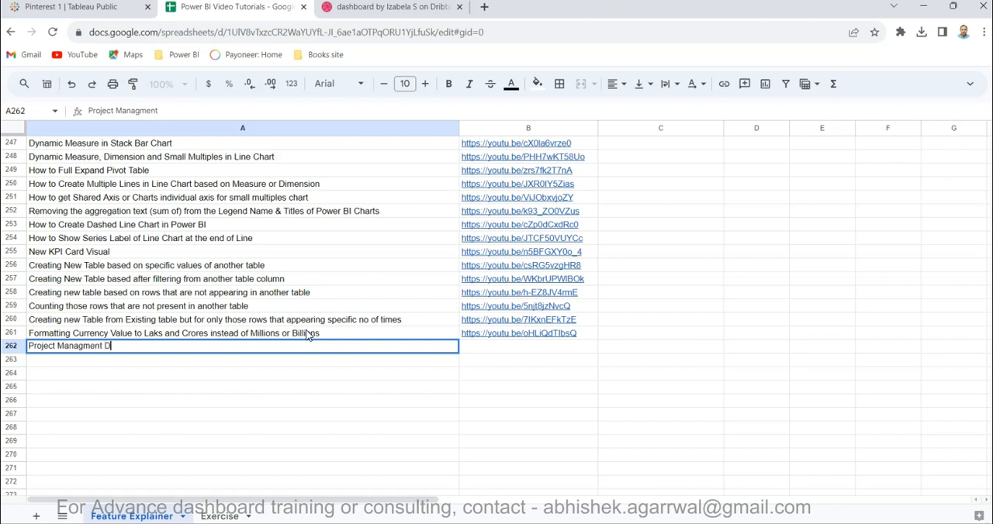
key("Tab")
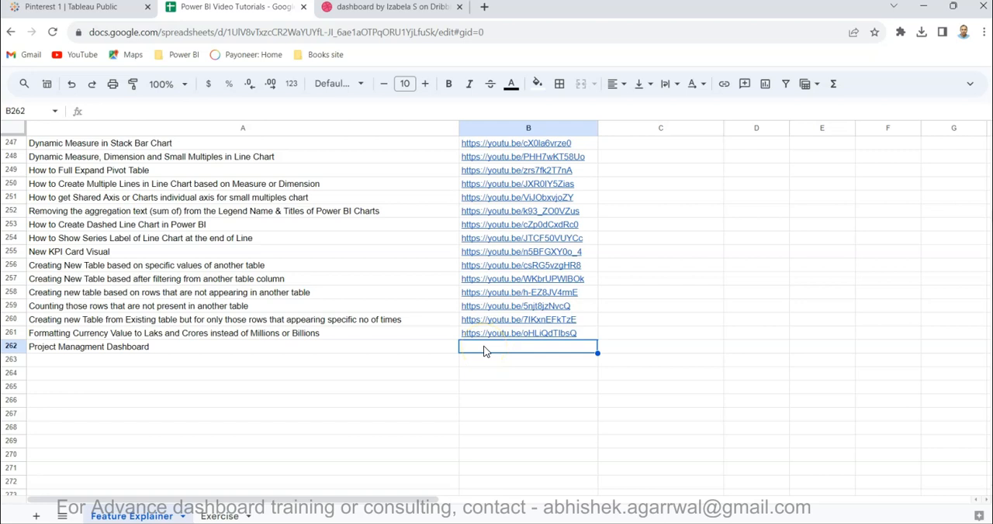
left_click(295, 350)
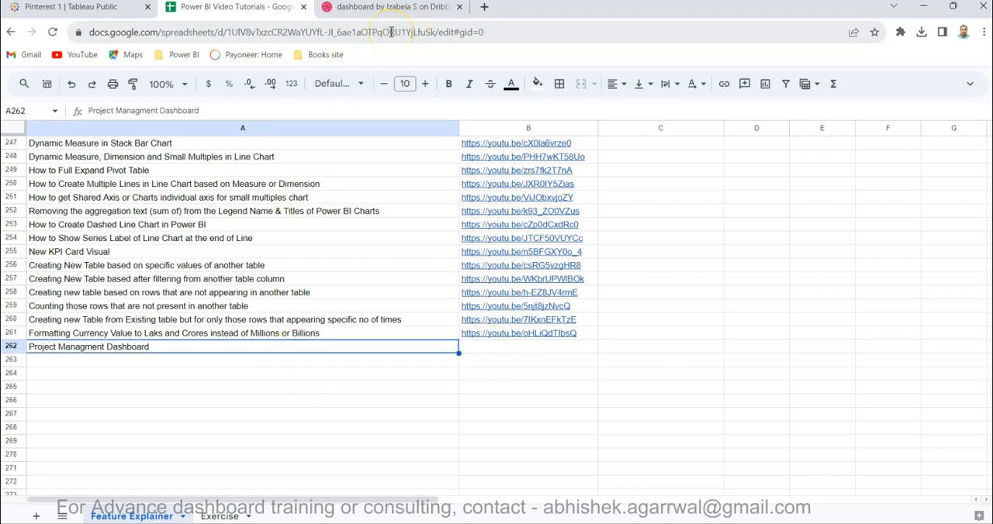
scroll(388, 257, "up", 2)
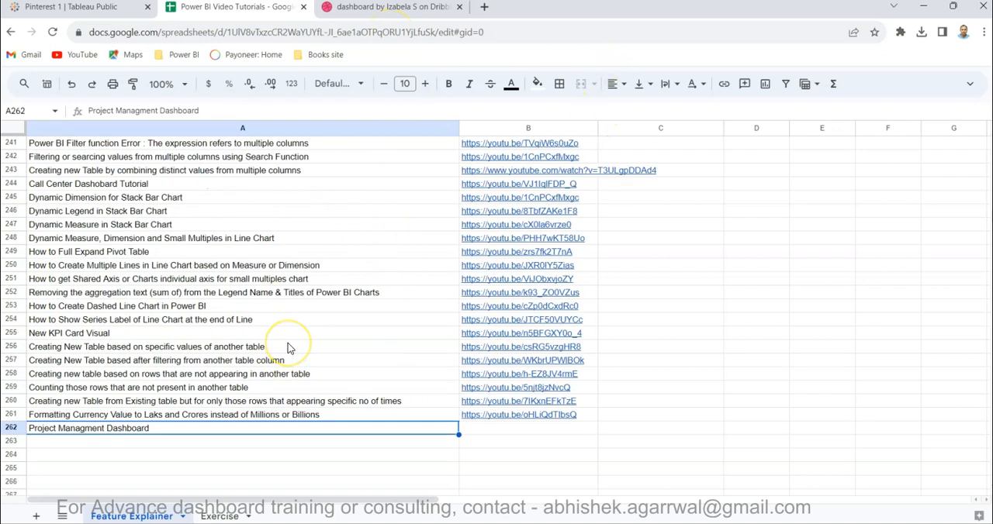
Return to Power BI Desktop and check the image and transparency settings of the page's canvas background.
mouse_move(523, 523)
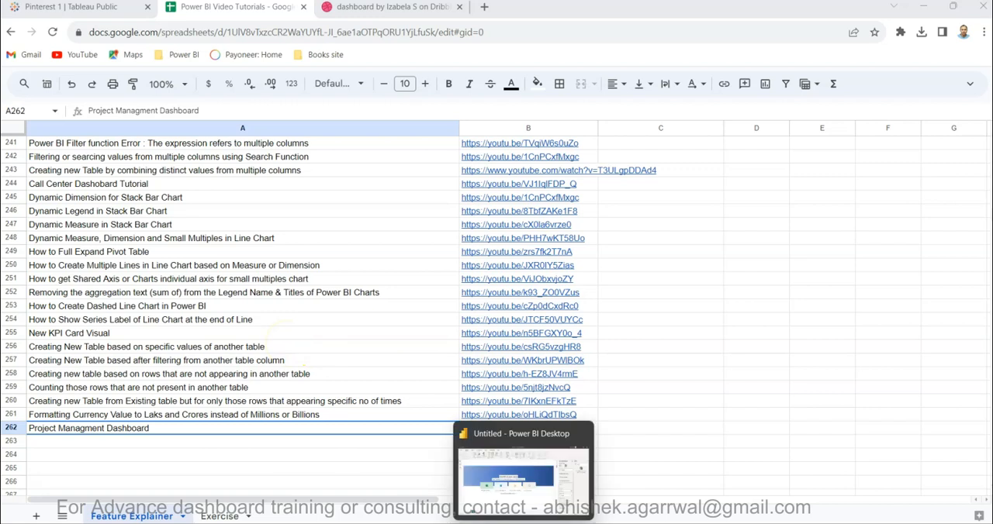
left_click(487, 468)
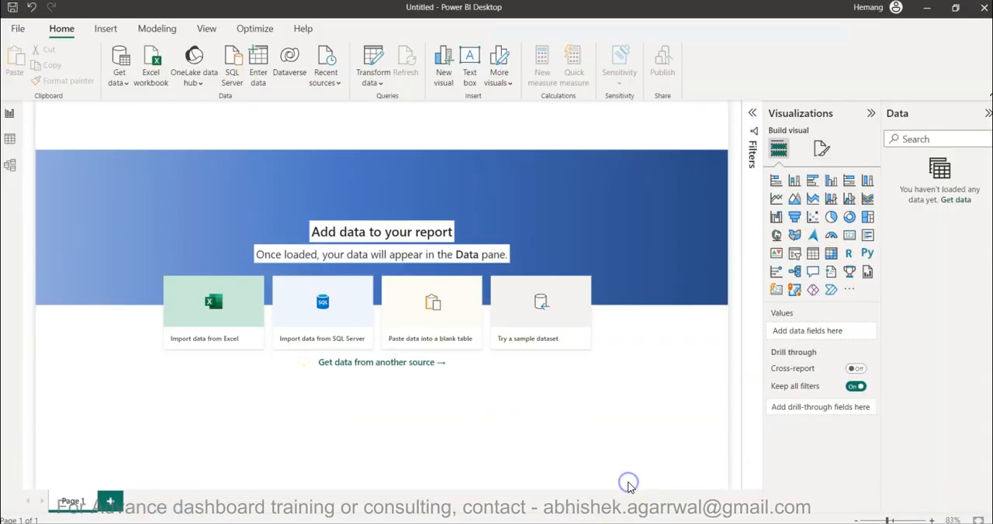
left_click(659, 400)
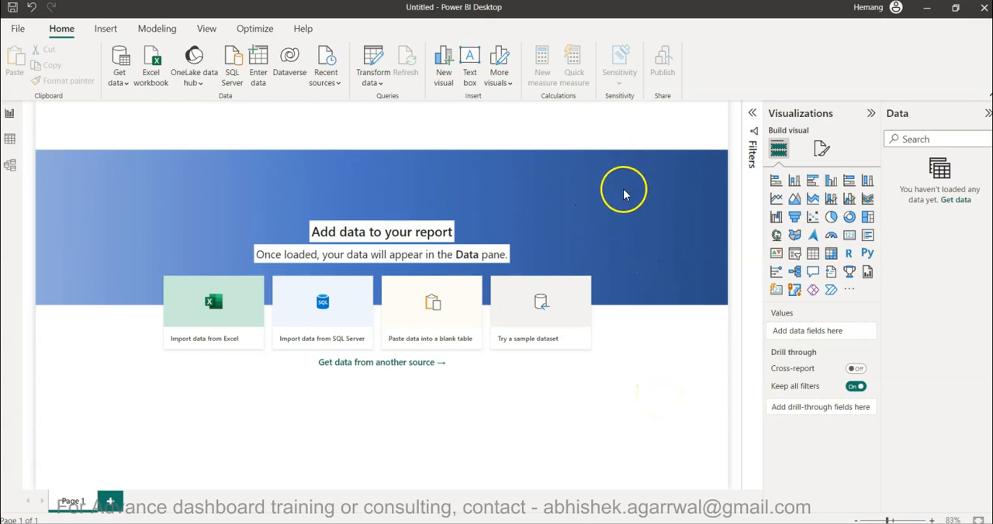
left_click(821, 148)
left_click(633, 244)
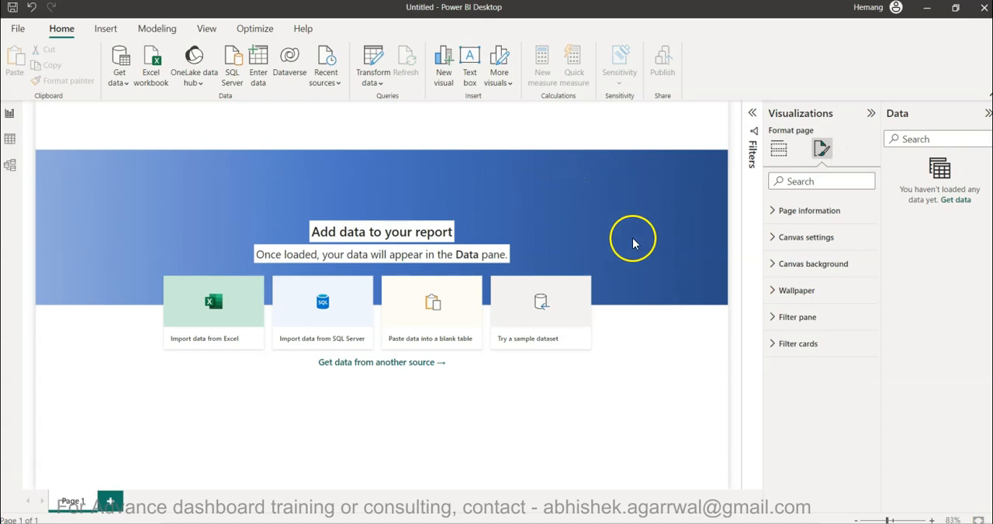
left_click(776, 264)
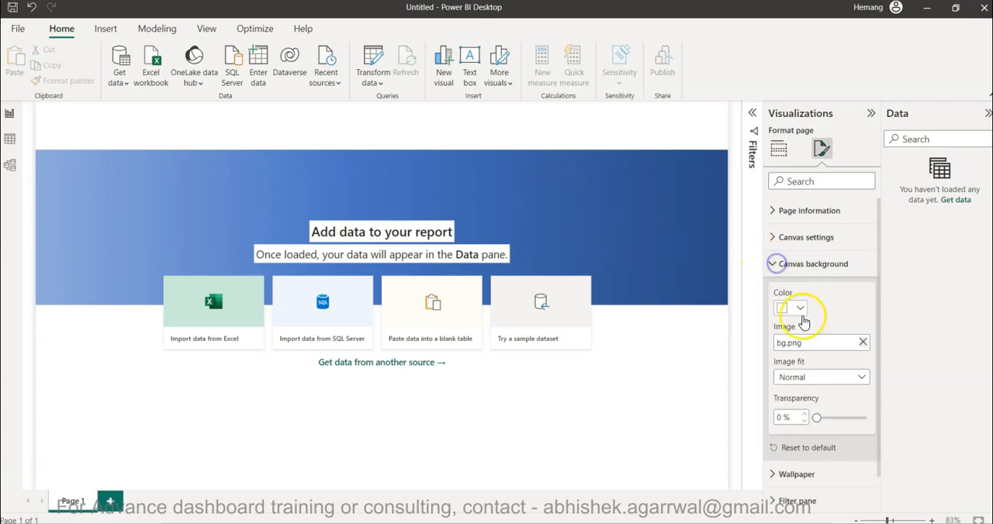
mouse_move(816, 417)
left_mouse_down()
mouse_move(884, 423)
mouse_move(812, 418)
left_mouse_up()
left_click(781, 418)
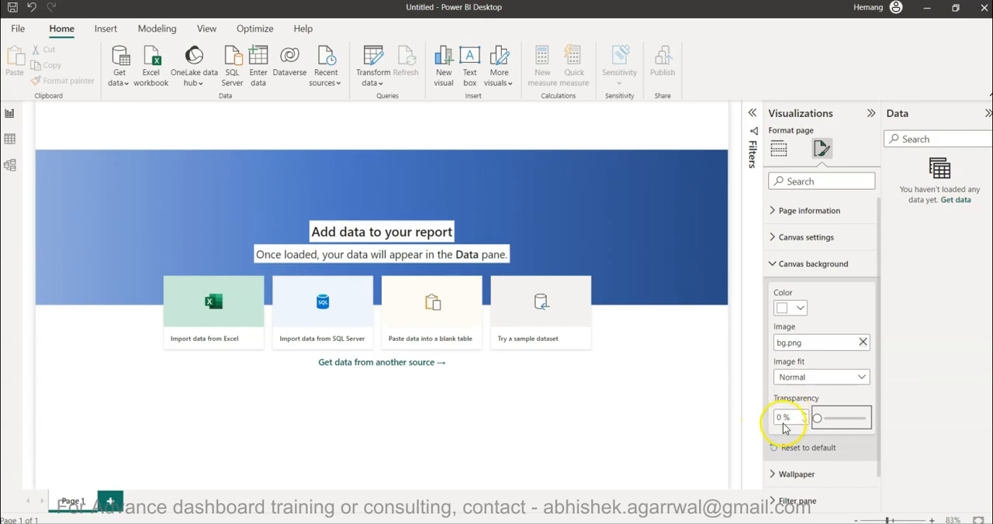
left_click(645, 265)
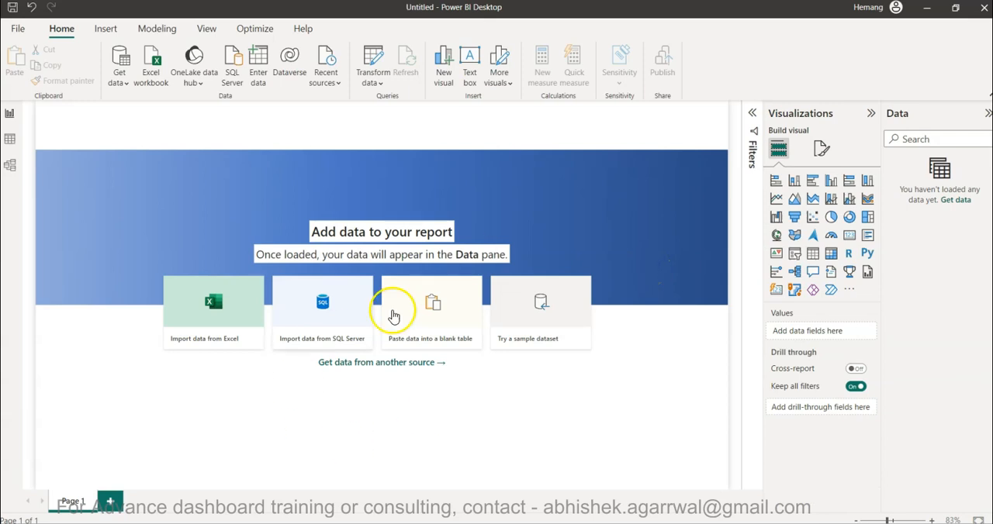
left_click(644, 238)
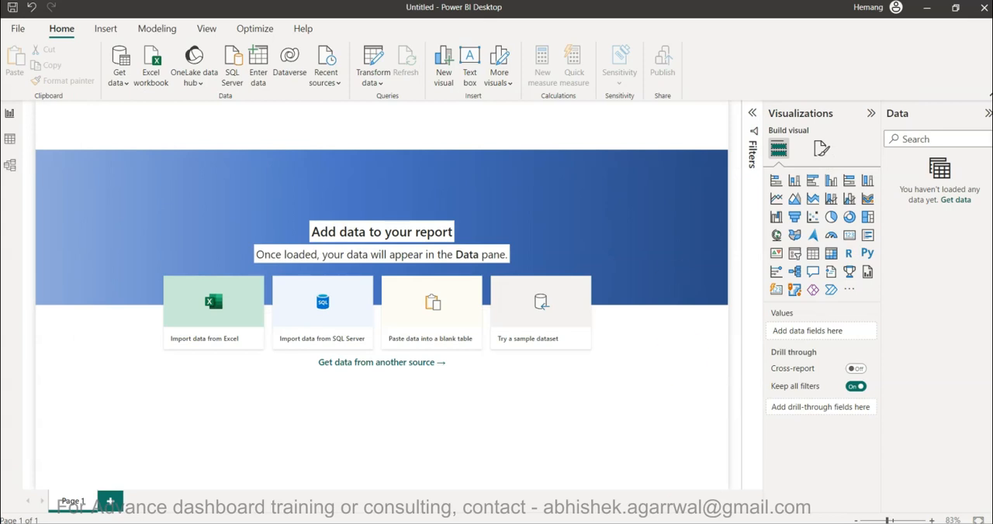
Switch to the Tableau Public Project Management Dashboard in the browser and examine its KPI block for each project status.
left_click(737, 468)
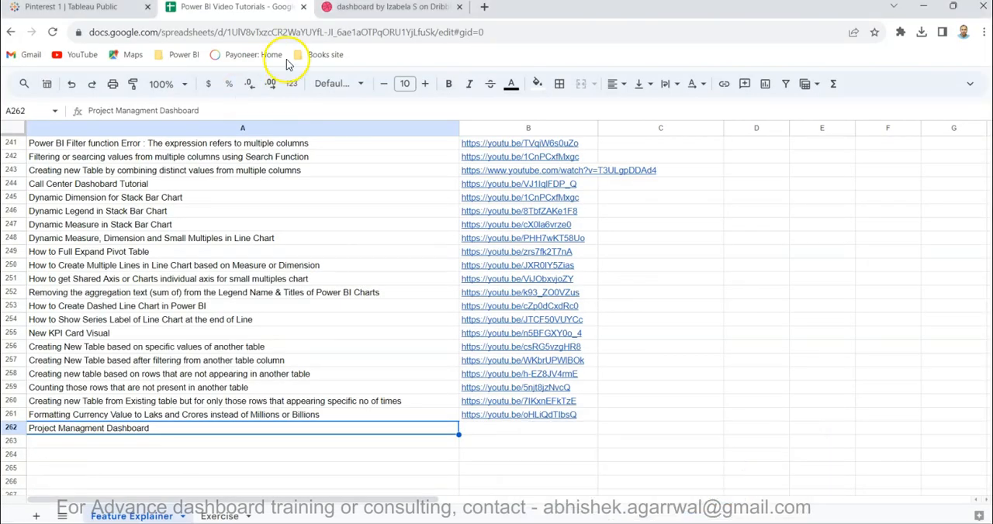
left_click(356, 6)
left_click(130, 9)
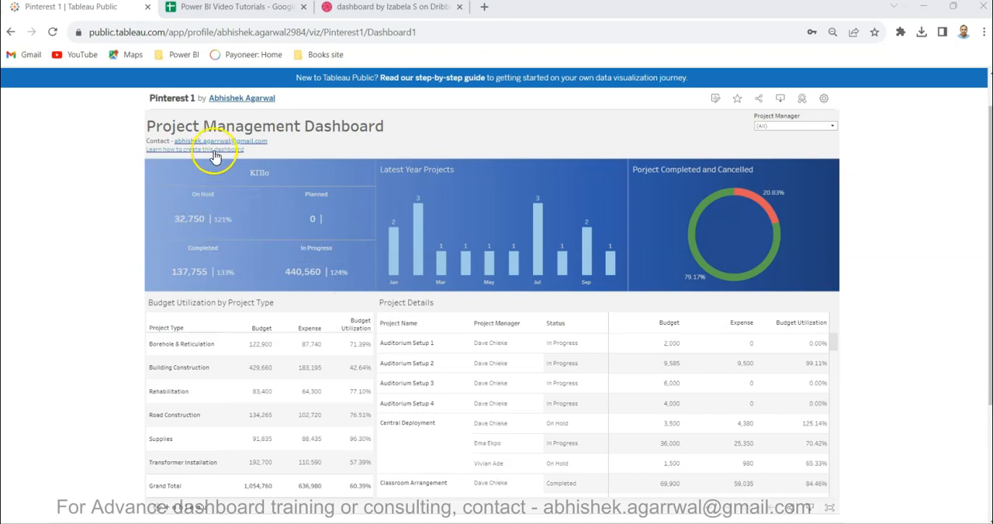
mouse_move(253, 225)
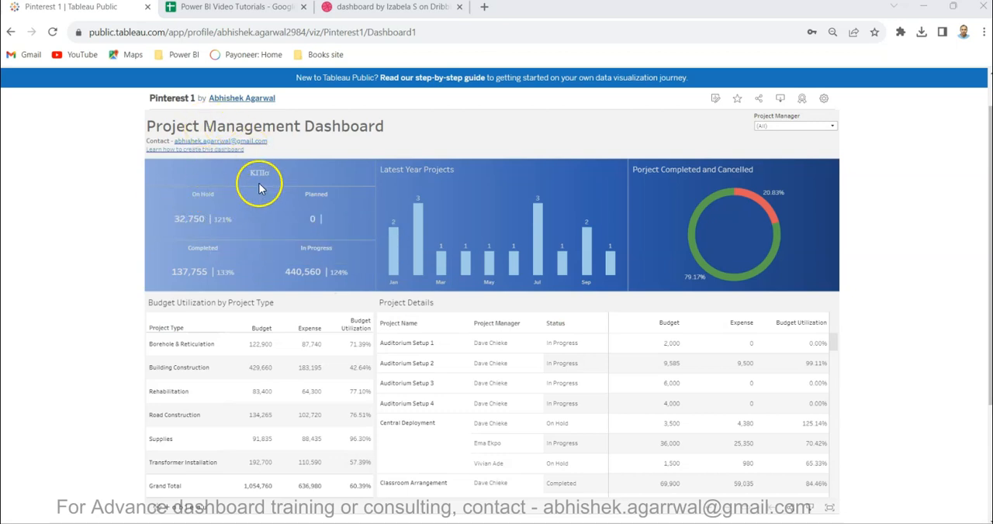
left_click(211, 203)
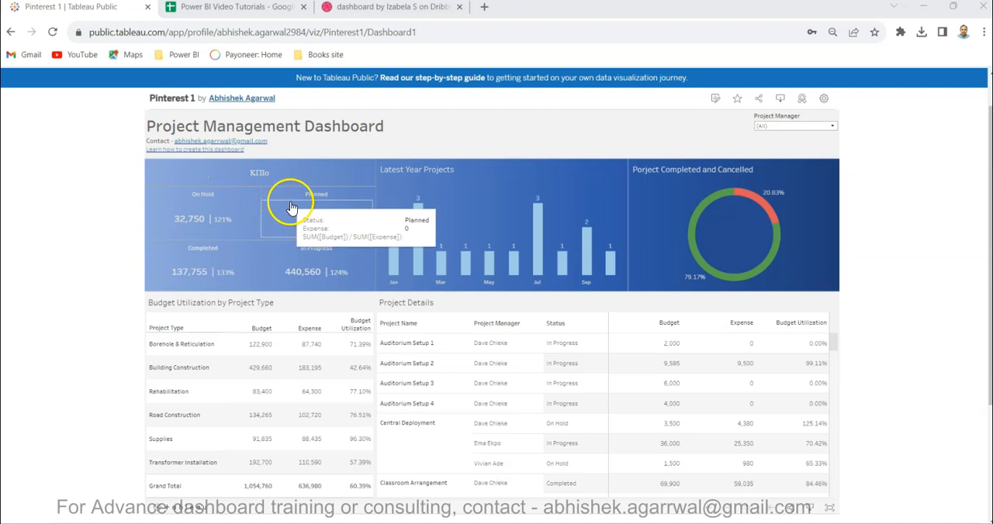
left_click(202, 250)
left_click(320, 249)
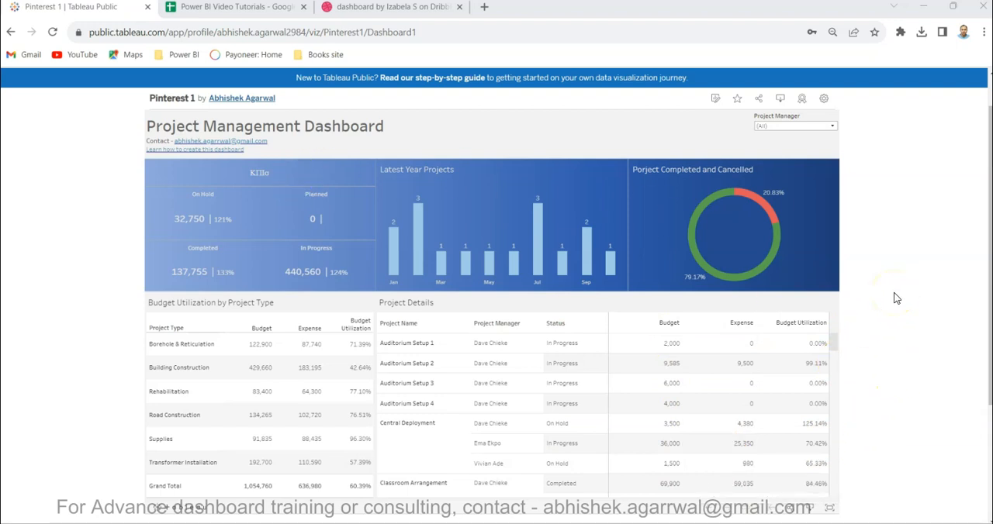
Try the Project Manager filter with two individual managers in turn and reset it to (All).
left_click(795, 126)
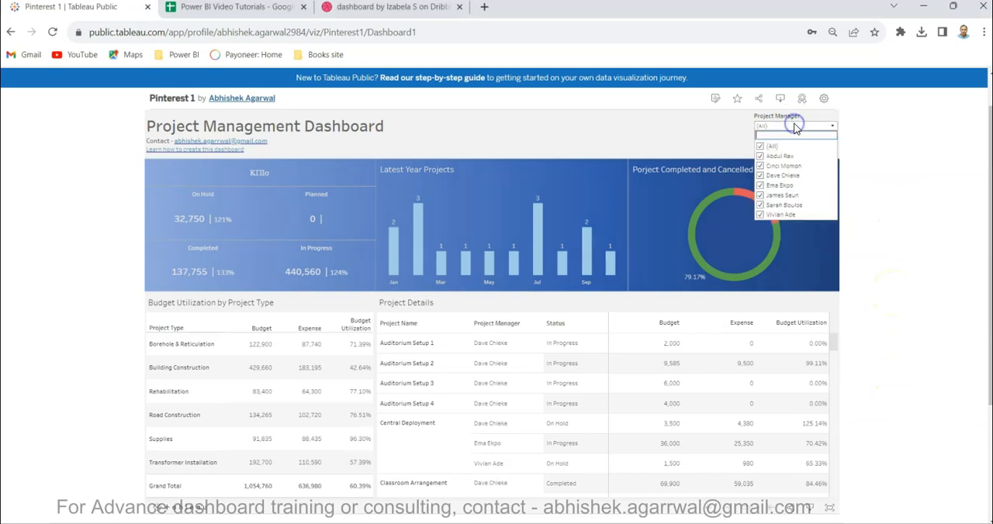
left_click(759, 148)
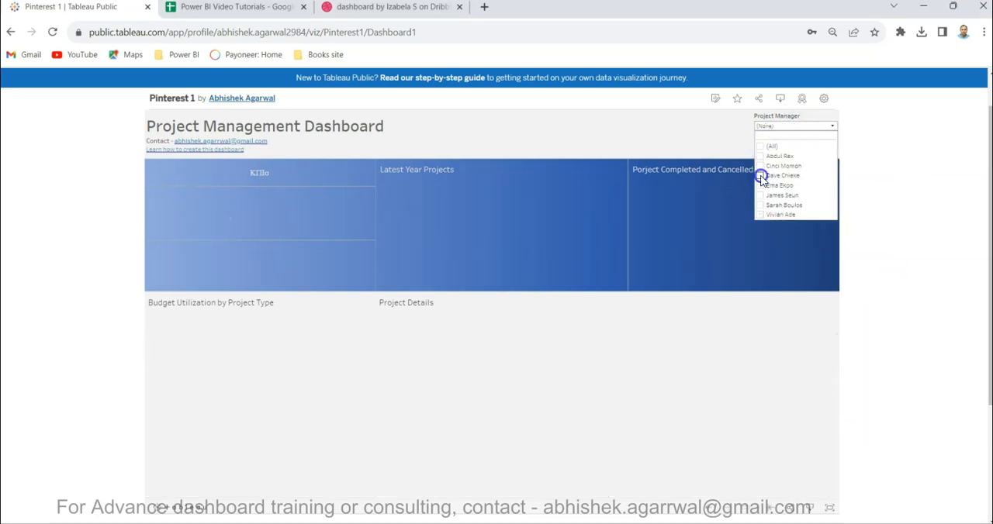
left_click(760, 176)
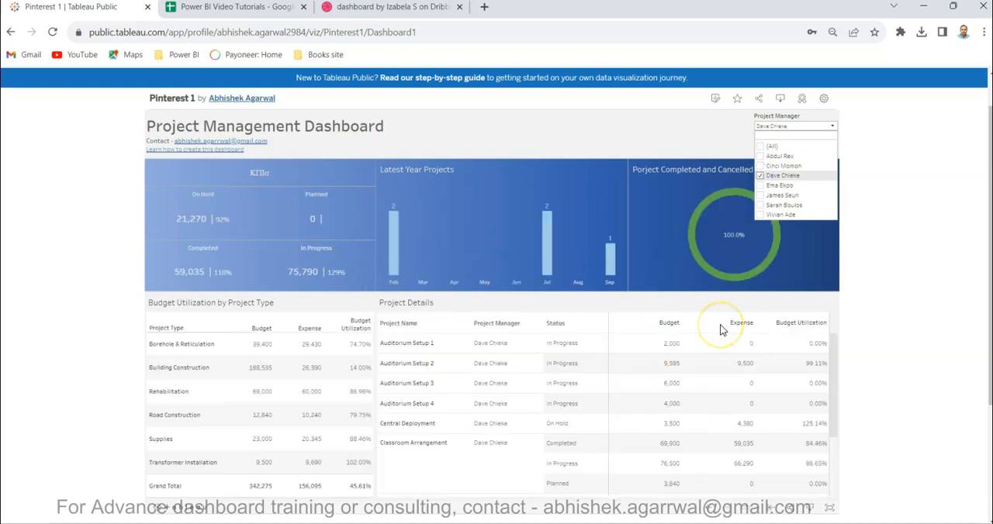
left_click(761, 186)
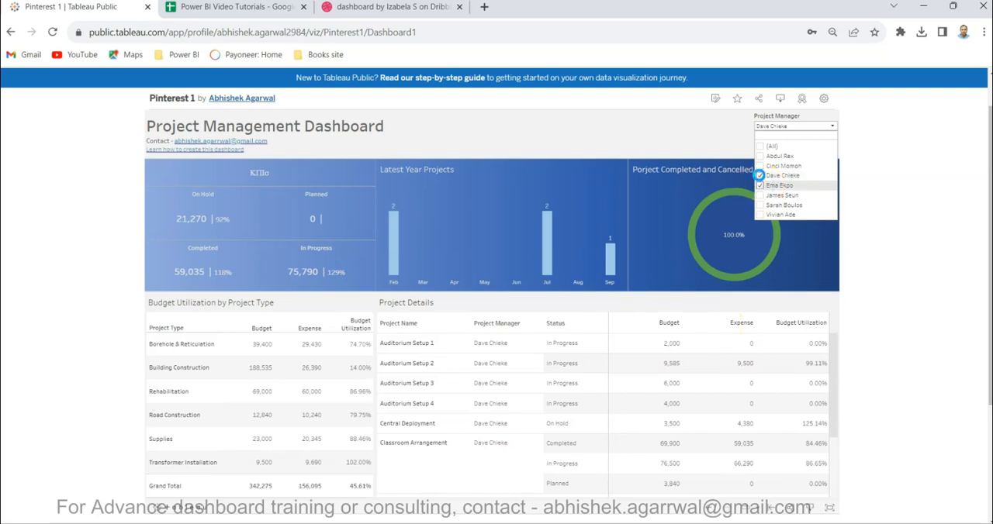
left_click(760, 176)
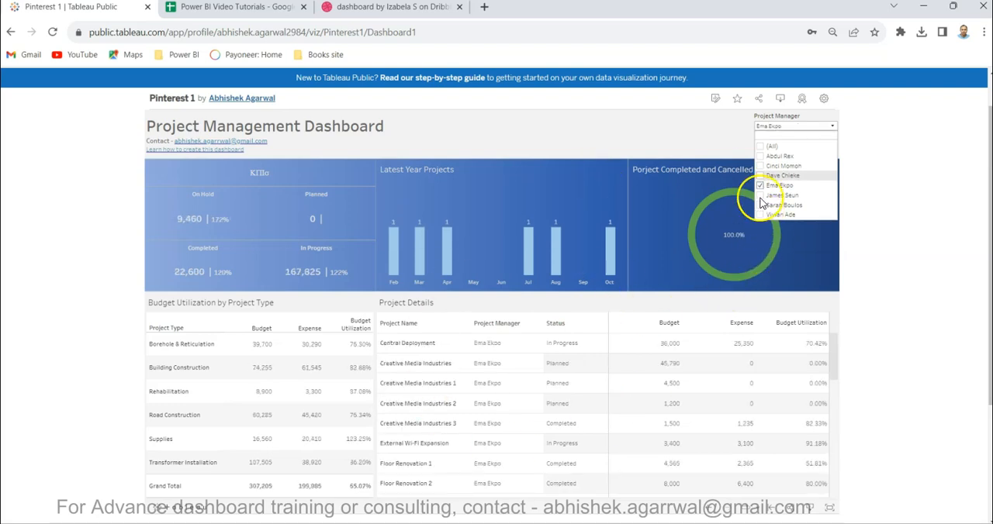
left_click(760, 146)
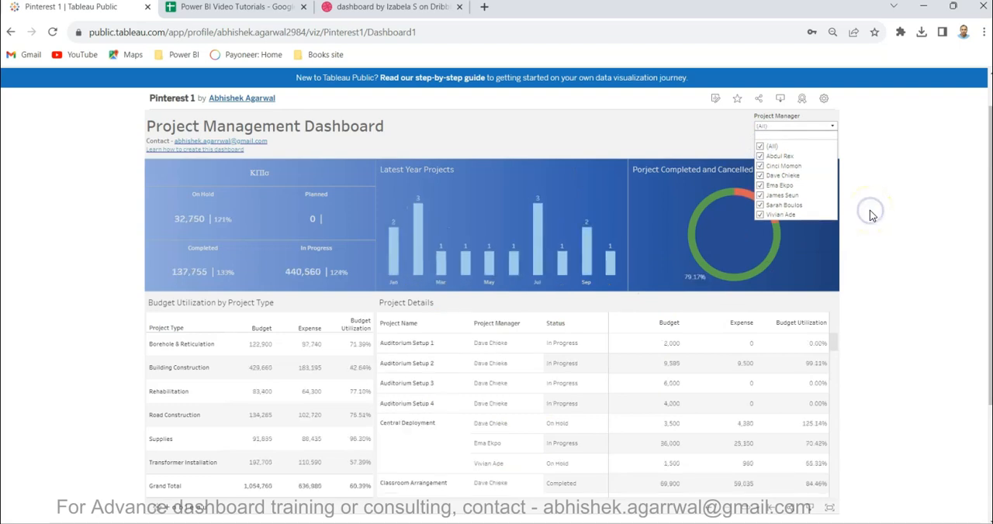
left_click(832, 124)
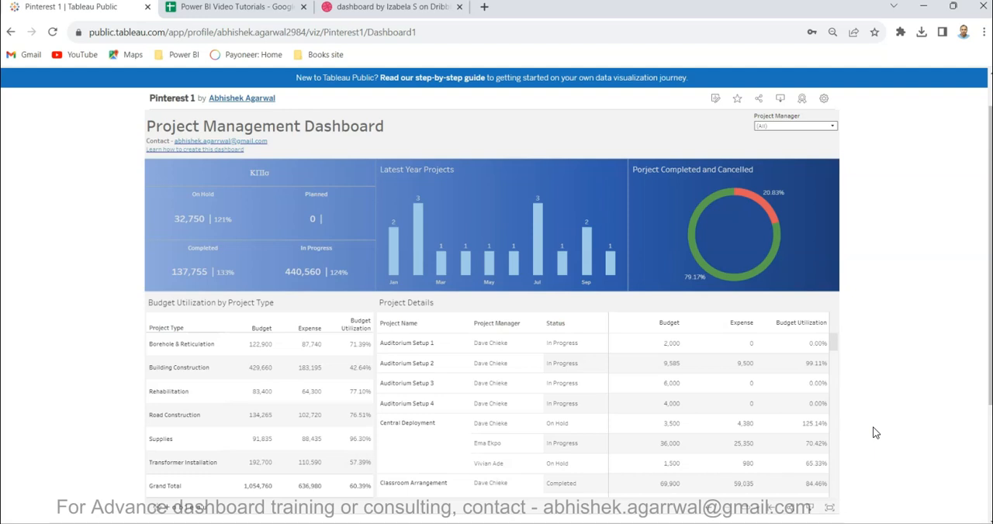
Bring up the Dribbble dashboard design to compare it with the Tableau version.
left_click(432, 8)
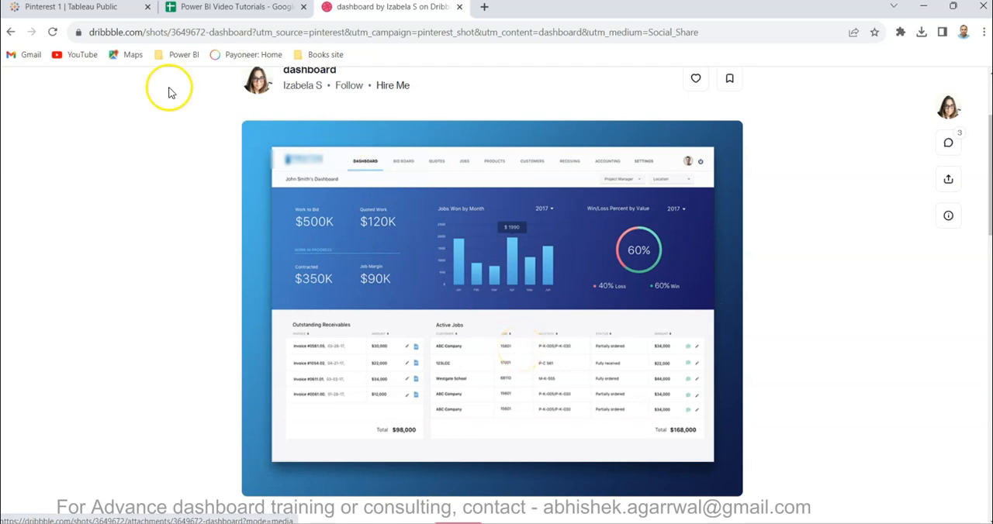
Revisit the Tableau Public Project Management Dashboard, then switch back to the report in Power BI Desktop.
left_click(116, 13)
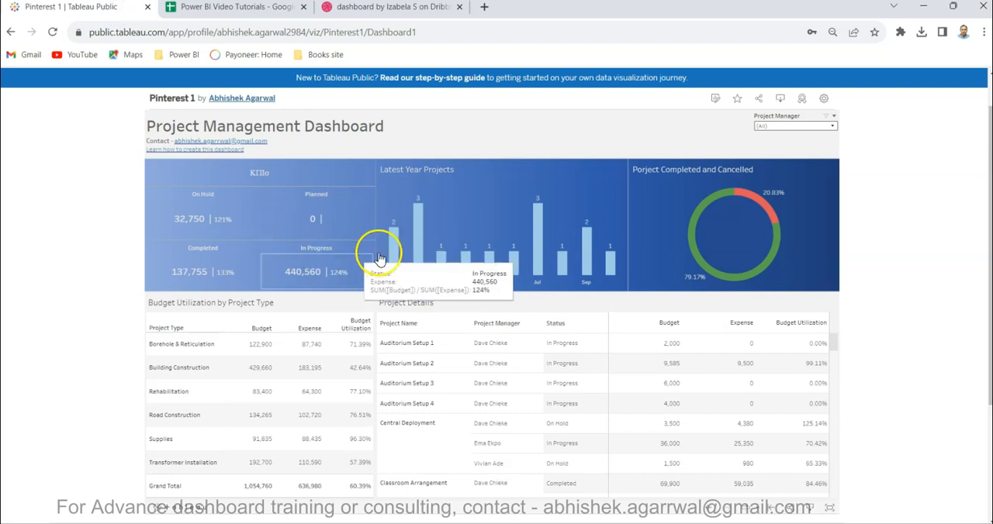
mouse_move(543, 514)
left_click(524, 444)
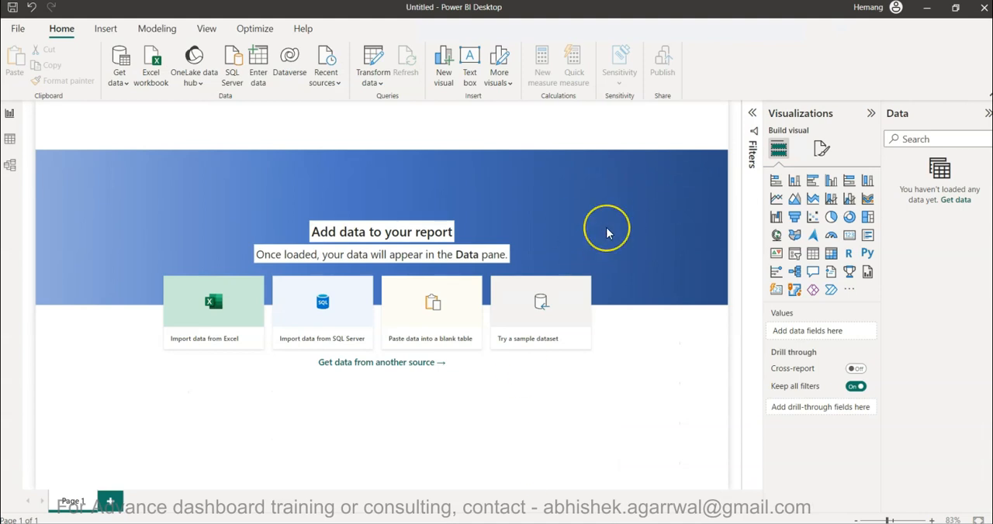
Import the Project Management Data CSV file from the 3 Project Mgmt folder inside Power BI as a Text/CSV source.
left_click(120, 78)
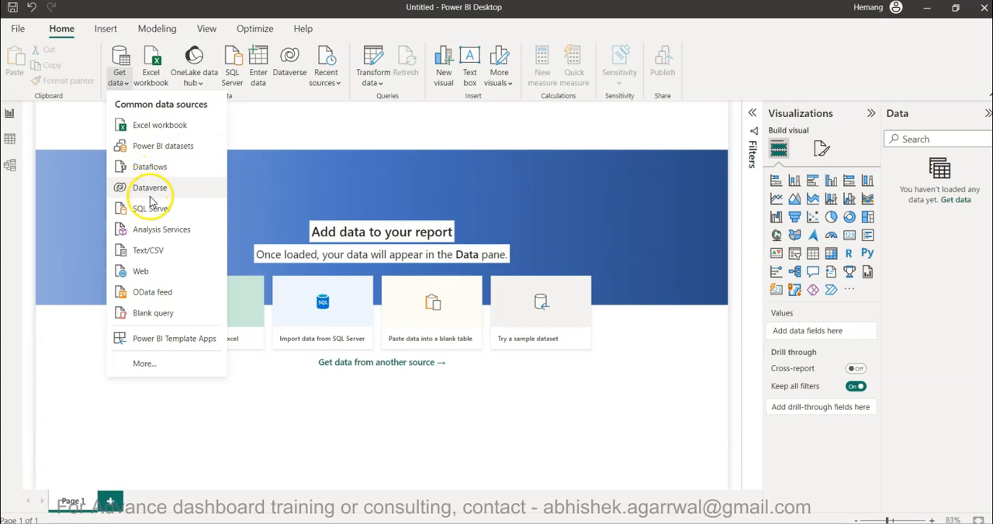
left_click(157, 252)
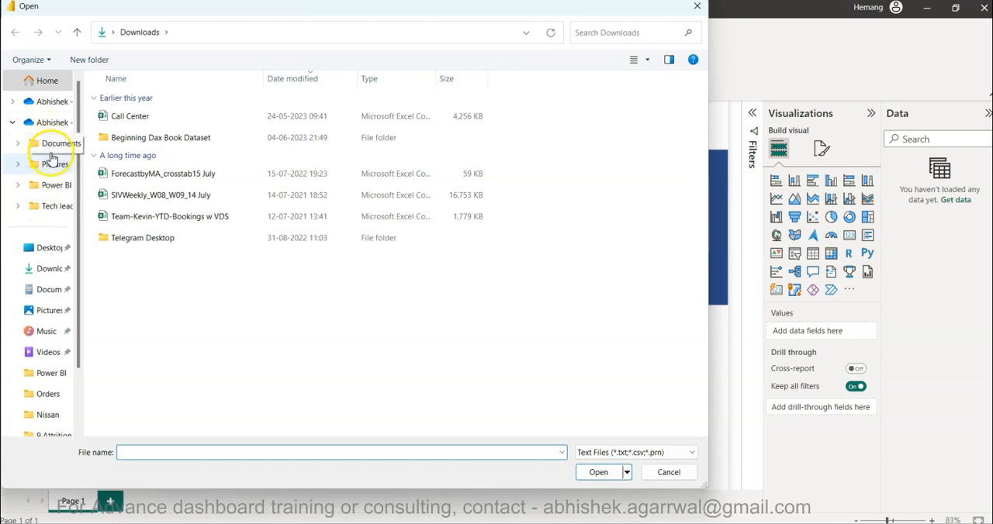
left_click(51, 186)
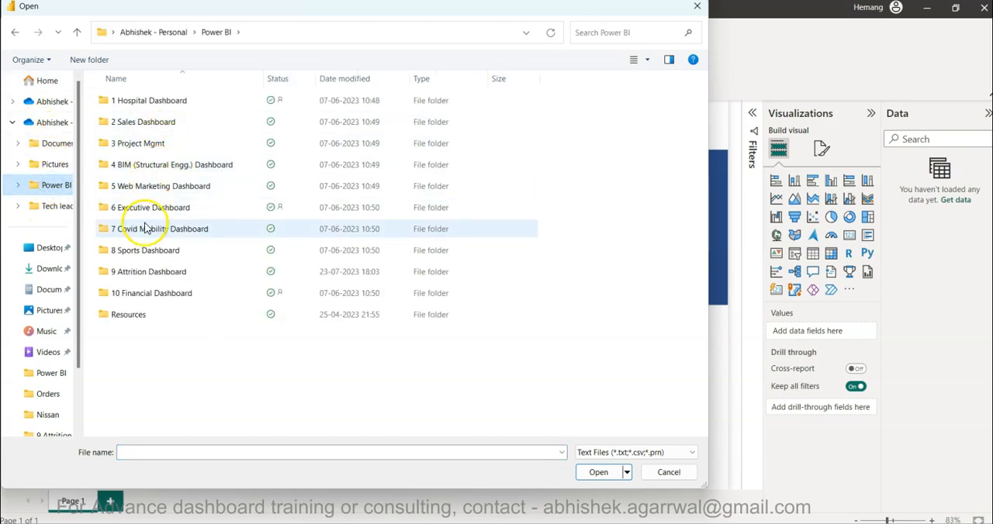
double_click(149, 143)
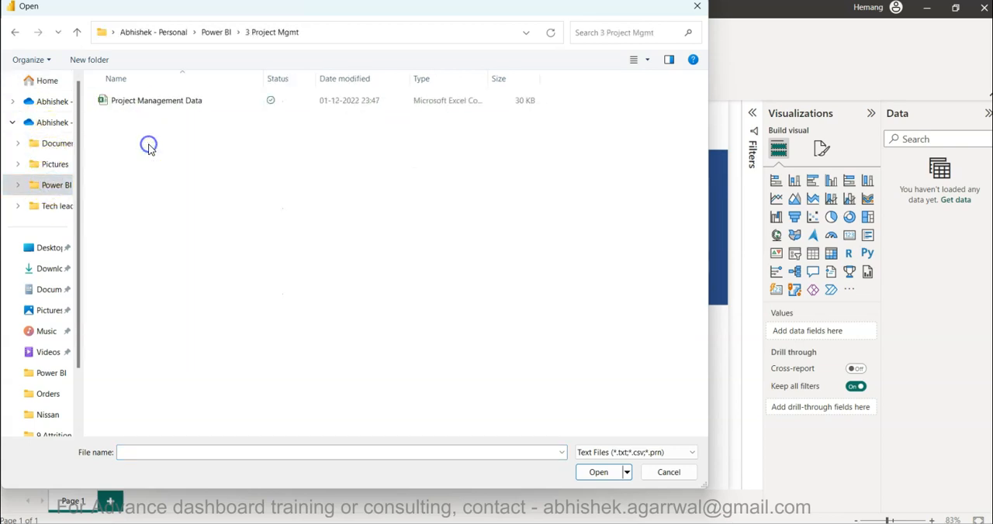
double_click(162, 102)
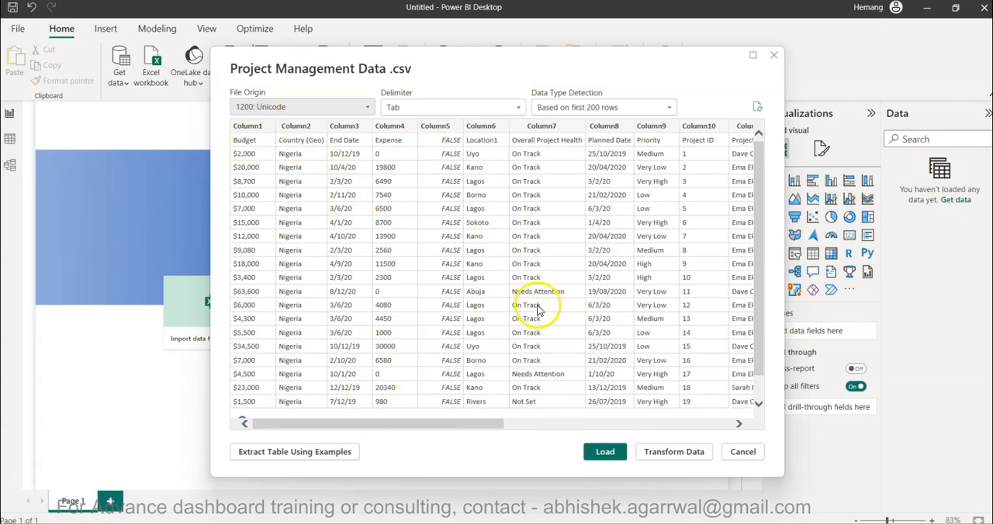
Check the columns in the CSV import preview and open the data for transformation in Power Query Editor.
scroll(438, 180, "right", 1)
scroll(438, 180, "left", 1)
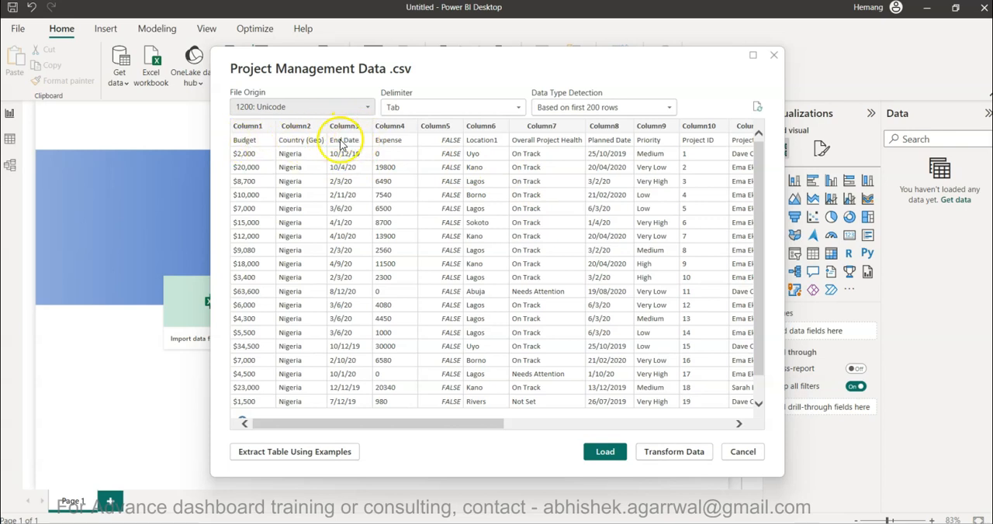
left_click(677, 455)
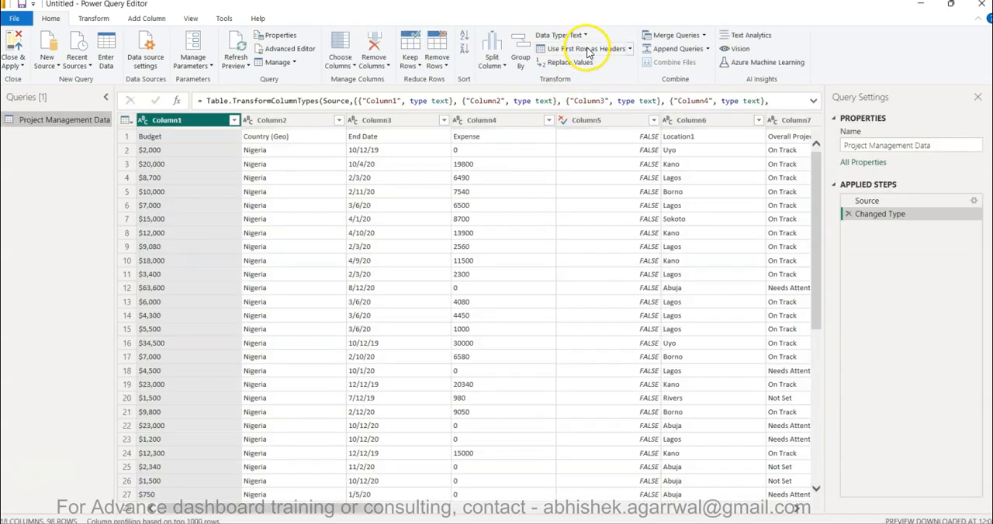
Use the first row of the Project Management Data query as column headers and check the renamed columns.
left_click(587, 51)
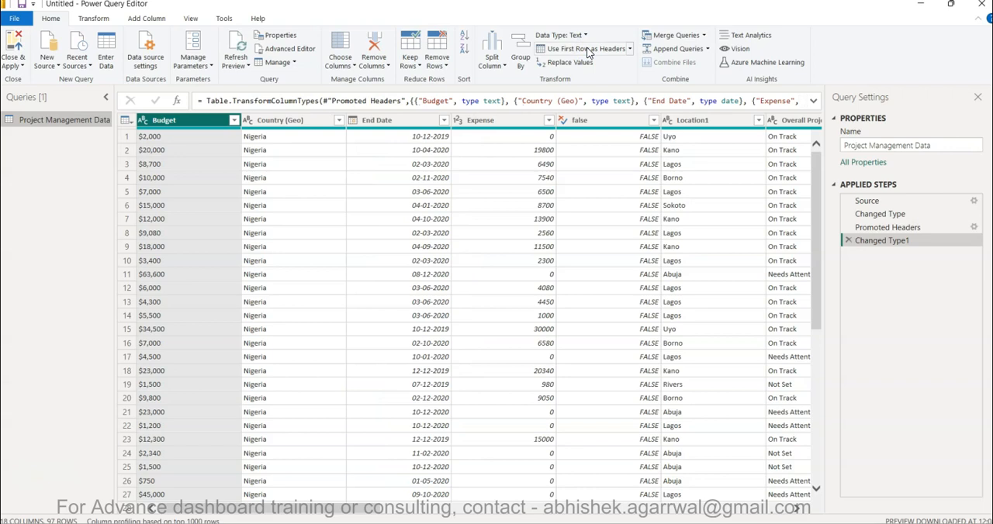
scroll(591, 218, "right", 10)
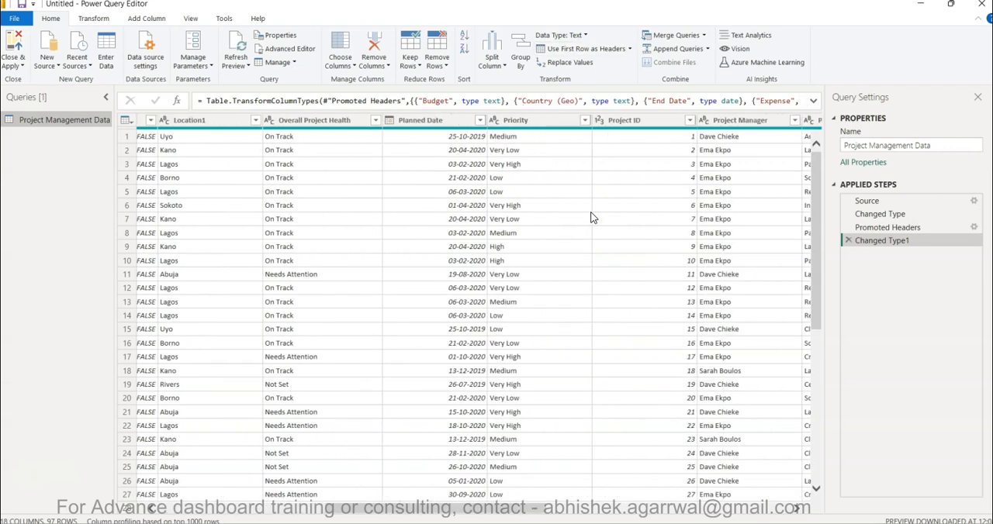
scroll(591, 218, "left", 10)
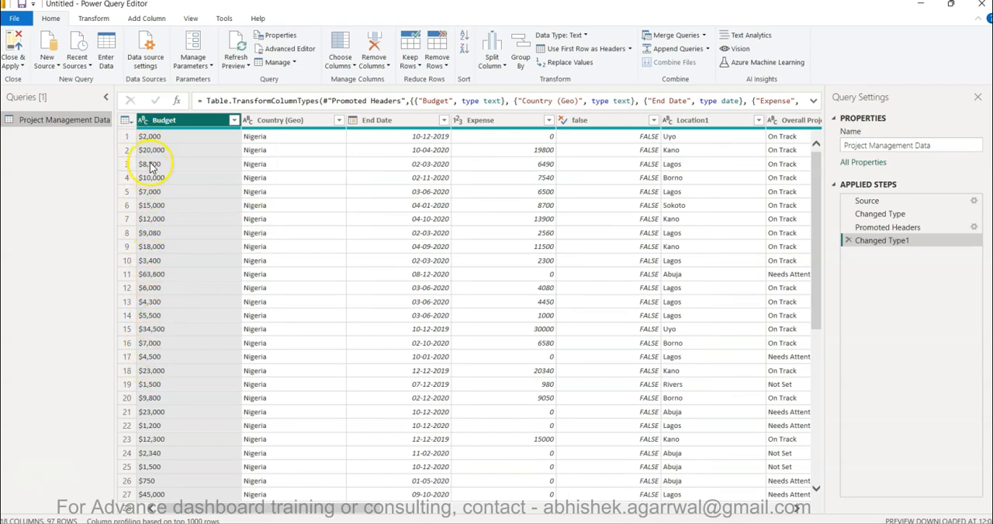
Replace "$" with nothing in the Budget column and set the column's data type to Whole Number.
left_click(145, 123)
left_click(159, 124)
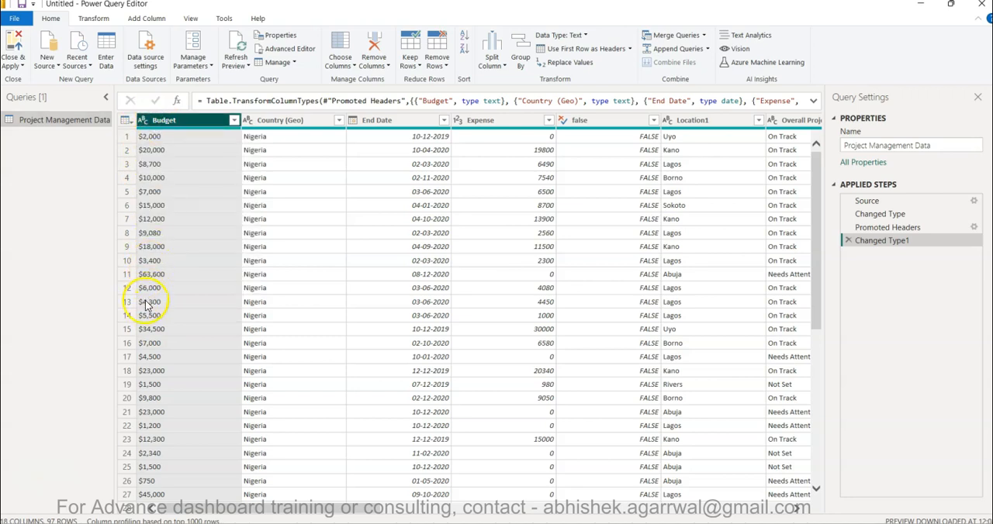
right_click(178, 123)
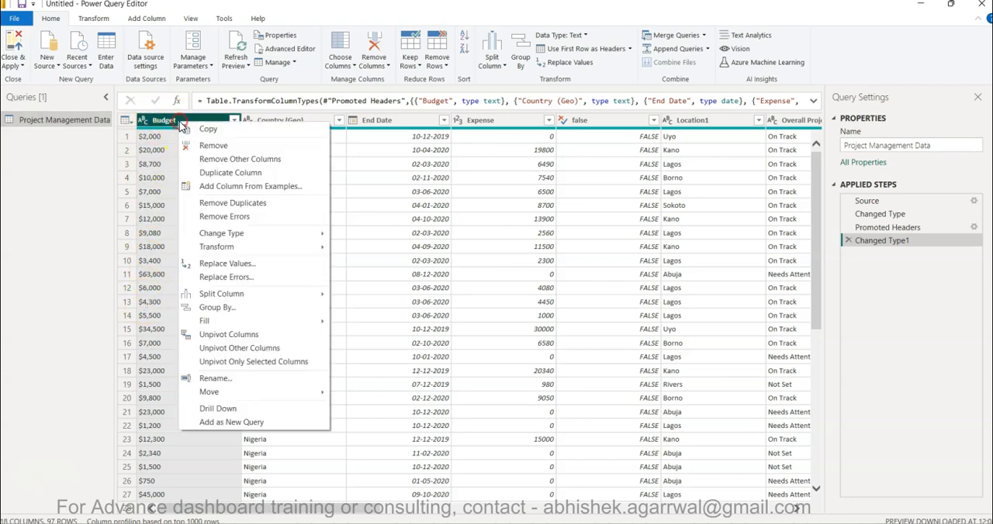
left_click(229, 267)
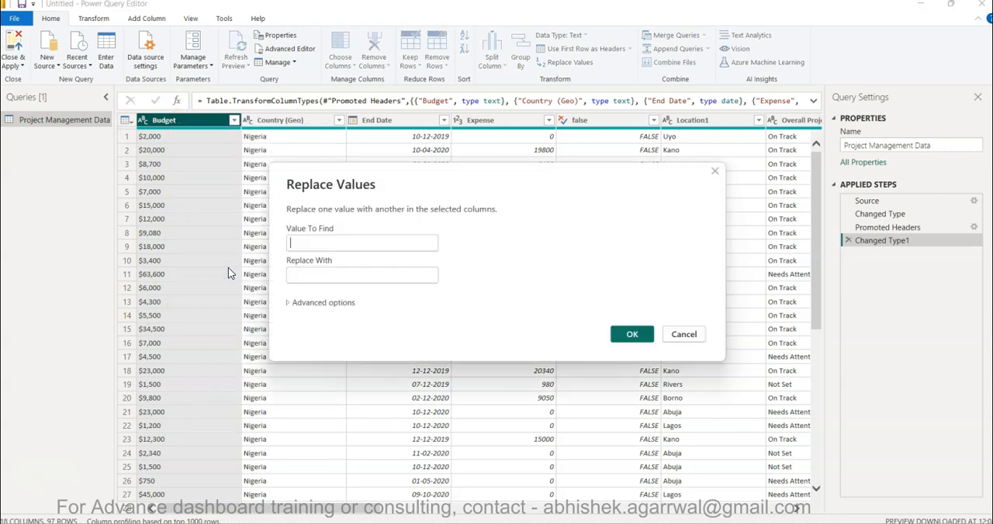
type("$")
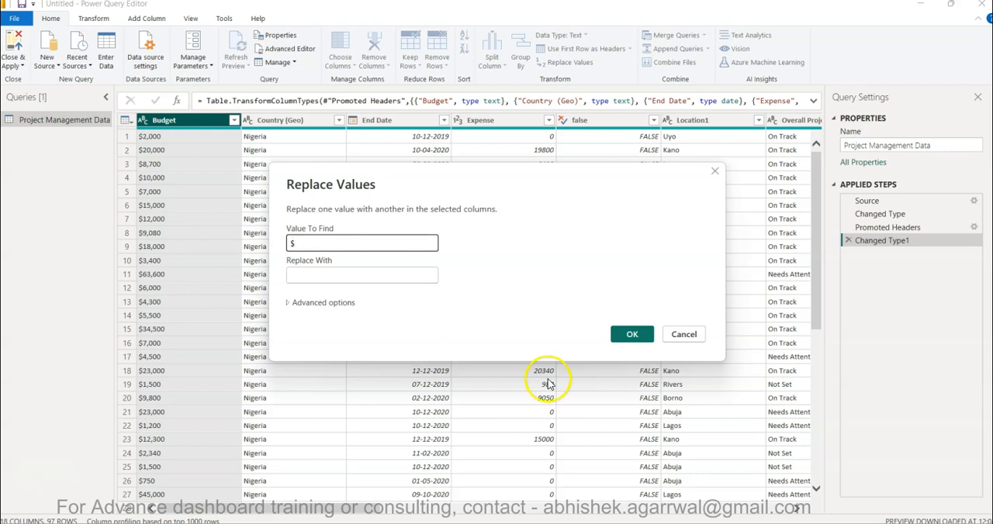
left_click(639, 334)
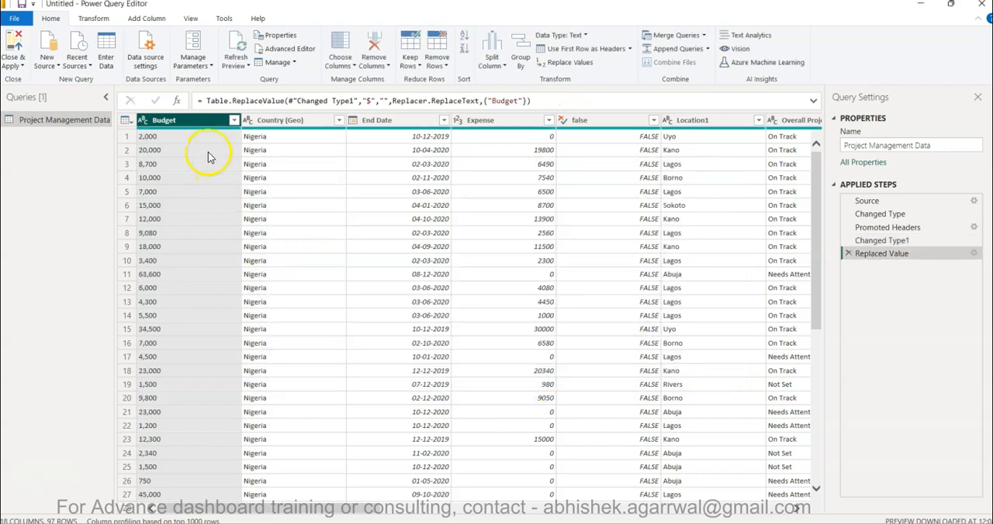
left_click(144, 120)
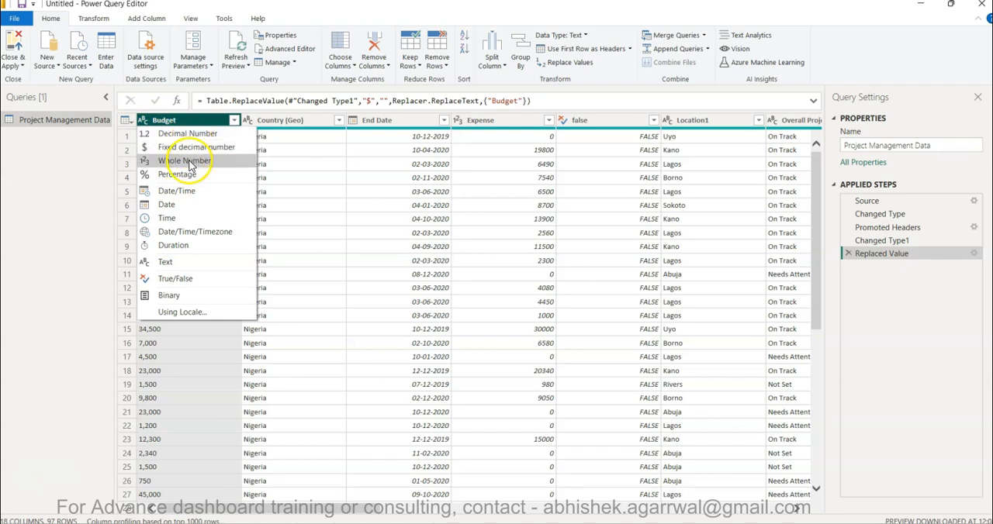
left_click(189, 161)
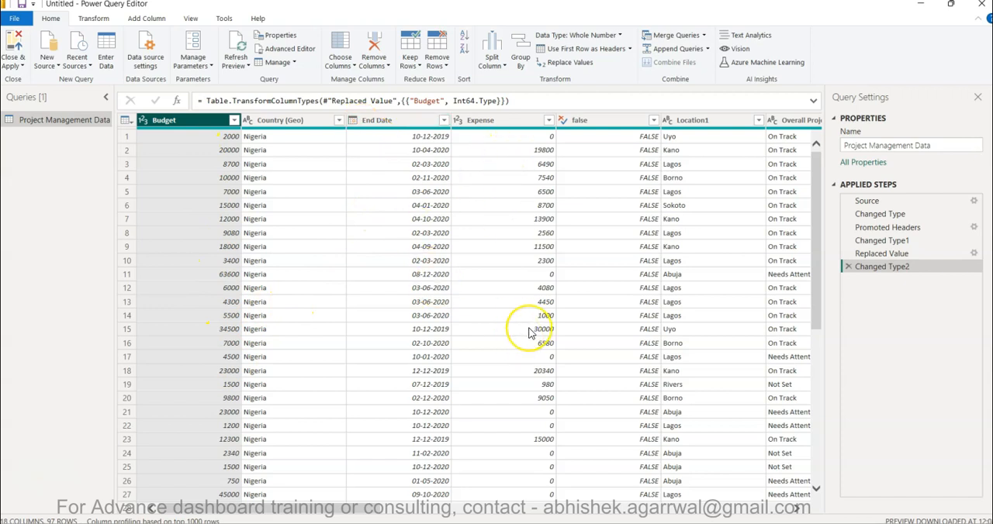
Convert the Start Date text column to the Date type using the English (United States) locale.
scroll(529, 332, "right", 8)
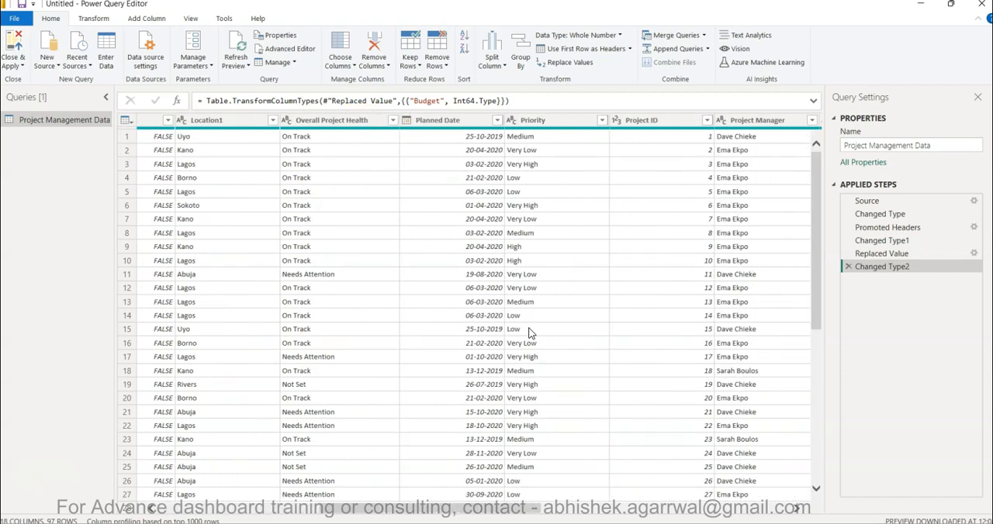
scroll(535, 265, "right", 5)
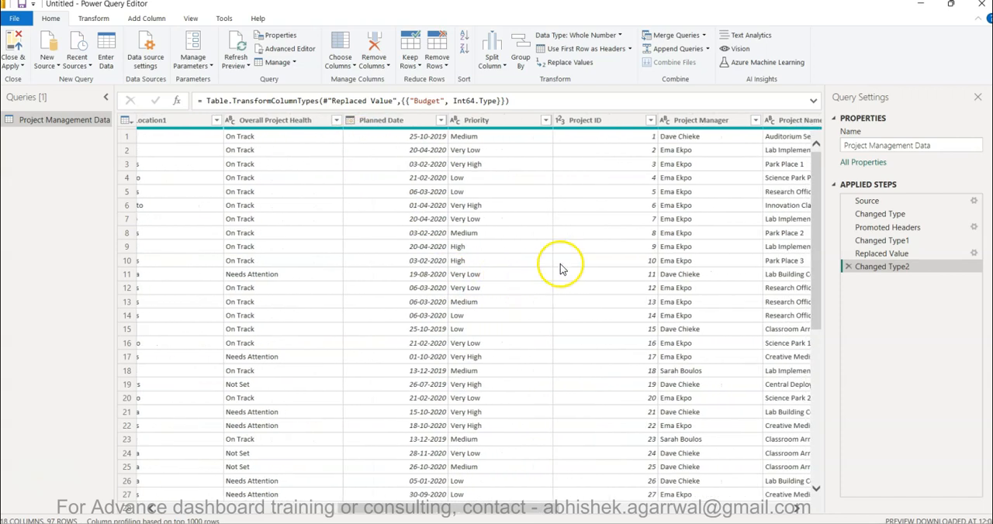
scroll(608, 299, "right", 6)
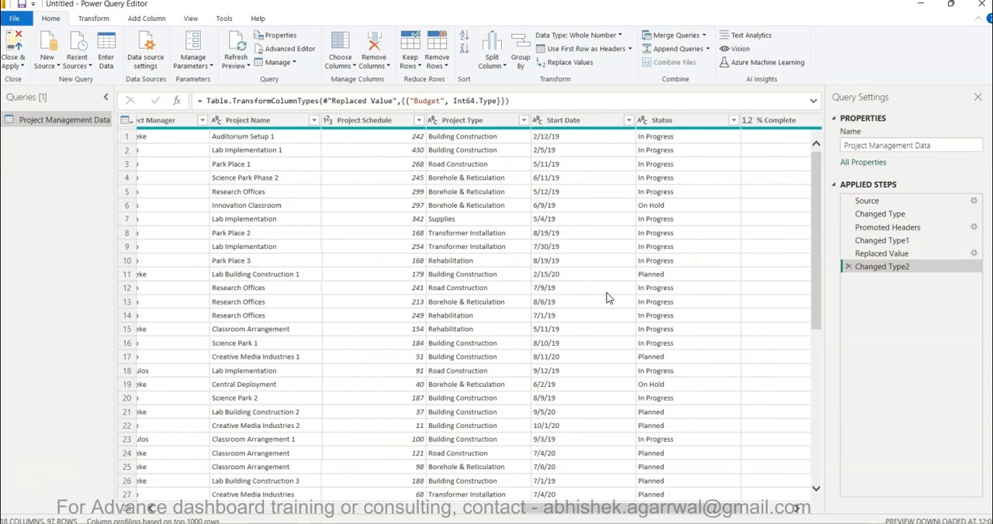
scroll(608, 298, "right", 1)
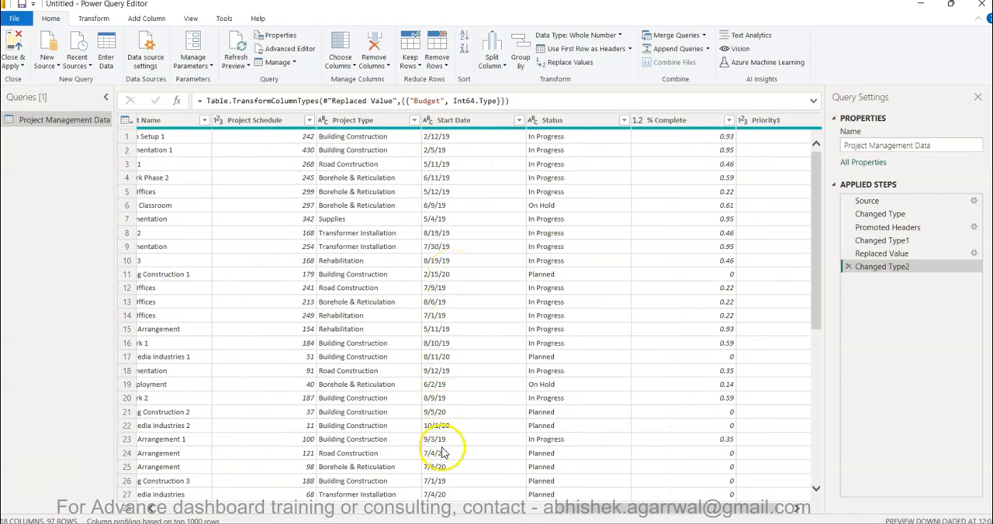
scroll(456, 344, "down", 2)
scroll(456, 344, "down", 6)
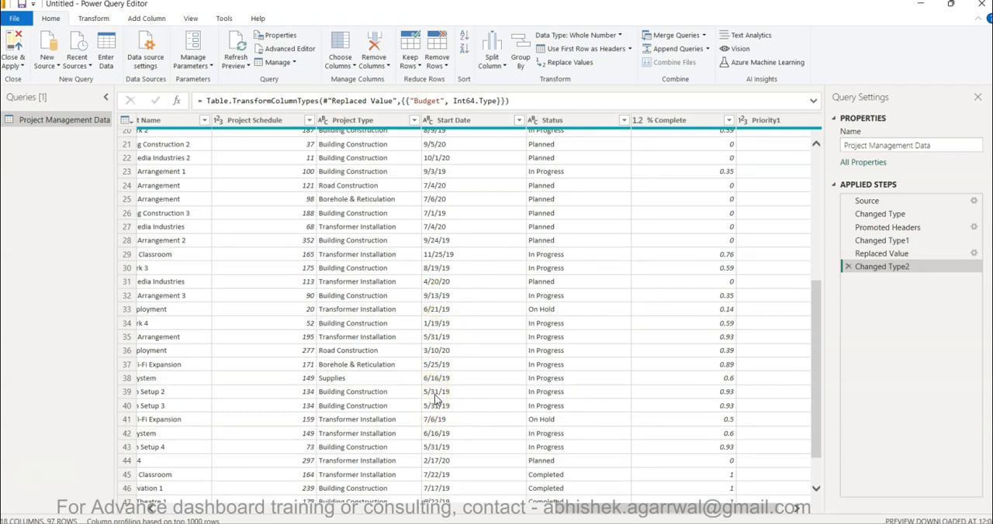
scroll(458, 397, "up", 6)
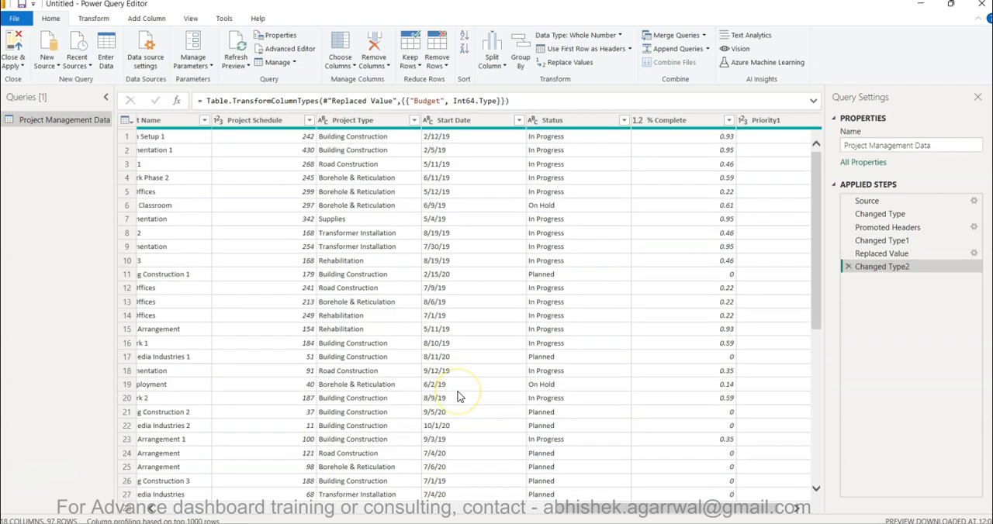
left_click(428, 120)
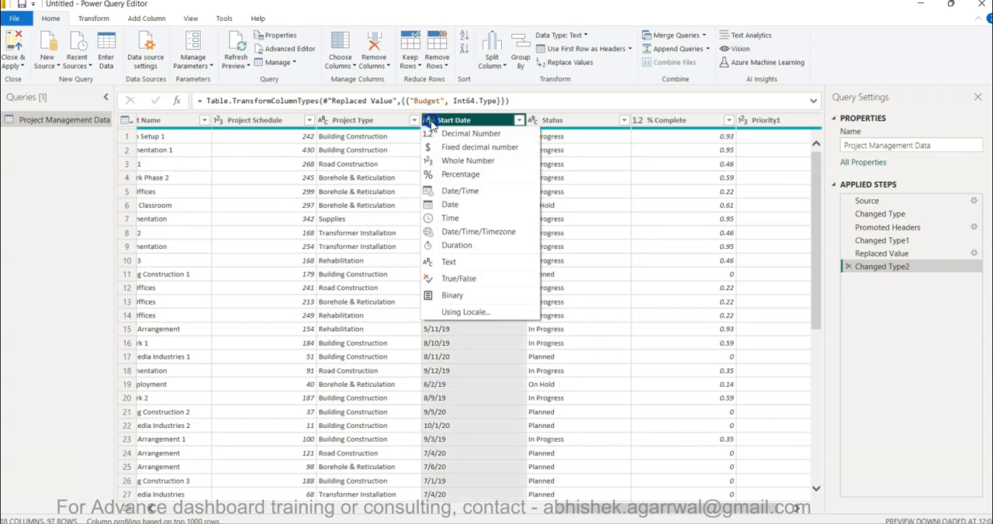
left_click(462, 312)
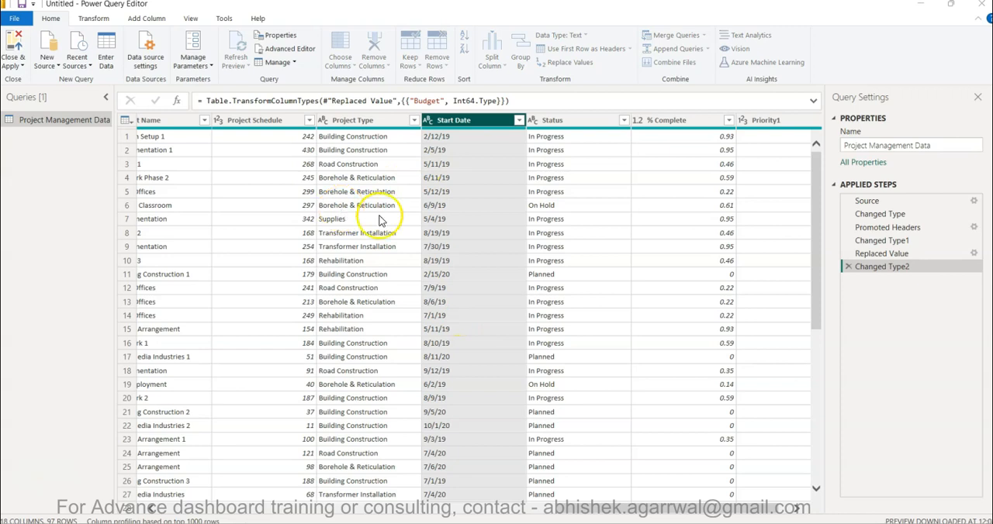
left_click(396, 258)
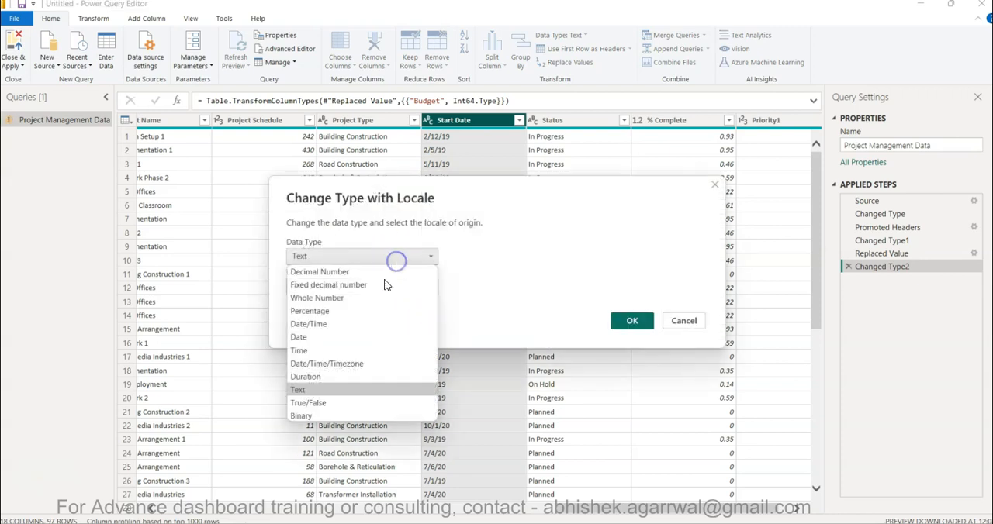
left_click(347, 340)
left_click(357, 286)
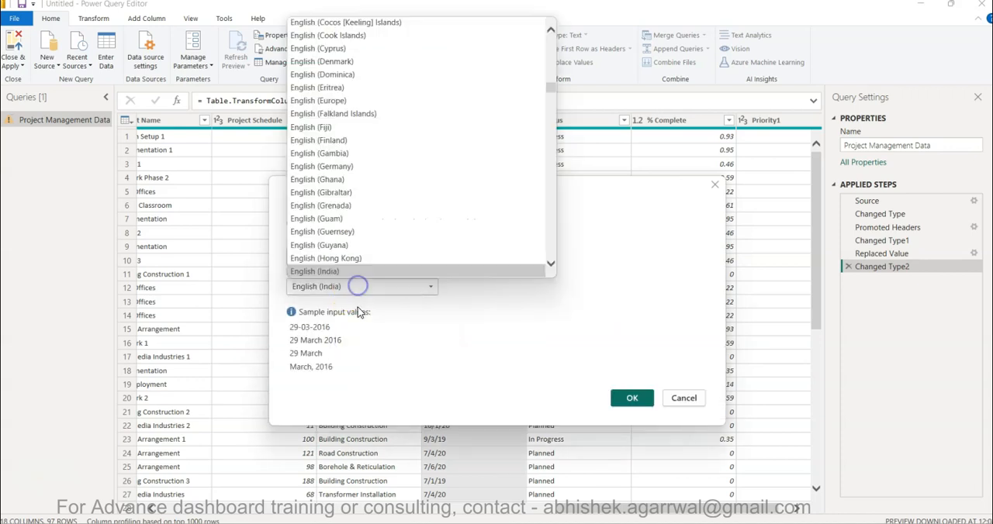
scroll(414, 225, "down", 4)
scroll(414, 230, "down", 15)
scroll(414, 230, "down", 3)
left_click(397, 183)
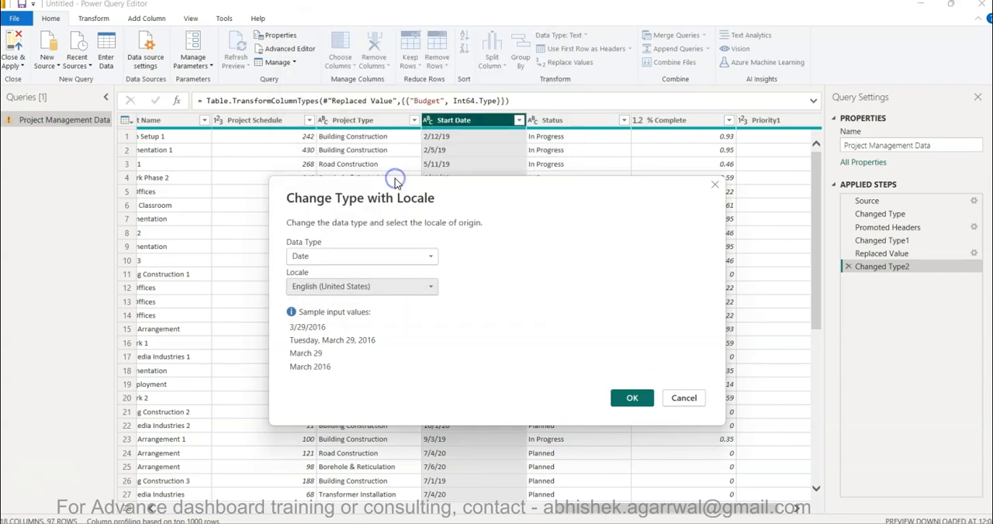
left_click(632, 398)
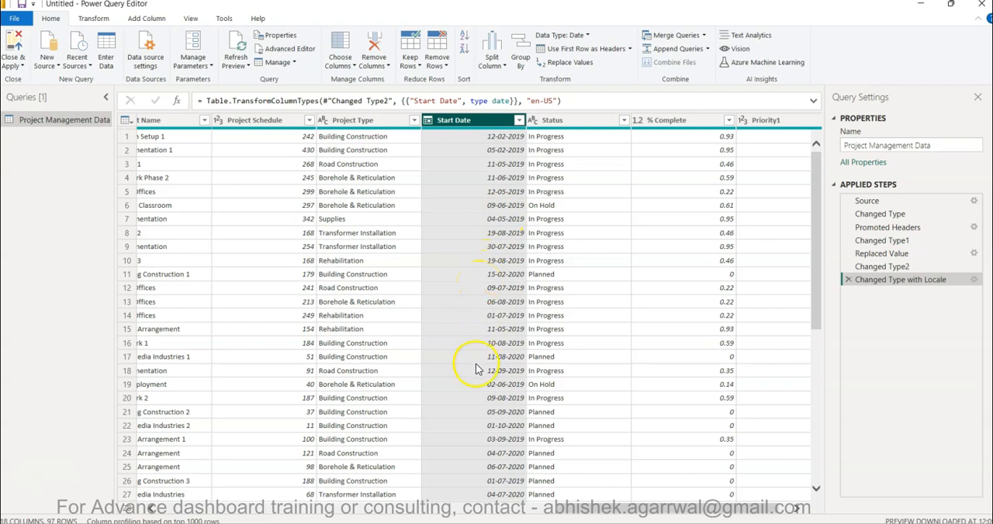
Check the converted dates and remaining columns, then close Power Query Editor and apply the changes to load the data.
scroll(476, 369, "down", 16)
scroll(476, 370, "up", 16)
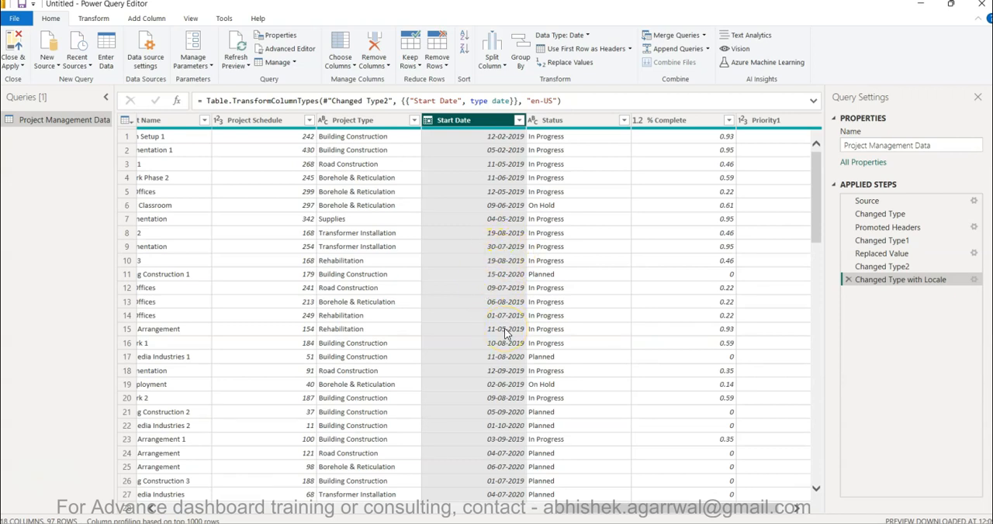
scroll(505, 334, "right", 2)
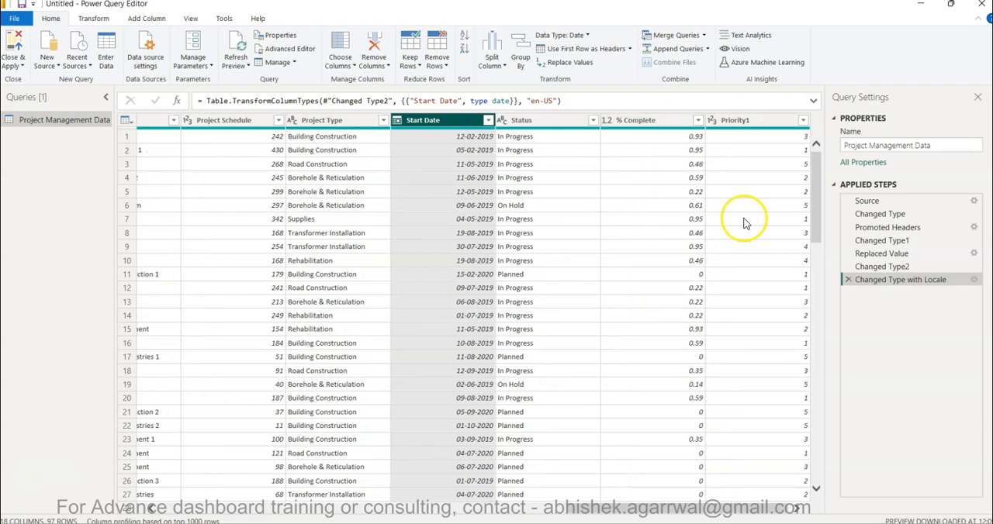
scroll(443, 350, "right", 10)
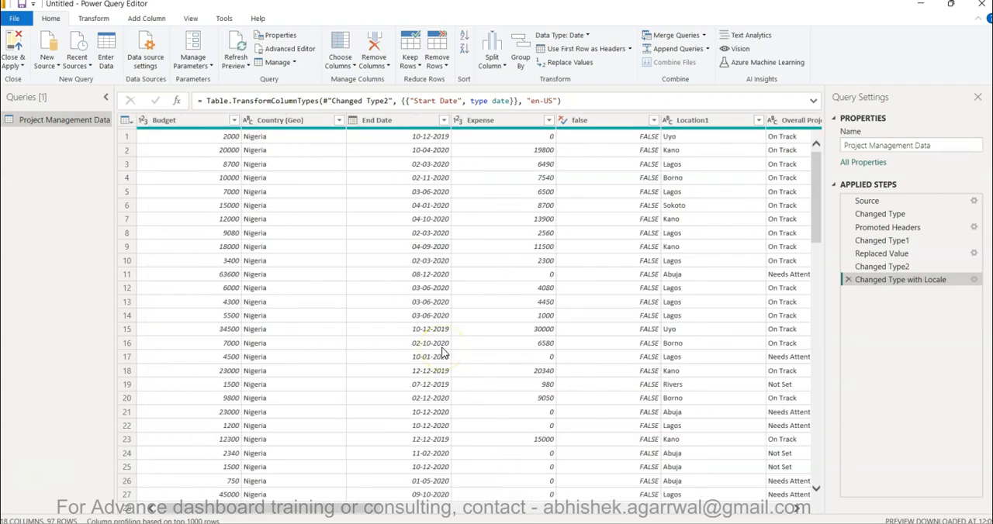
left_click(15, 48)
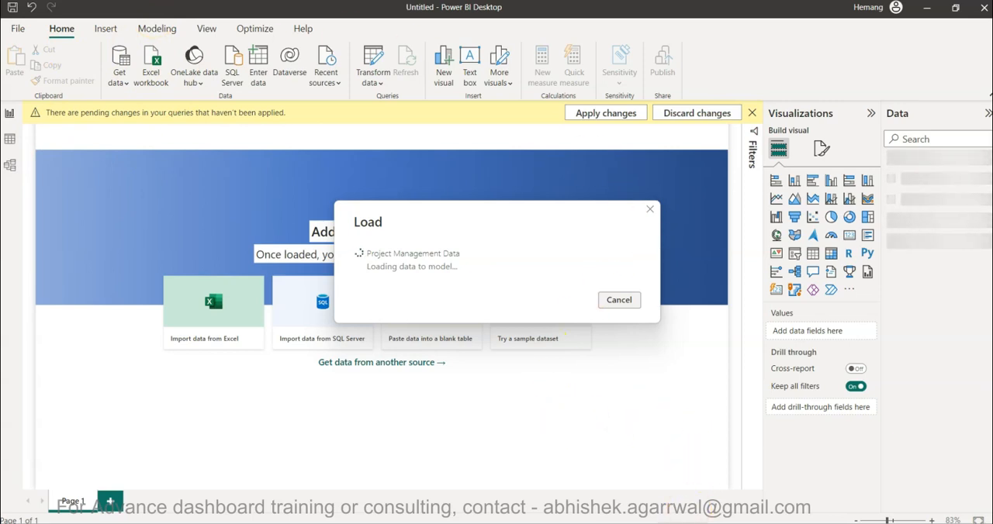
Switch to the browser, open Google Drive in a new tab and open the Datasets folder.
left_click(717, 493)
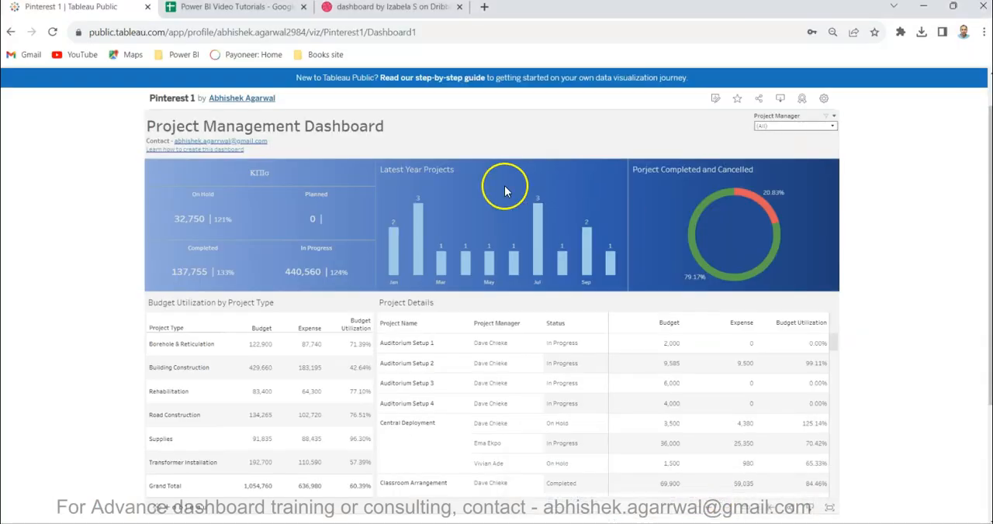
left_click(483, 7)
type("driv")
key("Return")
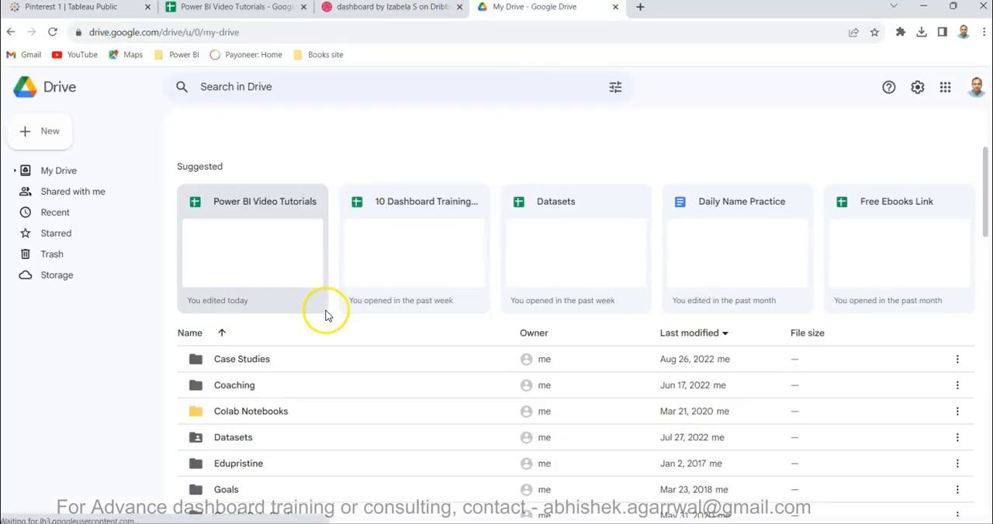
scroll(326, 314, "down", 1)
double_click(243, 370)
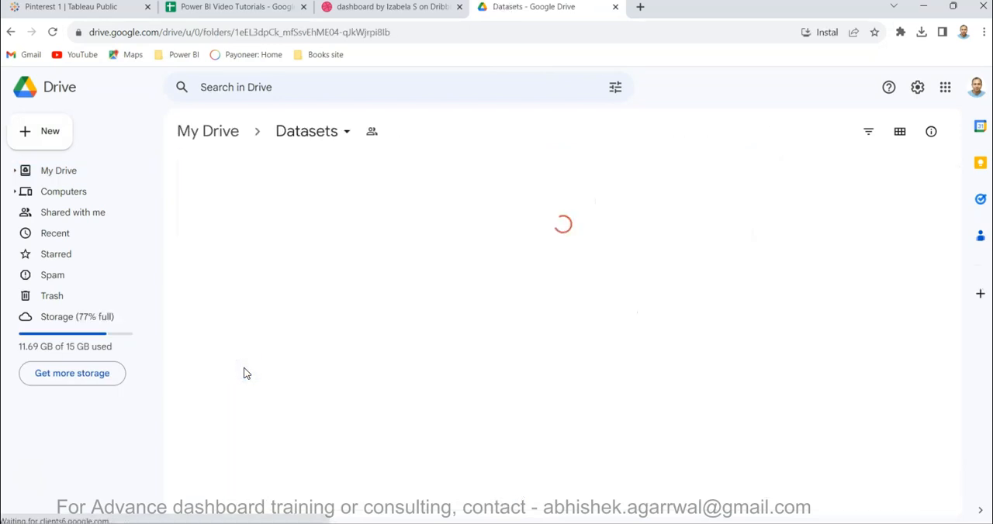
Find the Datasets spreadsheet in the Datasets folder and open it to view the list of dashboard dataset links.
scroll(394, 388, "down", 3)
scroll(394, 388, "up", 2)
scroll(394, 388, "down", 2)
scroll(395, 388, "down", 3)
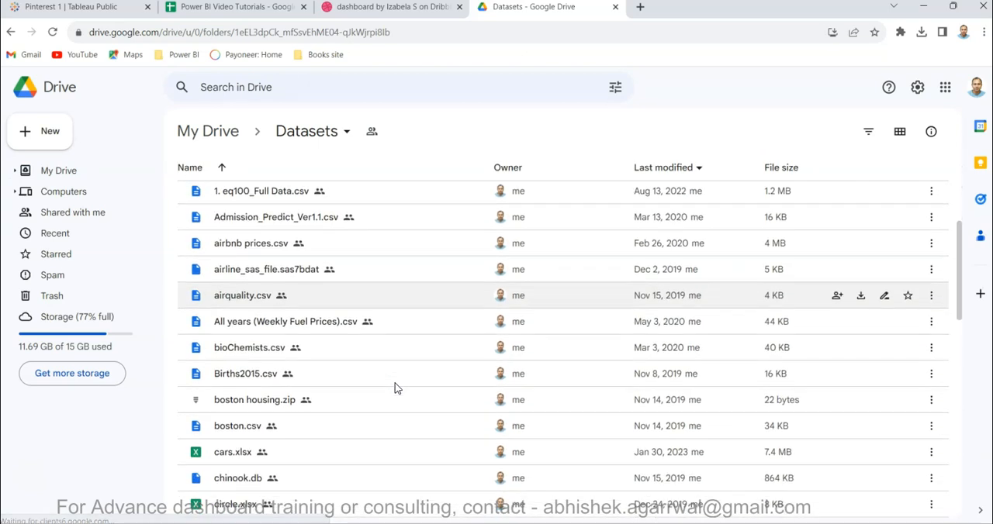
scroll(394, 388, "down", 3)
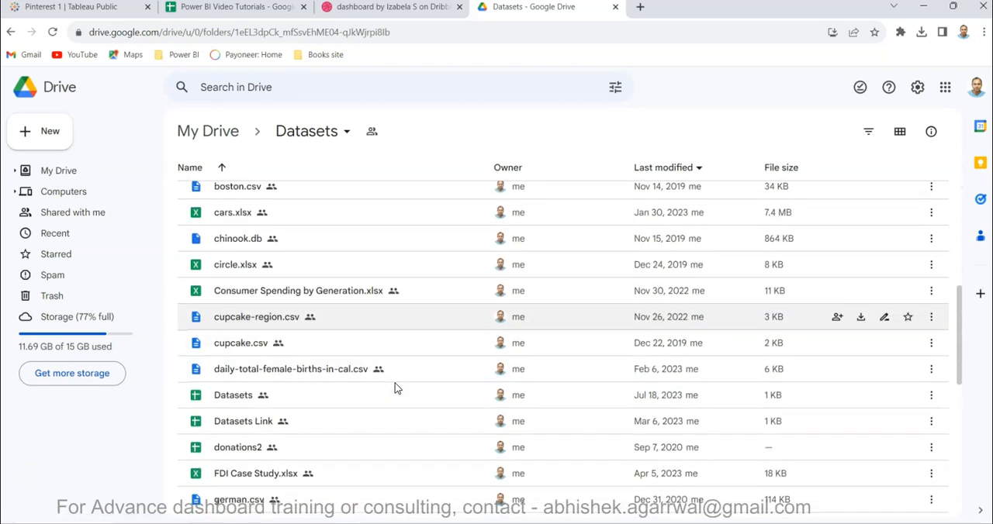
double_click(227, 400)
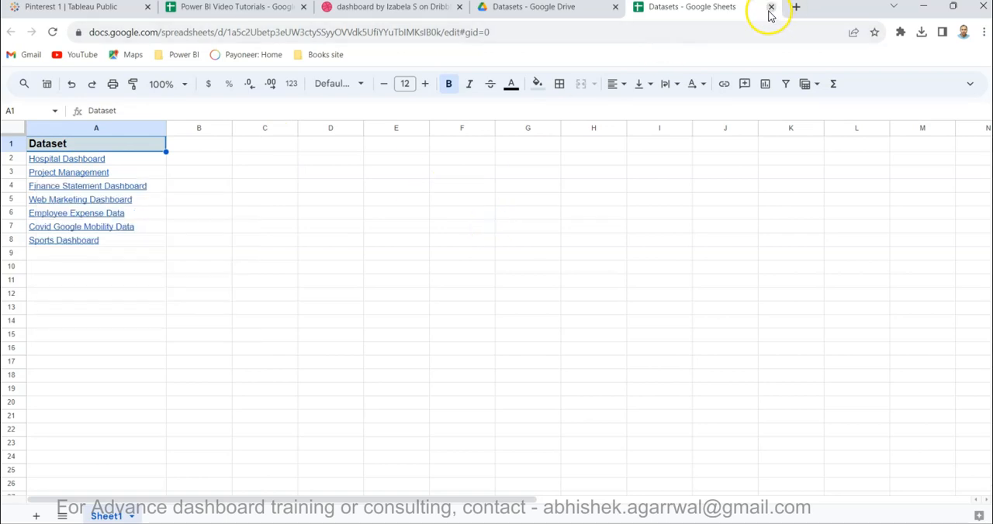
Switch to Power BI Desktop and expand the Project Management Data table to show its fields.
key("alt+Tab")
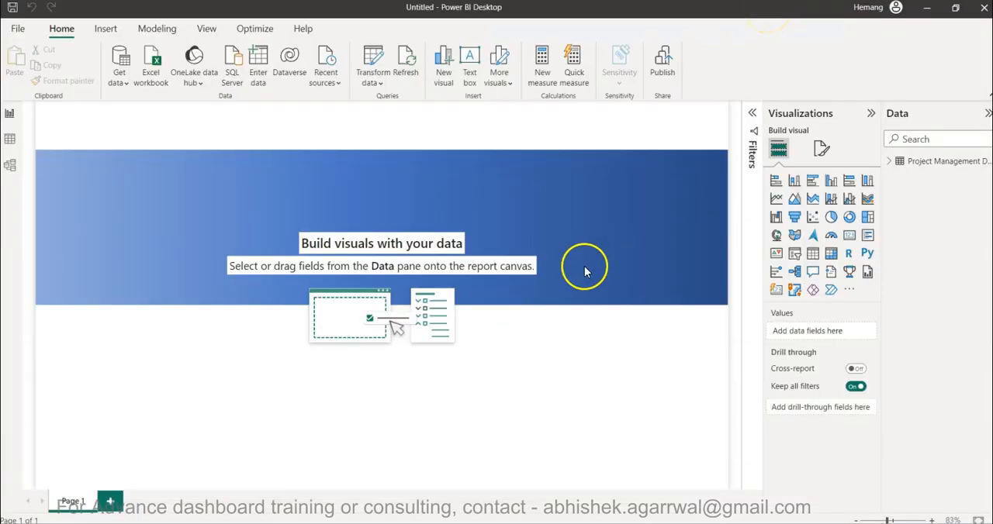
left_click(889, 161)
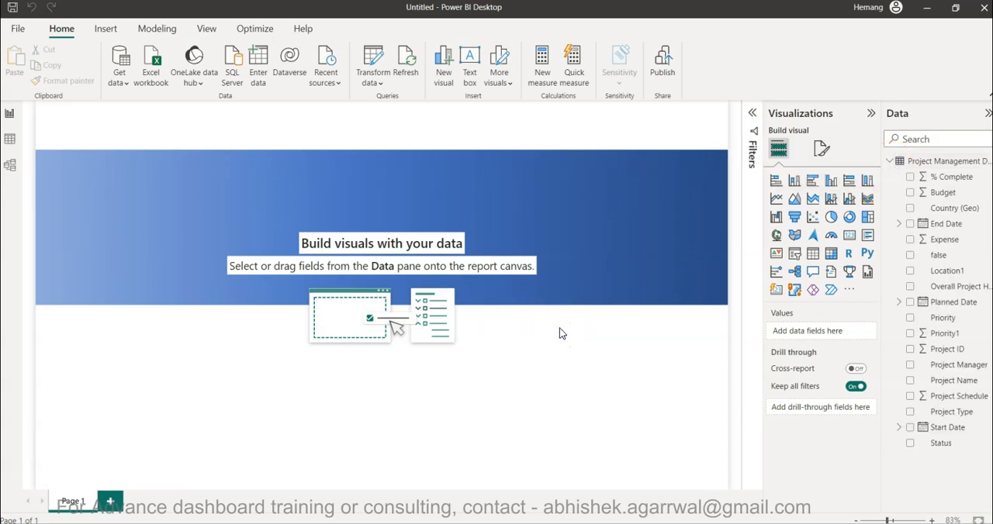
Switch to the Tableau Public reference dashboard in the browser and examine the Completed, Planned and In Progress KPI tiles.
key("alt+Tab")
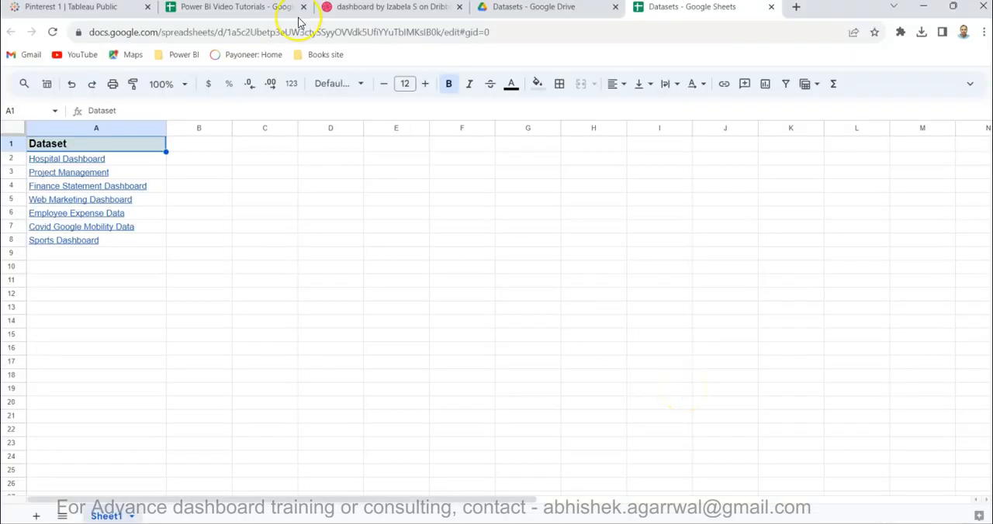
left_click(95, 9)
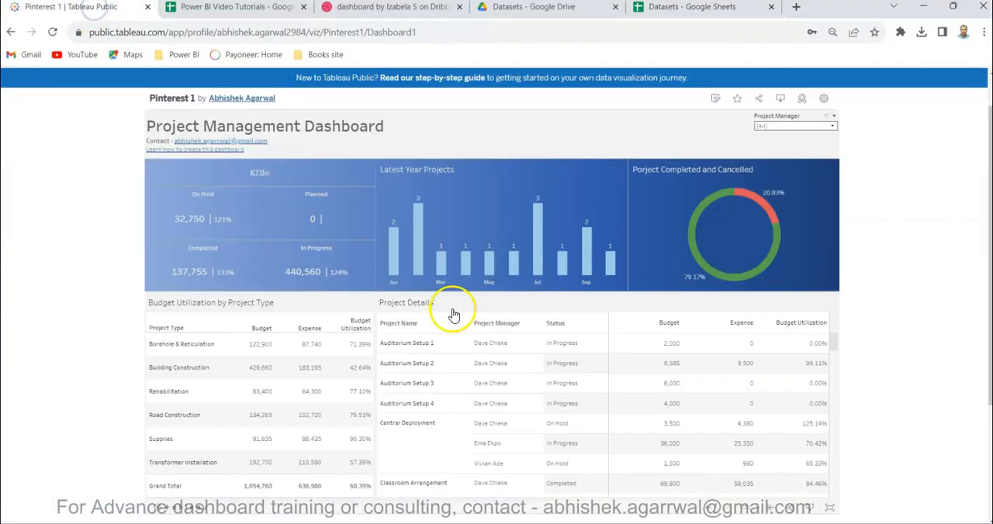
mouse_move(229, 279)
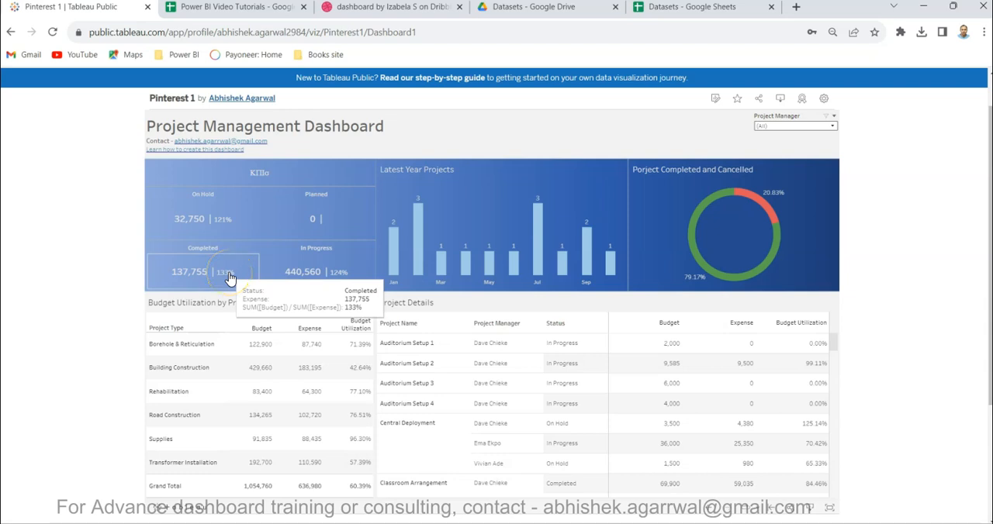
mouse_move(330, 213)
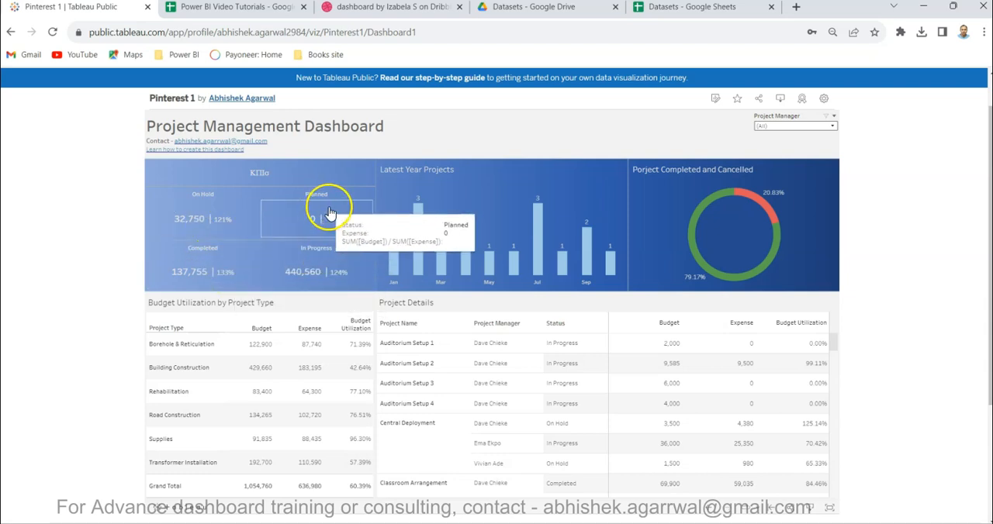
mouse_move(199, 285)
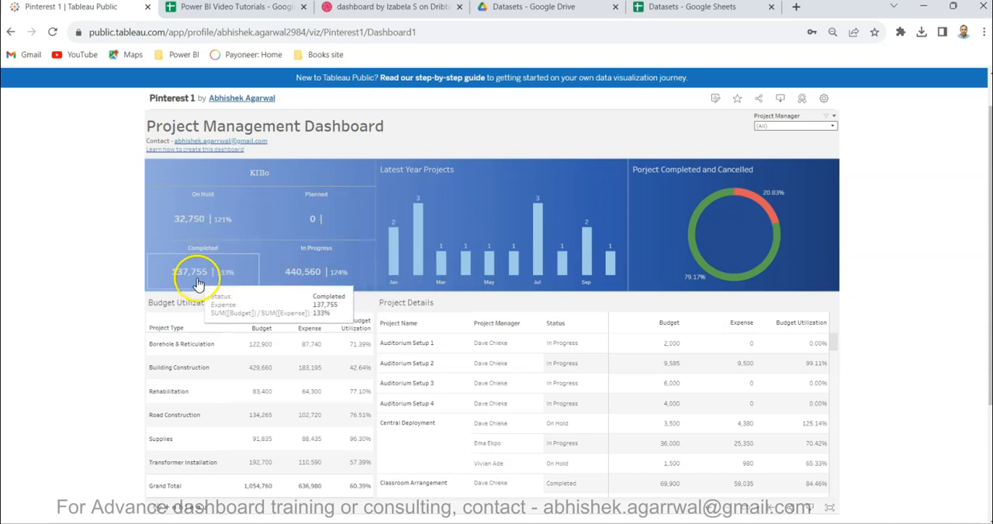
mouse_move(296, 281)
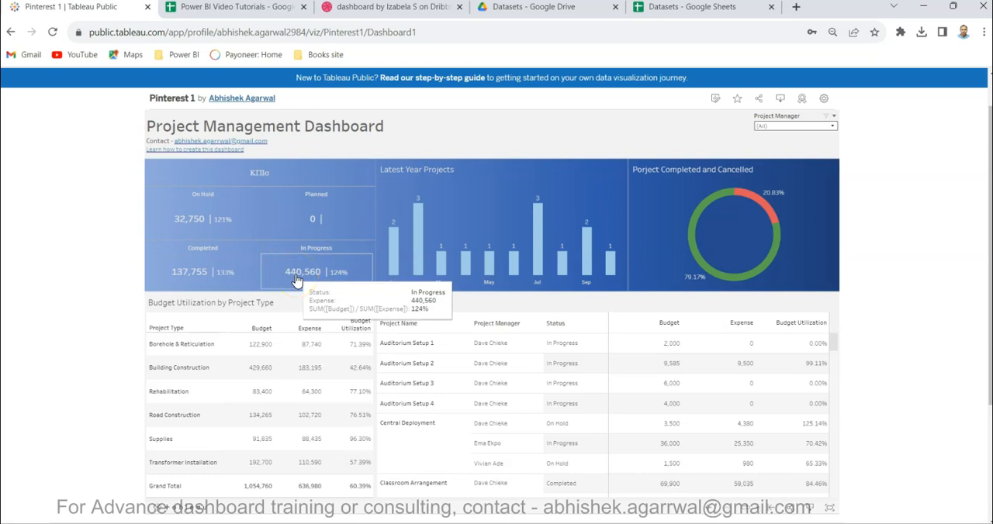
In Power BI Desktop, add a Card visual showing Budget and reduce its height so it sits on the gradient banner.
key("alt+Tab")
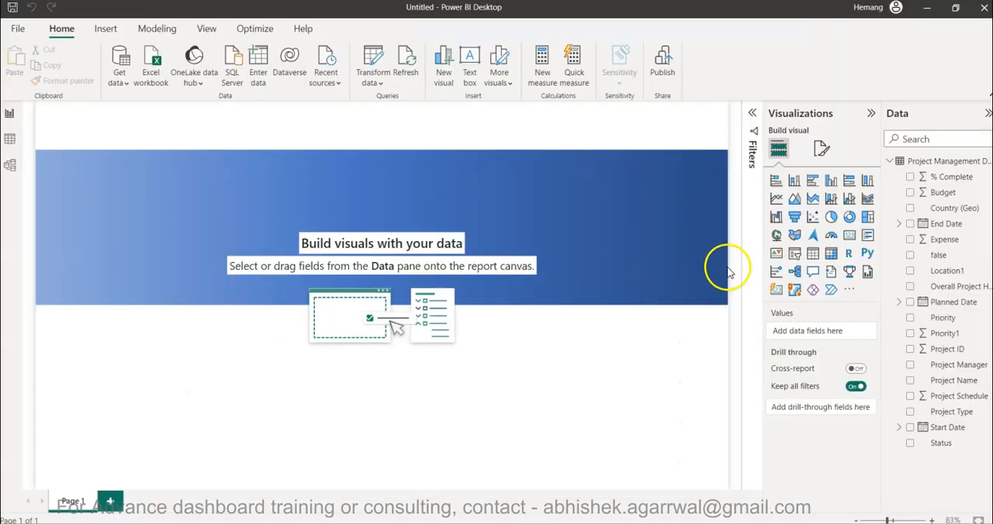
left_click(850, 236)
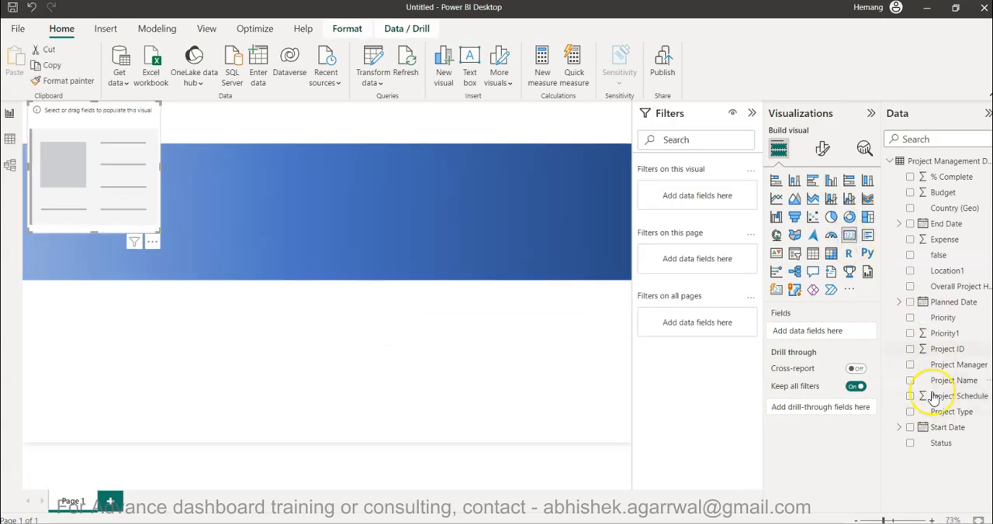
left_click(909, 193)
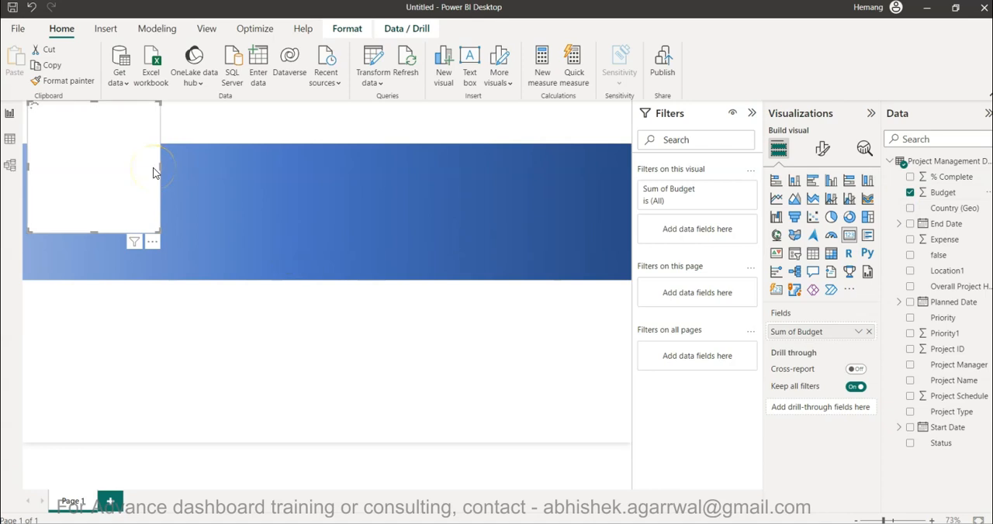
left_click_drag(94, 101, 101, 174)
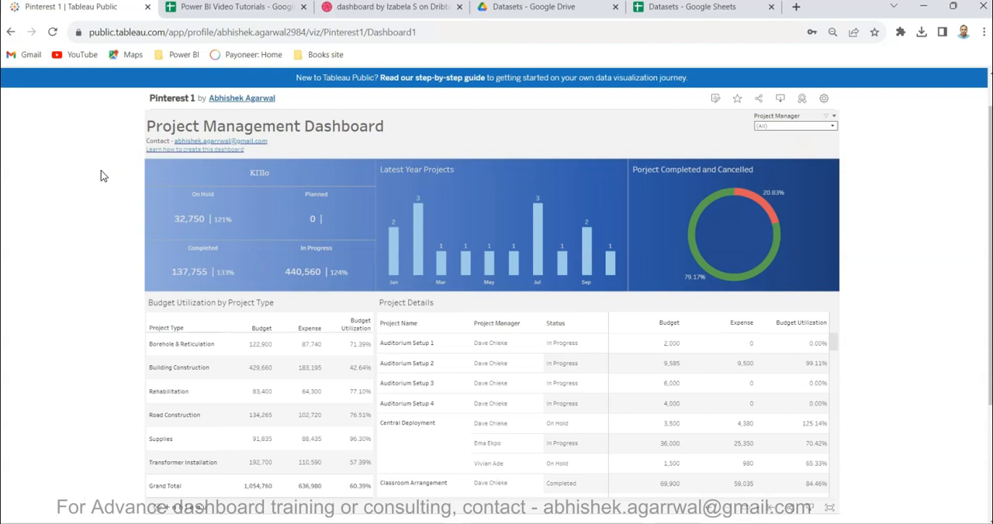
Check the status KPIs on the Tableau dashboard and filter the Budget card by Status to On Hold.
mouse_move(208, 215)
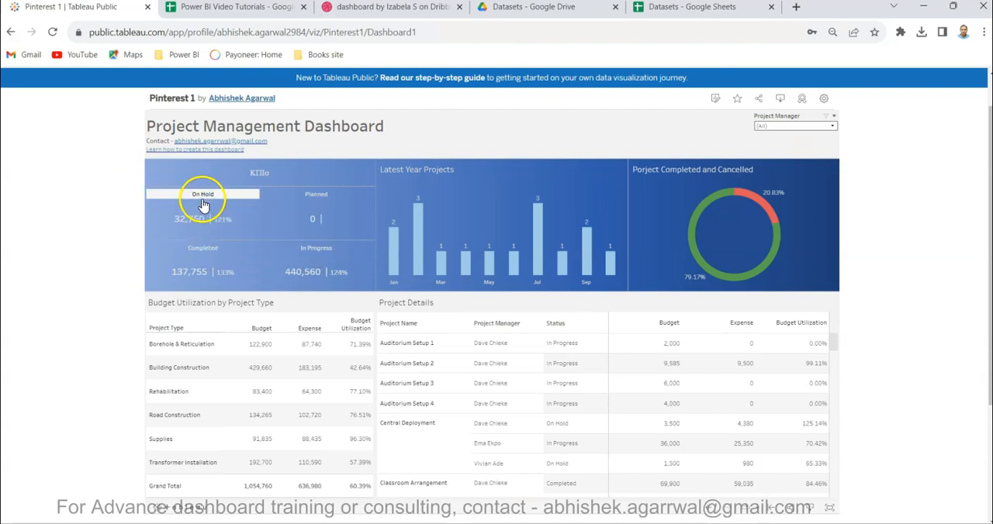
mouse_move(242, 271)
mouse_move(284, 290)
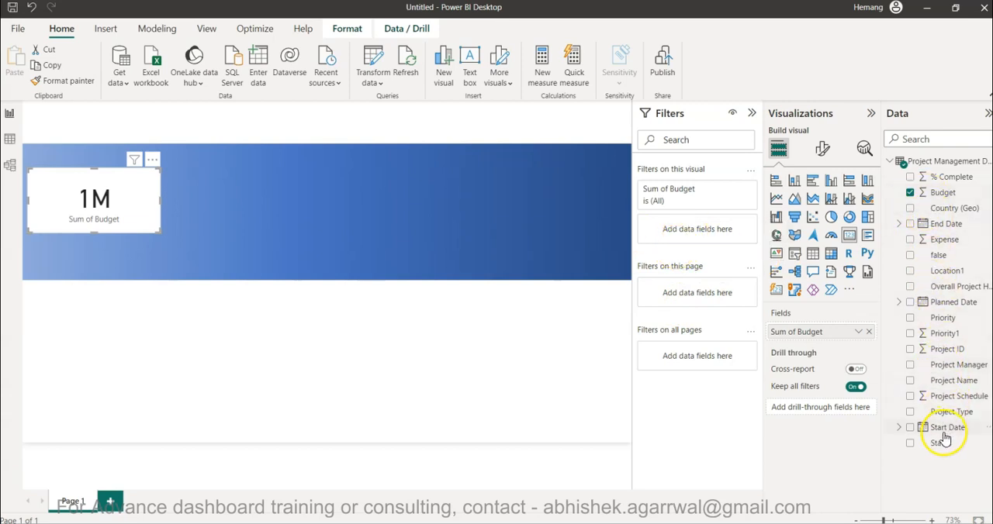
left_click_drag(947, 442, 688, 235)
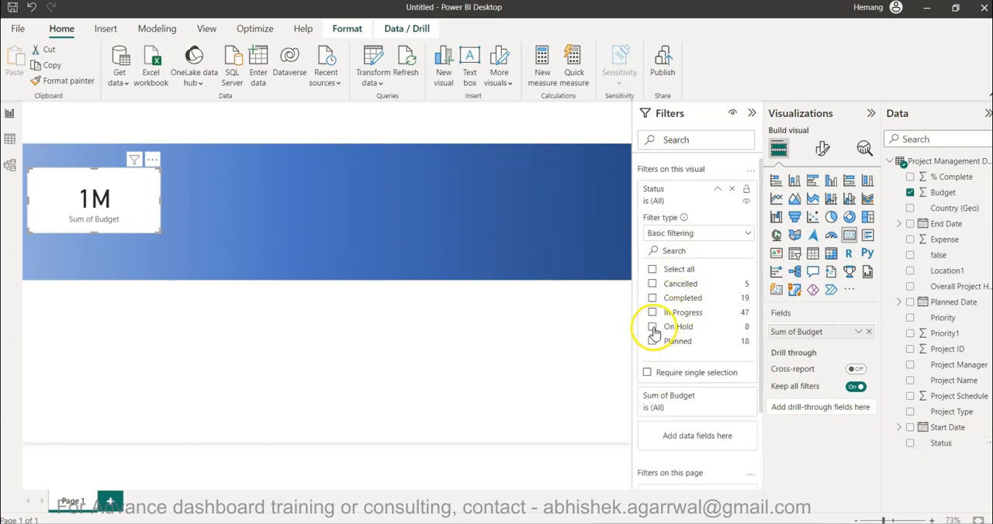
left_click(653, 328)
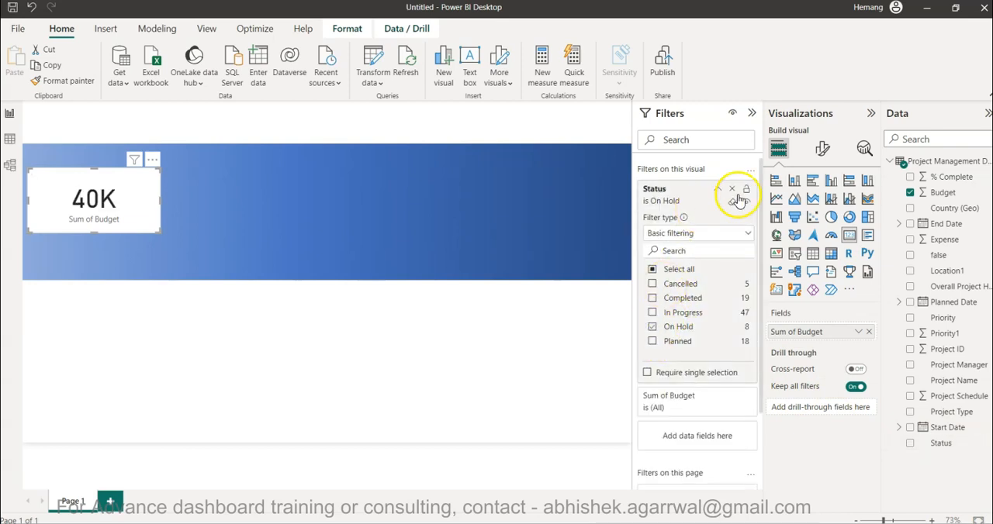
Set the display units of the Budget card's callout value to None.
left_click(825, 154)
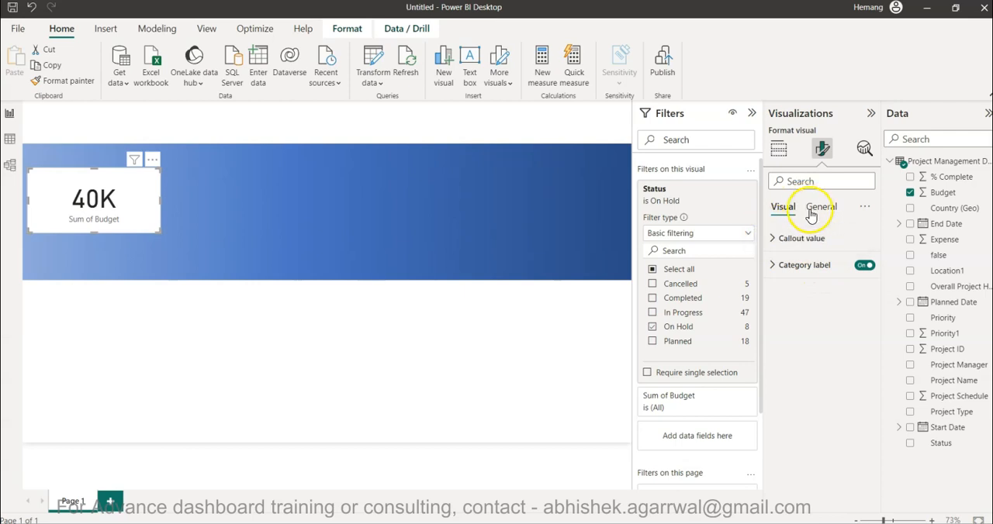
left_click(822, 239)
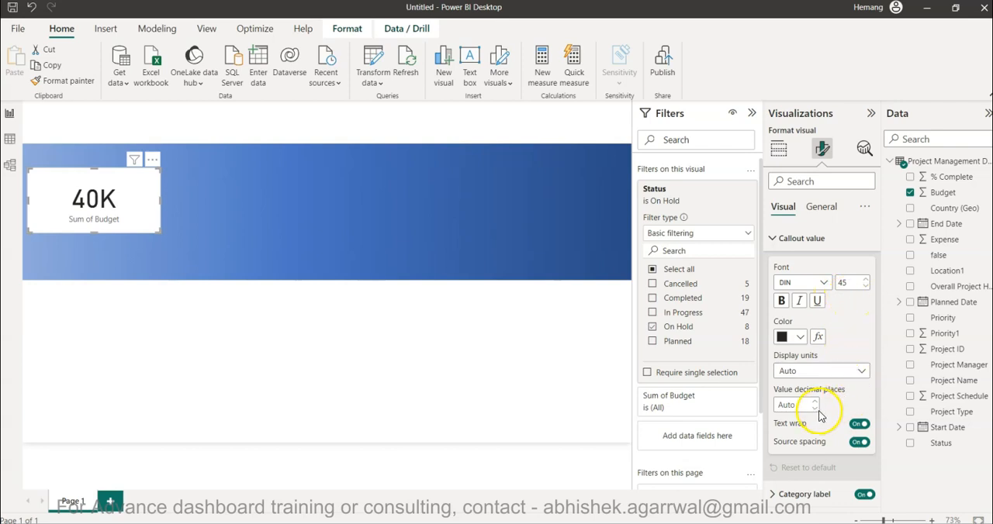
left_click(810, 371)
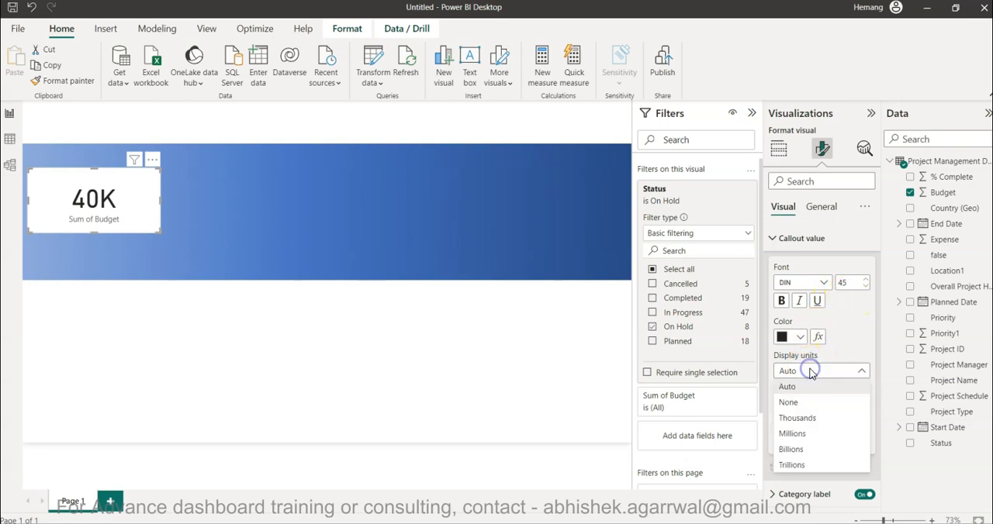
left_click(807, 404)
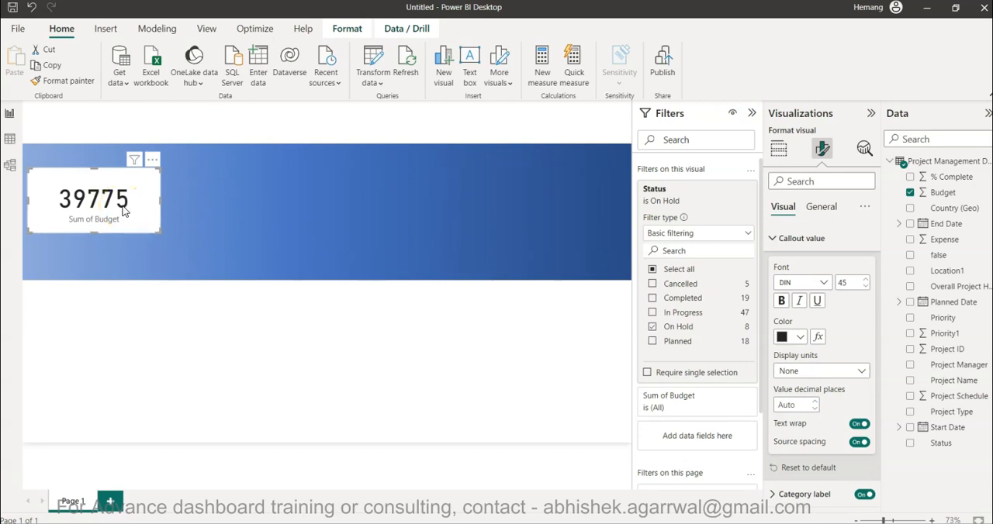
Check the Project Manager filter's options on the Tableau dashboard in the browser.
left_click(737, 481)
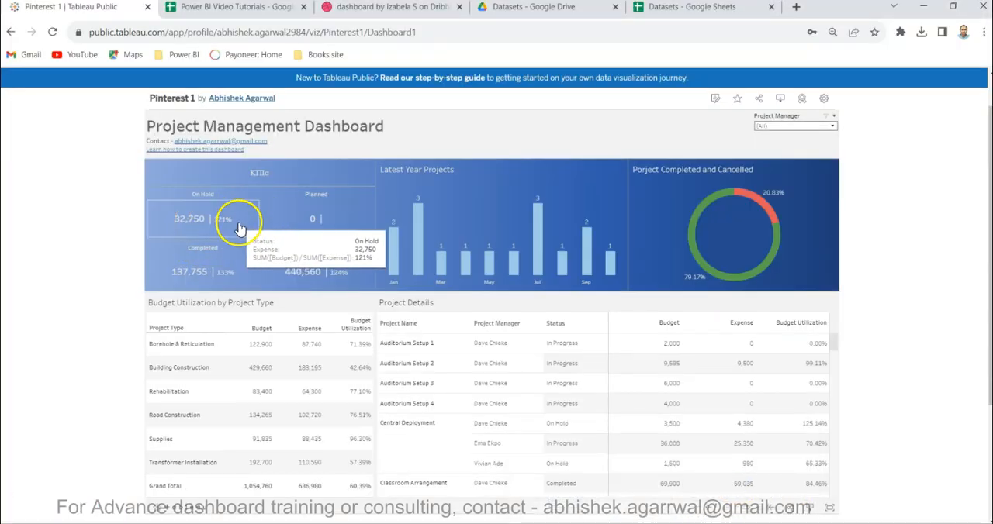
left_click(783, 127)
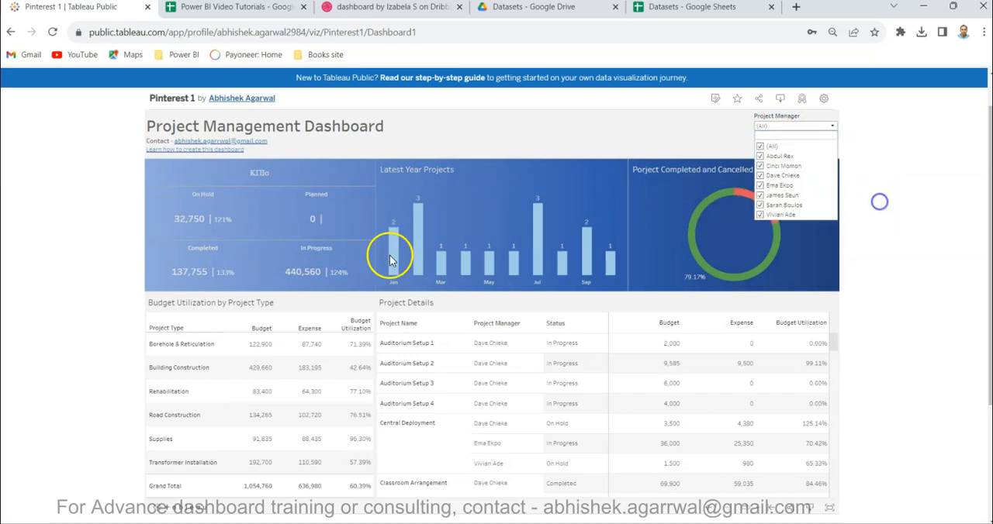
Return to Power BI Desktop and make the Budget card slightly shorter and narrower.
left_click(478, 520)
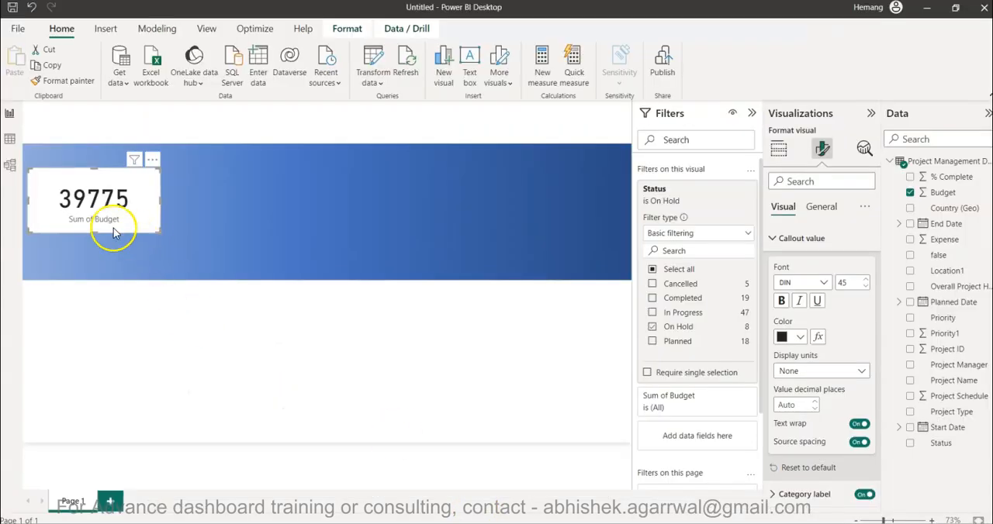
left_click_drag(93, 233, 94, 225)
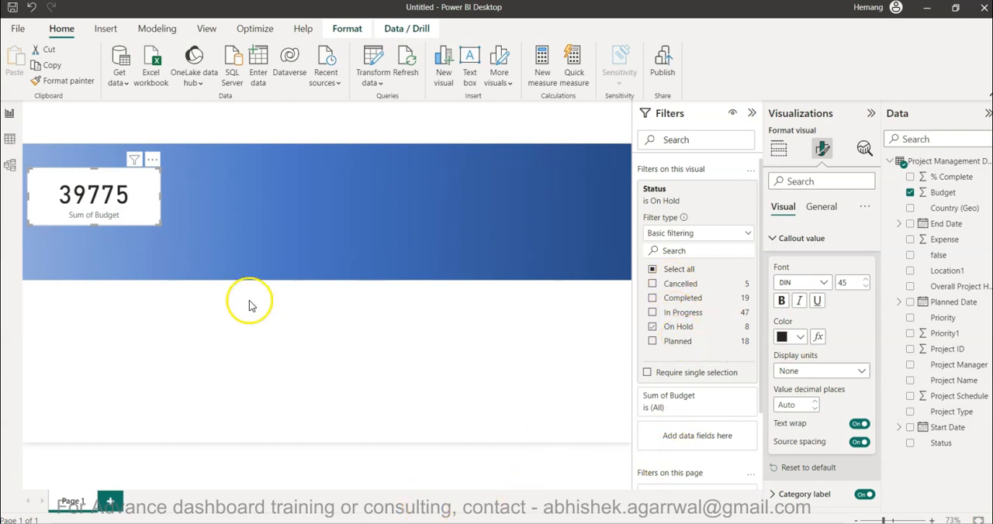
left_click_drag(160, 193, 133, 195)
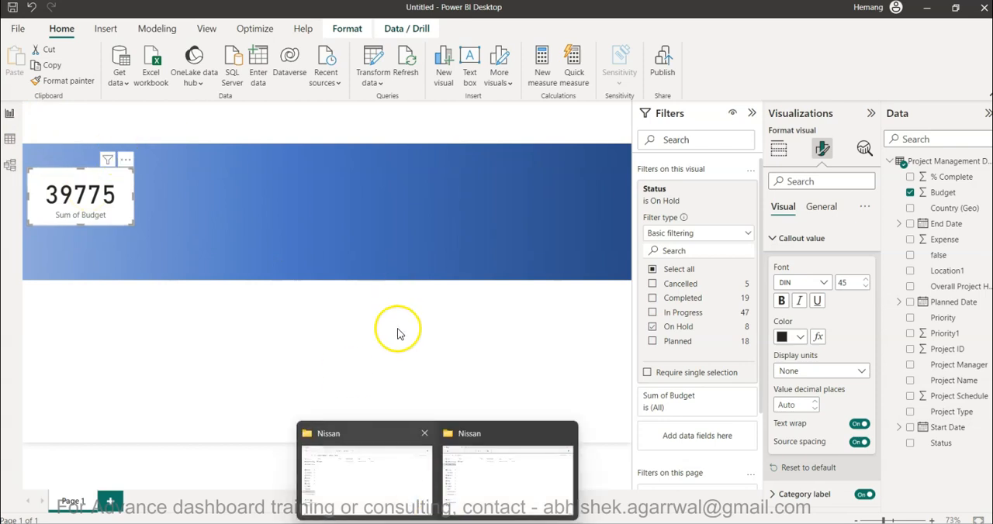
Open the Project Management Data file from the 3 Project Mgmt folder in Excel, maximize it and inspect the Budget values.
left_click(511, 339)
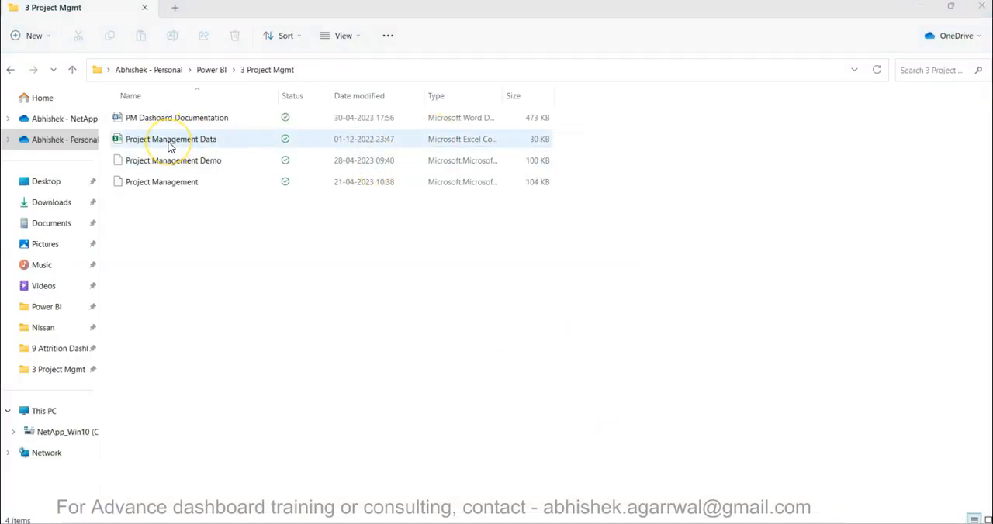
double_click(170, 145)
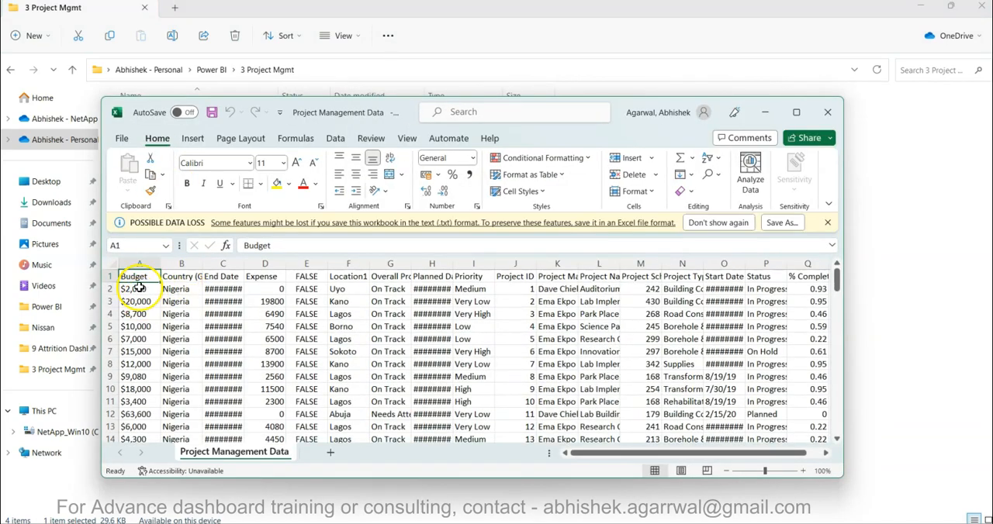
left_click(139, 266)
left_click(144, 313)
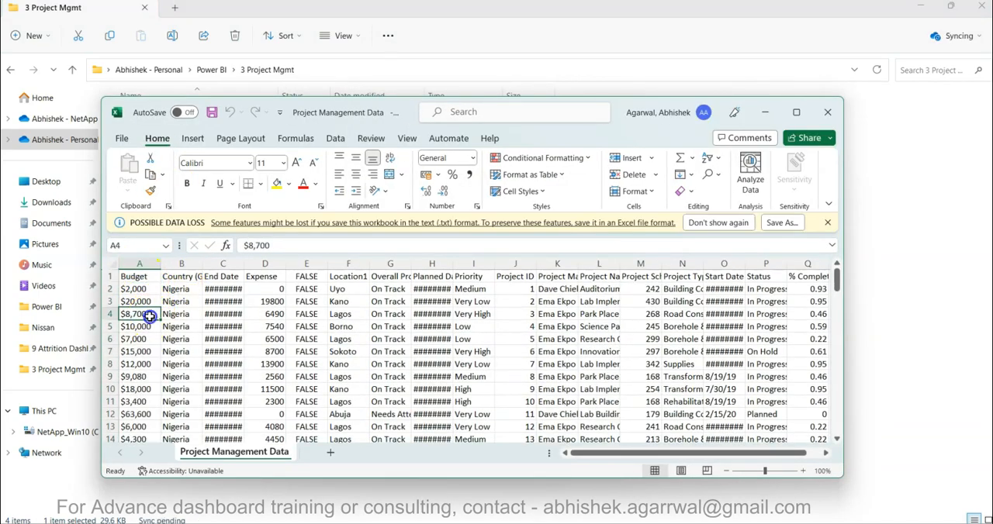
left_click(795, 113)
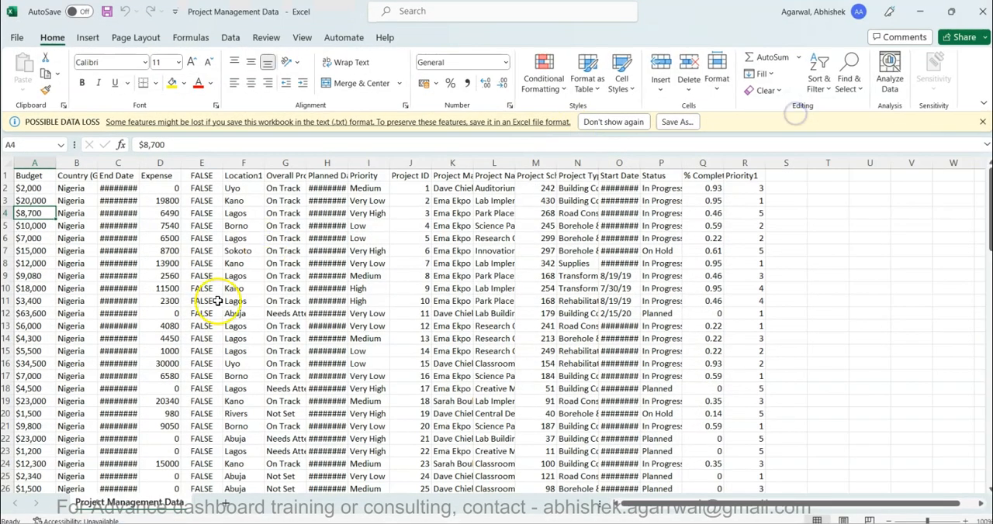
Widen the End Date and Budget columns and select the Budget cell A6 to inspect its value.
left_click_drag(137, 169, 149, 167)
left_click_drag(57, 165, 82, 164)
left_click(64, 234)
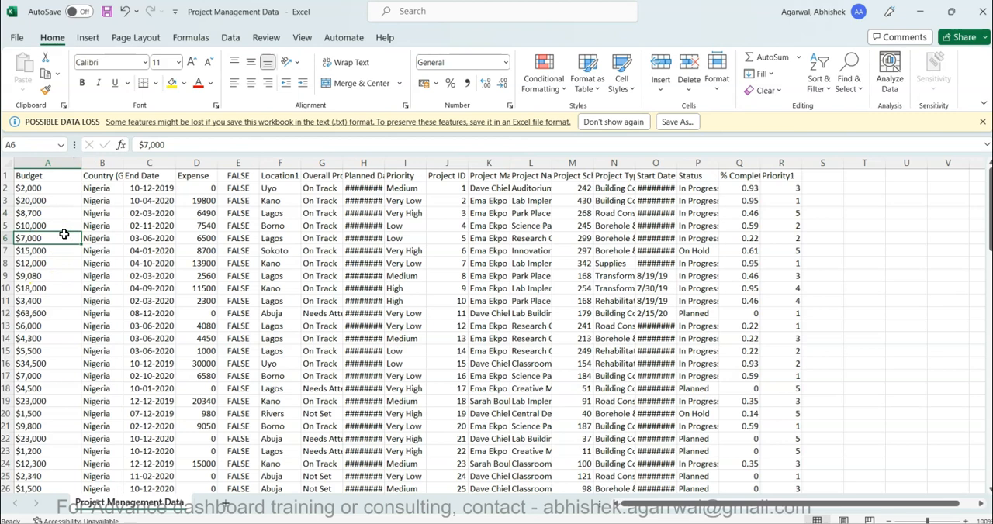
Copy the whole Budget column A into the empty column U.
left_click(56, 165)
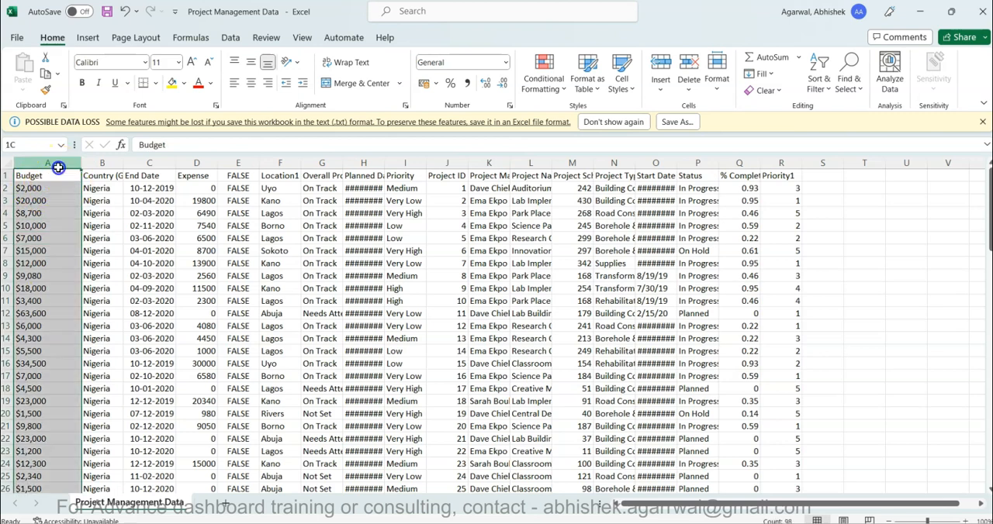
key("ctrl+c")
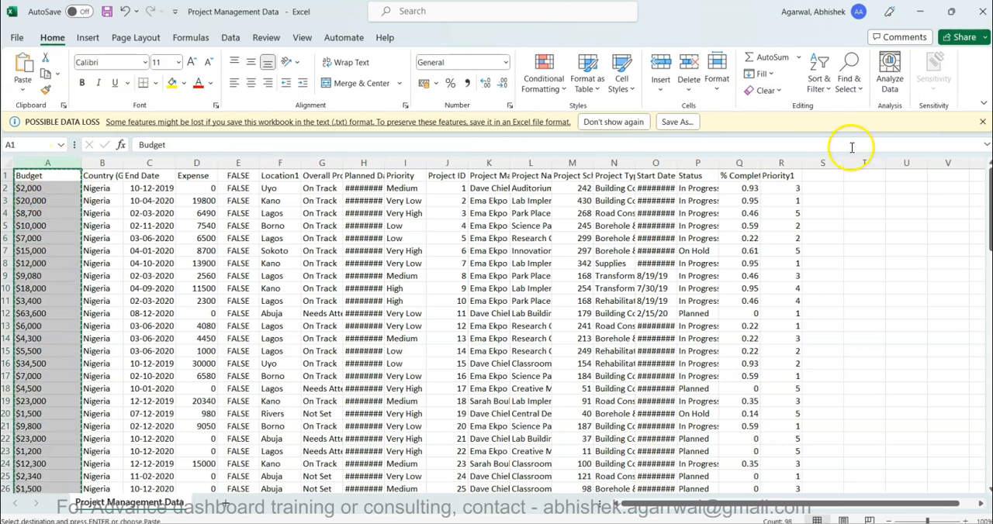
left_click(899, 163)
key("ctrl+v")
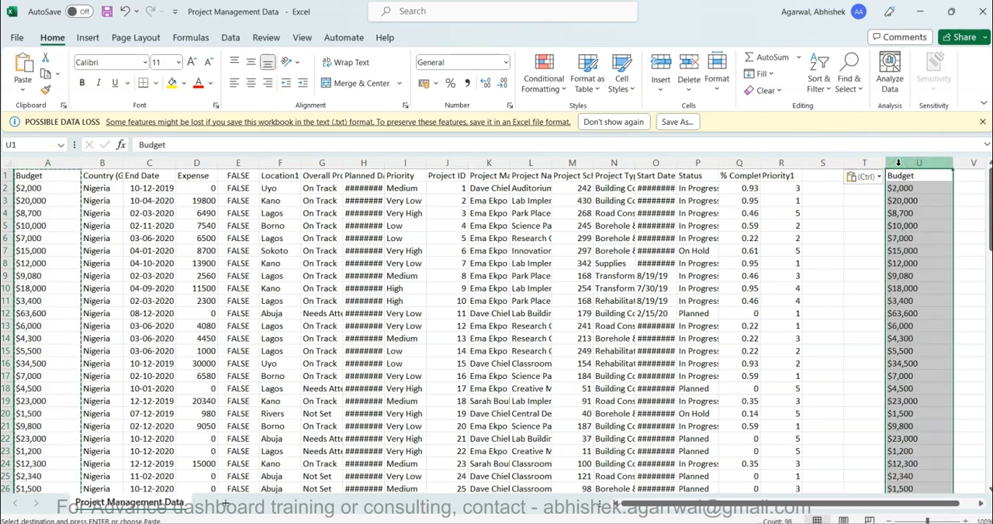
Remove every $ sign from the copied Budget column by replacing all occurrences with nothing.
key("ctrl+h")
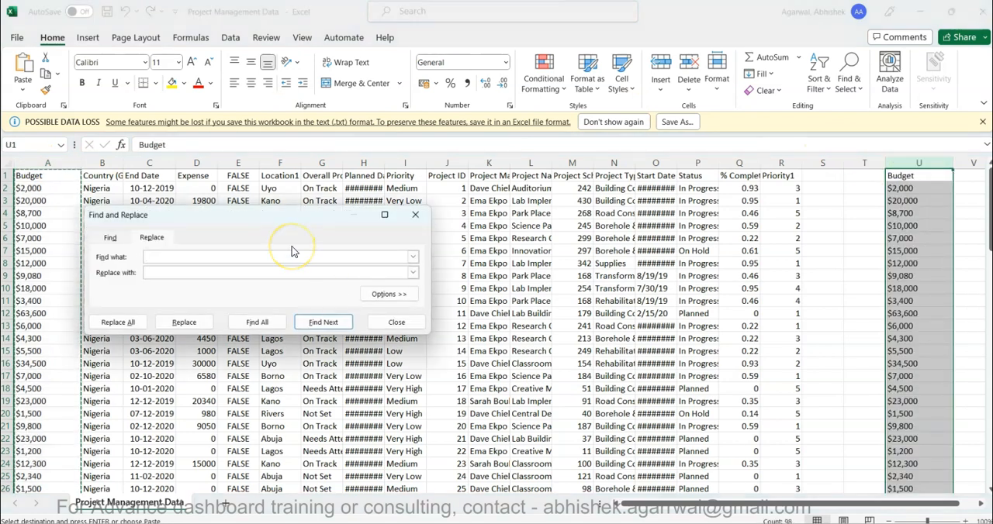
left_click(124, 323)
left_click(501, 304)
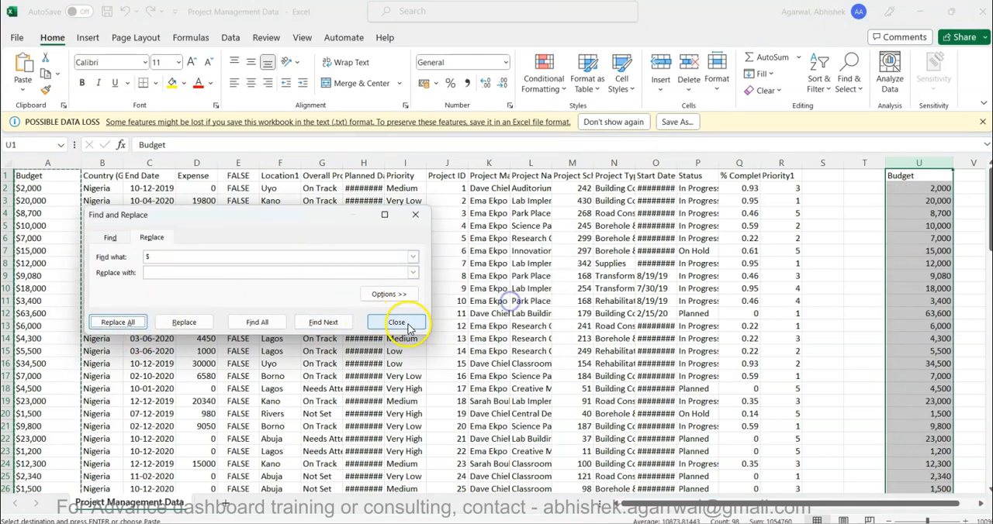
left_click(397, 322)
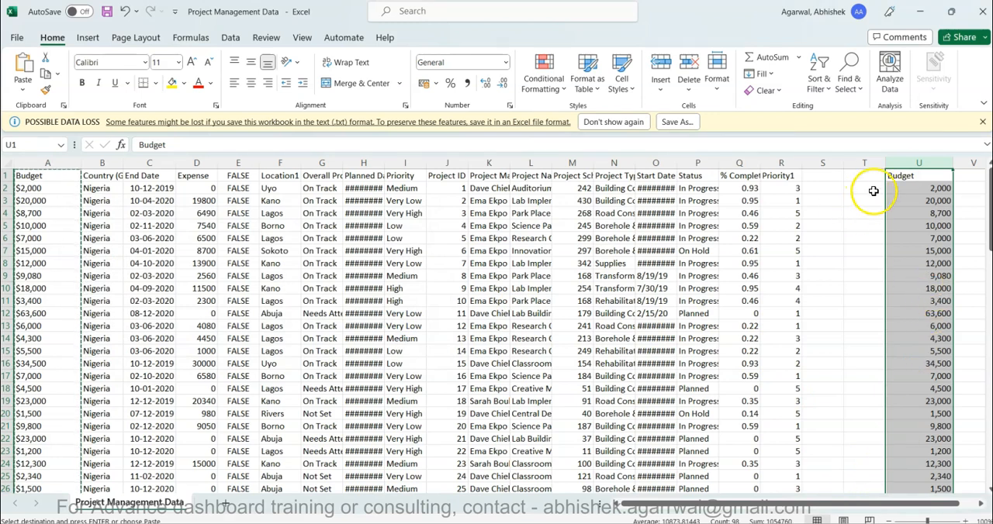
Shift the cleaned Budget column to column S beside Priority1 and add filters to the header row.
left_click_drag(904, 177, 824, 180)
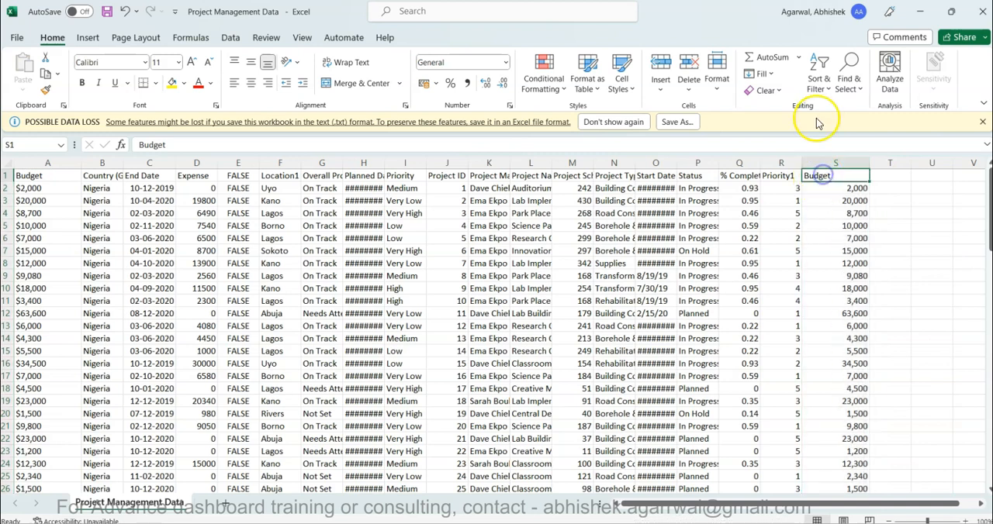
left_click(820, 82)
left_click(837, 168)
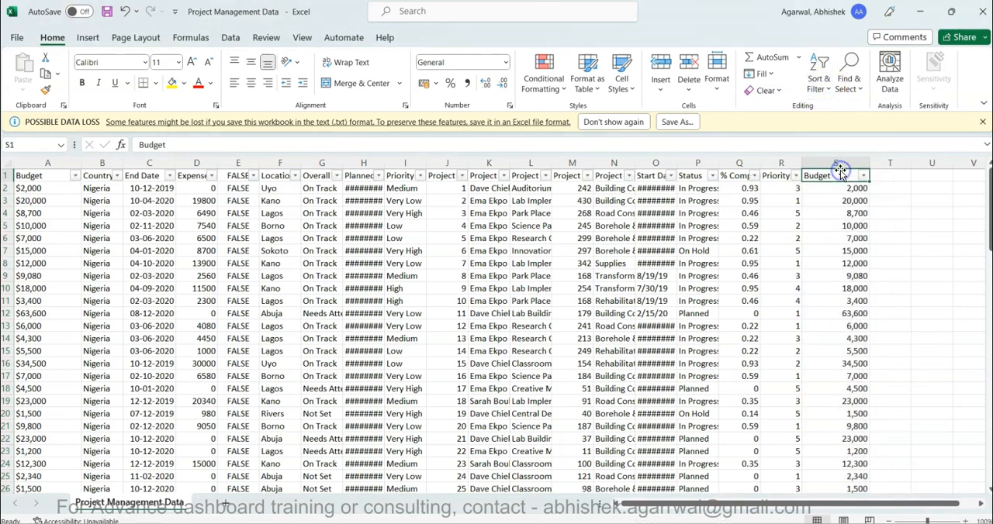
Filter the Status column to show only On Hold projects.
left_click(712, 176)
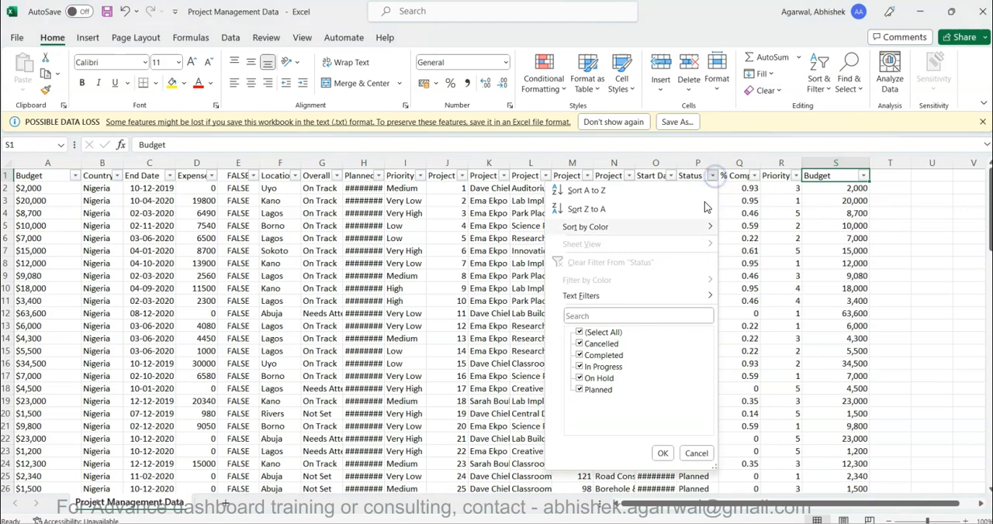
left_click(578, 379)
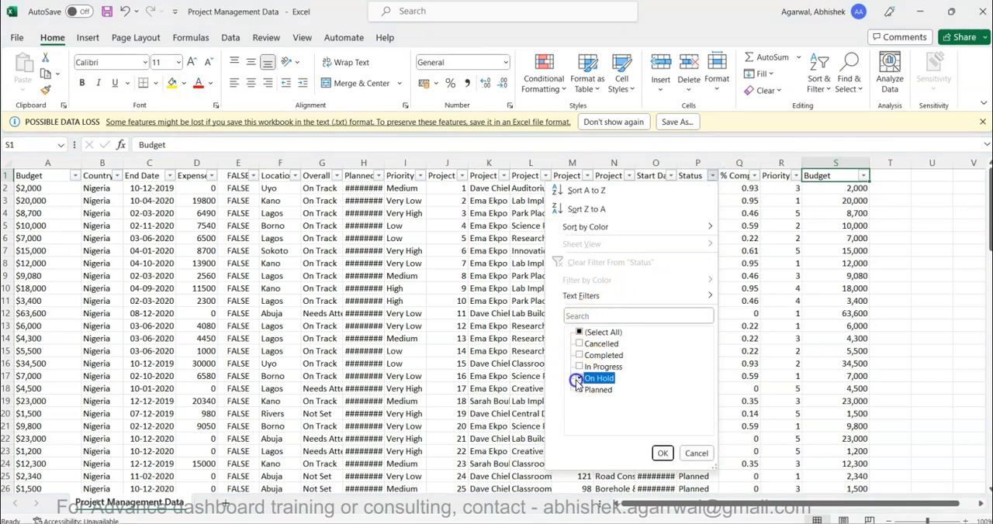
left_click(662, 455)
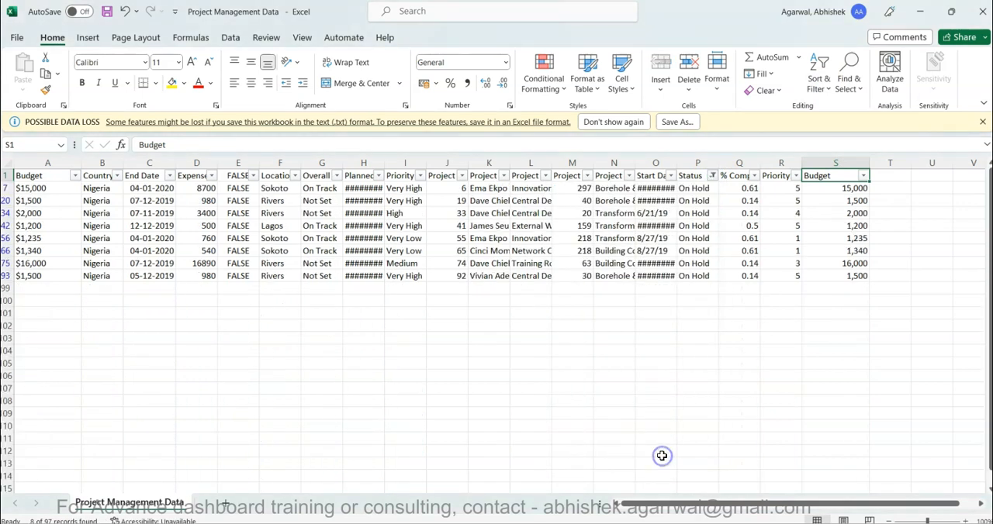
Select the Budget column S to check its sum for the filtered rows, and review the Status filter's selection.
key("ctrl+space")
left_click(713, 176)
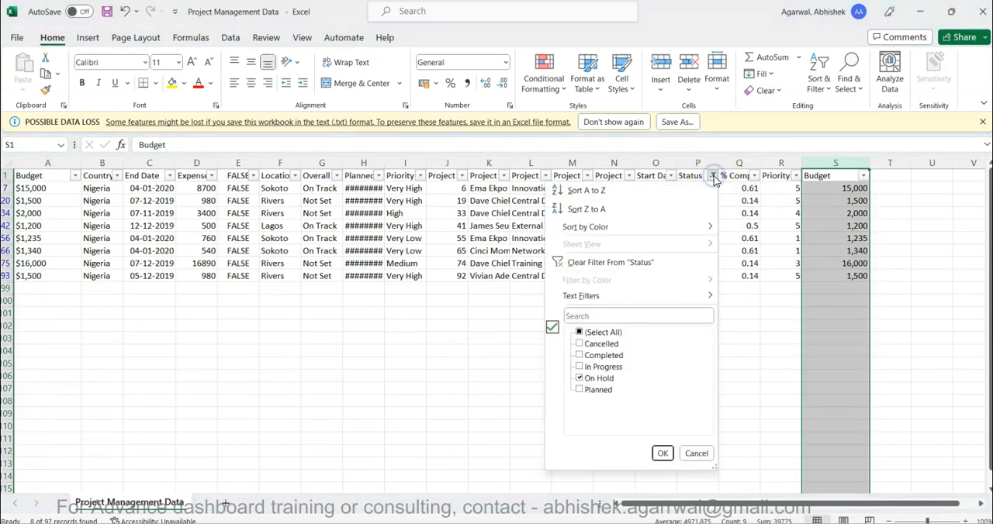
left_click(820, 273)
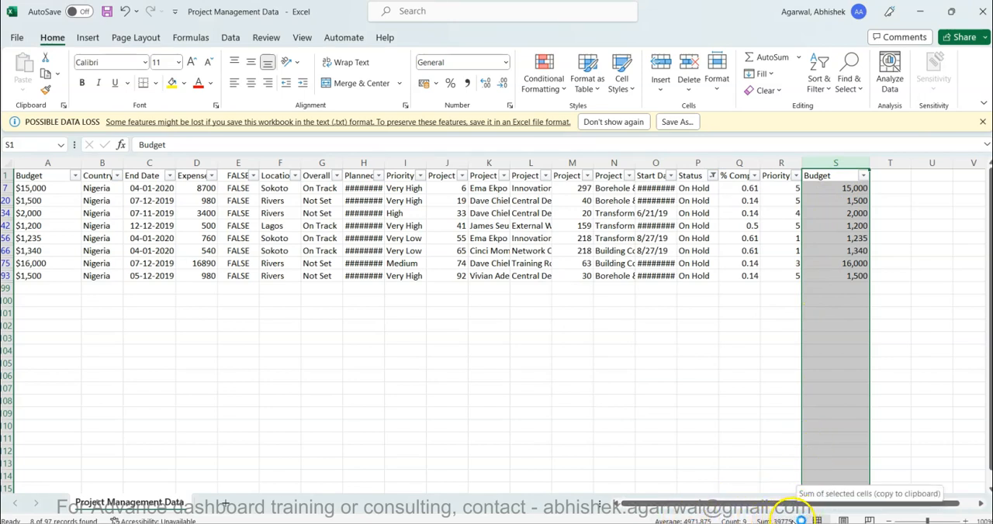
left_click(421, 290)
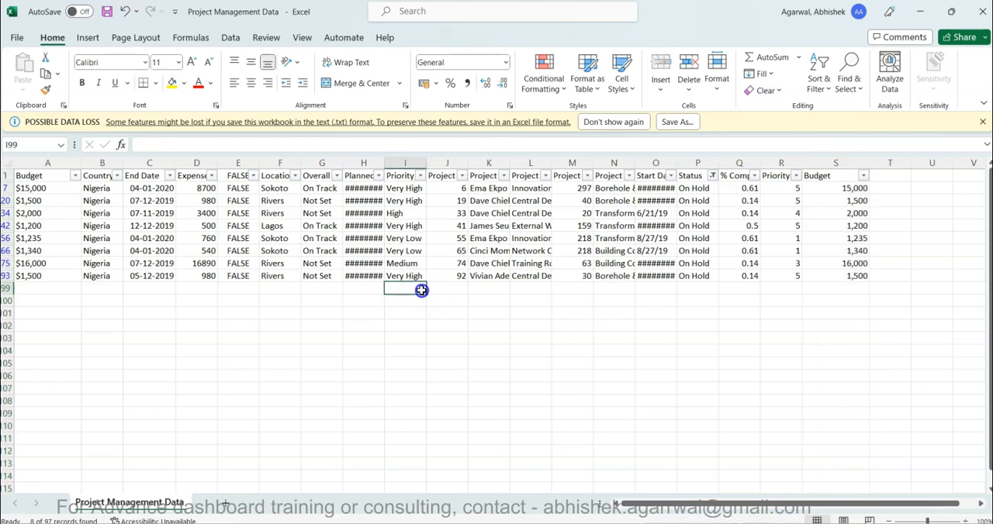
left_click(500, 277)
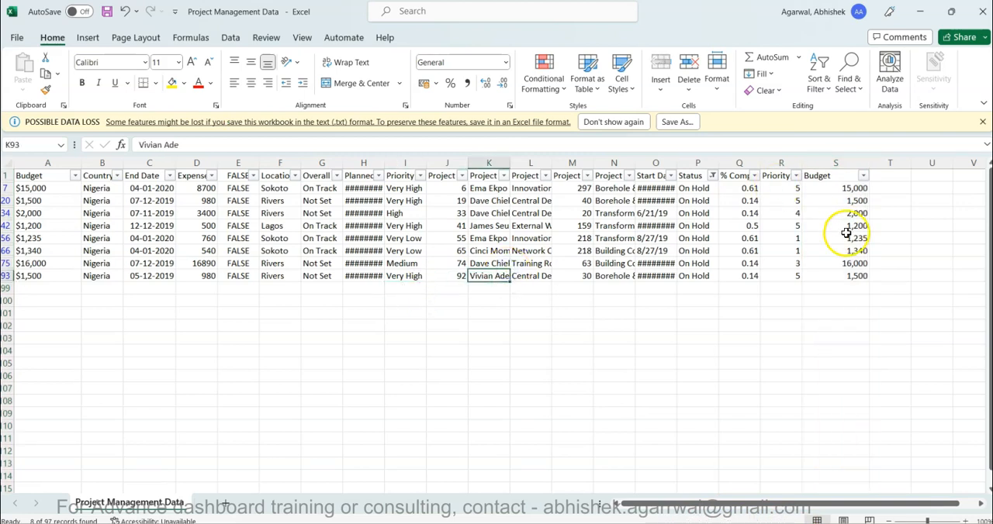
Return to Power BI Desktop, turn off the Budget card's background and nudge the card slightly up and right.
left_click(511, 523)
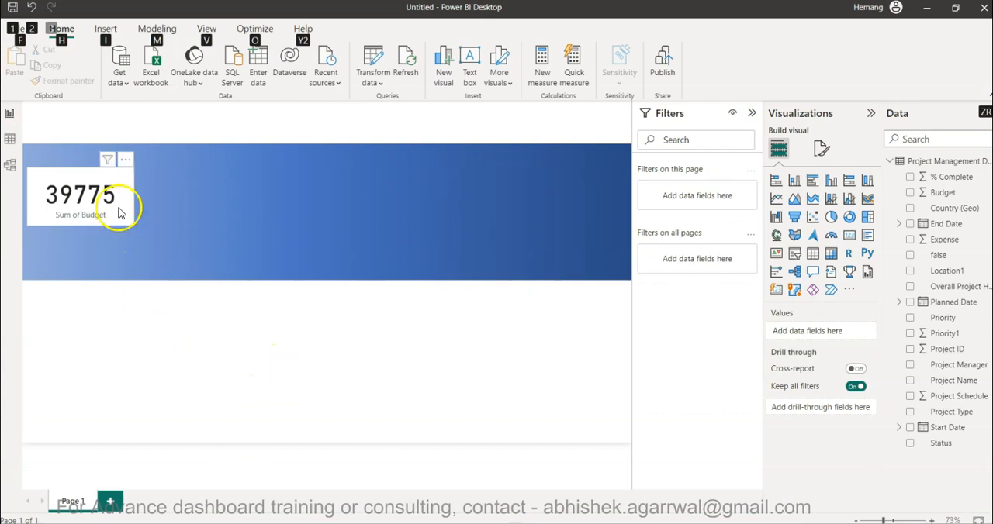
left_click(121, 211)
left_click(823, 148)
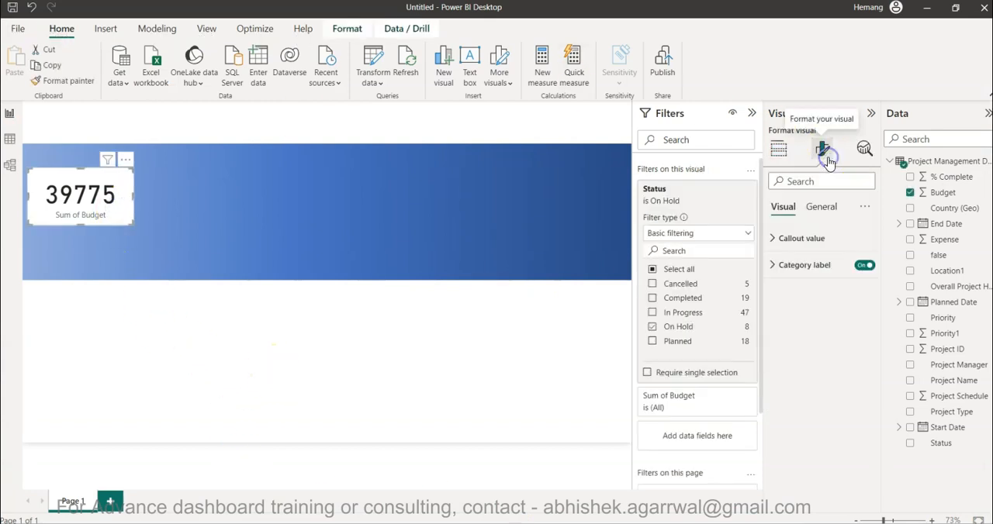
left_click(823, 205)
left_click(859, 291)
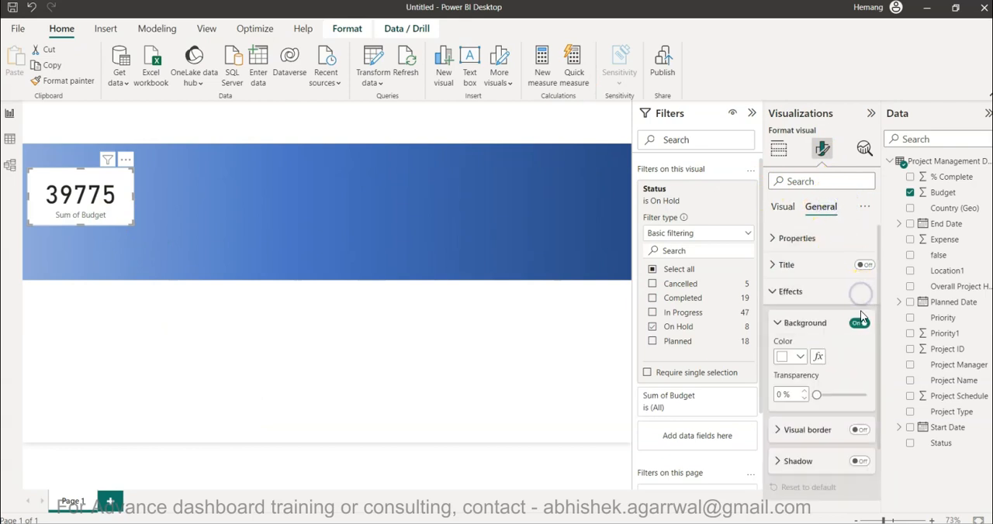
left_click(860, 324)
left_click(859, 326)
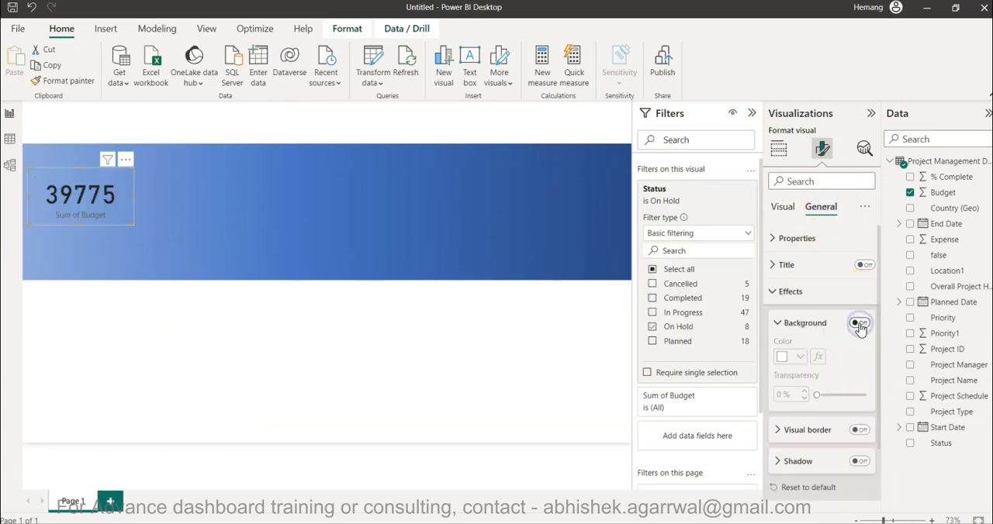
left_click(93, 199)
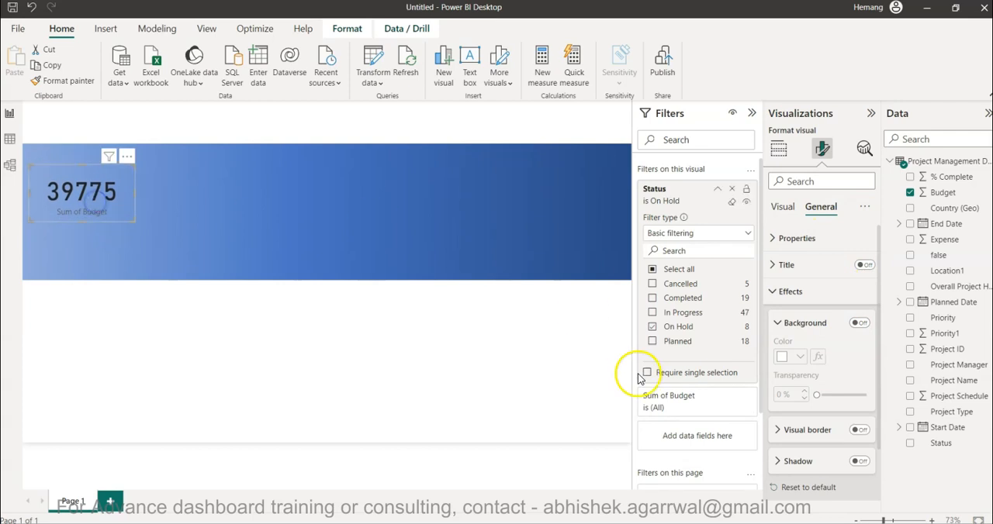
Set the Budget card's callout value color to the lightest grey theme shade.
left_click(792, 291)
left_click(783, 207)
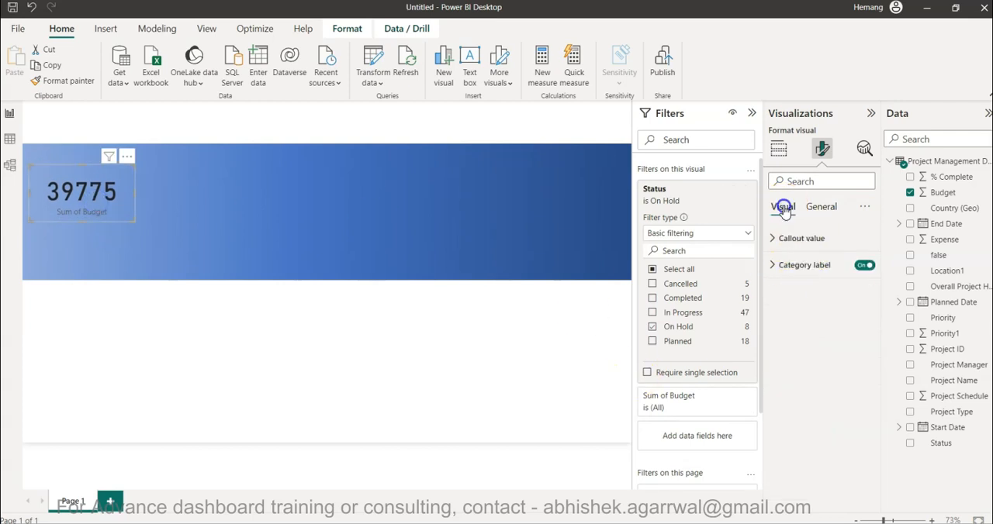
left_click(799, 242)
left_click(800, 336)
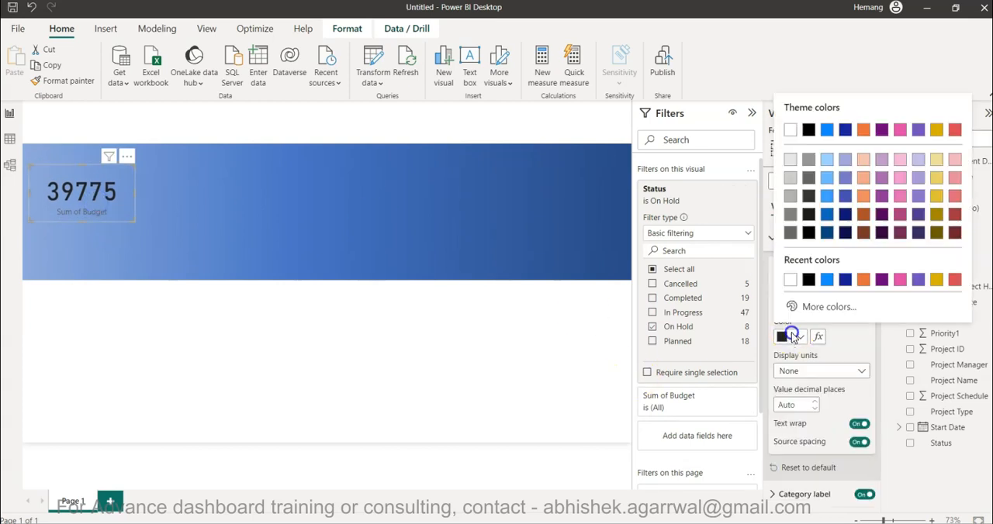
left_click(789, 163)
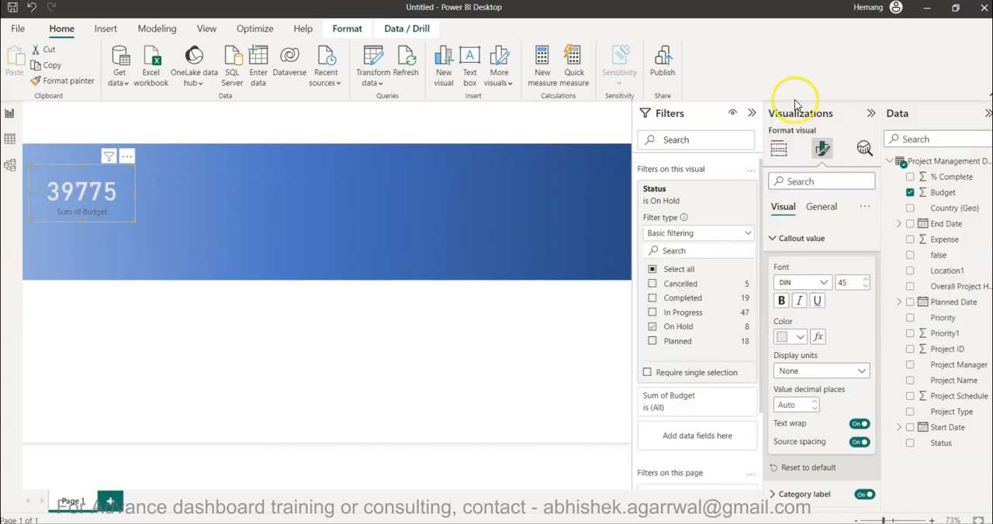
Rename the card's Sum of Budget field for this visual as On Hold.
left_click(778, 148)
double_click(799, 332)
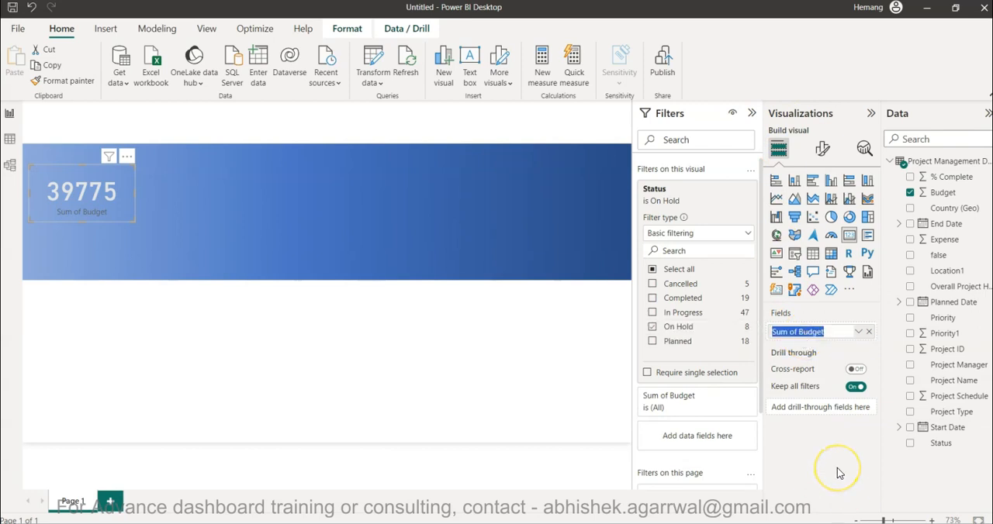
type("On Hold")
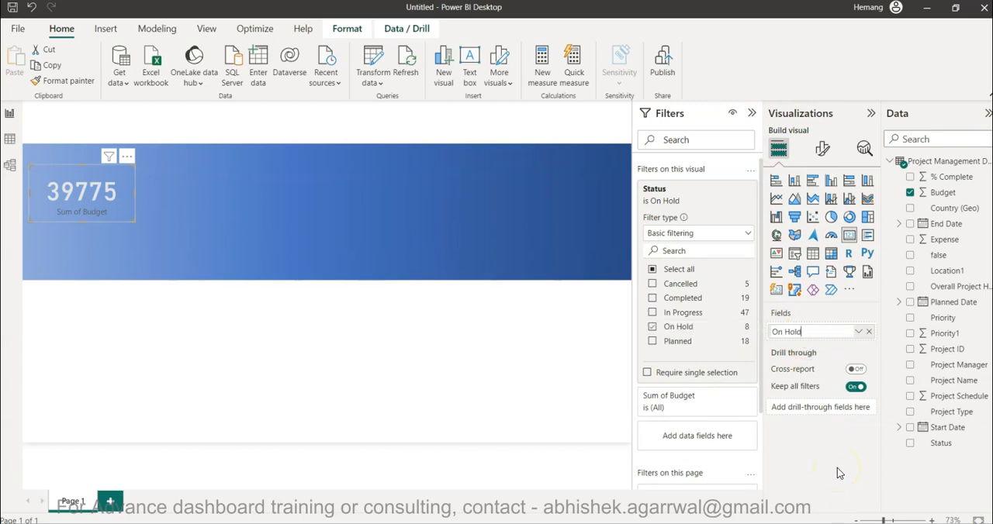
key("Return")
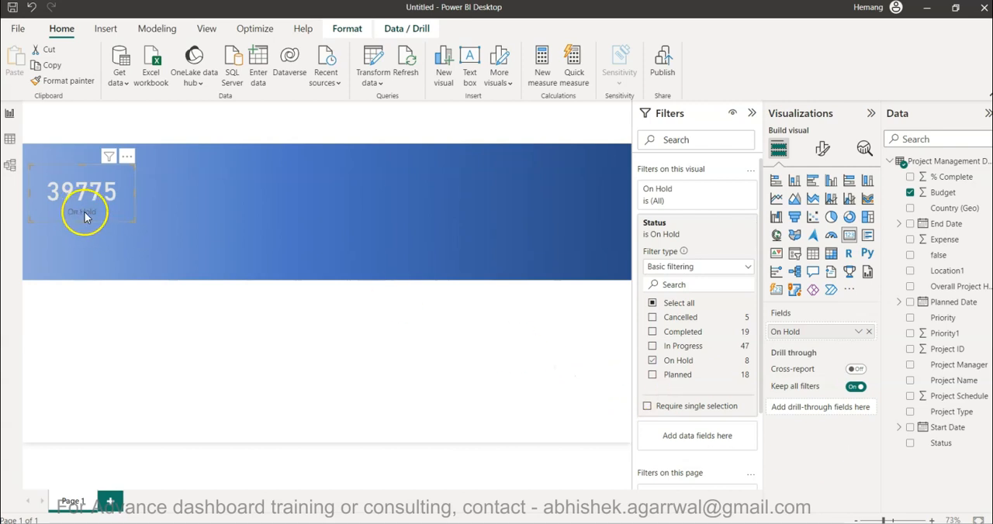
Set the On Hold card's category label to the lightest grey theme shade and move the card slightly up.
left_click(823, 148)
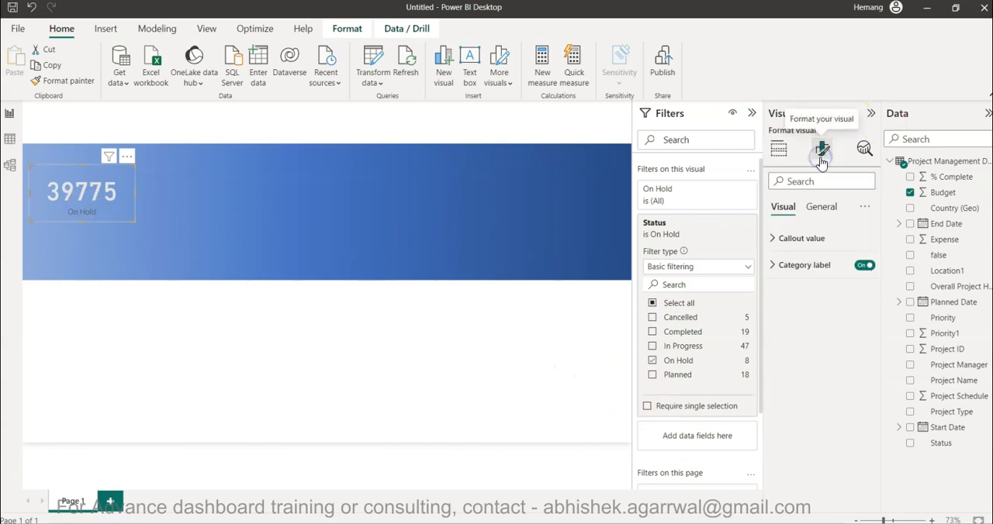
left_click(822, 266)
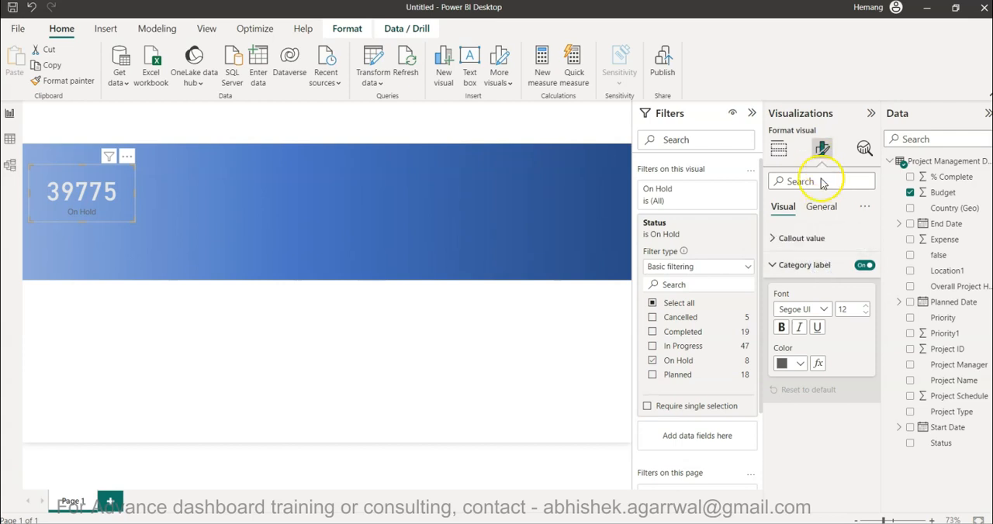
left_click(794, 365)
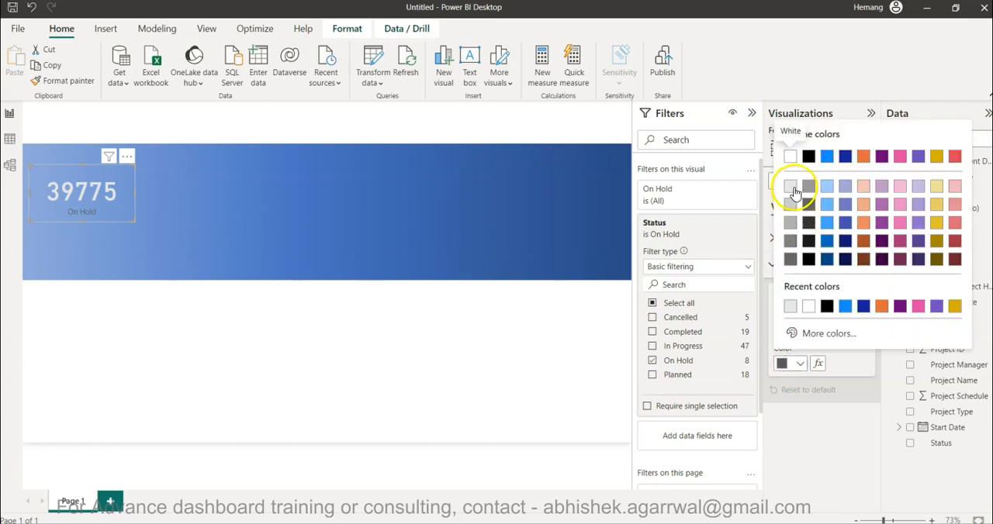
left_click(788, 208)
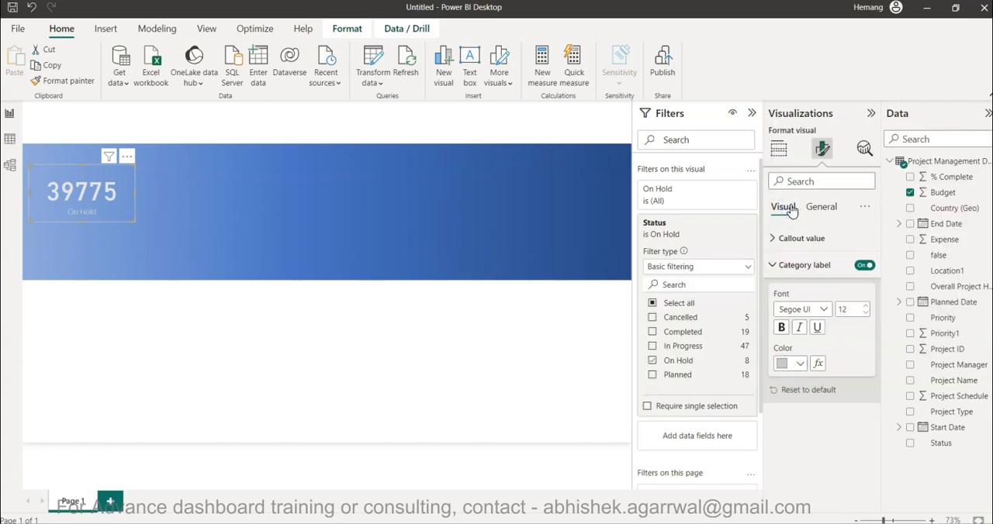
left_click(793, 363)
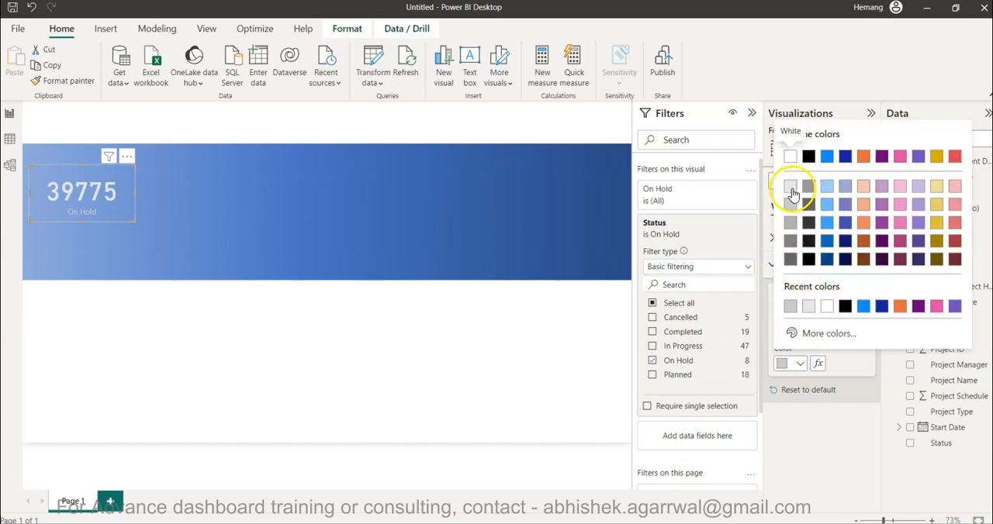
left_click(791, 189)
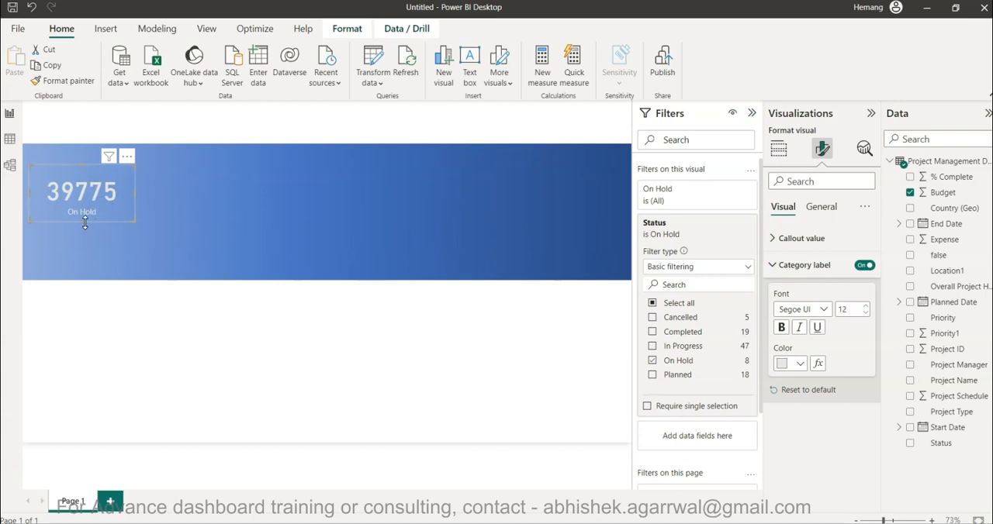
mouse_move(84, 221)
left_mouse_down()
mouse_move(93, 210)
mouse_move(93, 219)
left_mouse_up()
left_click(163, 126)
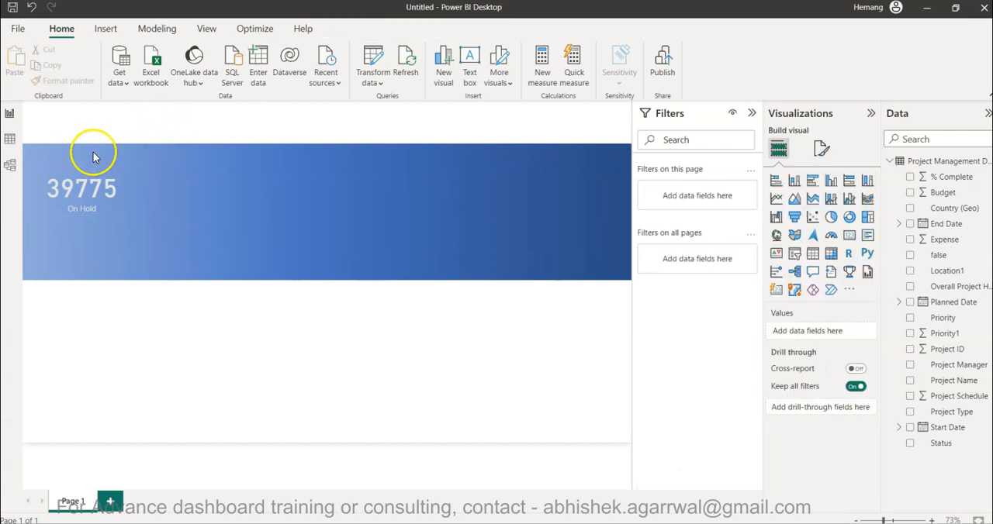
Add a text box reading PROJECT STATUS KPI with font size 16 and the White, 10% darker font color.
left_click(469, 66)
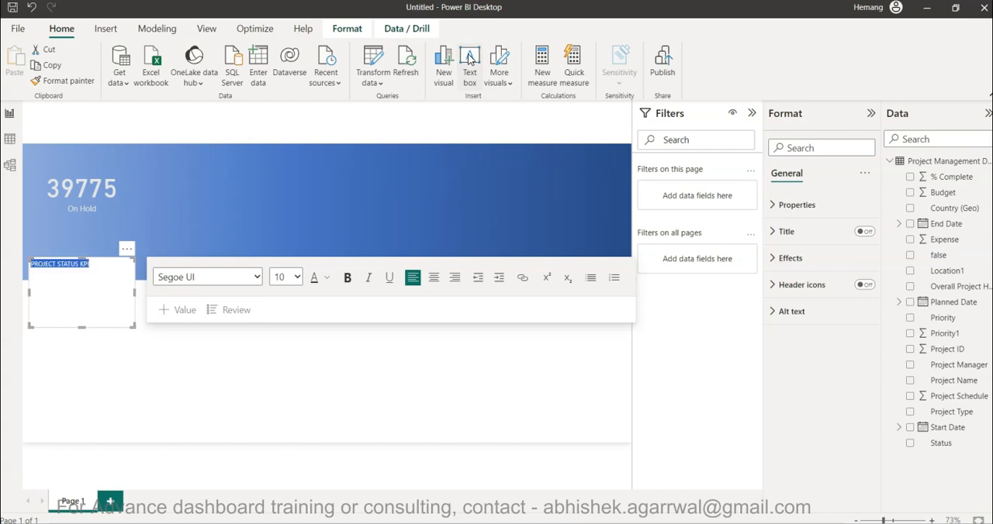
left_click(352, 285)
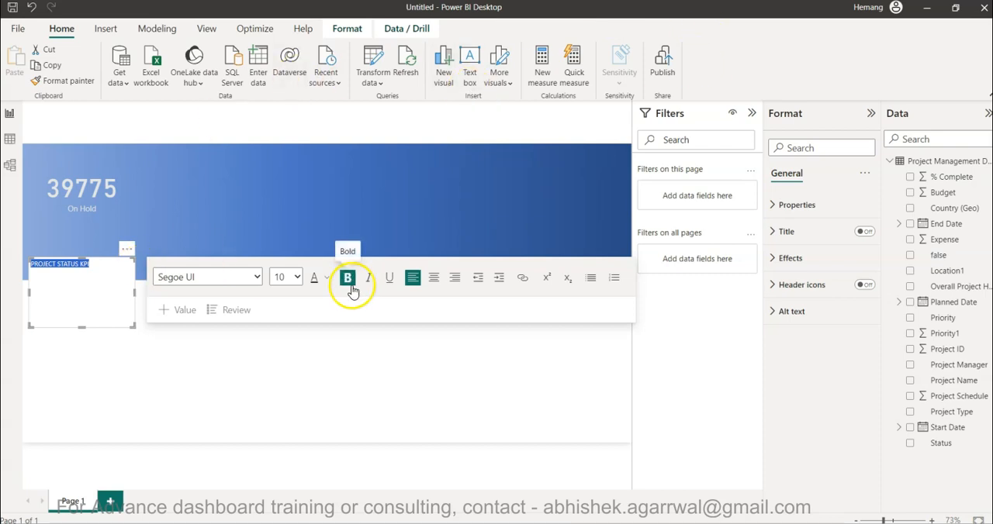
left_click(296, 278)
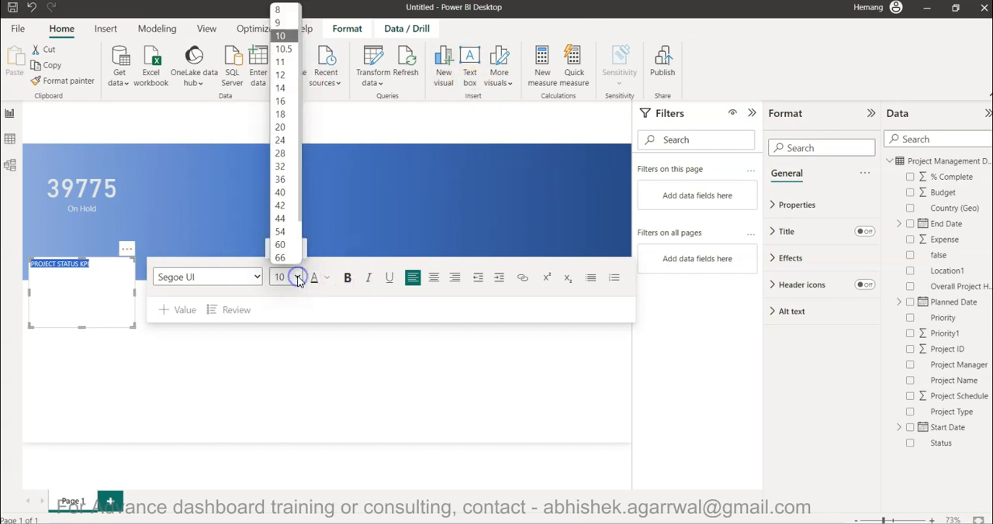
left_click(284, 101)
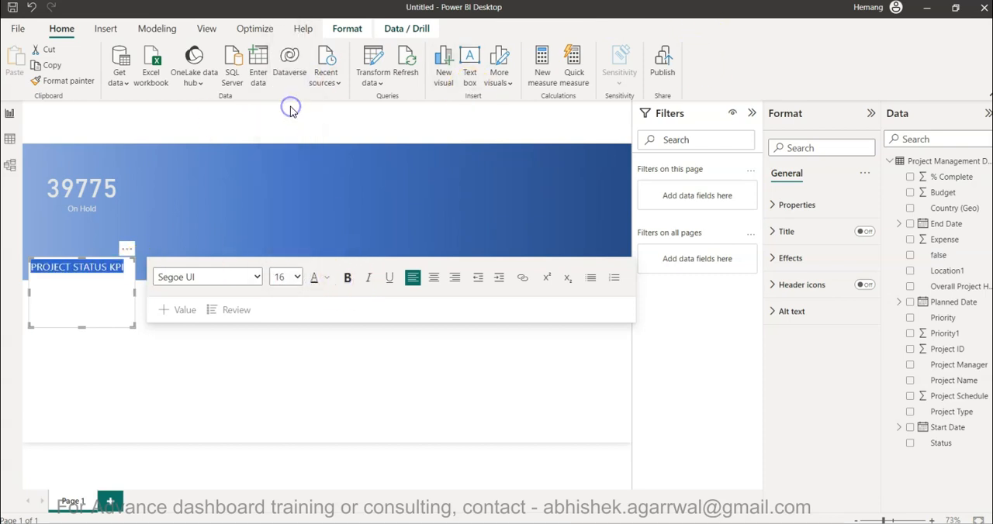
left_click(326, 277)
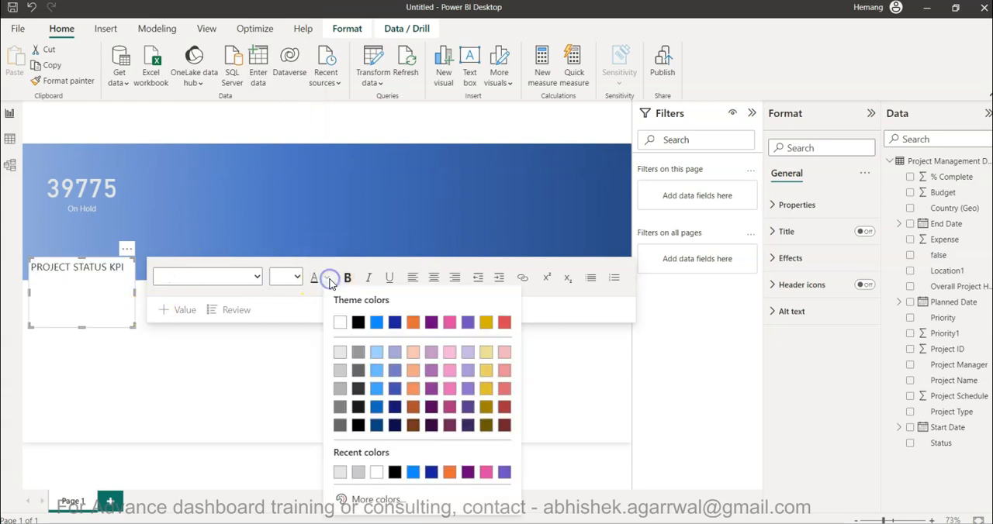
left_click(339, 356)
Shorten the PROJECT STATUS KPI text box, place it above the On Hold card on the gradient banner and turn off its background.
left_click_drag(85, 321, 102, 279)
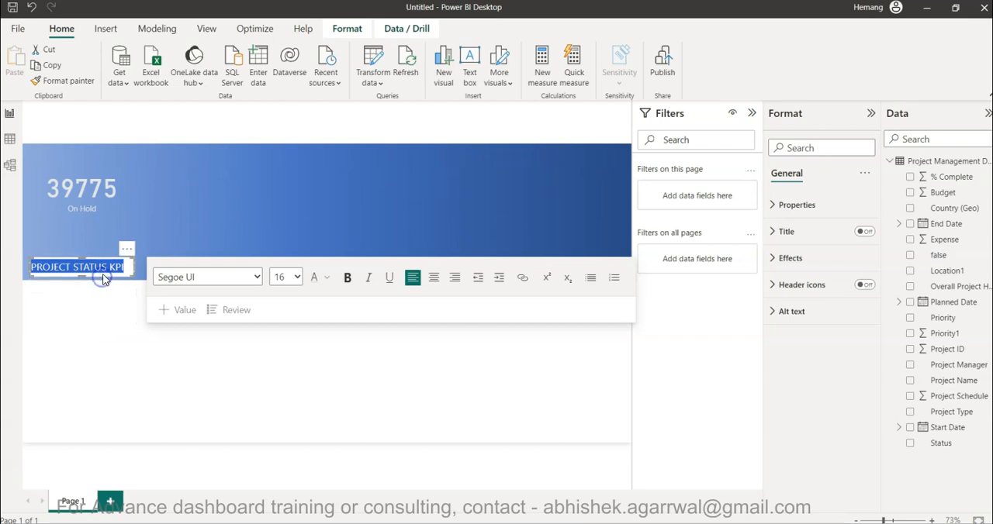
left_click_drag(106, 257, 142, 158)
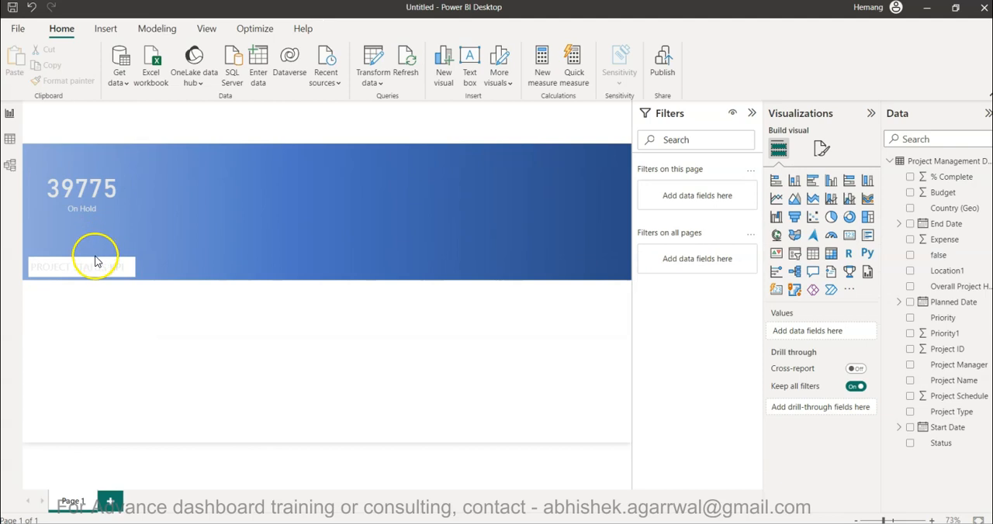
left_click_drag(95, 263, 128, 147)
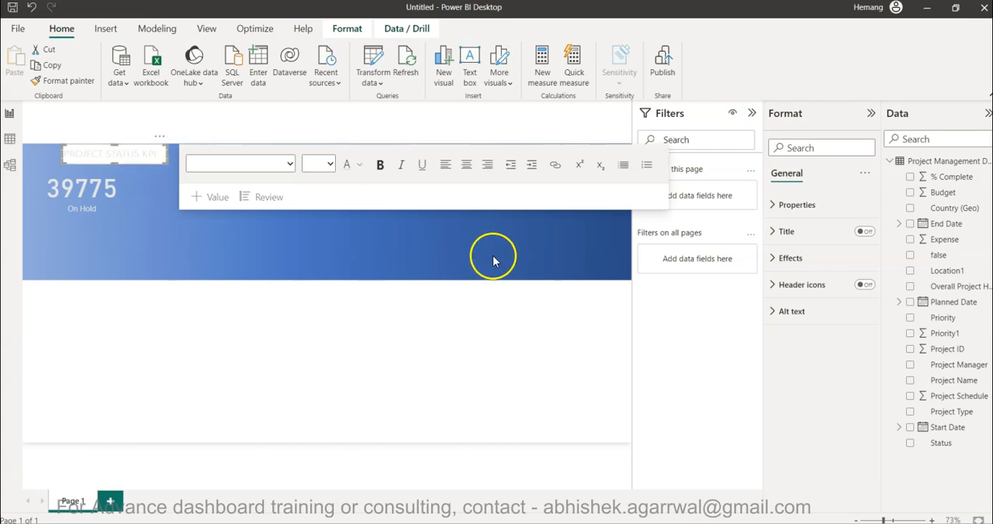
left_click(793, 259)
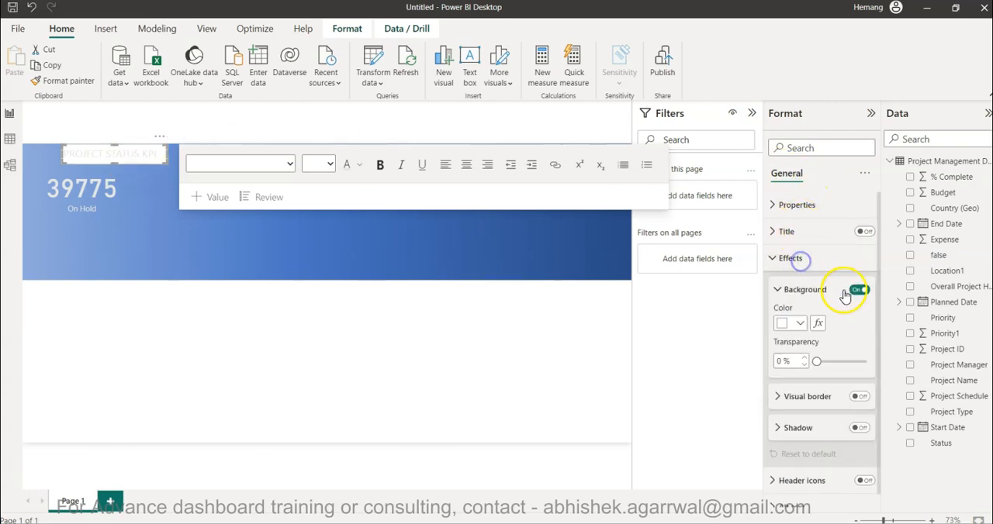
left_click(860, 292)
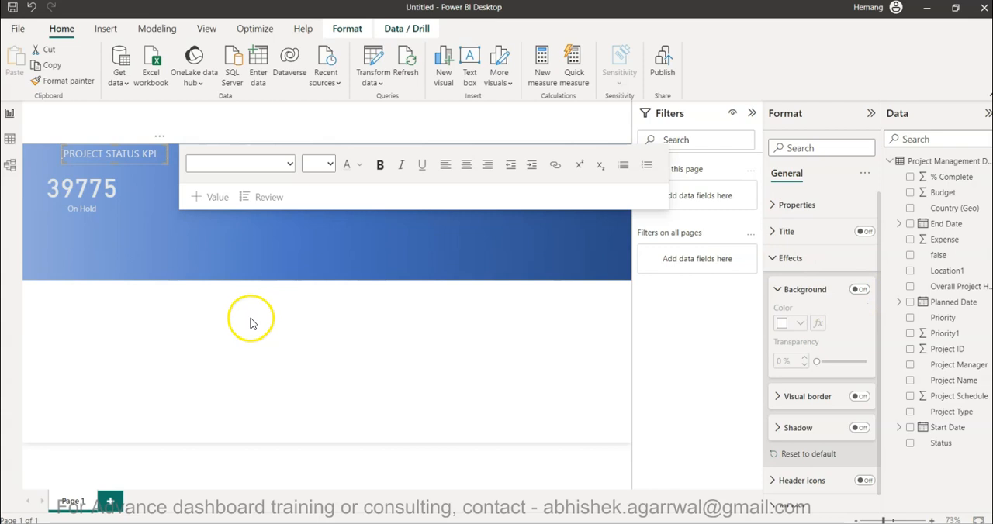
key("ctrl+a")
left_click(380, 165)
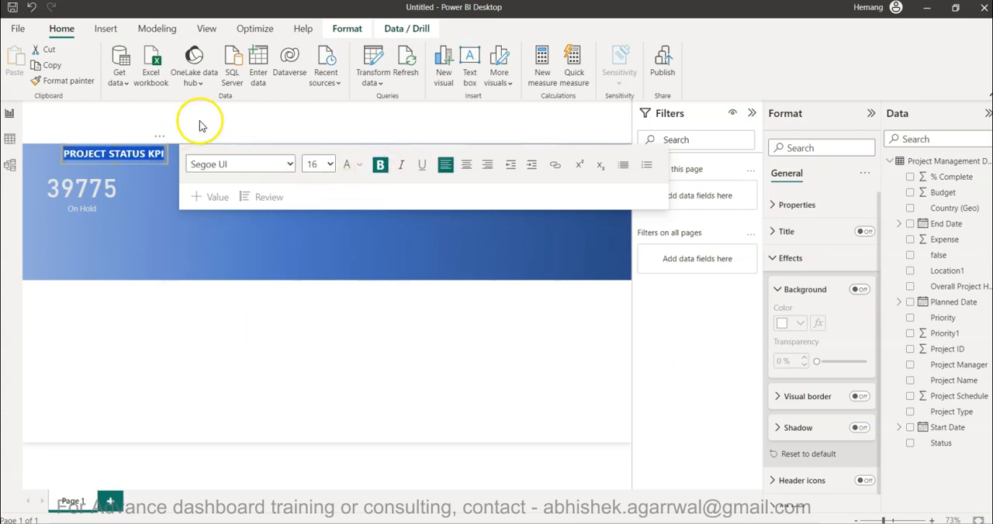
left_click(200, 123)
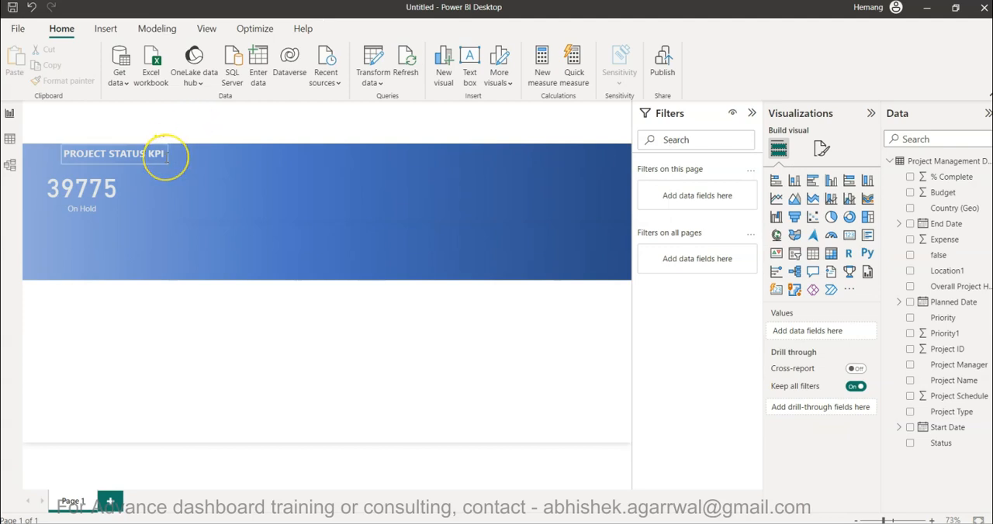
left_click(161, 154)
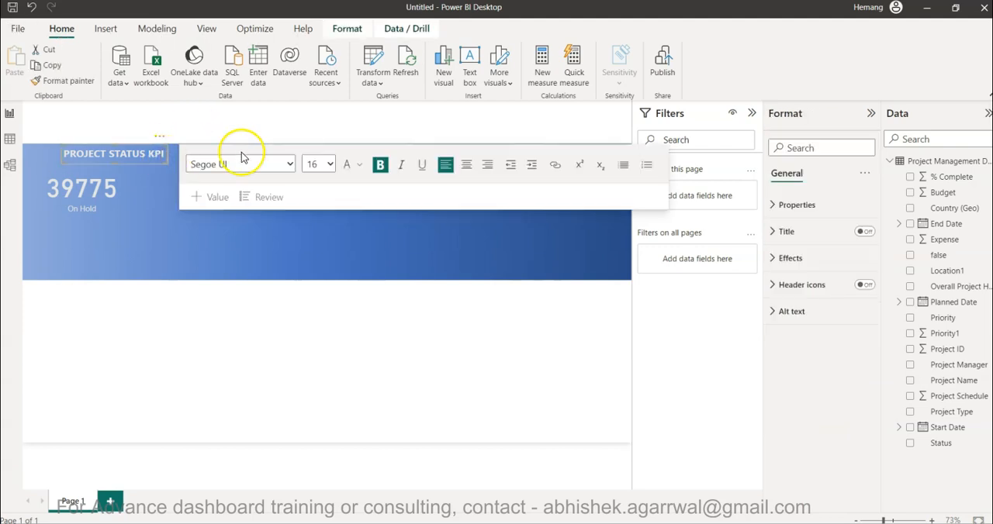
key("ctrl+a")
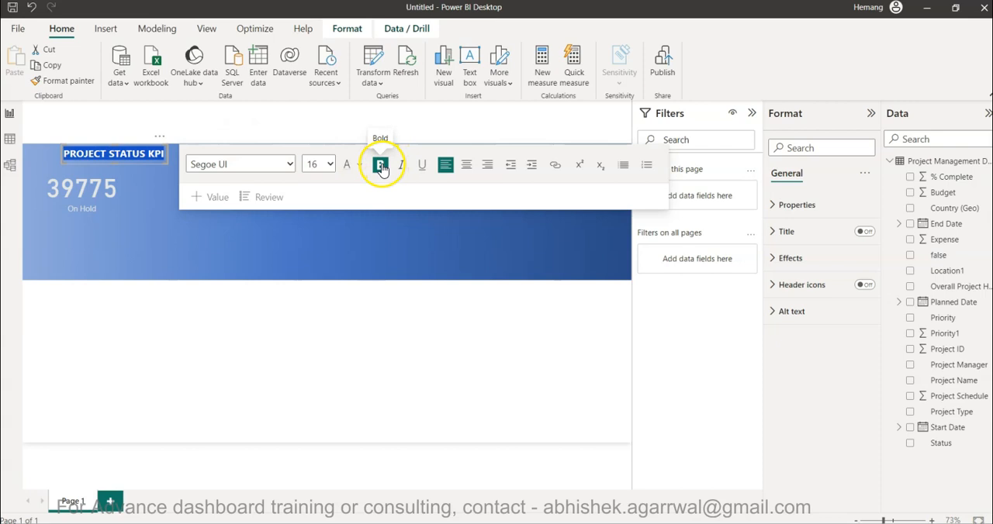
left_click(380, 164)
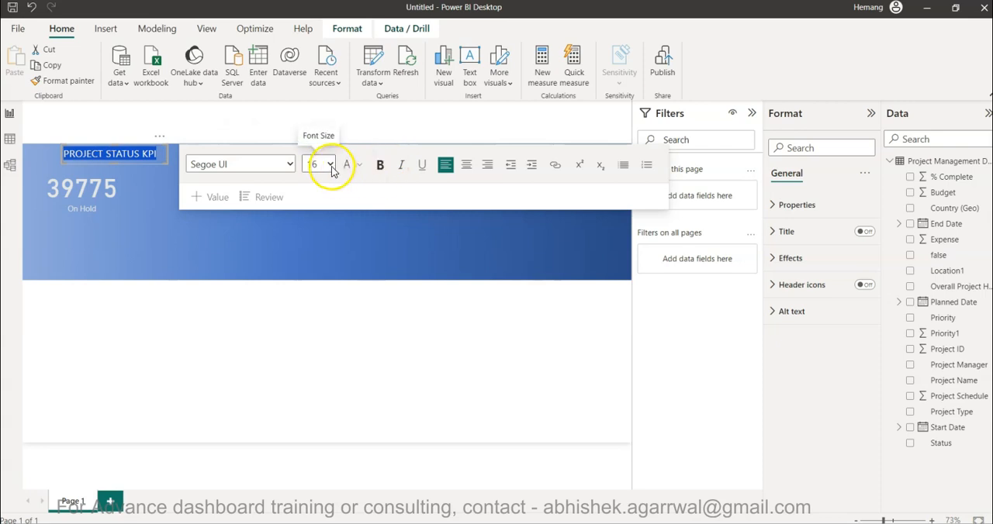
left_click(291, 166)
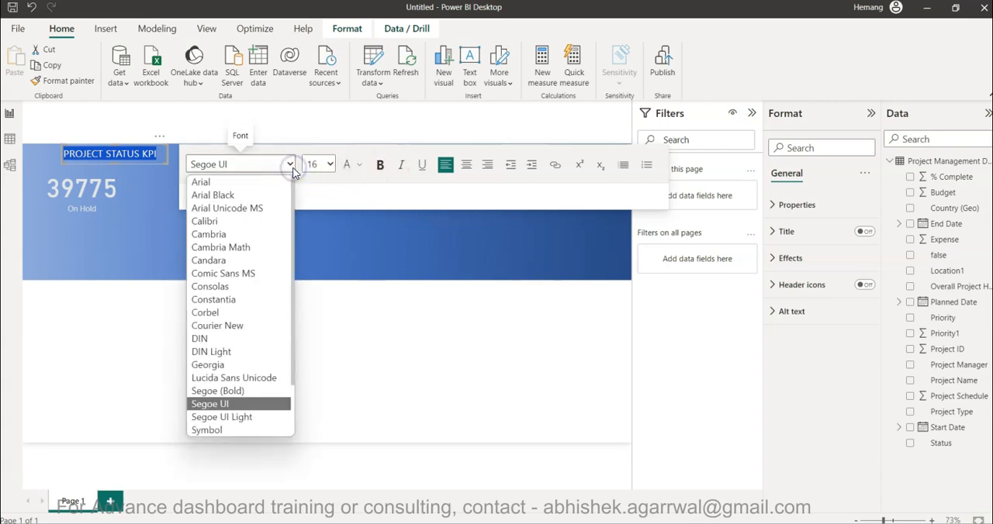
left_click(291, 166)
left_click(282, 124)
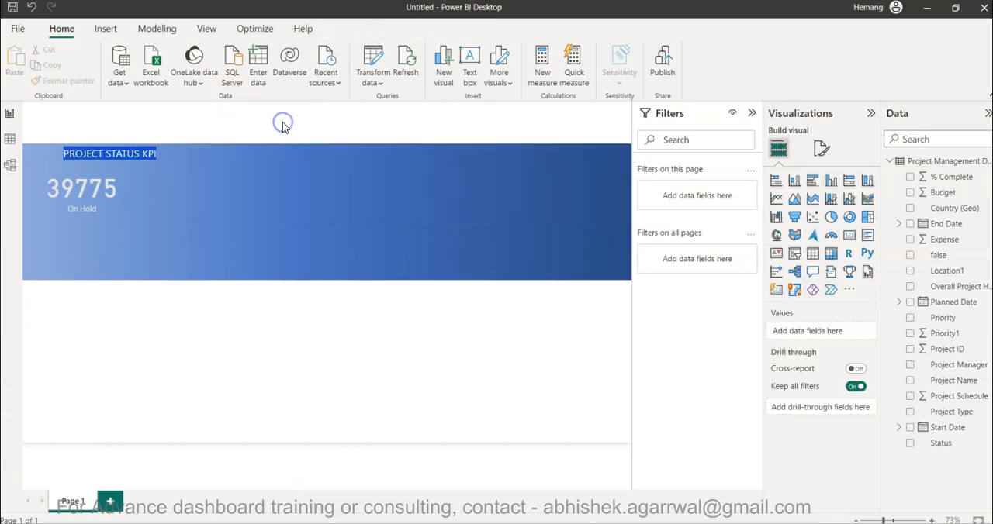
left_click(132, 147)
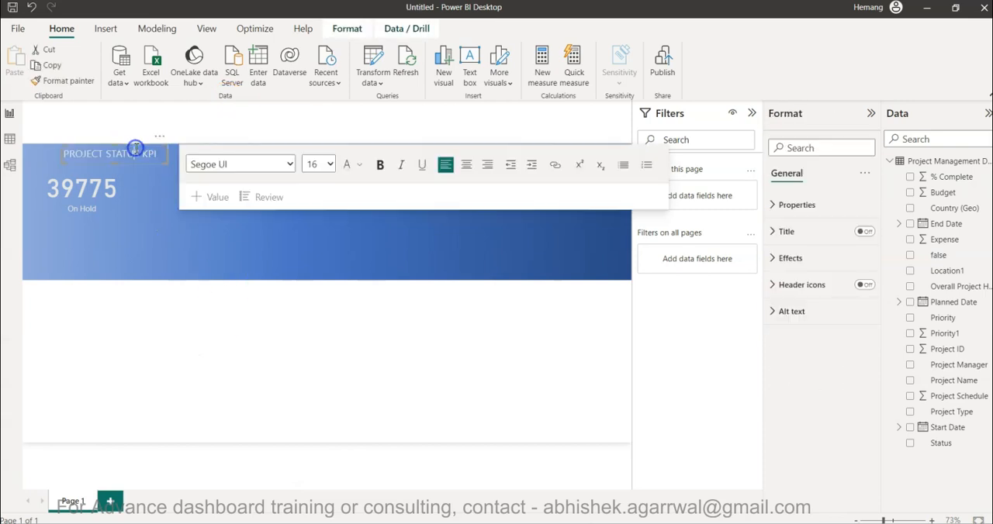
left_click(191, 363)
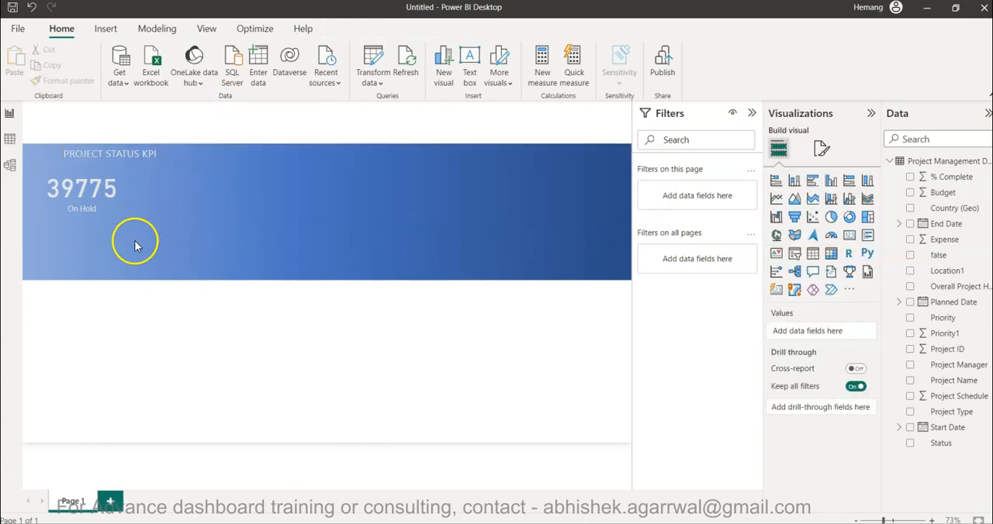
Duplicate the On Hold card three times and arrange the four cards in a two-by-two grid below the PROJECT STATUS KPI heading.
left_click(104, 203)
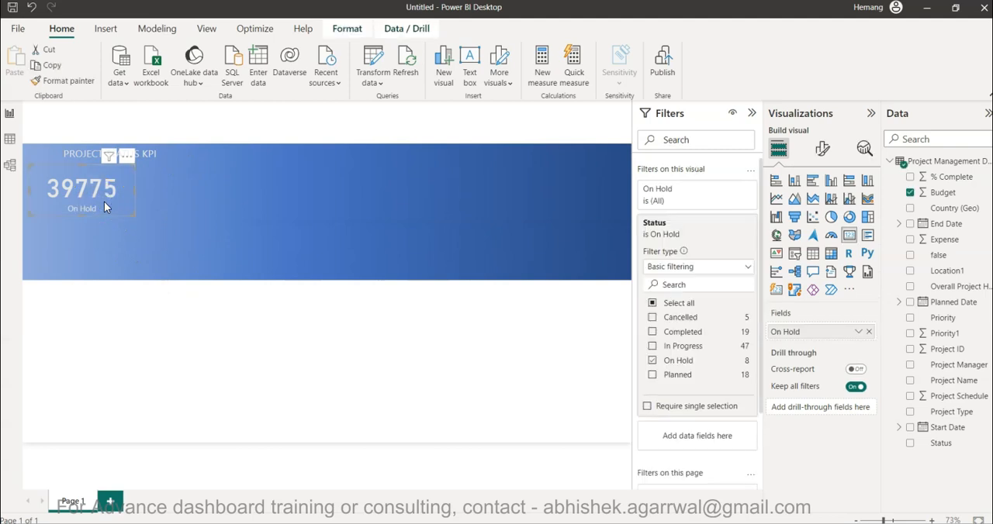
key("ctrl+c")
key("ctrl+v")
left_click_drag(104, 202, 194, 194)
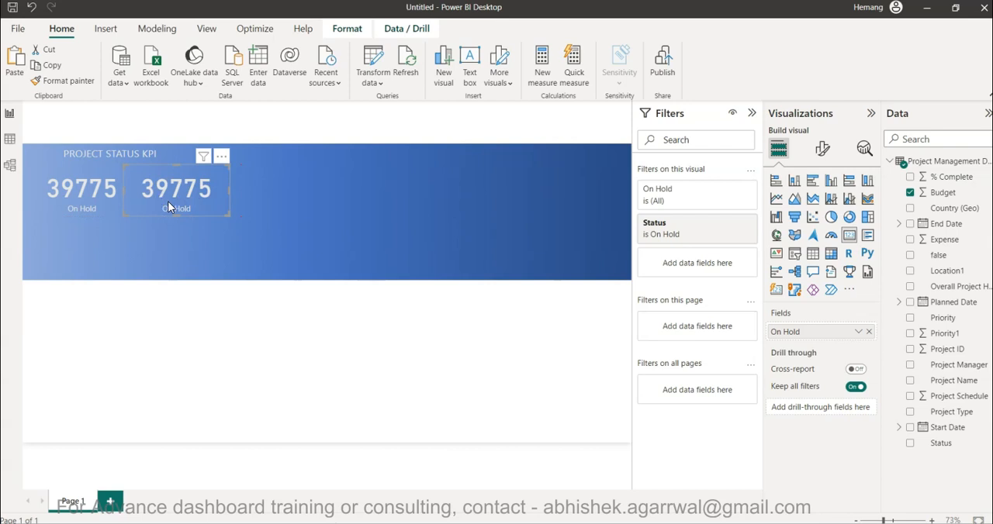
key("ctrl+v")
left_click_drag(168, 203, 82, 249)
left_click(184, 189)
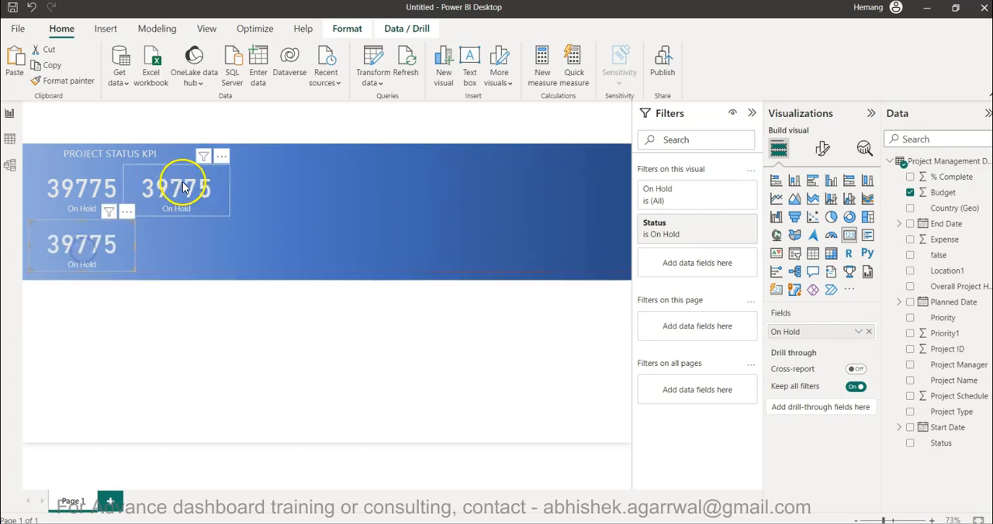
key("ctrl+v")
left_click_drag(184, 189, 181, 242)
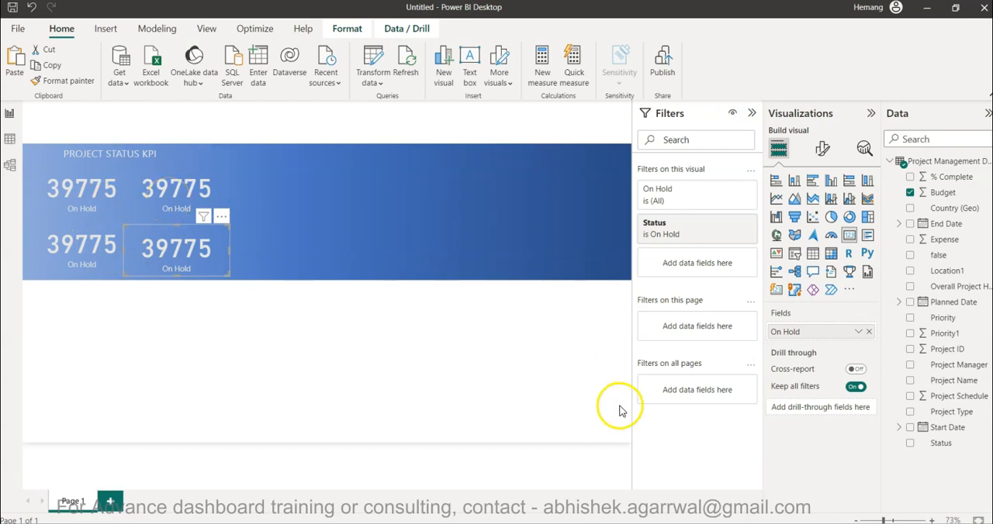
Switch to the Tableau dashboard in the browser to check its status KPIs, and return to Power BI Desktop.
mouse_move(638, 523)
left_click(712, 464)
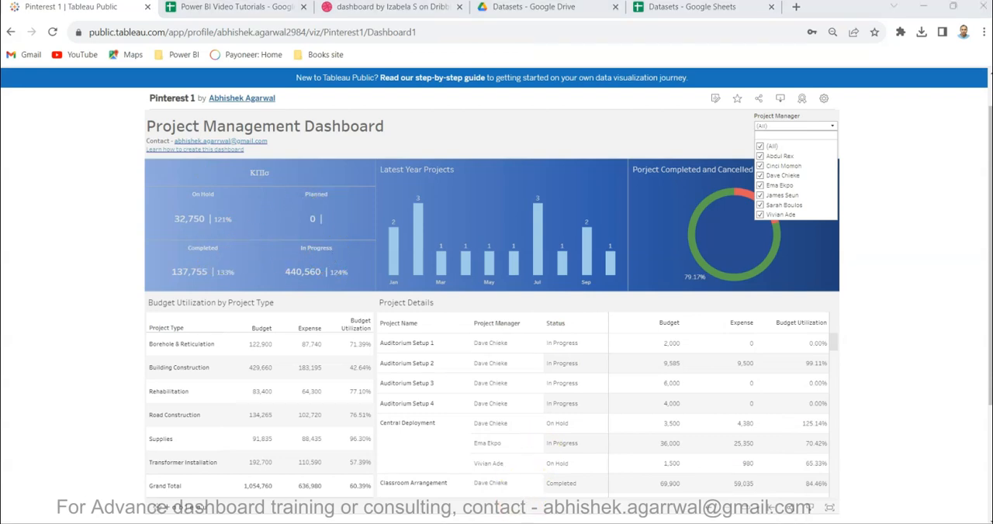
key("alt+Tab")
Change the upper-right card's Status filter from On Hold to Planned only.
left_click(171, 189)
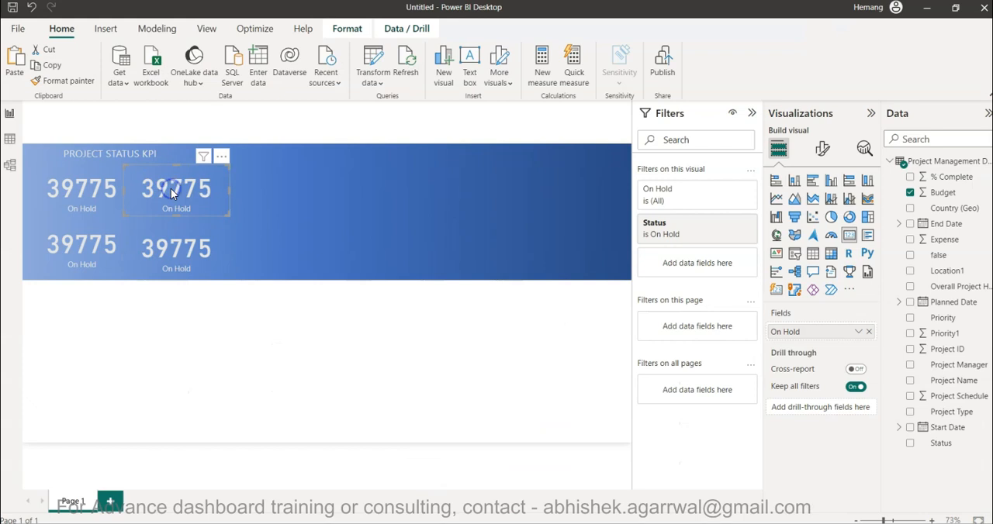
left_click(690, 228)
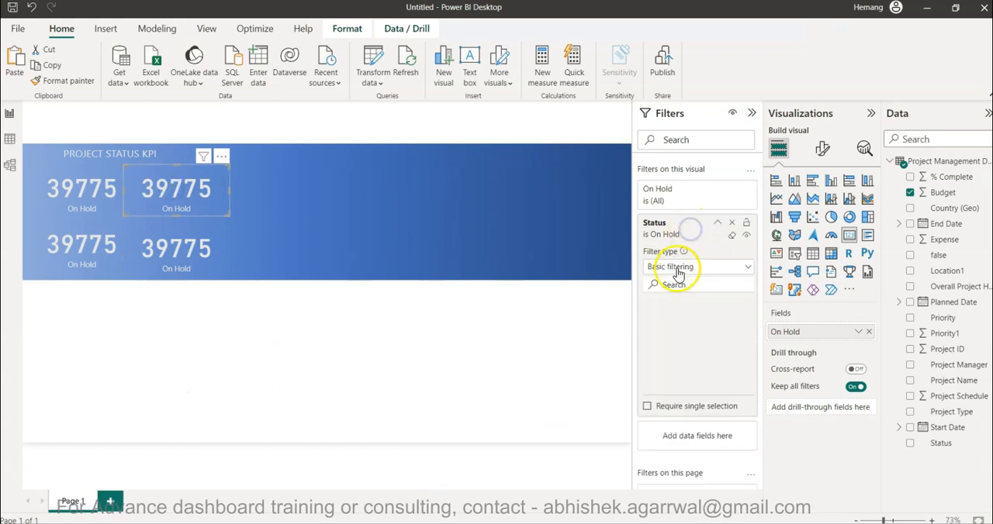
left_click(653, 375)
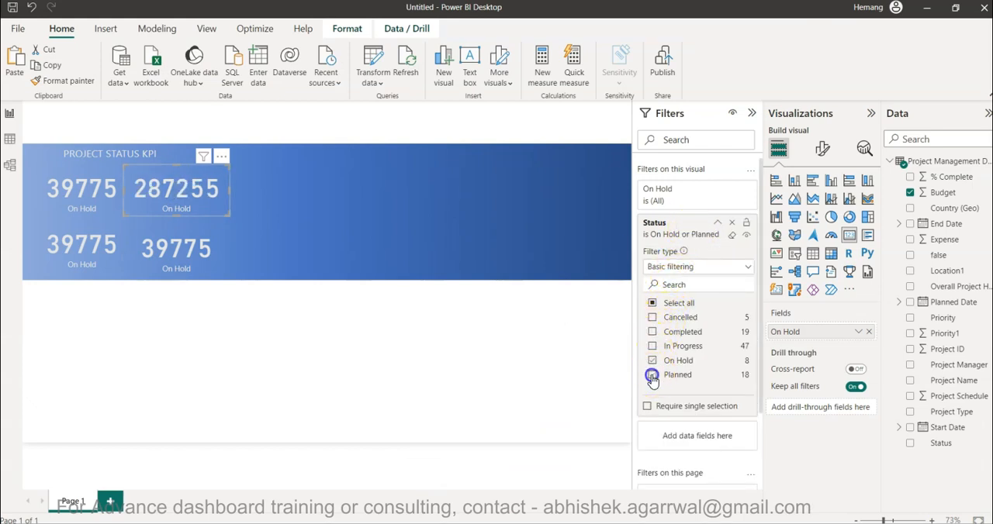
left_click(652, 362)
Set the lower-left card's Status filter to In Progress only.
left_click(94, 244)
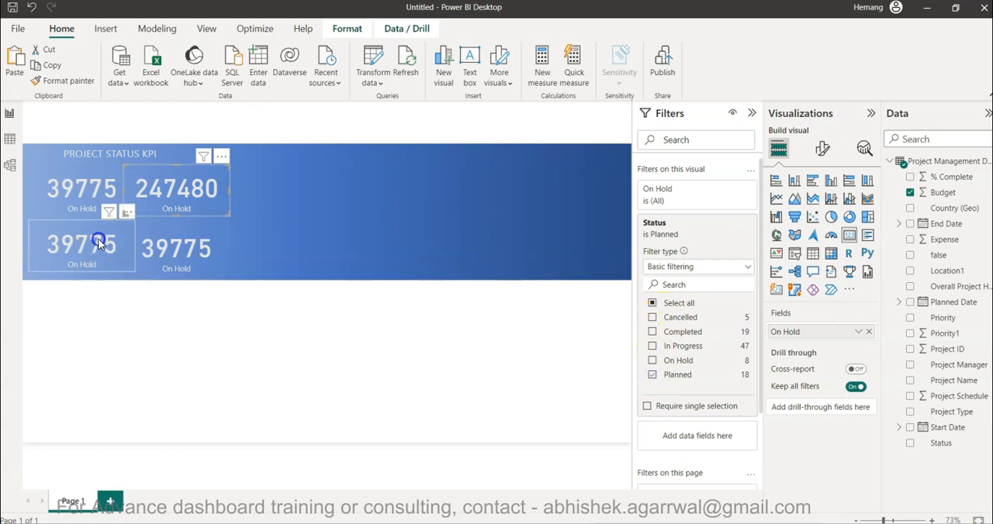
left_click(681, 229)
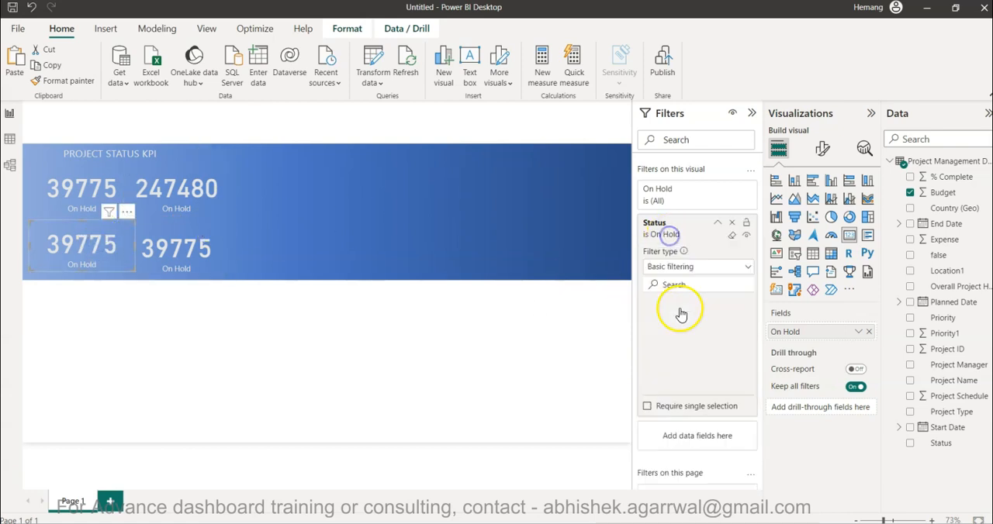
left_click(652, 347)
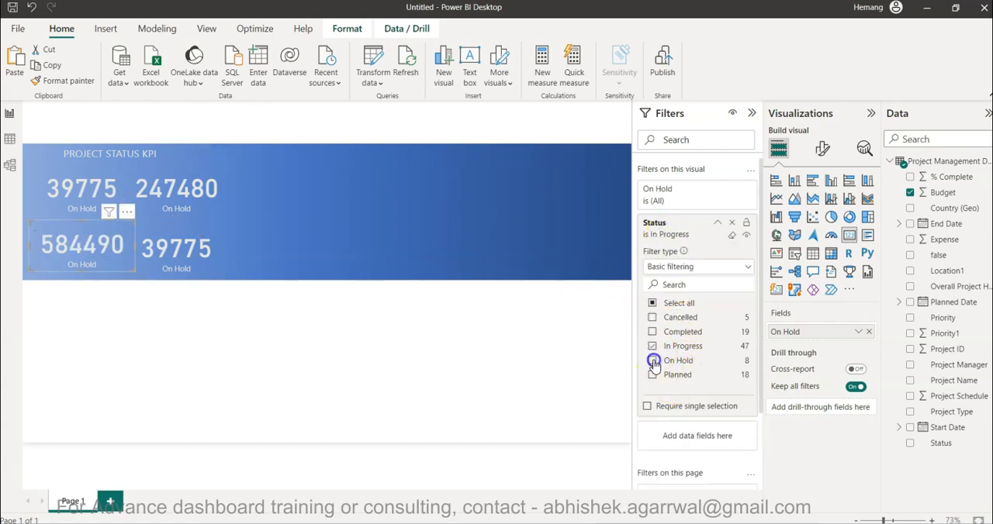
Set the lower-right card's Status filter to Completed only.
left_click(180, 256)
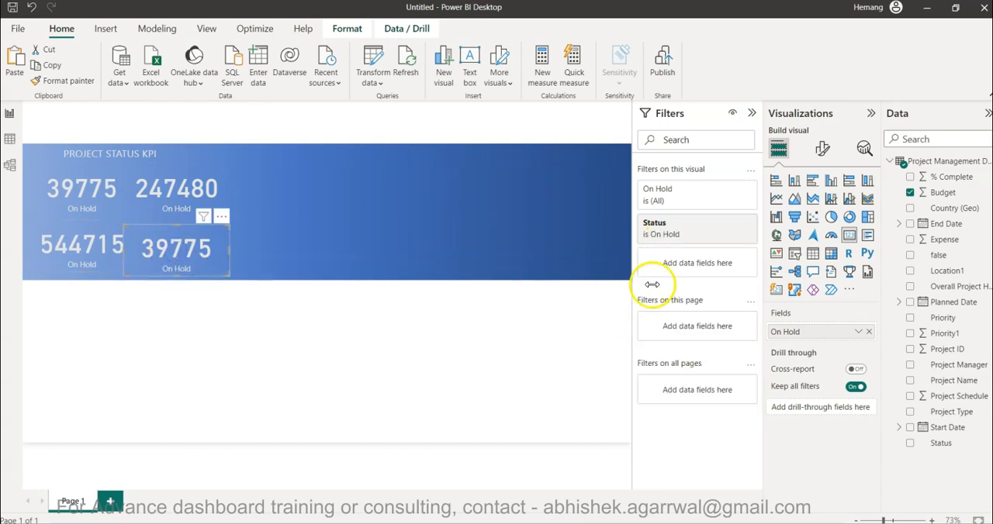
left_click(675, 233)
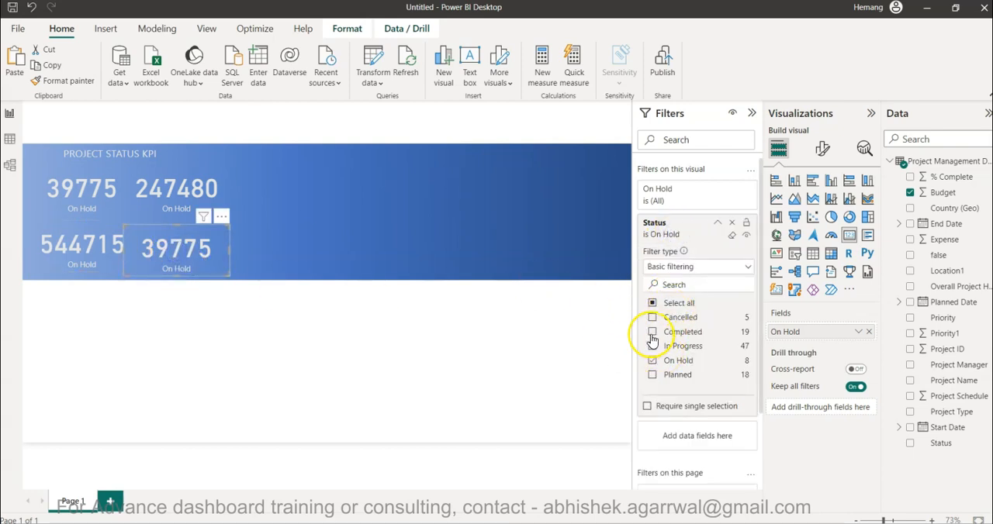
left_click(652, 361)
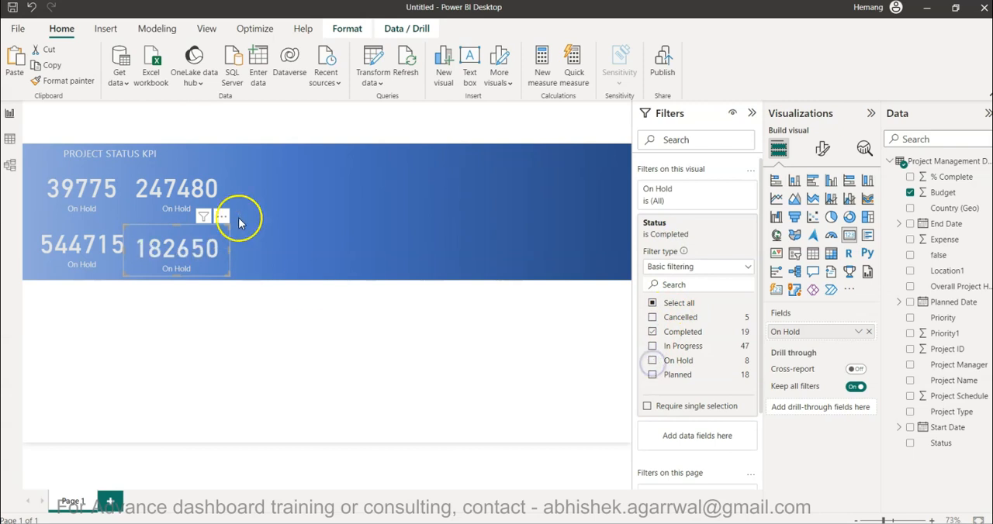
Rename the upper-right card's value field to Planned.
left_click(177, 190)
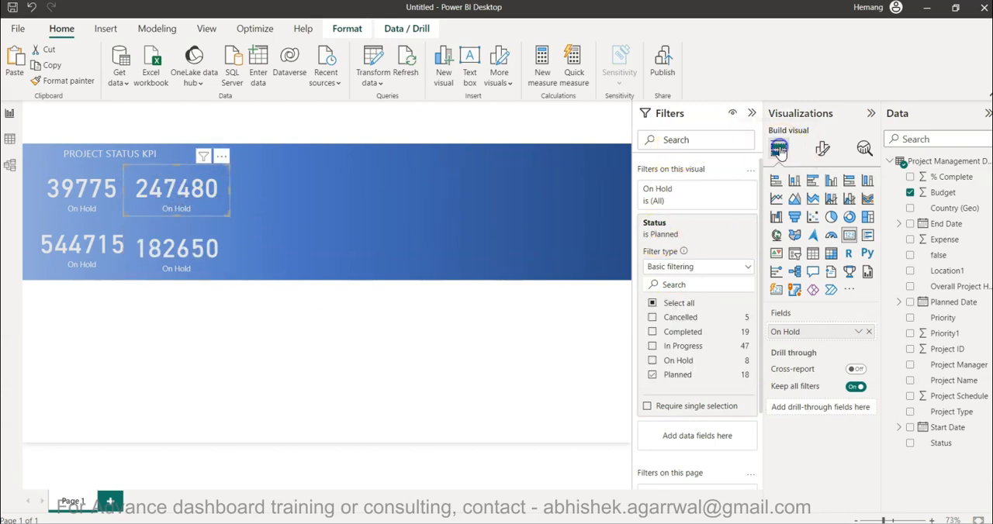
double_click(802, 333)
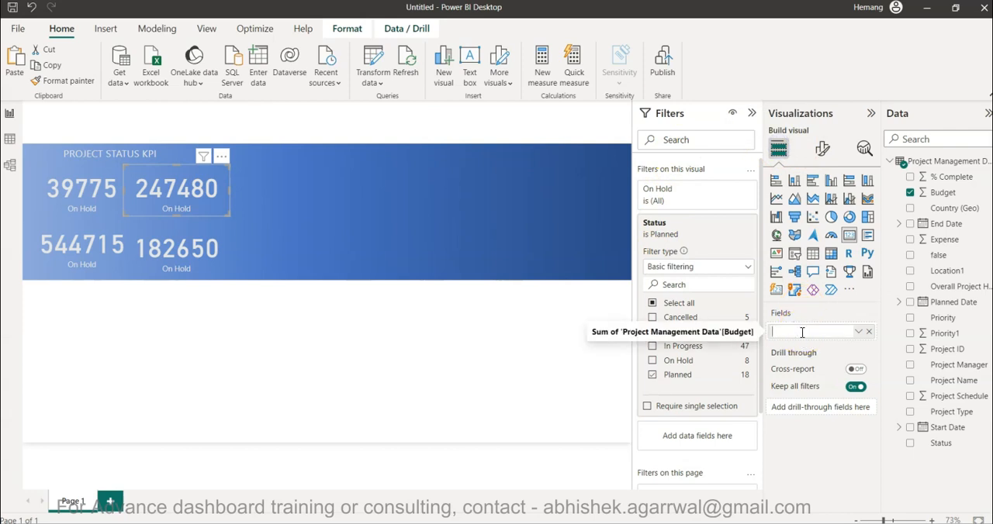
type("Planned")
key("Return")
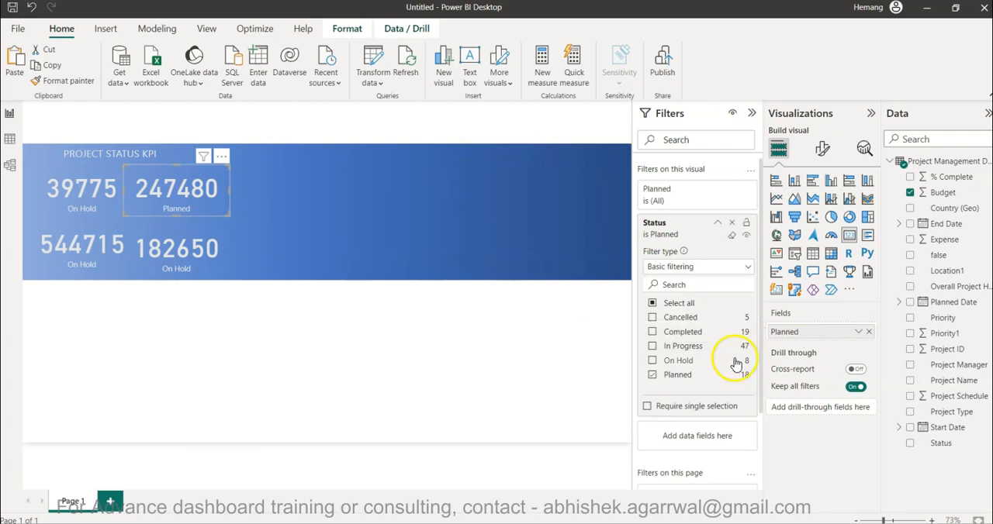
Rename the lower-left card's value field to In Progress.
left_click(109, 265)
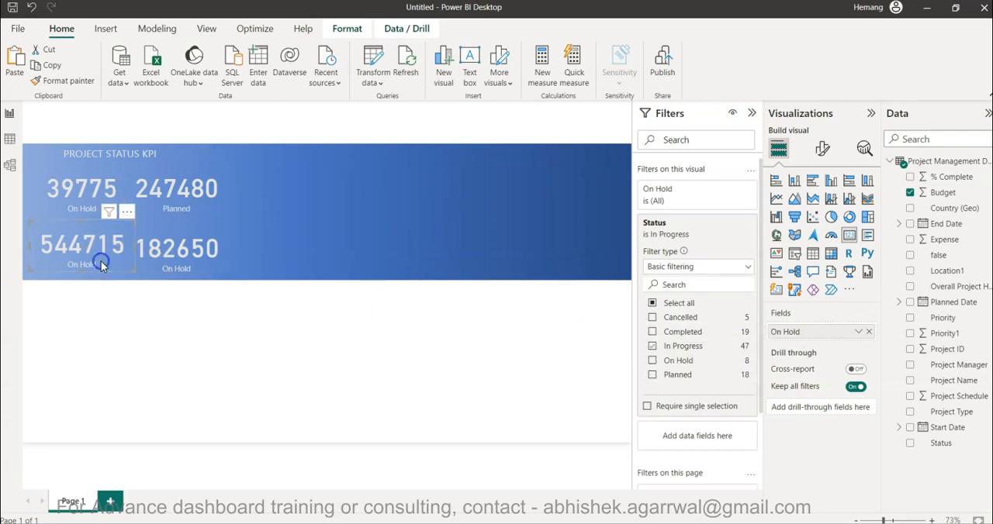
double_click(807, 335)
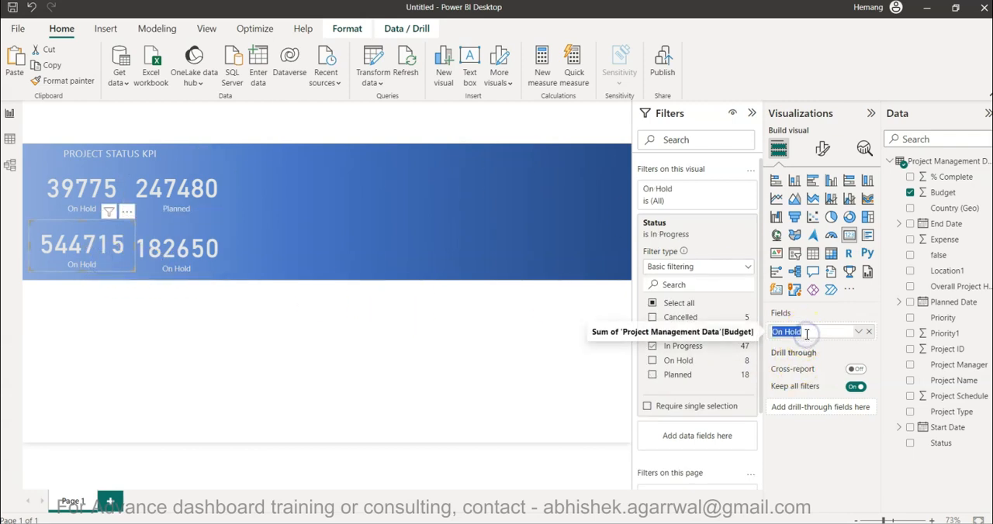
type("In Progress")
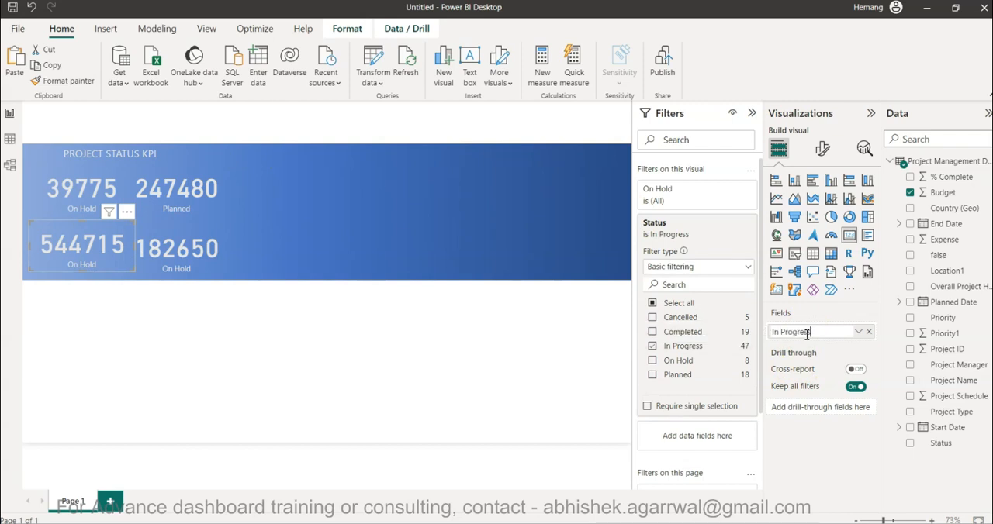
key("Return")
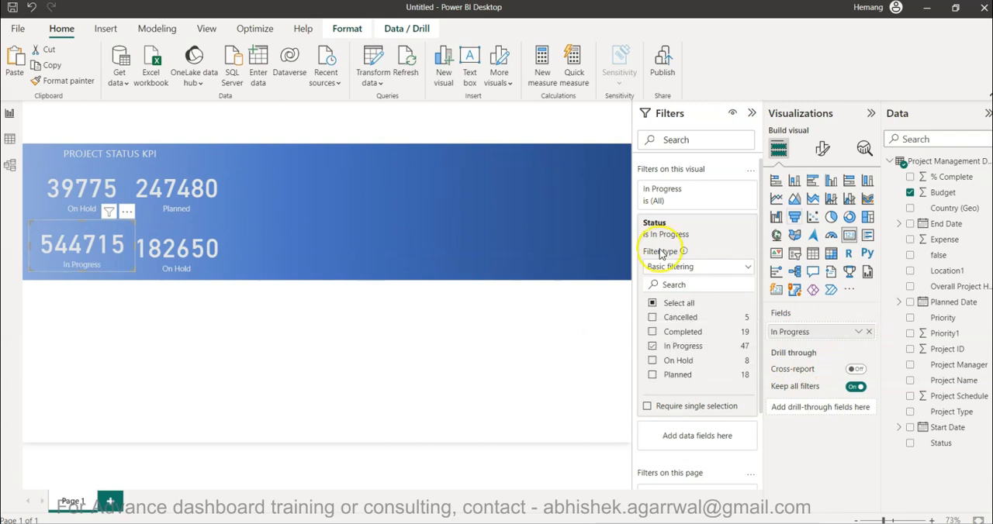
Rename the lower-right card's value field to Completed.
left_click(211, 252)
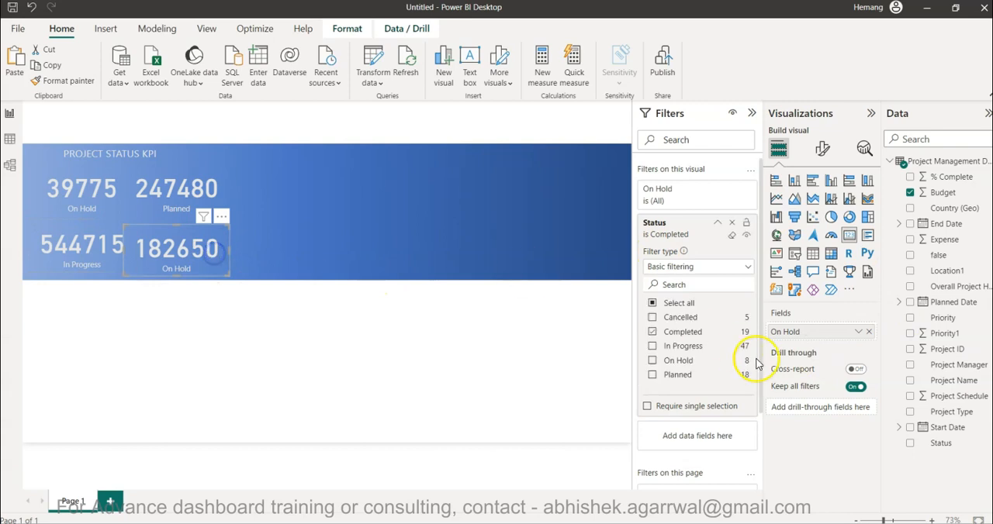
double_click(808, 331)
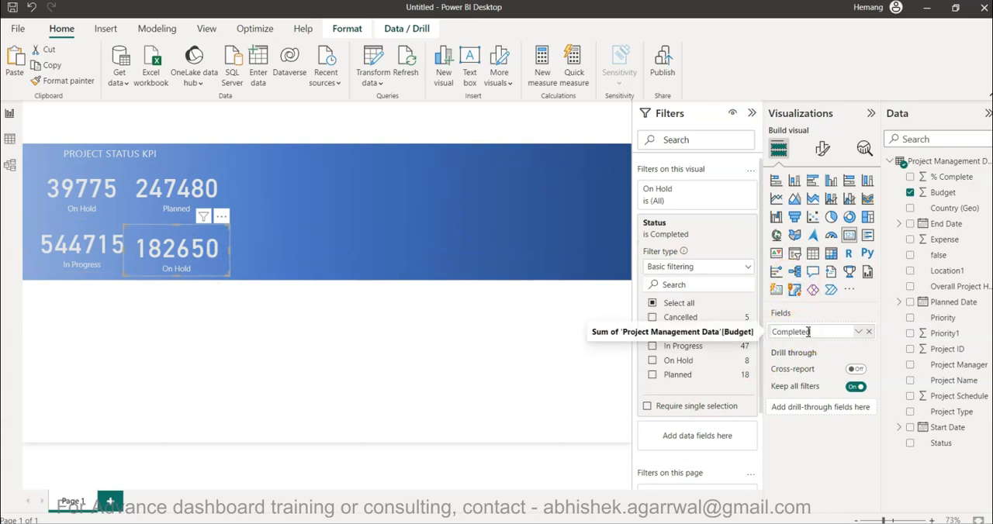
key("Return")
Move the Planned and Completed cards slightly right so they align with each other and with the On Hold and In Progress cards.
left_click(179, 256)
left_click_drag(179, 253, 180, 264)
left_click(195, 340)
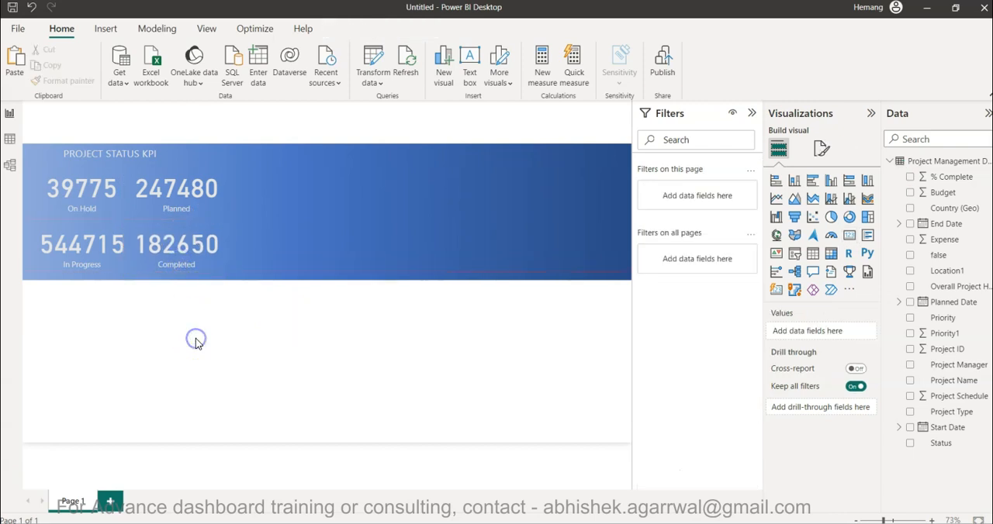
left_click(181, 198)
left_click(175, 243)
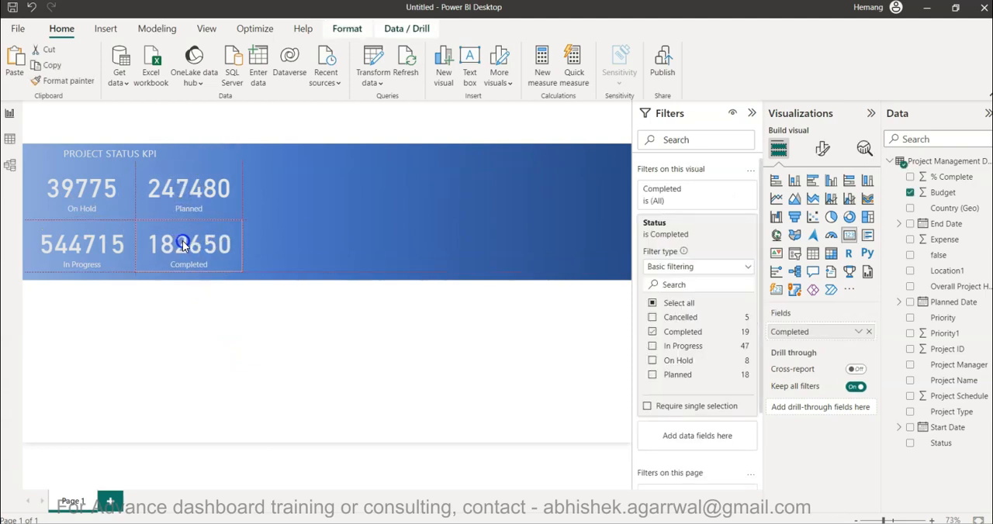
left_click(206, 346)
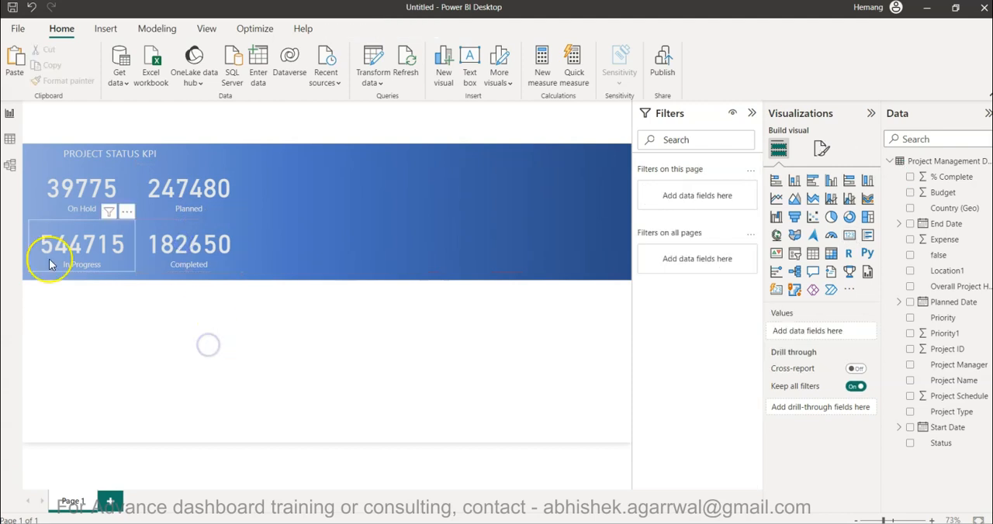
left_click(287, 382)
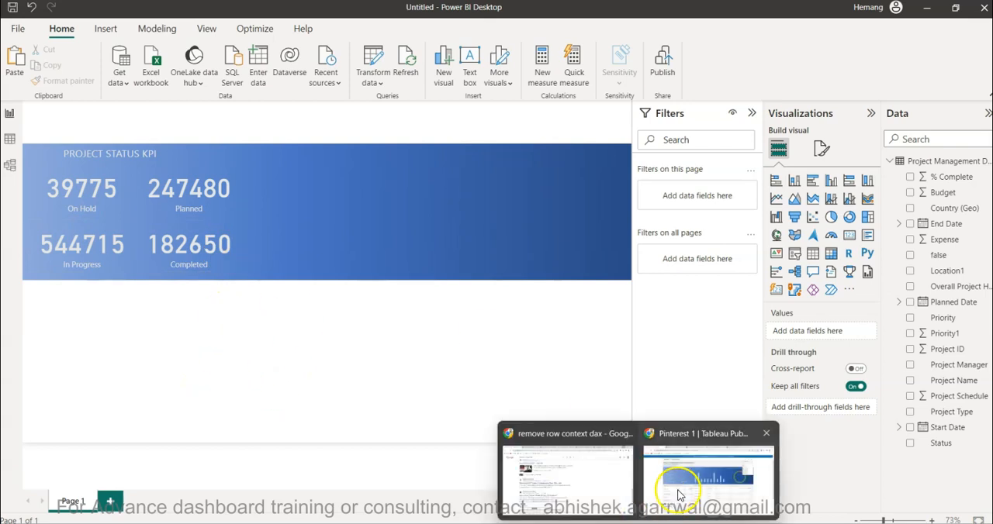
Switch to the Tableau dashboard to examine the percentages beside its status KPIs, and return to Power BI Desktop to compare the On Hold card.
left_click(681, 491)
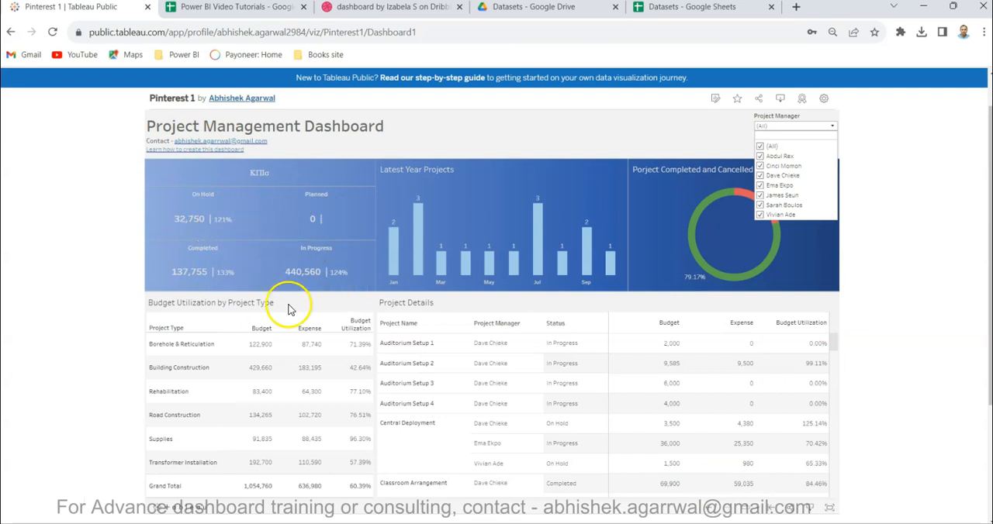
left_click(476, 482)
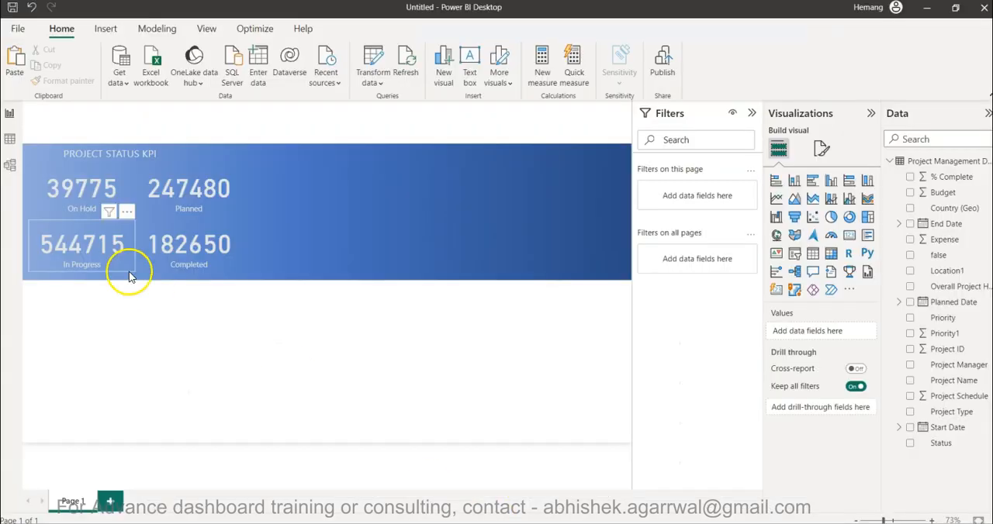
left_click(87, 181)
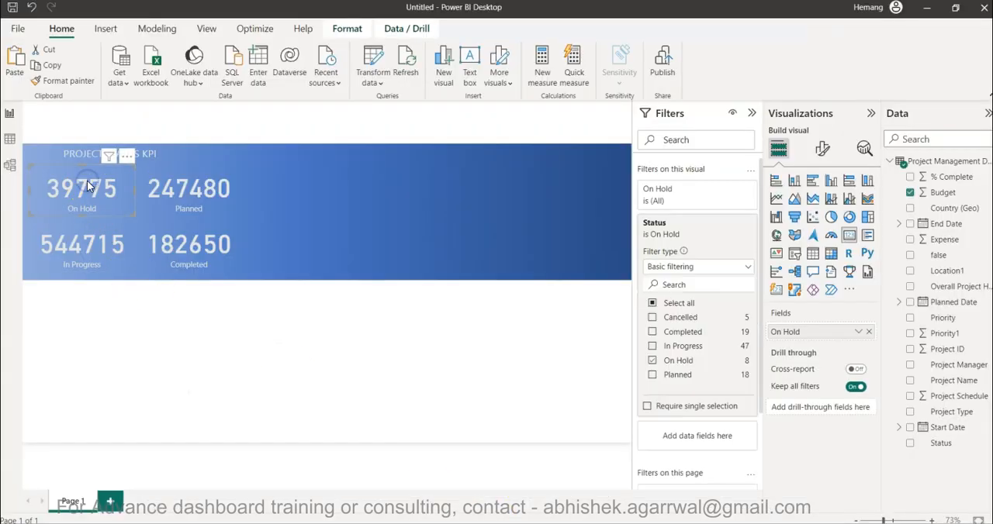
left_click(422, 320)
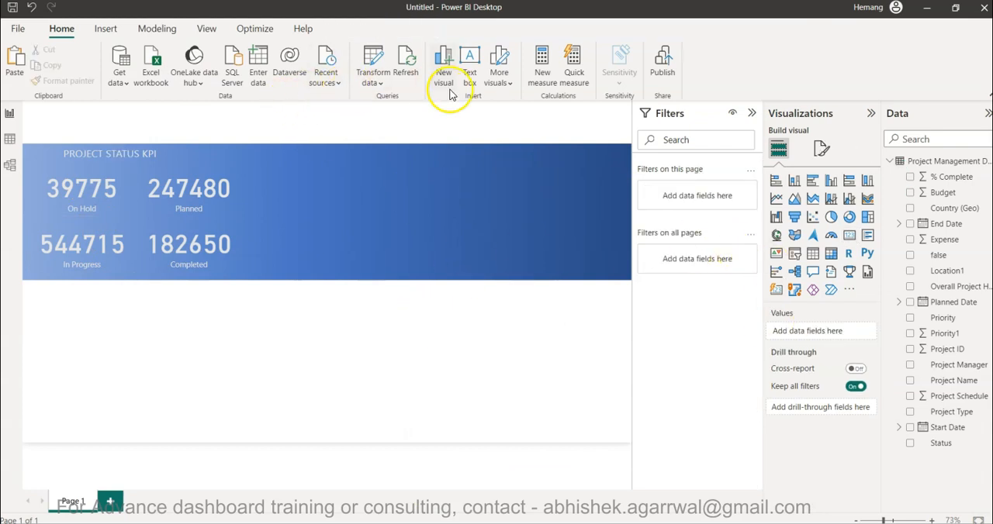
Create the measure Budget Utilization = SUM('Project Management Data'[Expense]) / SUM('Project Management Data'[Budget]).
left_click(543, 75)
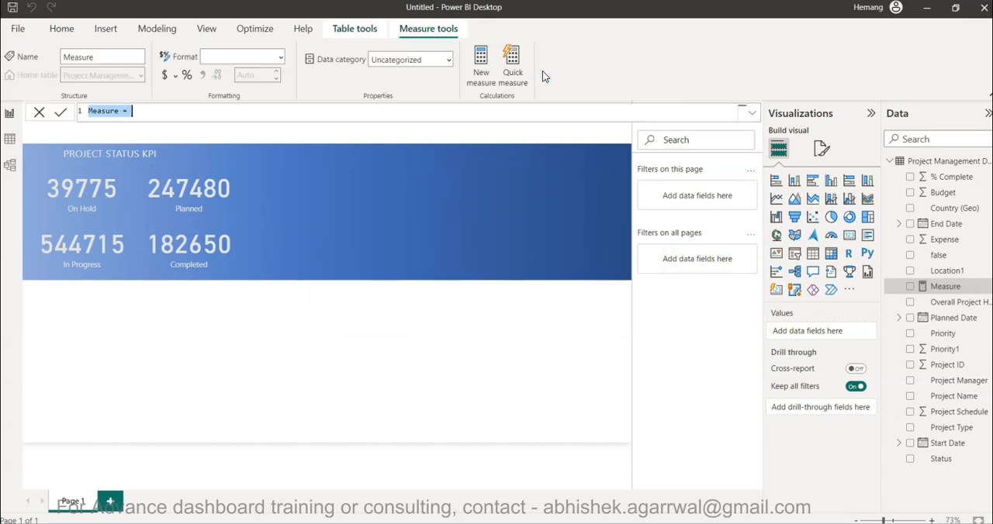
type("Budget")
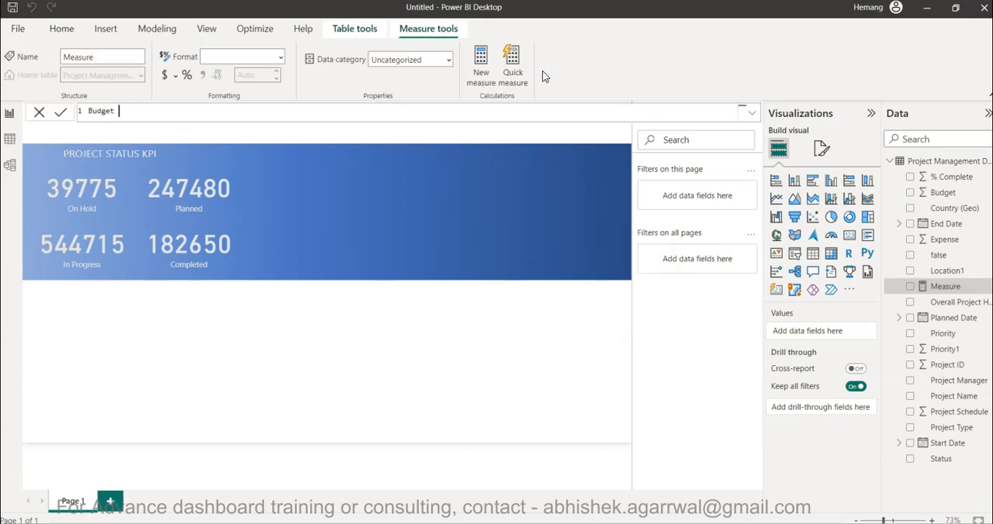
type(" Utilization =")
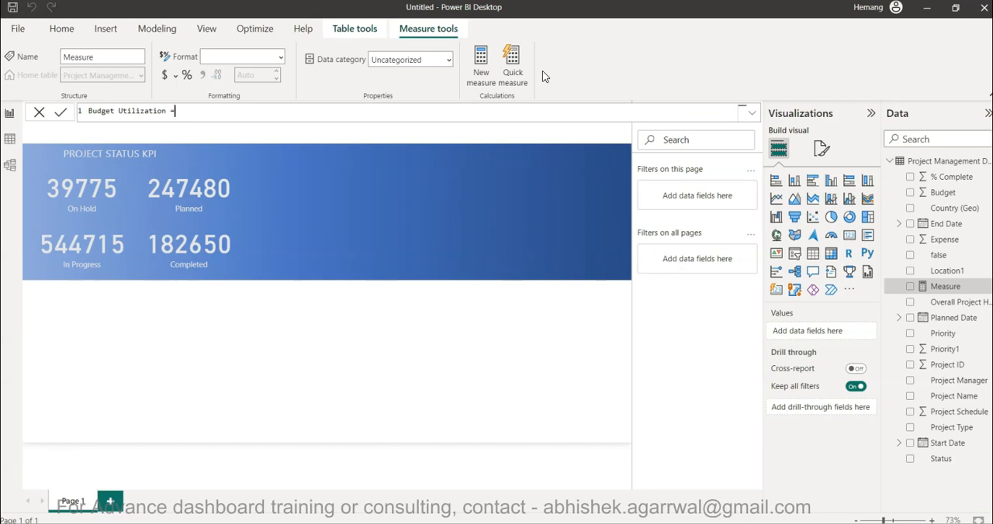
type("SUM(")
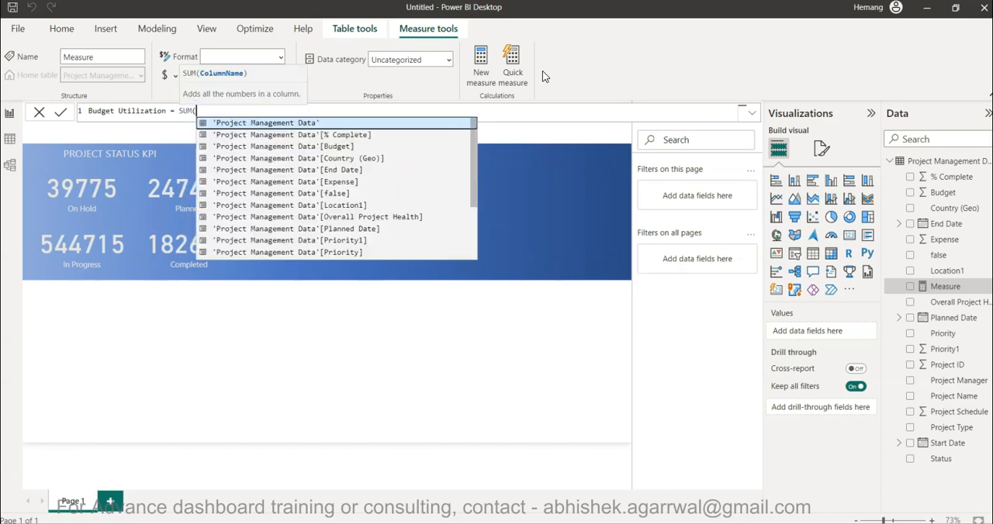
type("e")
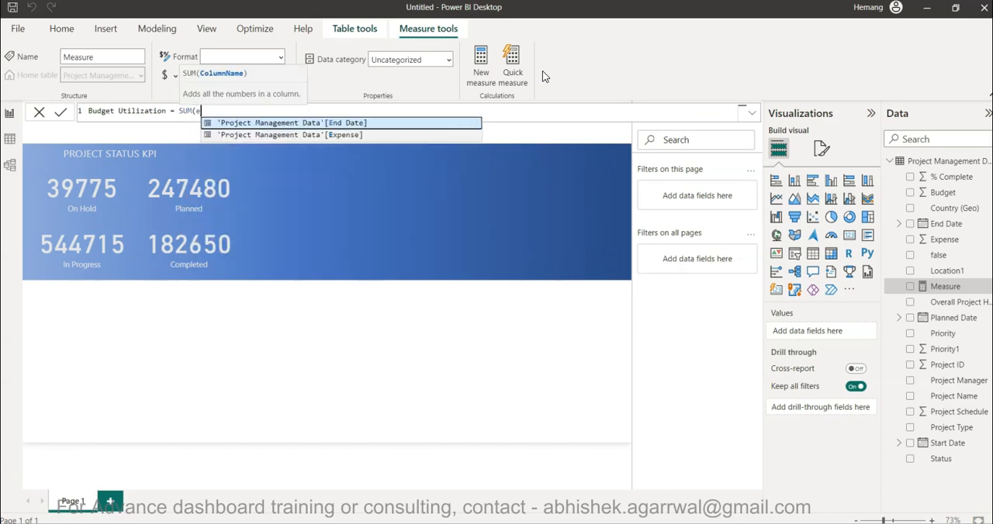
type("x")
key("Tab")
type(") / SUM(")
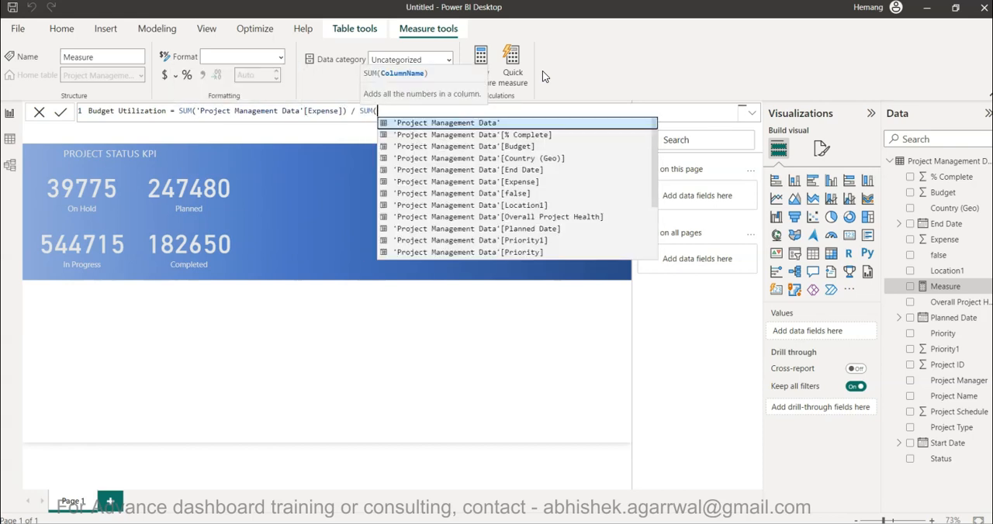
type("b")
key("Tab")
type(")")
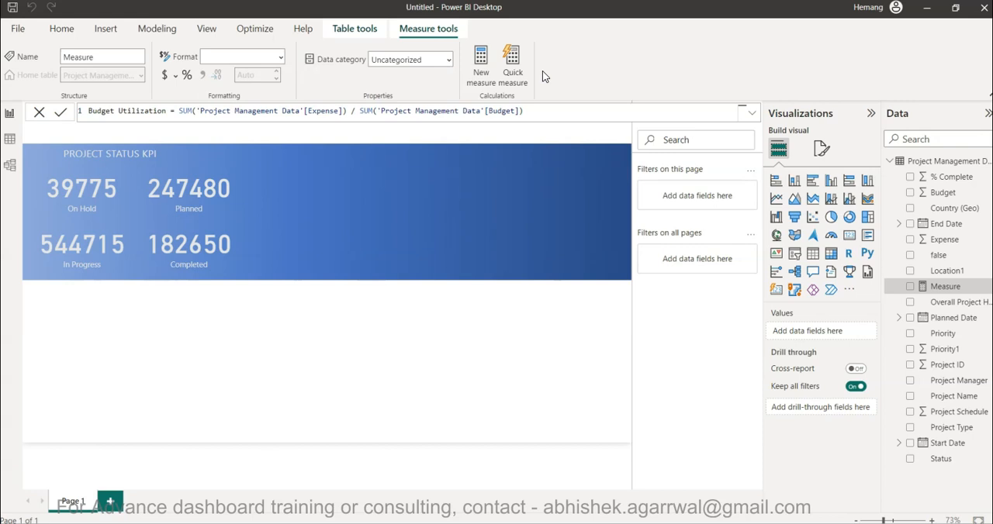
left_click(666, 159)
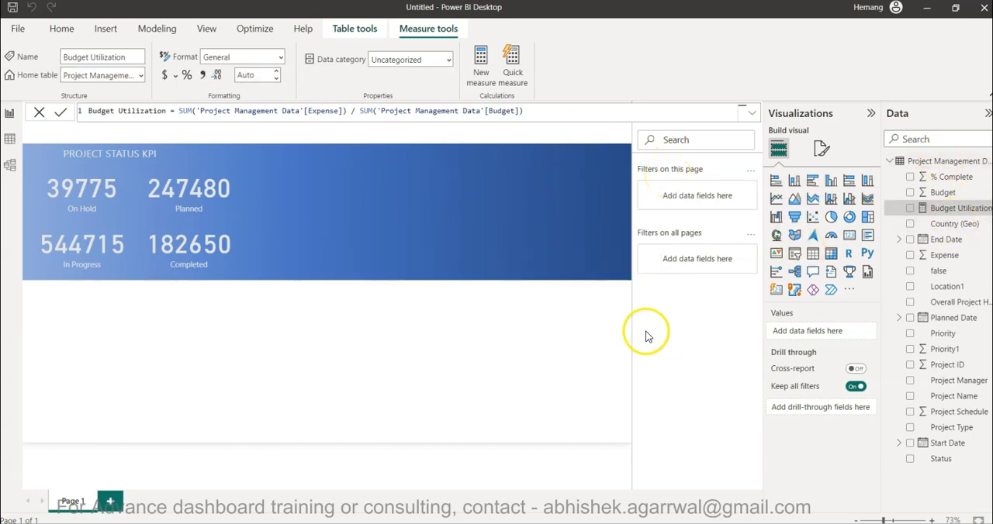
Duplicate the On Hold card and place the copy on the blue banner to the right of the Planned card.
left_click(101, 206)
key("ctrl+v")
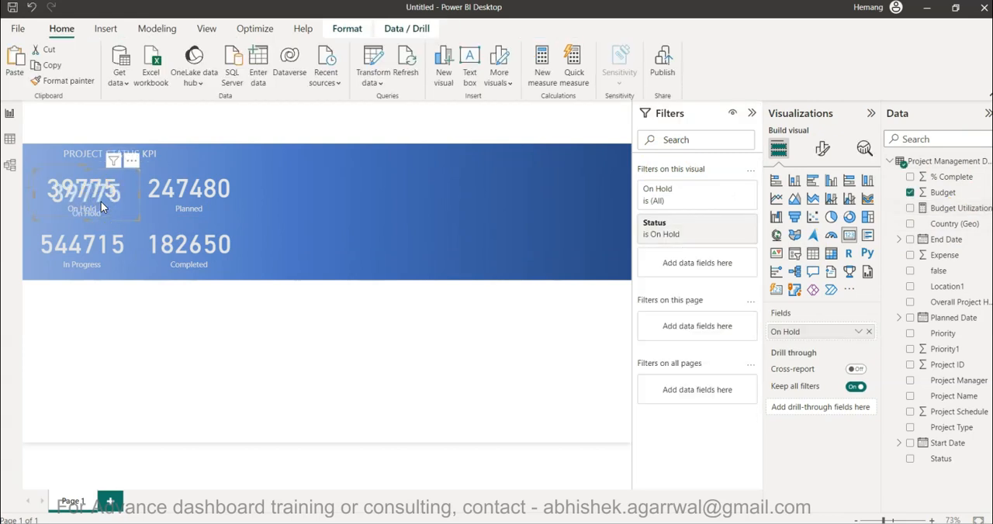
left_click_drag(98, 197, 346, 199)
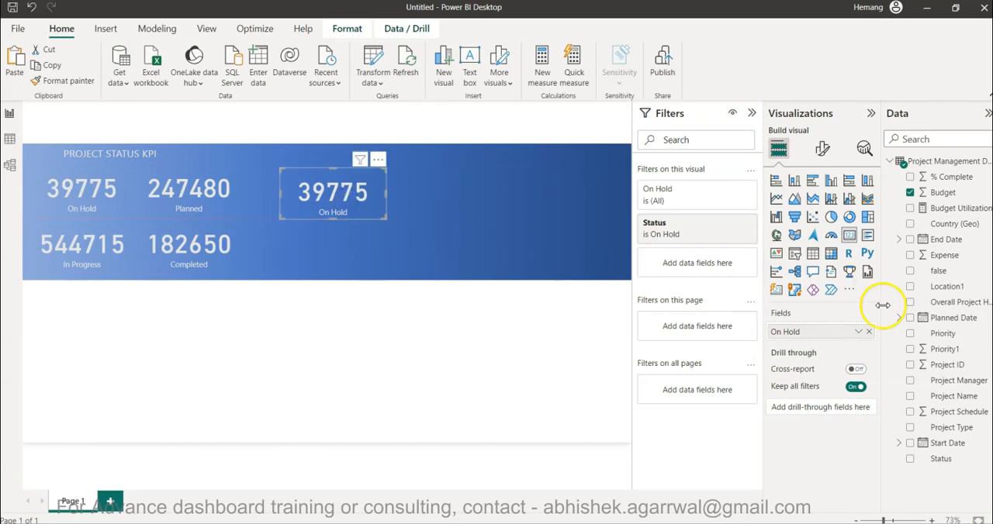
Replace the duplicated card's On Hold value field with the Budget Utilization measure.
left_click(868, 331)
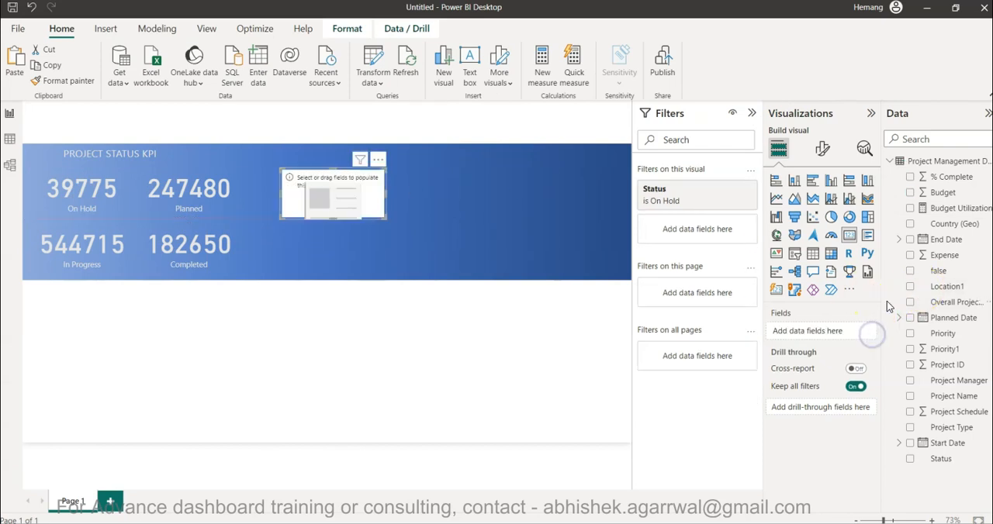
left_click_drag(952, 177, 849, 332)
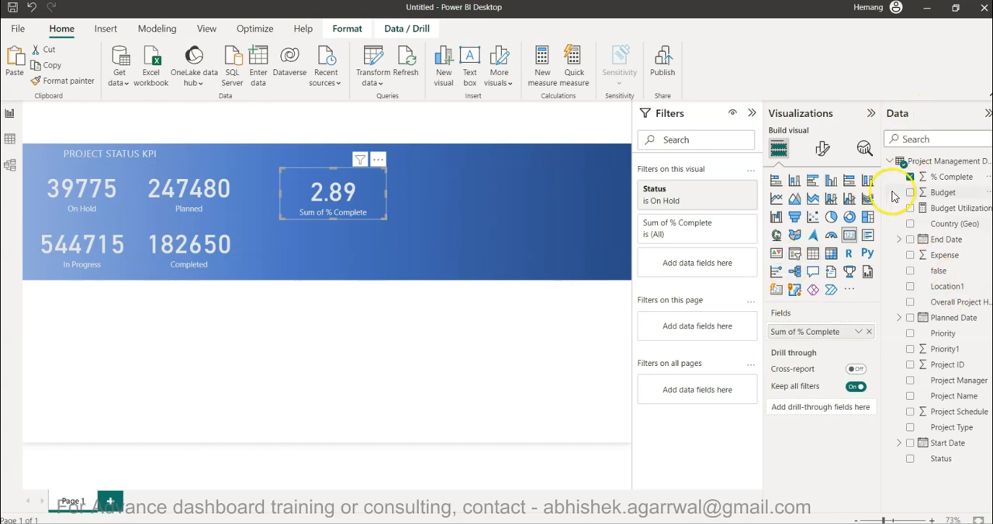
left_click(911, 177)
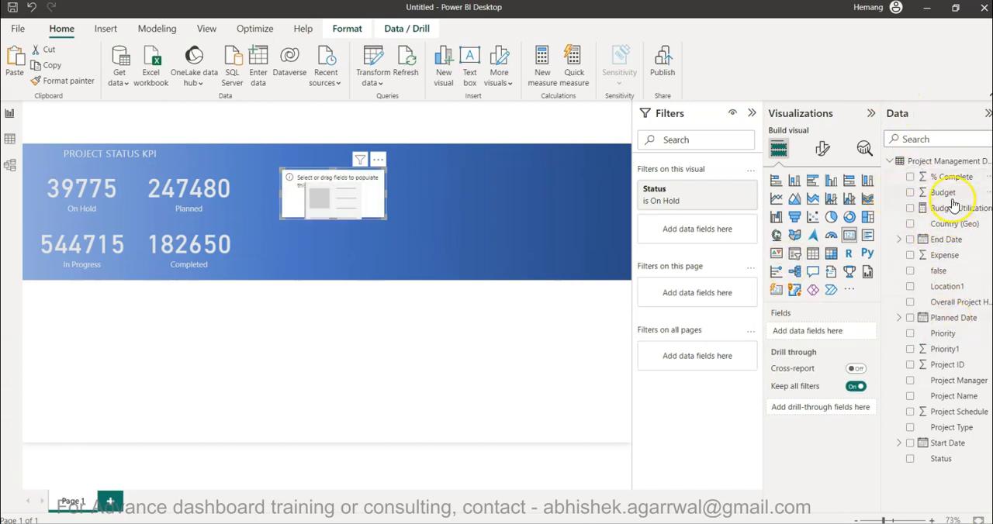
left_click_drag(948, 209, 802, 349)
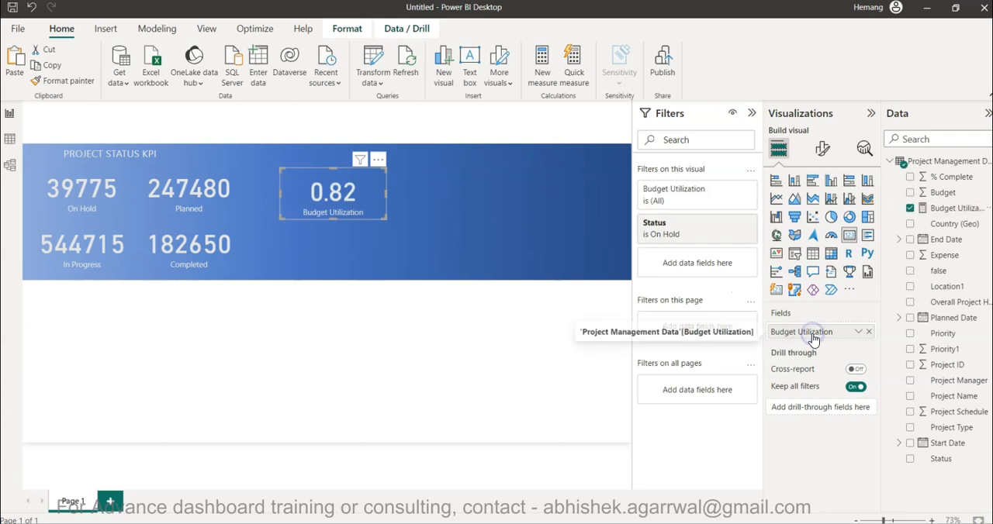
Format the Budget Utilization measure as a percentage with 0 decimal places, and turn off its card's category label.
left_click(939, 209)
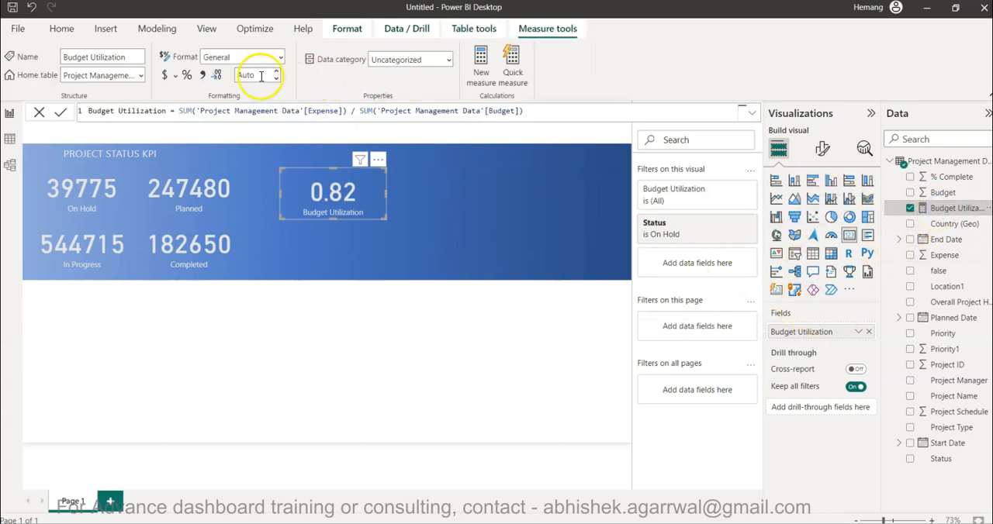
left_click(187, 75)
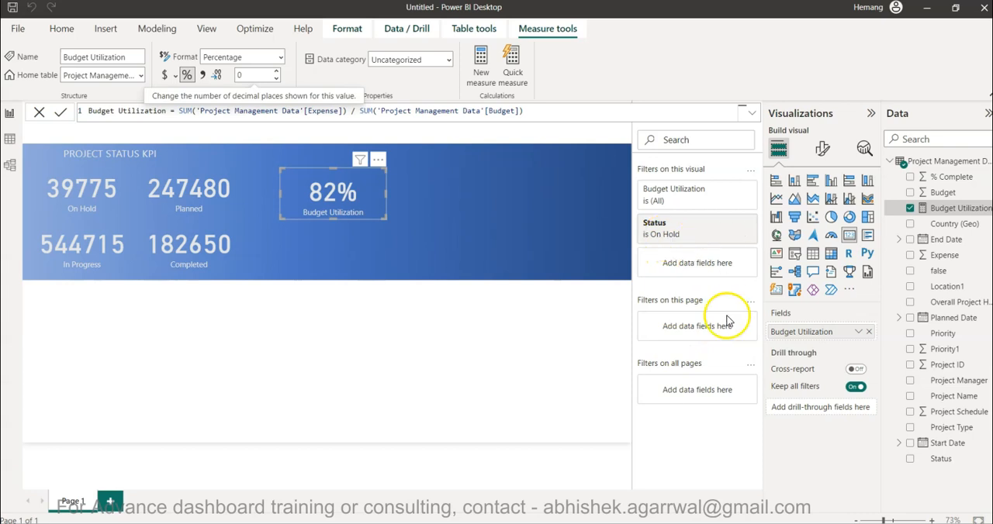
left_click(820, 155)
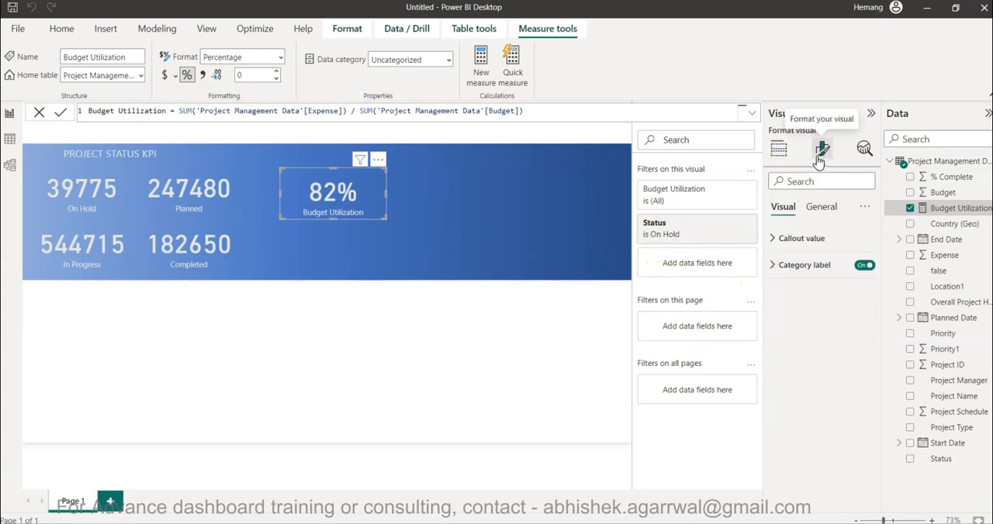
left_click(863, 265)
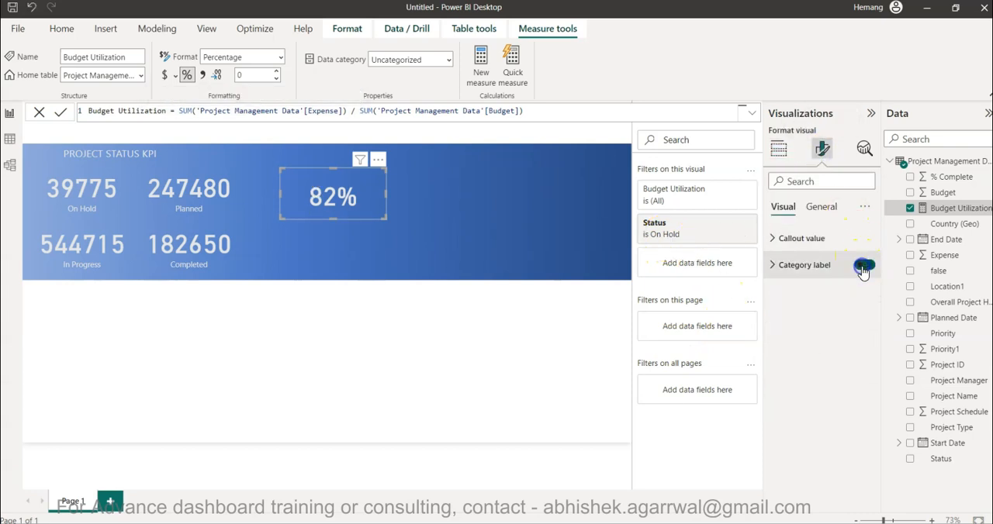
Set the callout value font size of the Budget Utilization card to 15.
left_click(796, 240)
double_click(850, 282)
type("15")
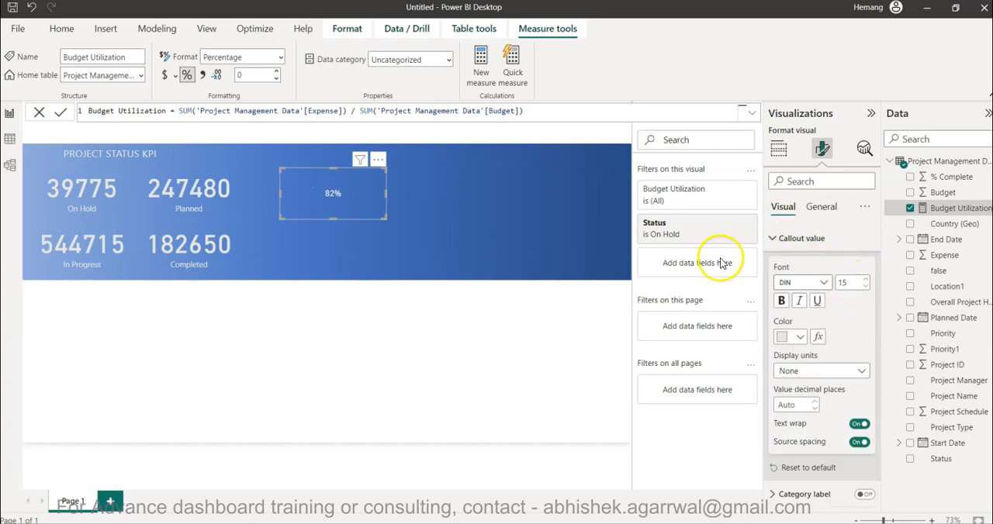
Shrink the Budget Utilization card, place it just after the On Hold value, and narrow the On Hold card to make room.
left_click_drag(386, 193, 298, 177)
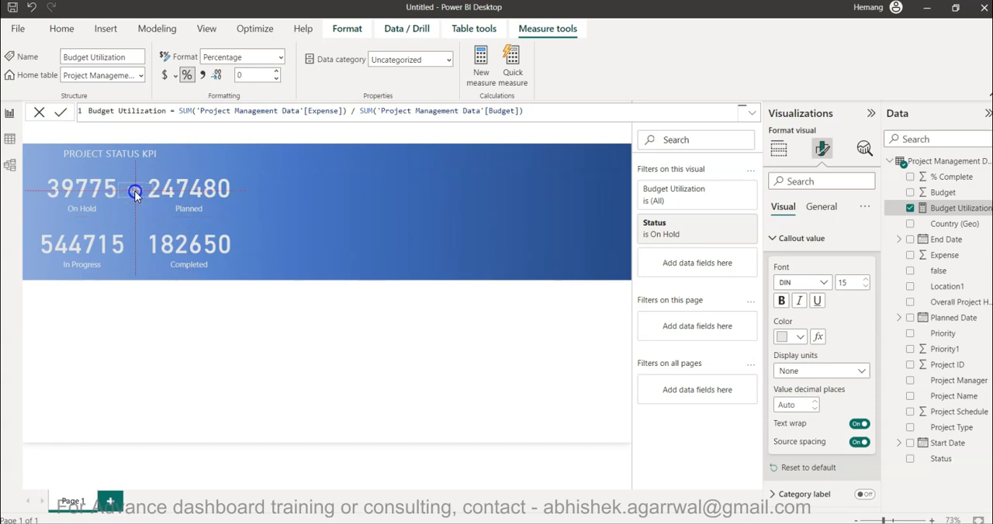
left_click_drag(135, 191, 135, 191)
left_click(73, 197)
left_click(71, 191)
mouse_move(136, 190)
left_mouse_down()
mouse_move(114, 198)
mouse_move(124, 193)
left_mouse_up()
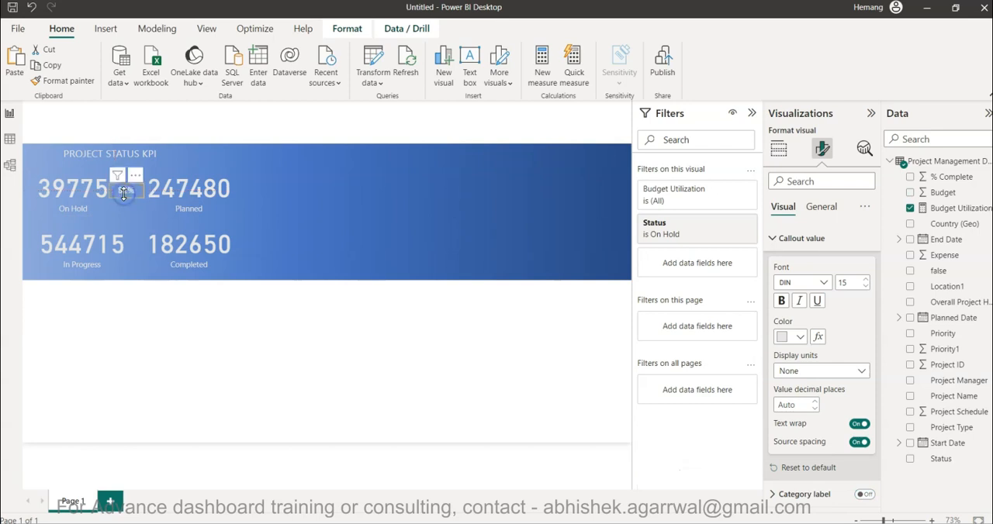
Narrow the Planned and Completed cards from their left edges to the same left alignment, widening the gap between the two card columns.
left_click(180, 199)
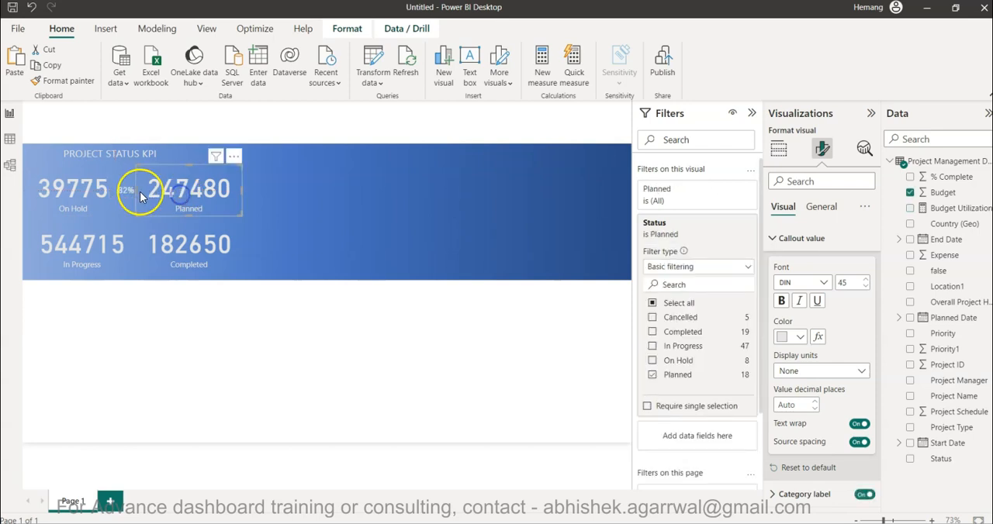
left_click_drag(140, 191, 153, 198)
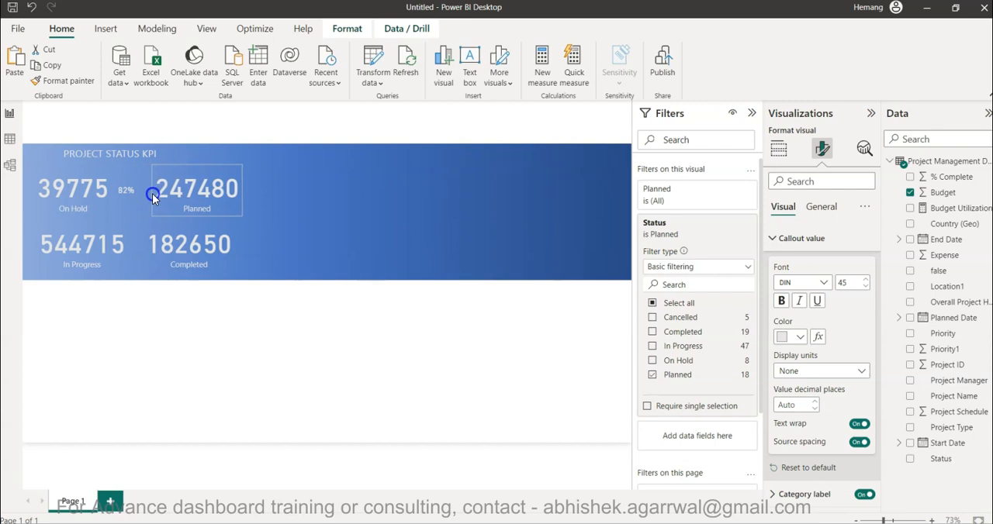
left_click(186, 246)
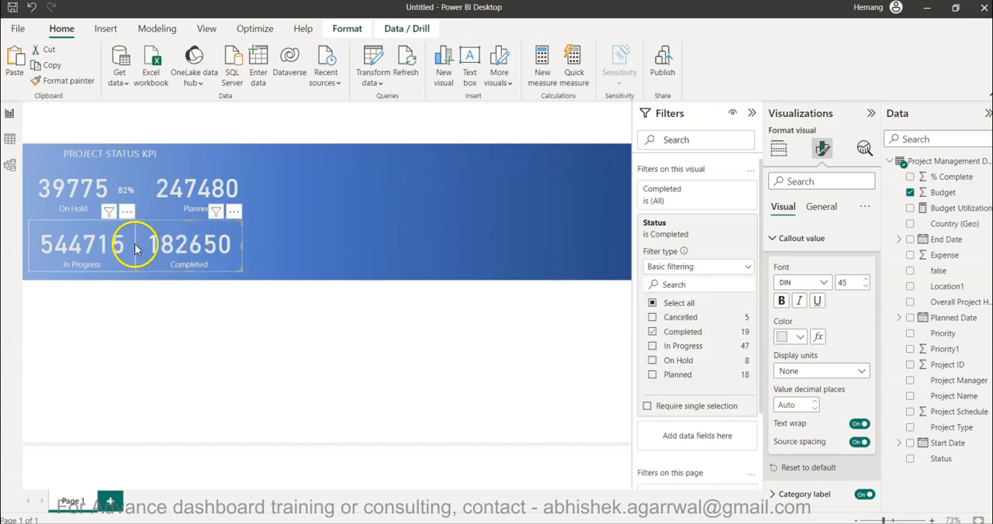
left_click(155, 248)
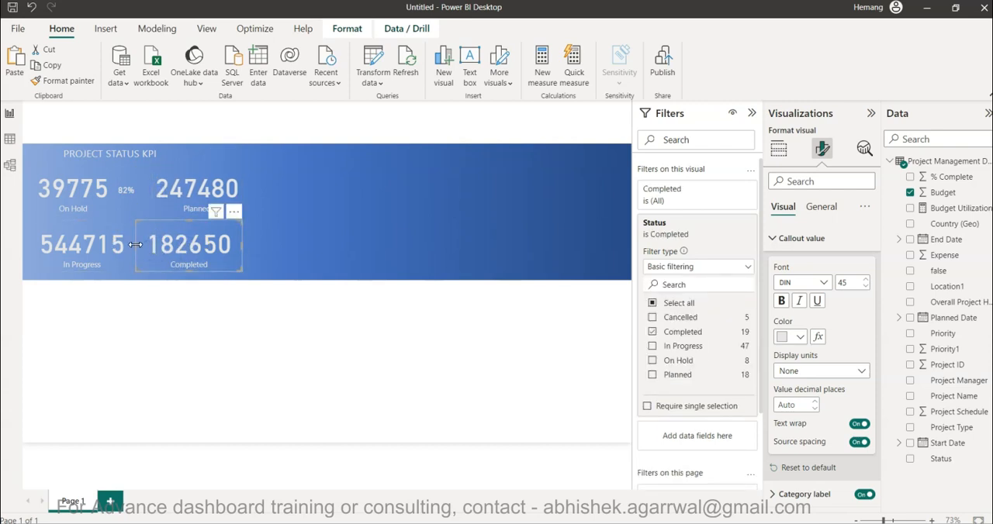
left_click_drag(135, 245, 144, 247)
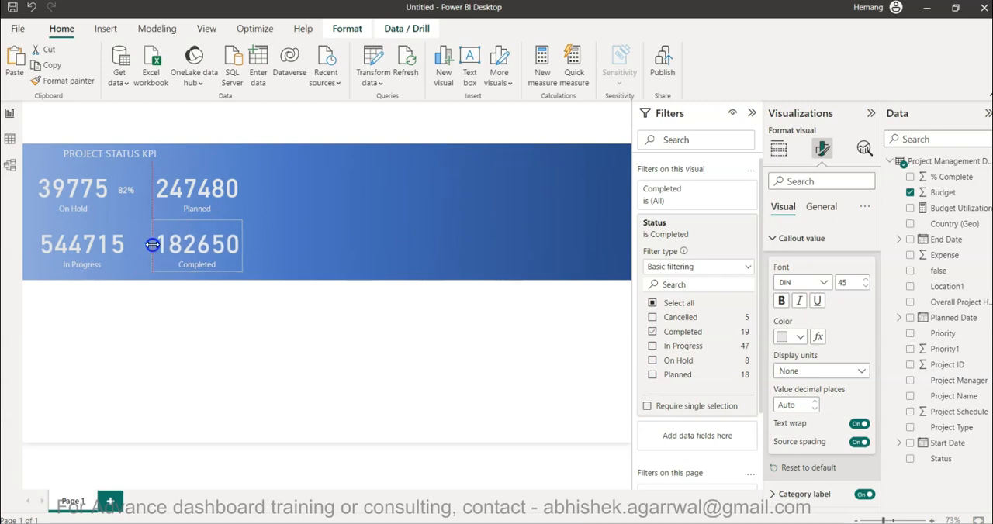
Narrow the In Progress card from its right edge to leave room for a percentage beside its value.
left_click(93, 256)
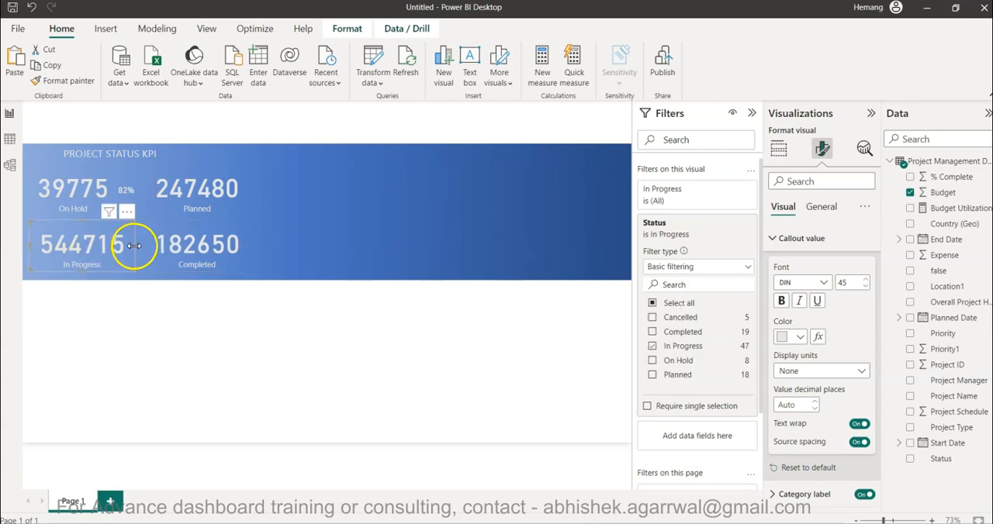
left_click_drag(135, 246, 125, 246)
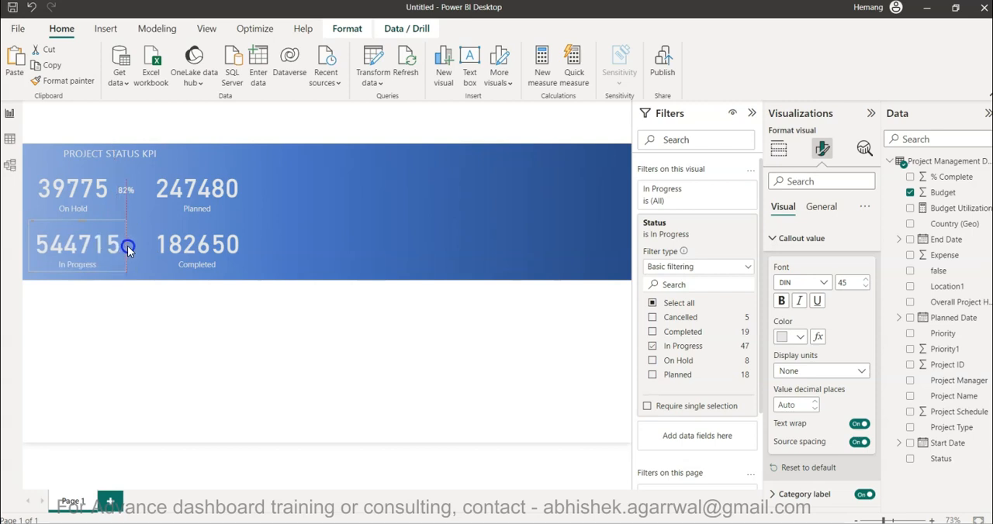
left_click(162, 347)
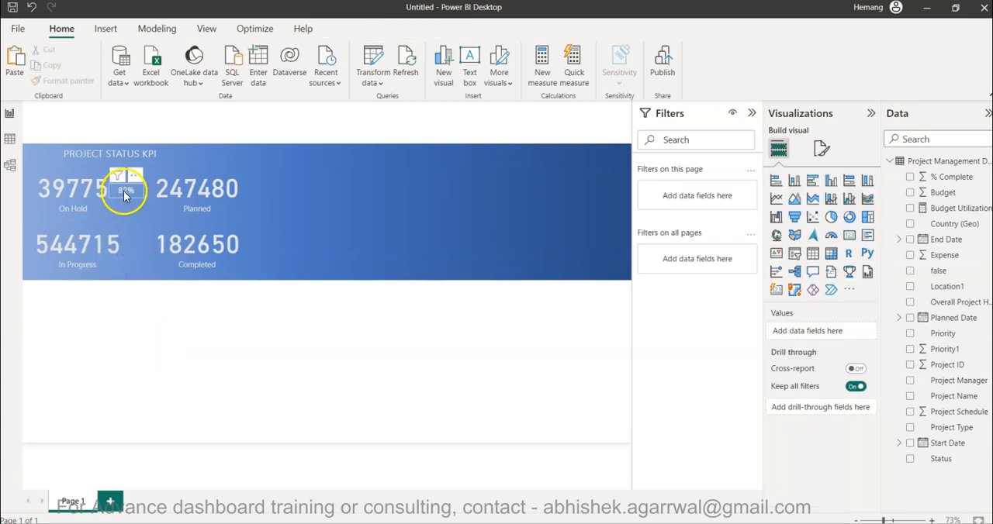
Widen the On Hold card slightly and nudge its Budget Utilization percentage card a little to the right.
left_click(105, 193)
left_click_drag(118, 190, 126, 190)
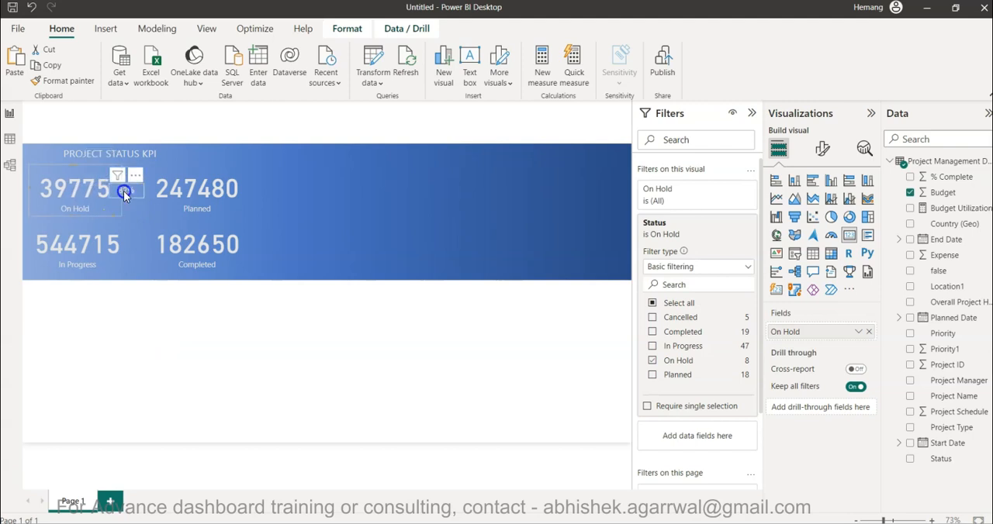
left_click(150, 309)
left_click(127, 191)
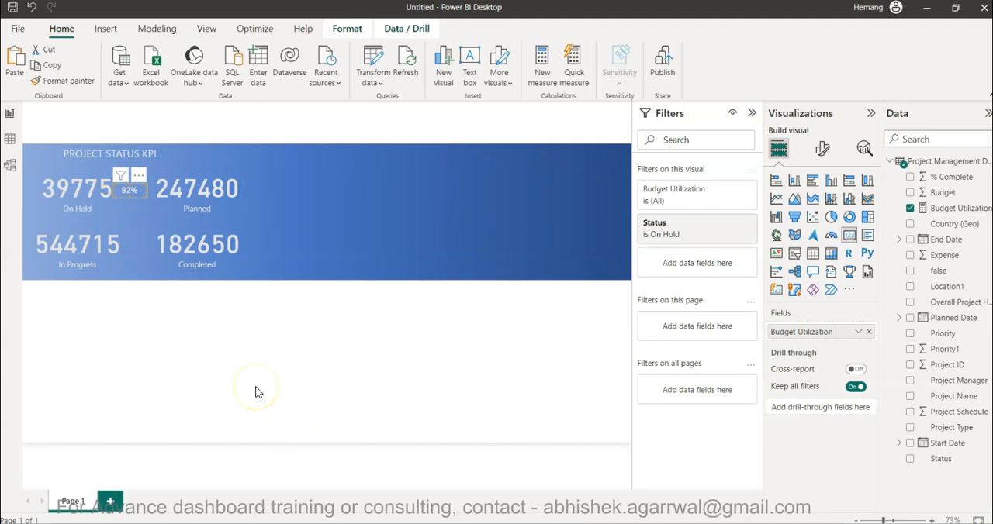
Paste copies of the percentage card beside the Planned, In Progress and Completed values, and align the left-column percentages vertically.
left_click_drag(134, 194, 136, 247)
key("ctrl+v")
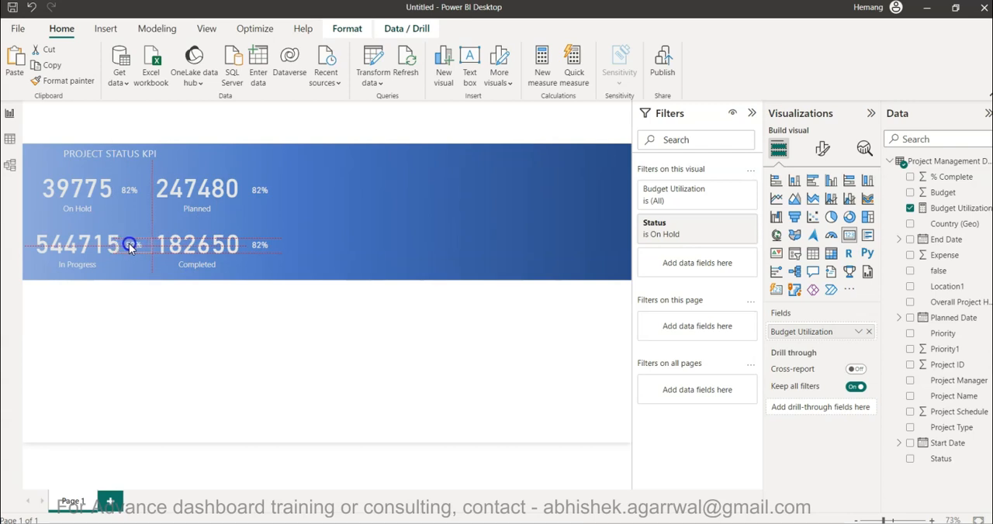
left_click_drag(130, 247, 132, 247)
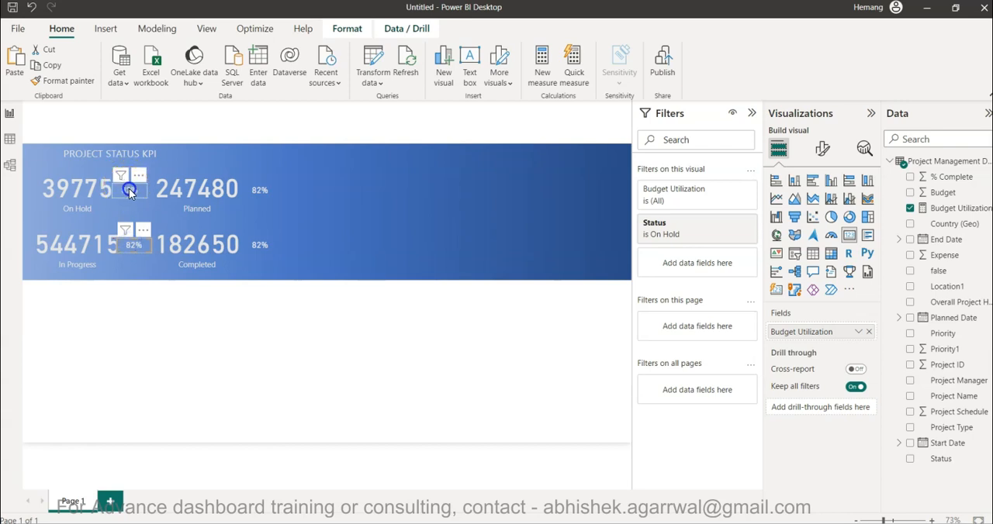
left_click(173, 357)
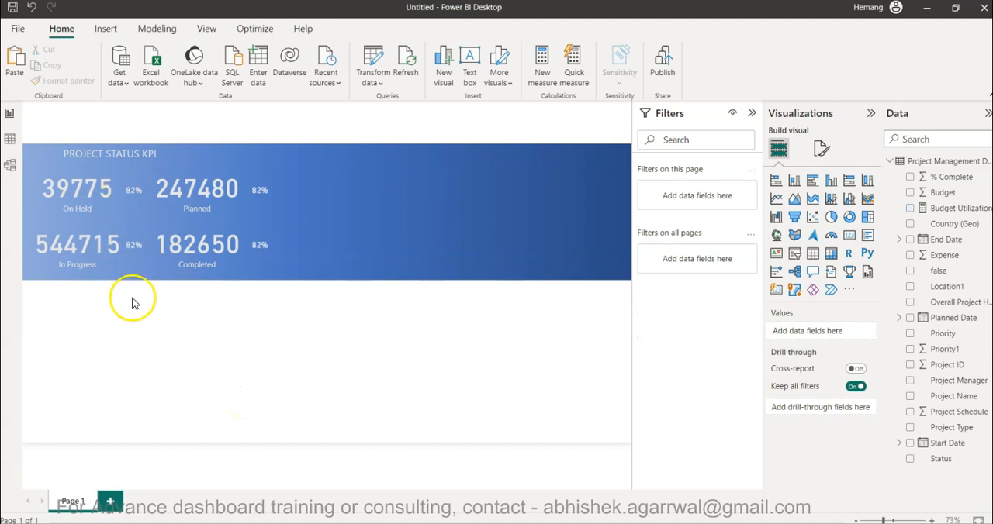
Change the Status filter of the percentage card beside the Planned value from On Hold to Planned.
left_click(262, 192)
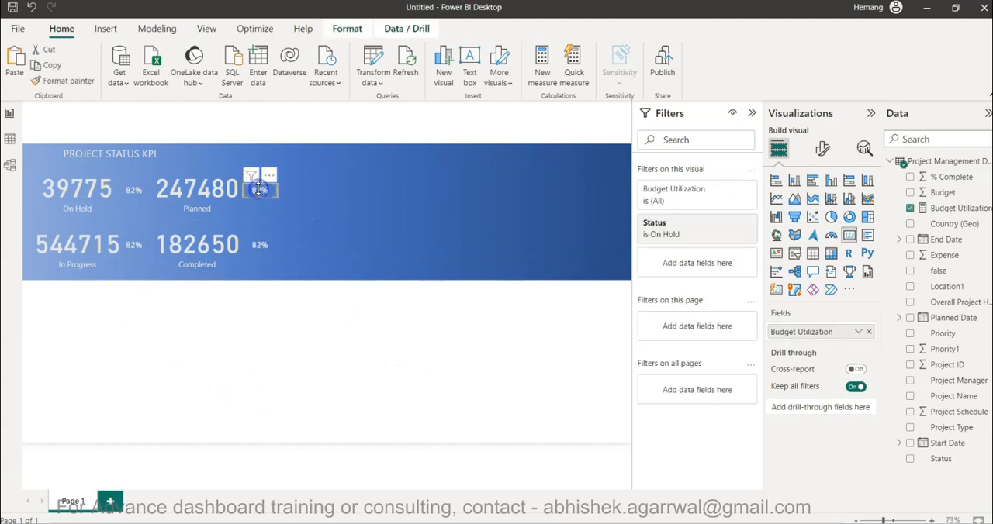
left_click(679, 238)
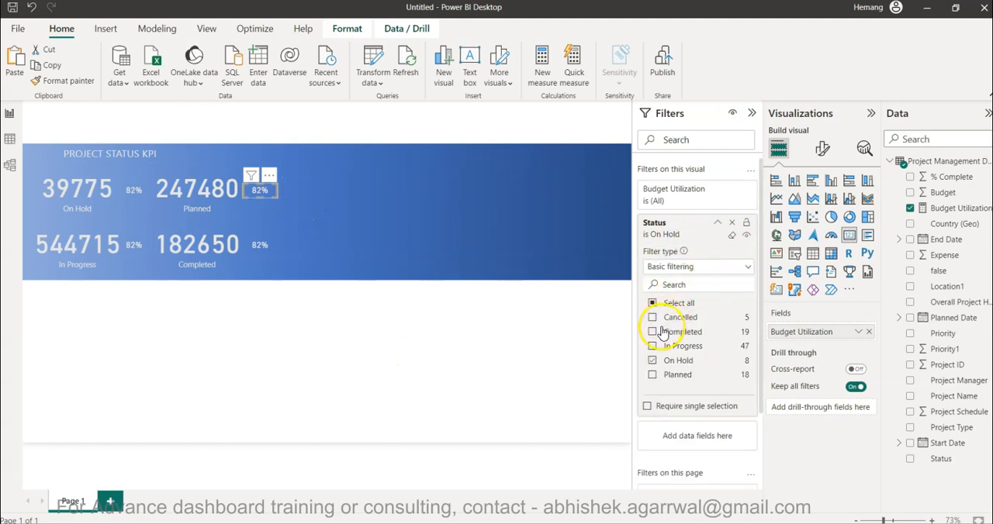
left_click(652, 376)
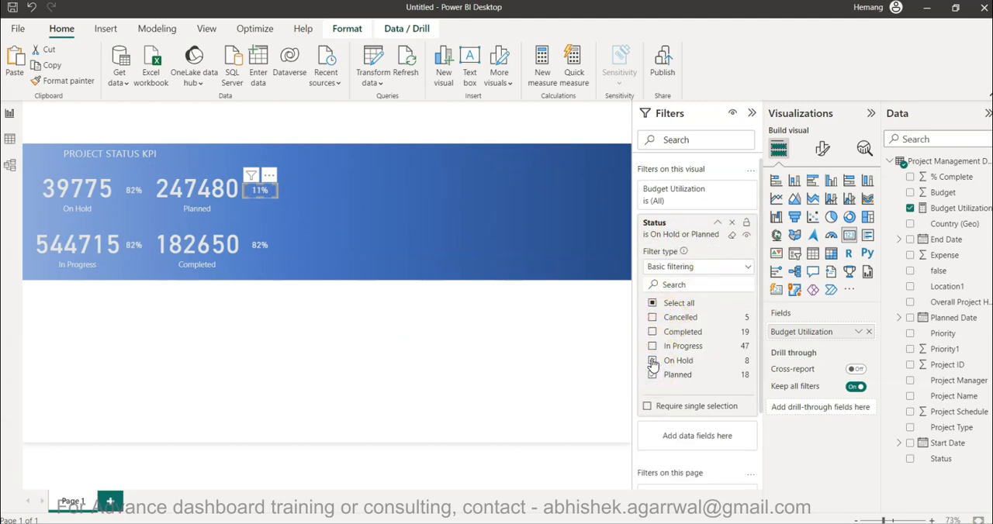
Filter the percentage card beside the In Progress value to the In Progress status only.
left_click(133, 248)
left_click(686, 239)
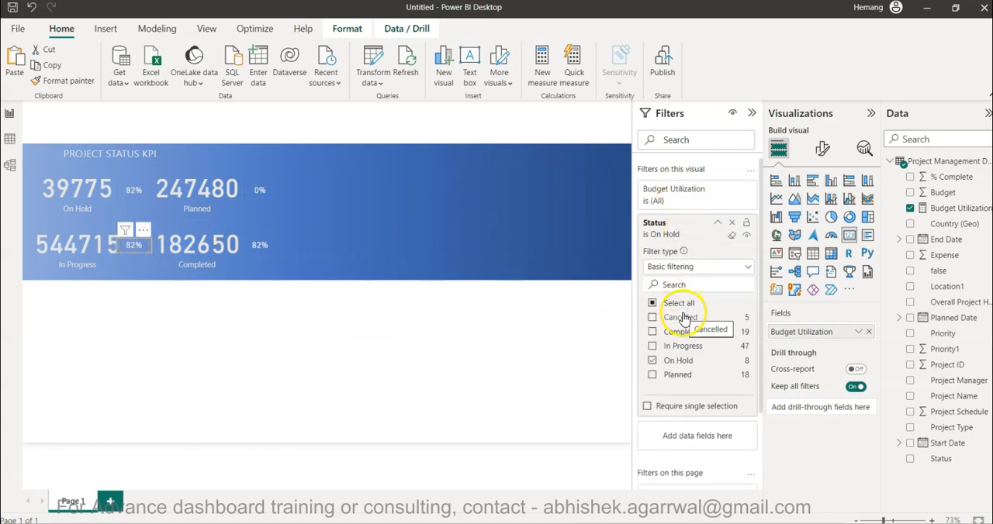
left_click(652, 361)
left_click(652, 347)
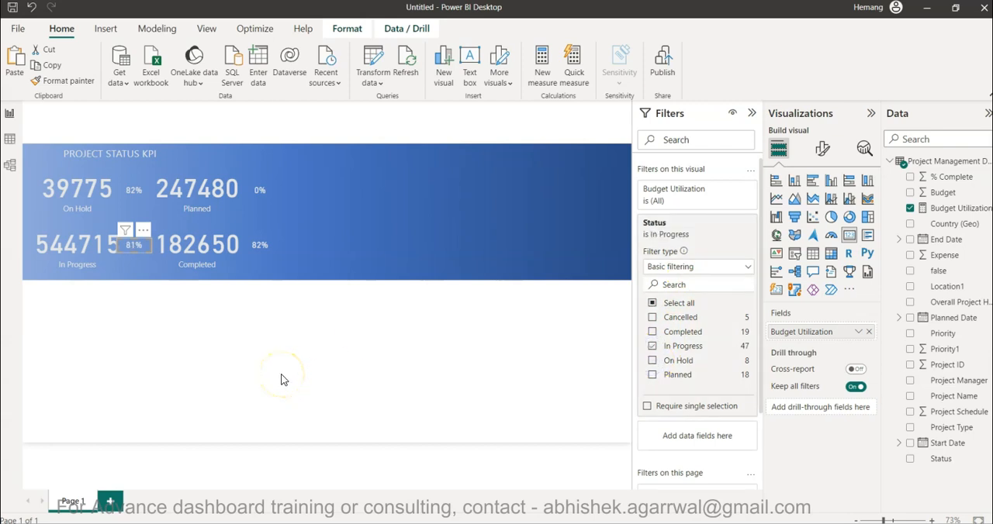
Set the Status filter of the percentage card beside the Completed value to Completed only, and deselect the card.
left_click(260, 245)
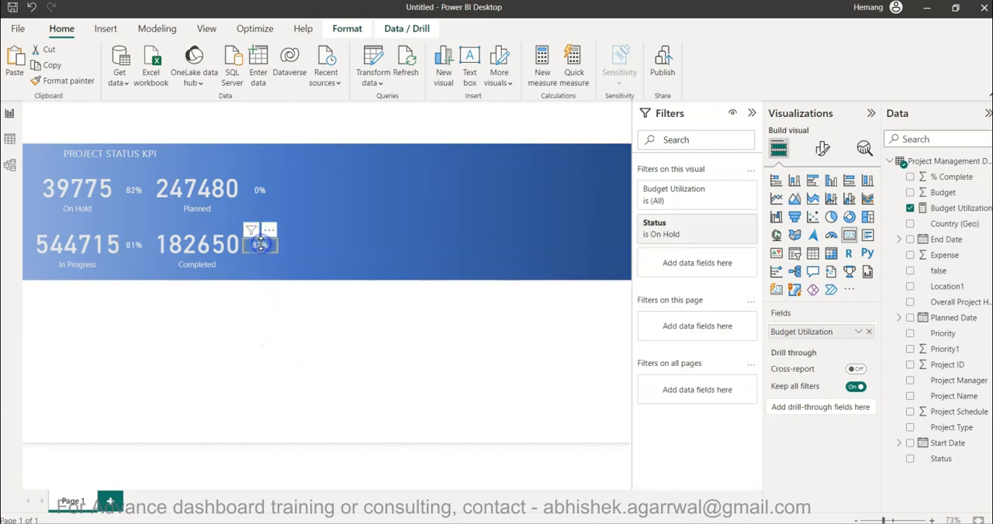
left_click(659, 227)
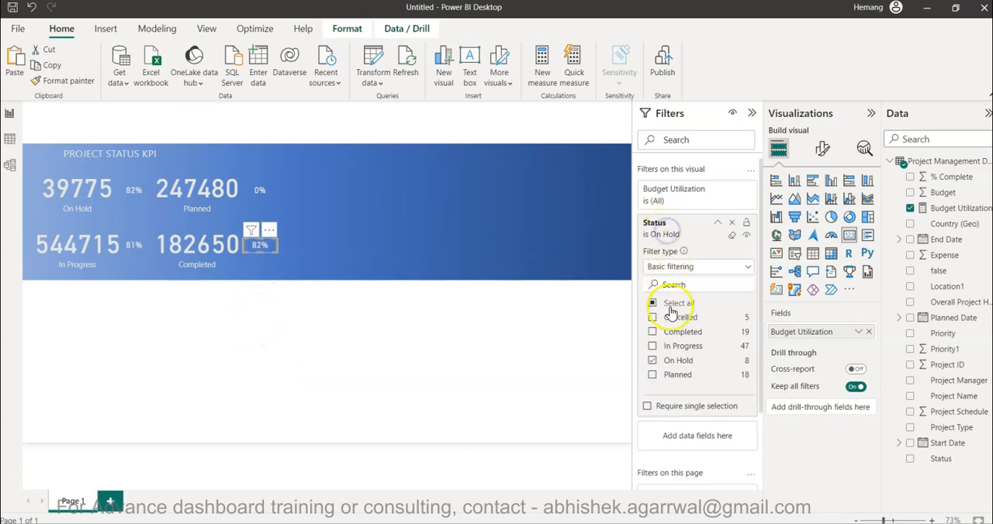
left_click(652, 334)
left_click(652, 362)
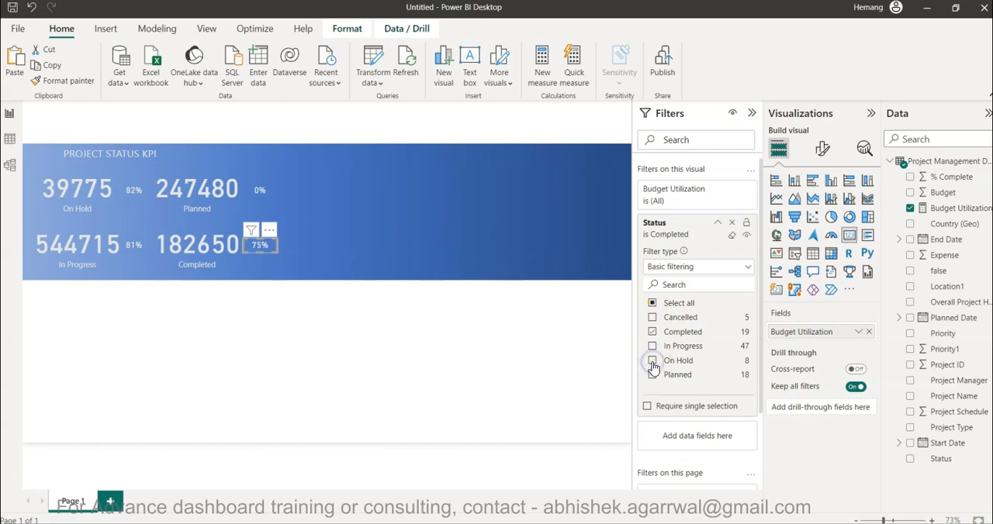
left_click(456, 400)
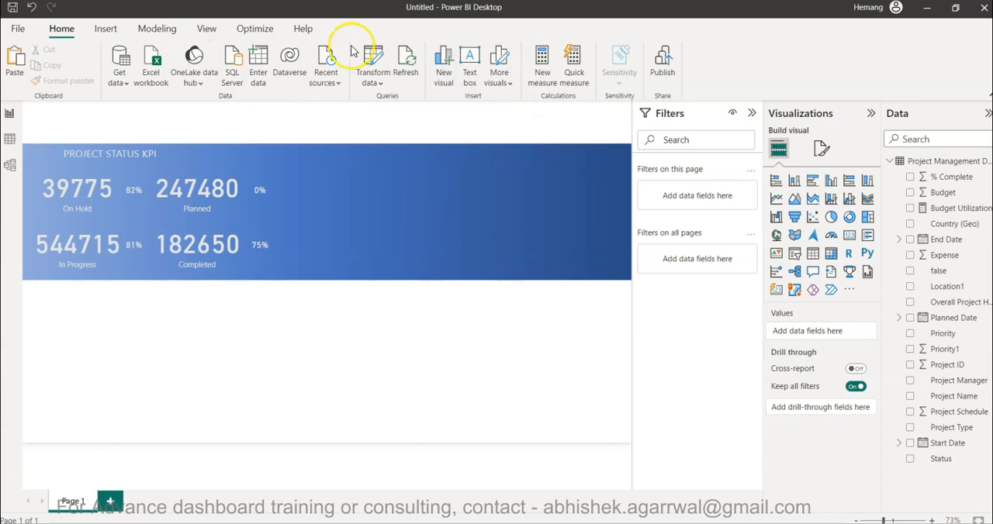
Insert a line shape on the page and set its shape rotation to 90°.
left_click(106, 29)
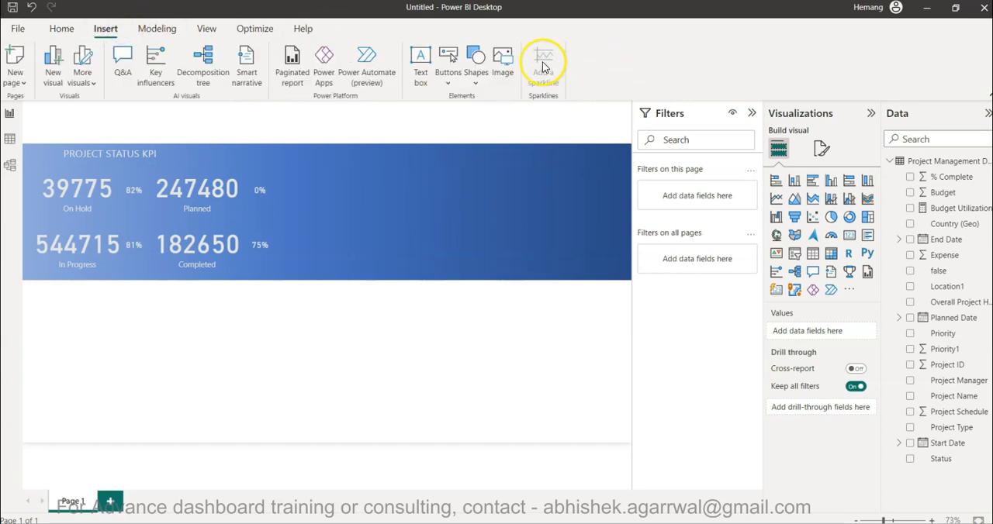
left_click(475, 68)
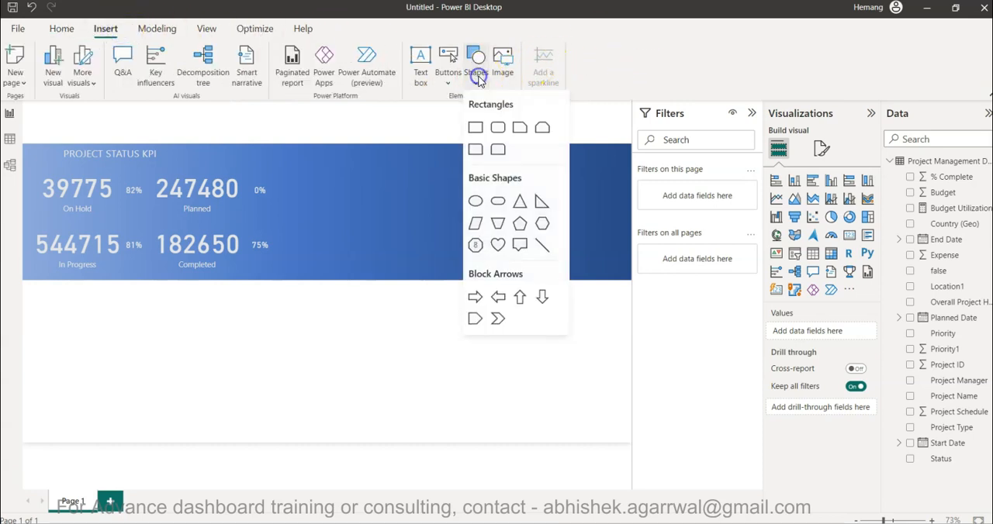
left_click(540, 245)
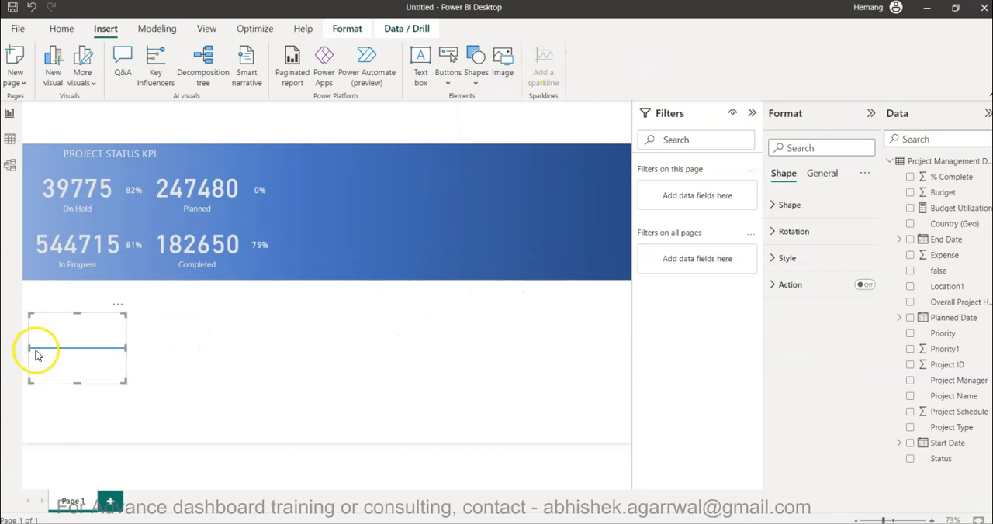
left_click(790, 205)
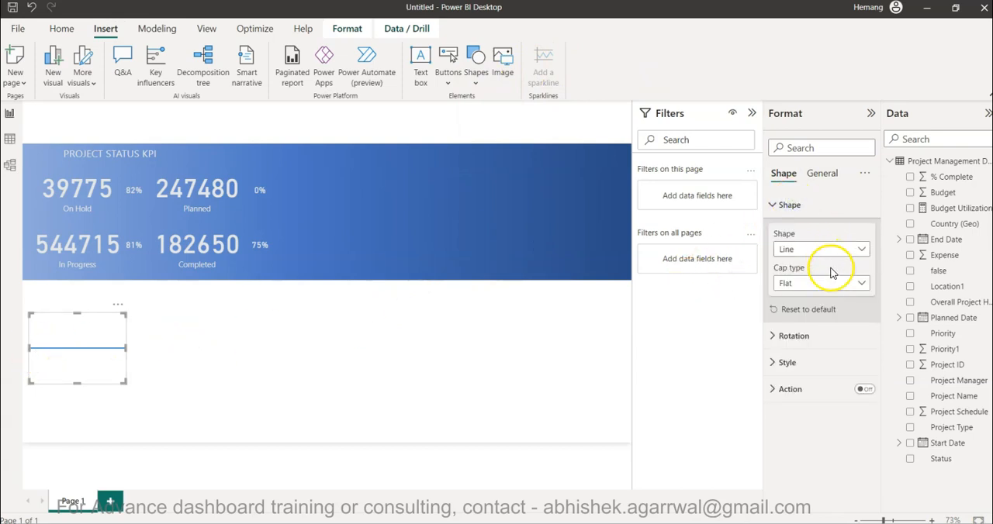
left_click(830, 337)
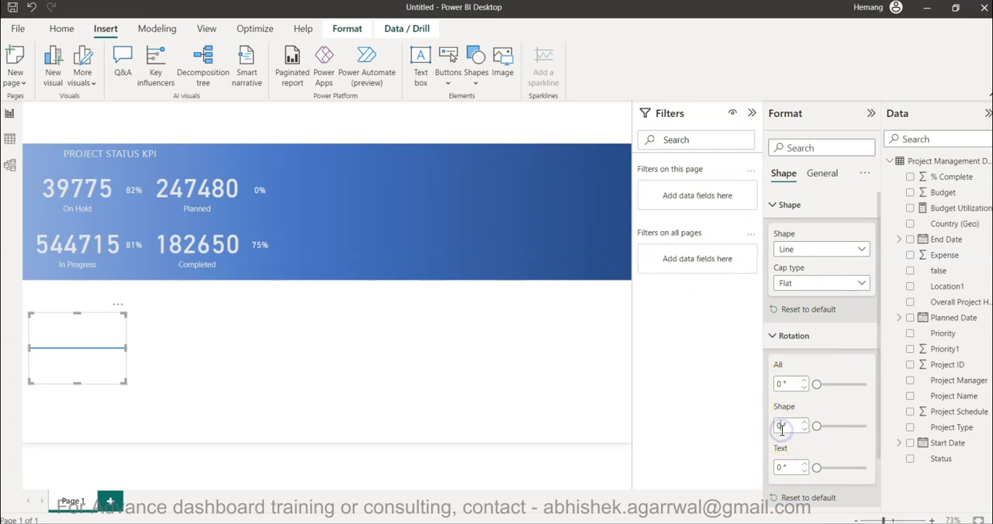
type("90")
key("Return")
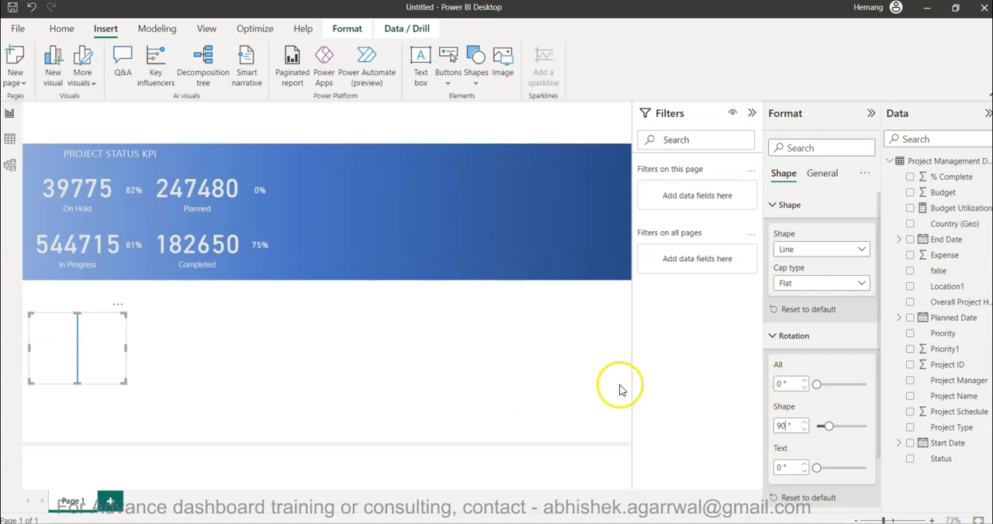
Set the border color of the vertical line to the lightest grey theme shade.
left_click(799, 339)
left_click(799, 363)
scroll(800, 362, "down", 4)
left_click(798, 358)
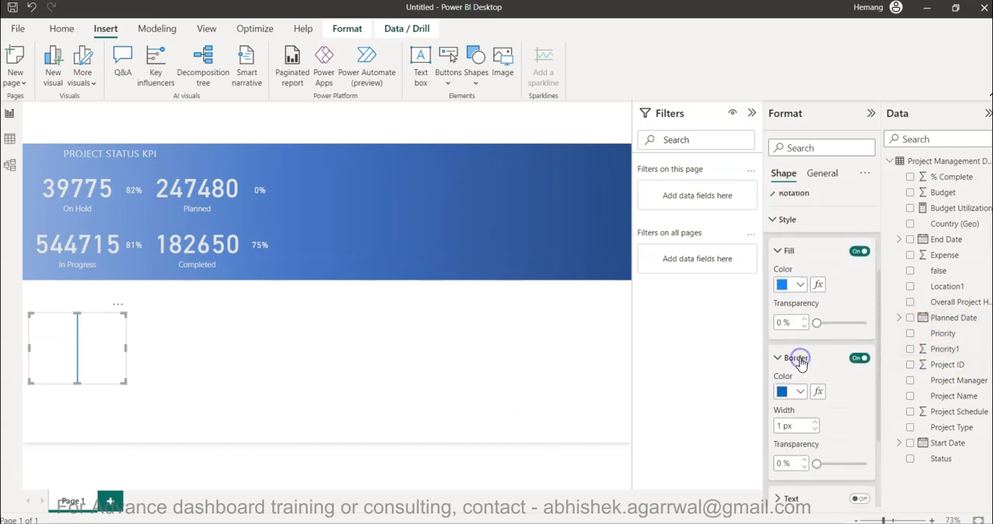
left_click(791, 396)
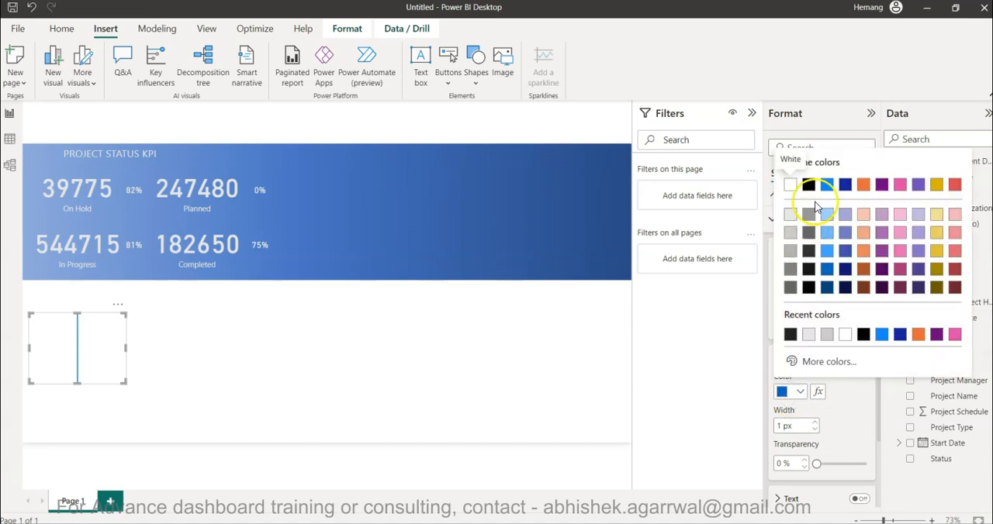
left_click(790, 214)
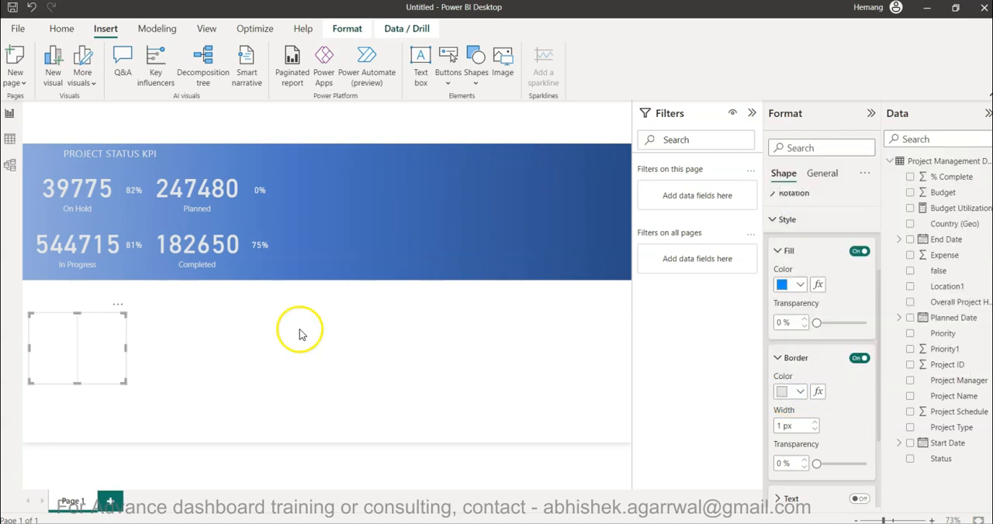
Shrink the vertical line to a short divider and place it between the On Hold value and its percentage.
left_click_drag(124, 347, 117, 187)
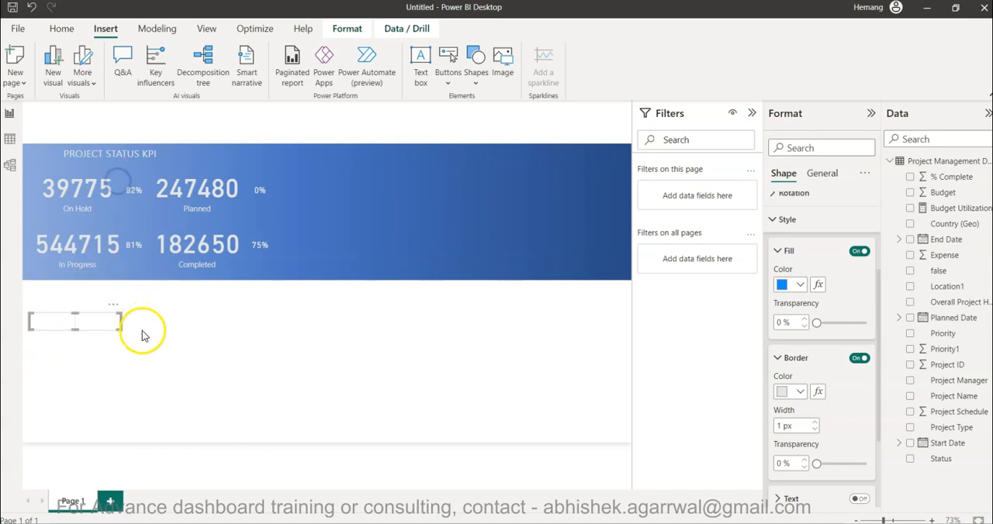
left_click_drag(121, 322, 46, 330)
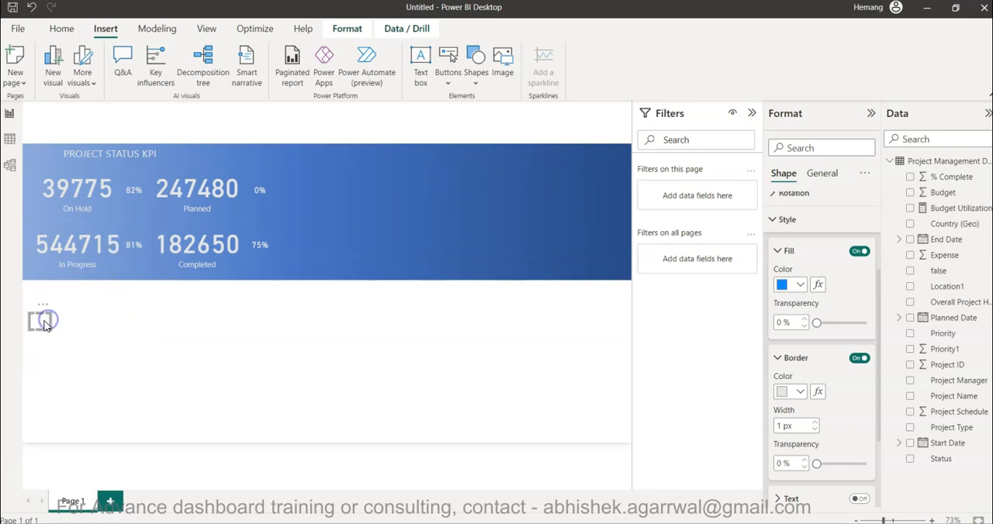
left_click_drag(41, 324, 121, 196)
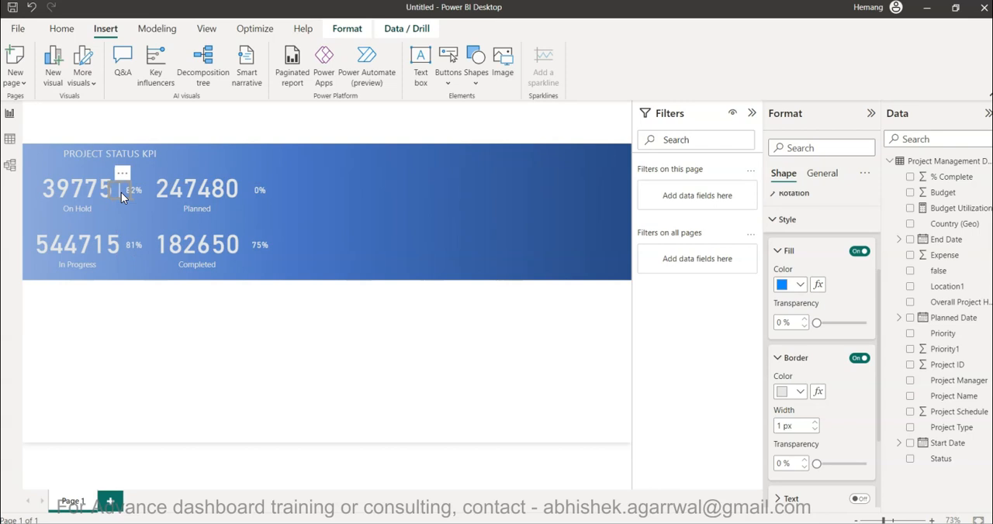
Paste copies of the divider between the Planned, Completed and In Progress values and their percentages.
key("ctrl+v")
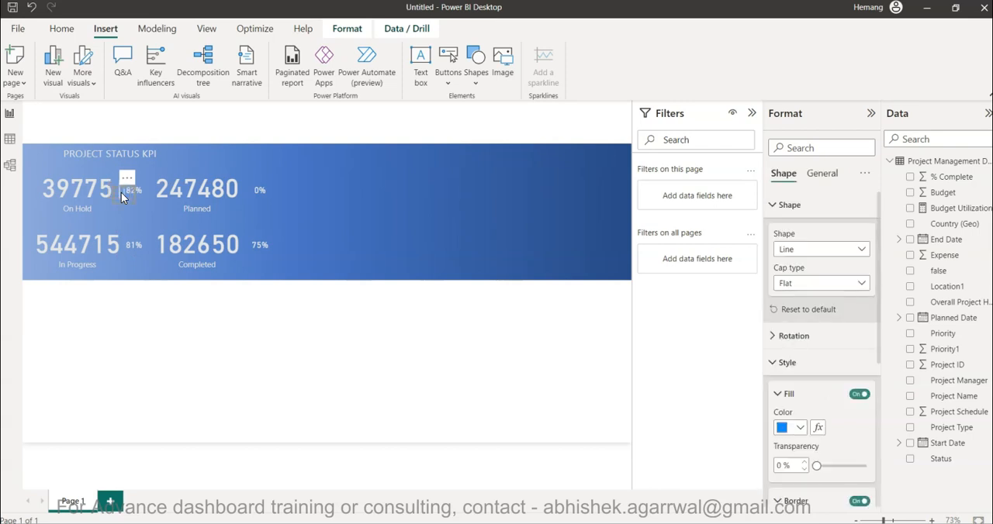
left_click_drag(125, 194, 249, 247)
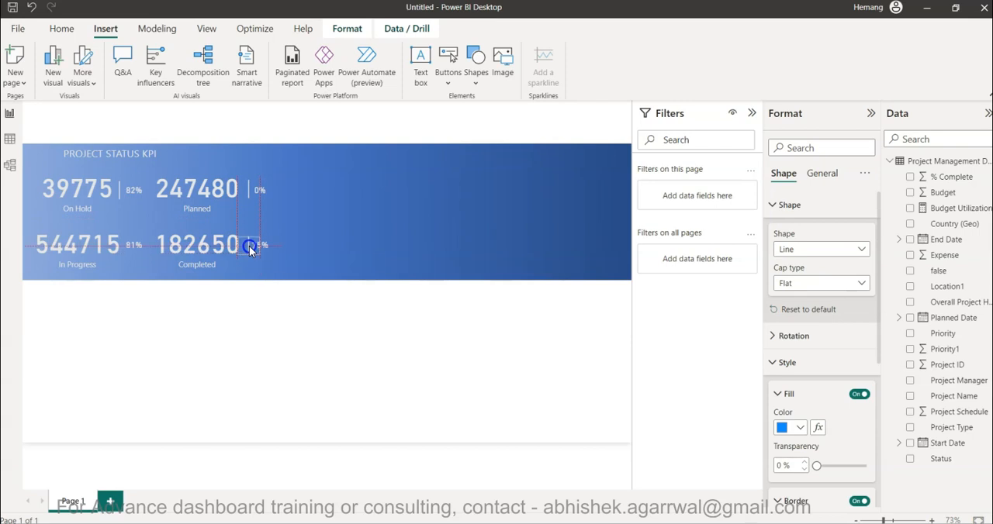
left_click_drag(247, 246, 121, 249)
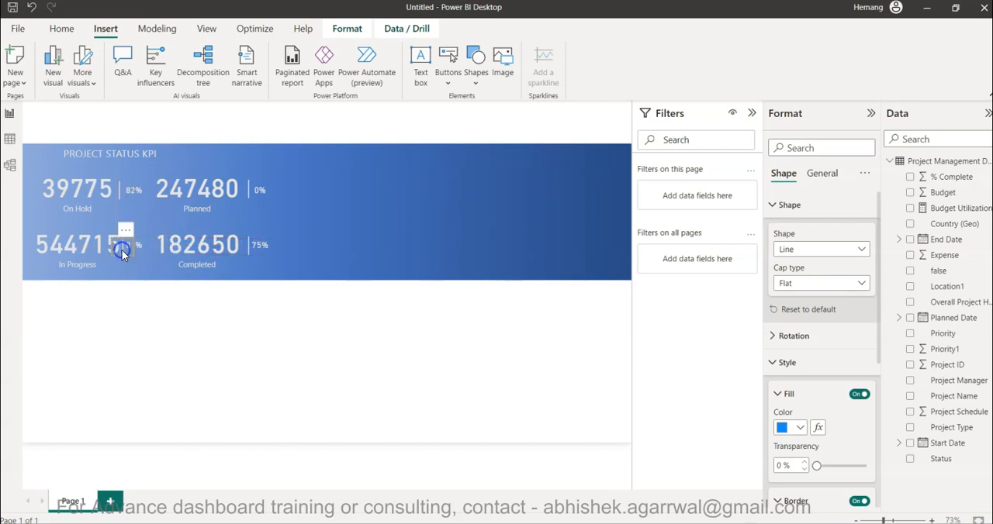
Nudge the In Progress percentage card and its divider slightly away from the In Progress value.
left_click(142, 335)
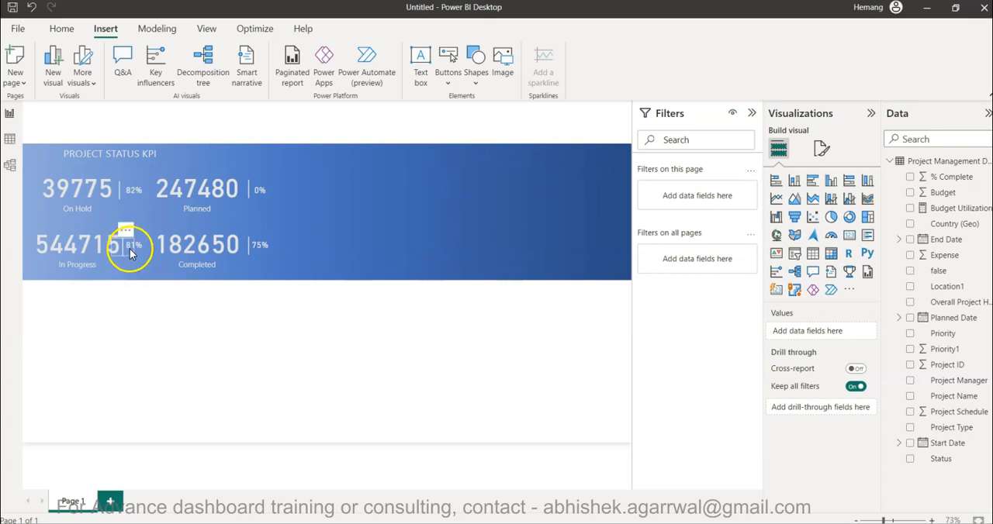
left_click(135, 249)
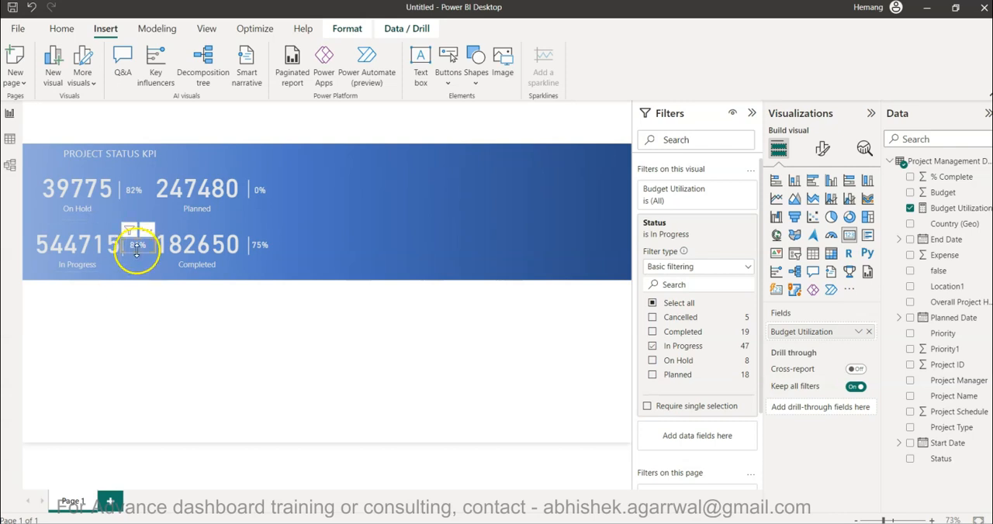
left_click(165, 329)
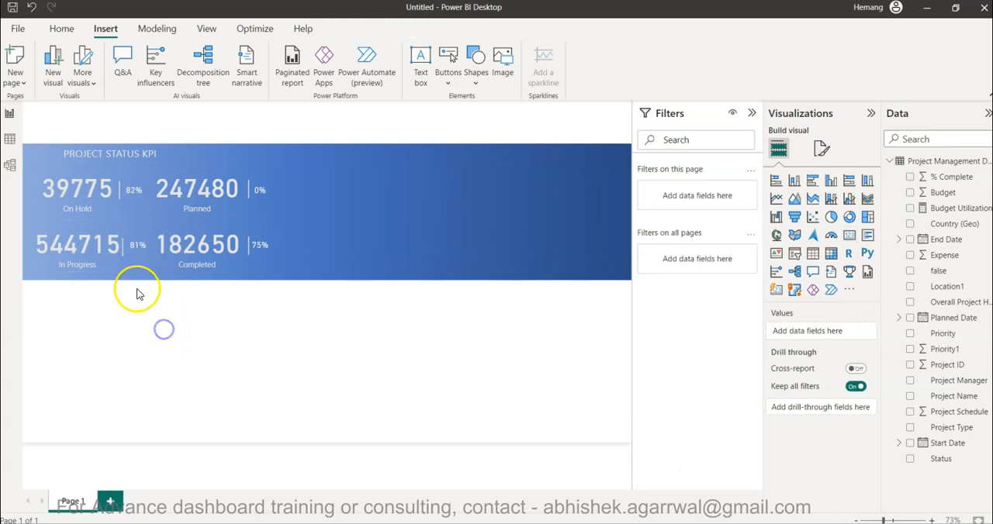
left_click(127, 250)
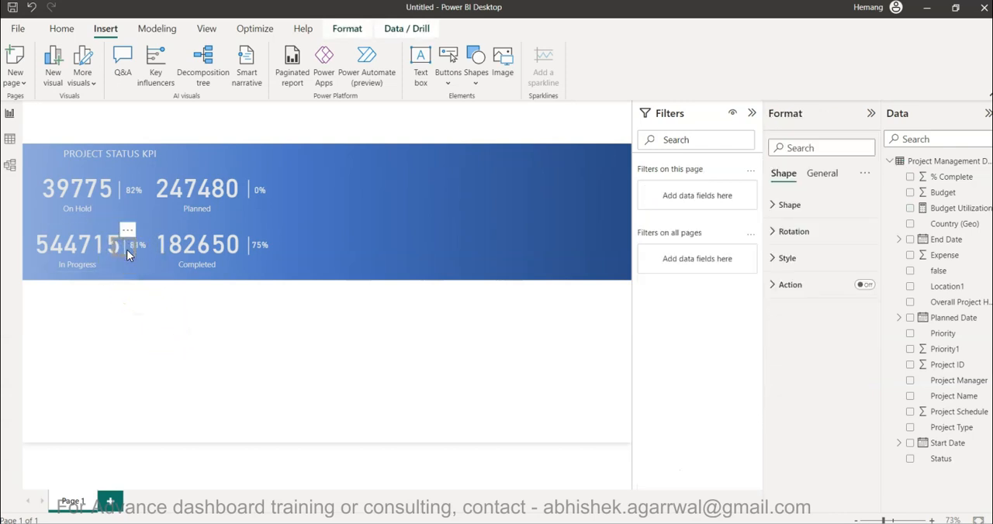
left_click(165, 321)
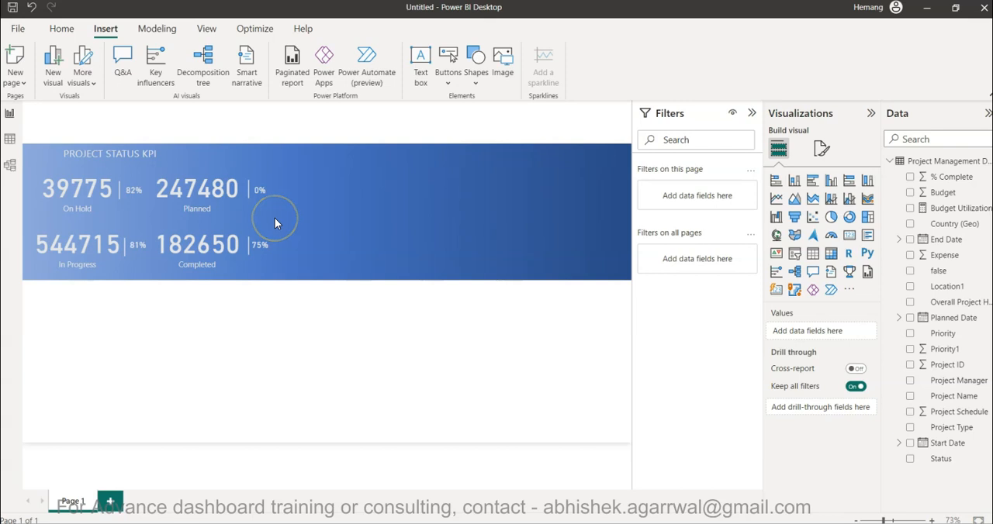
Duplicate the divider beside the Completed value onto the blank canvas area and set the copy's shape rotation to 0°.
left_click(470, 77)
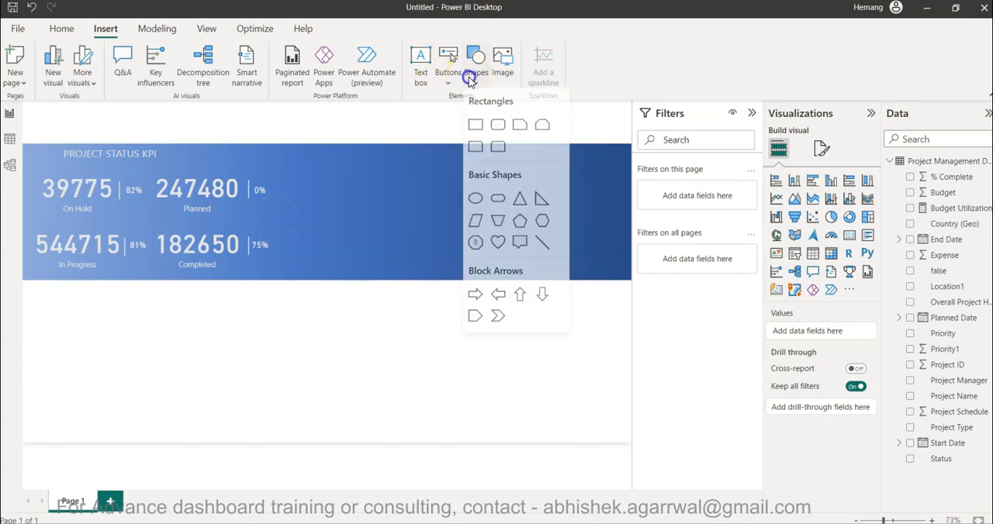
left_click(534, 242)
left_click(247, 251)
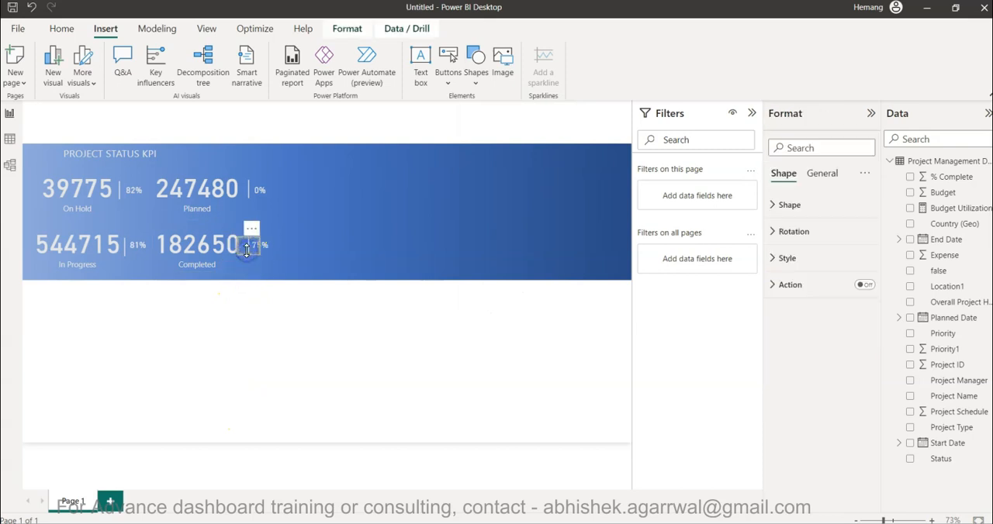
left_click_drag(247, 250, 286, 332)
left_click(800, 259)
left_click(809, 230)
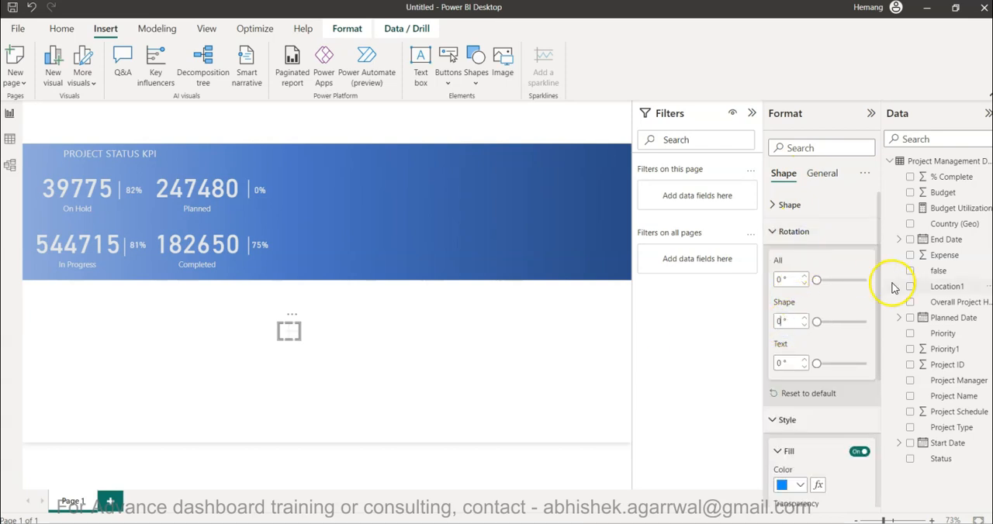
left_click(799, 236)
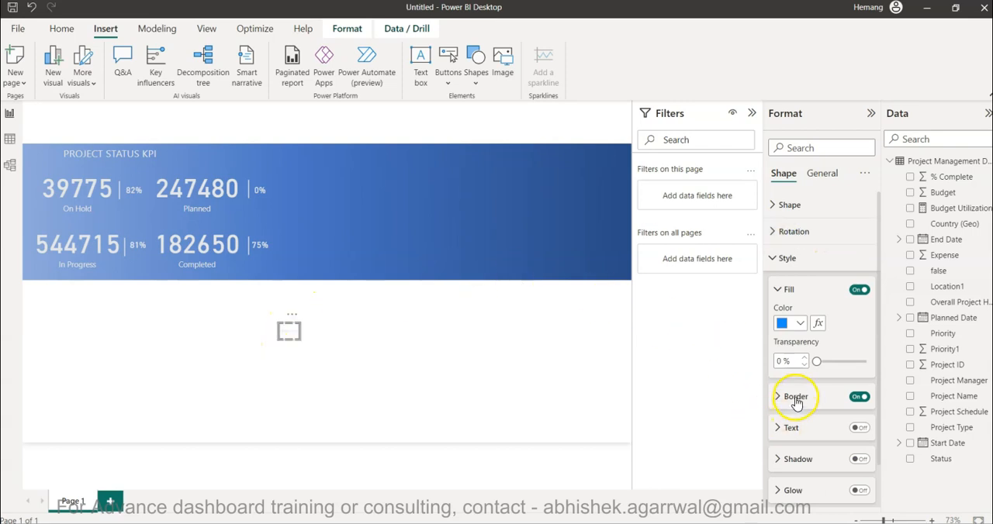
left_click(791, 203)
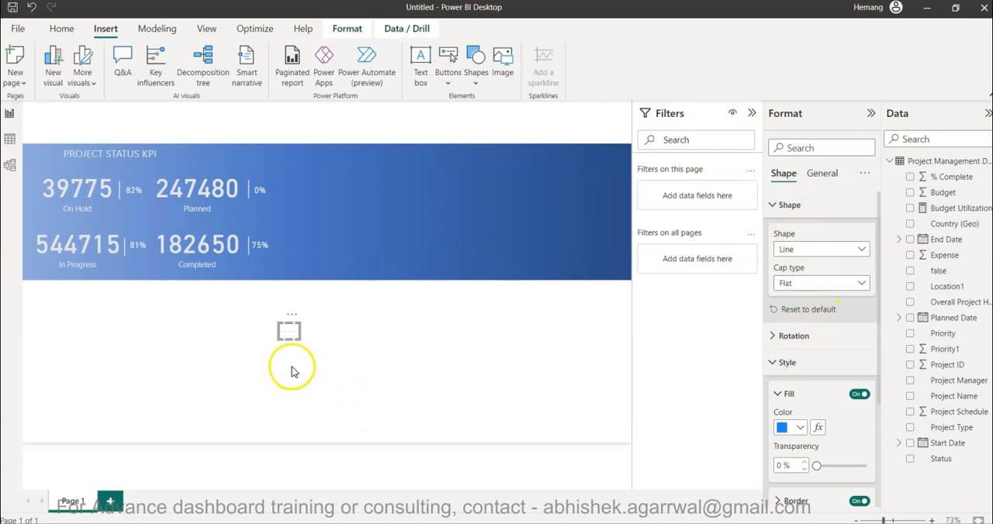
Lengthen the horizontal line to the full width of the KPI cards and position it between their two rows.
left_click_drag(280, 333, 104, 342)
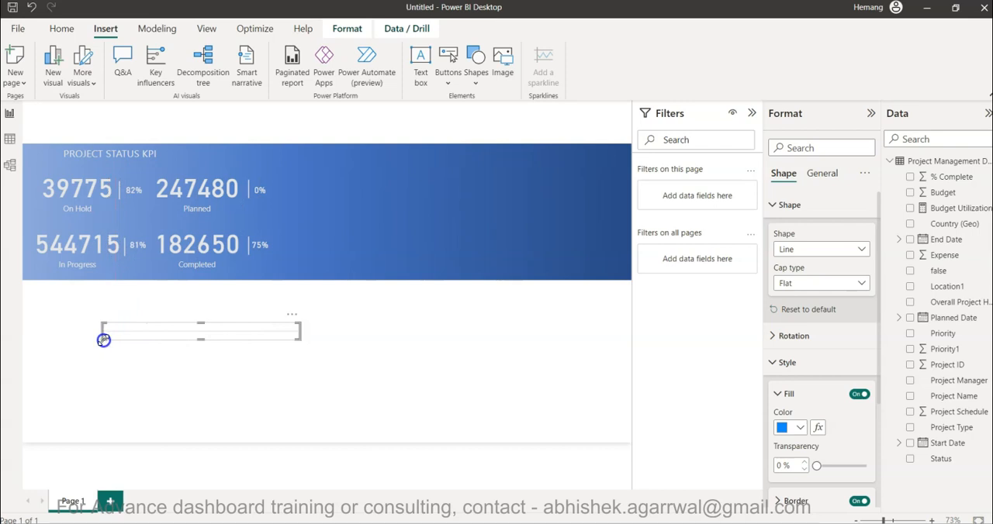
left_click_drag(173, 329, 109, 219)
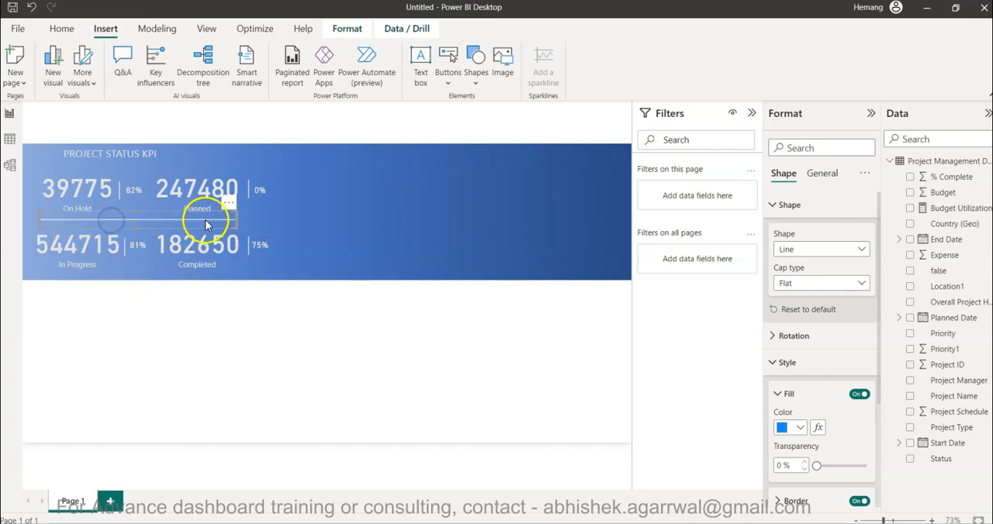
left_click_drag(237, 219, 269, 222)
left_click(146, 223)
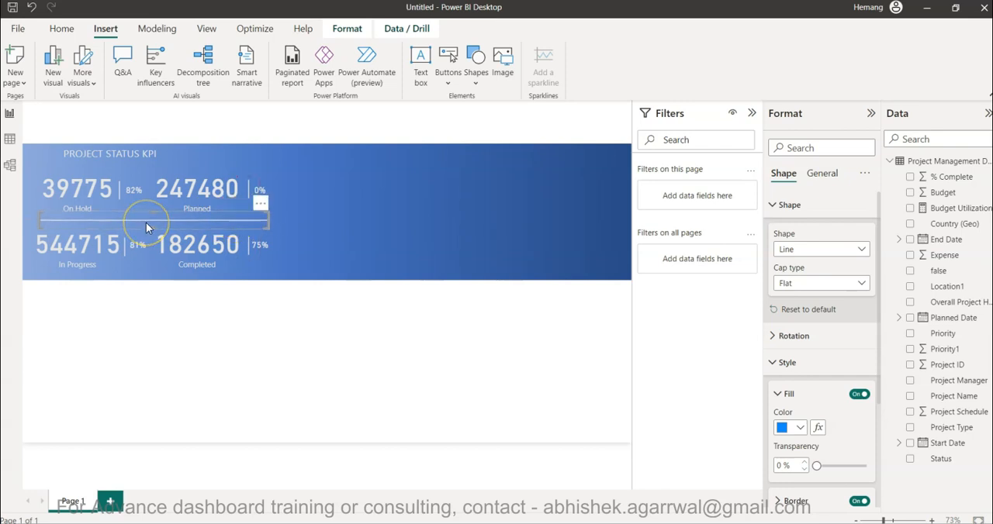
key("Left")
key("Left")
key("Left")
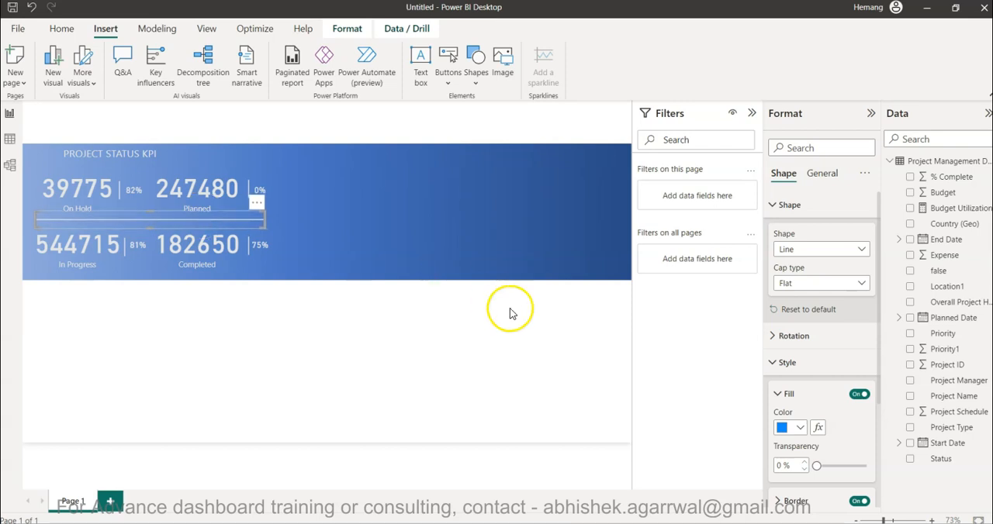
Set the border transparency of the horizontal divider to 50%.
scroll(830, 415, "down", 3)
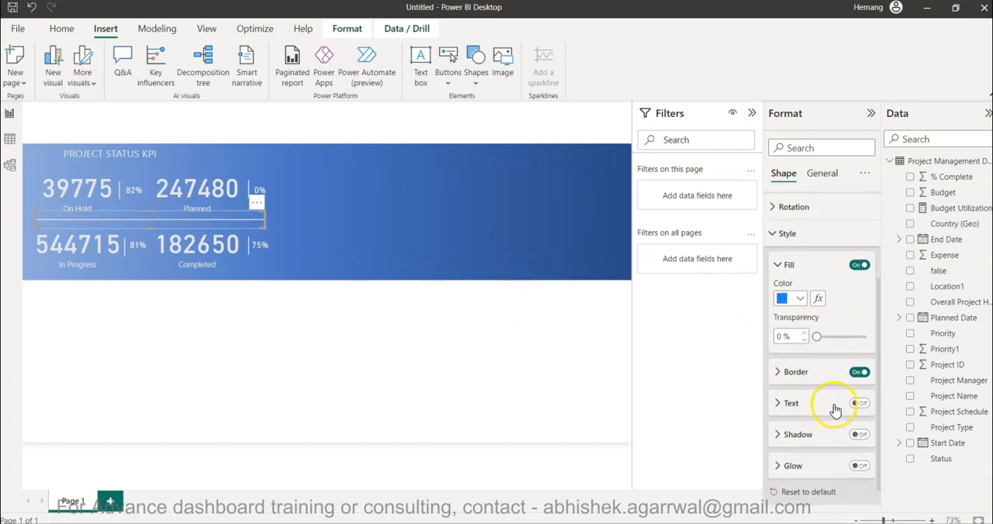
left_click(796, 373)
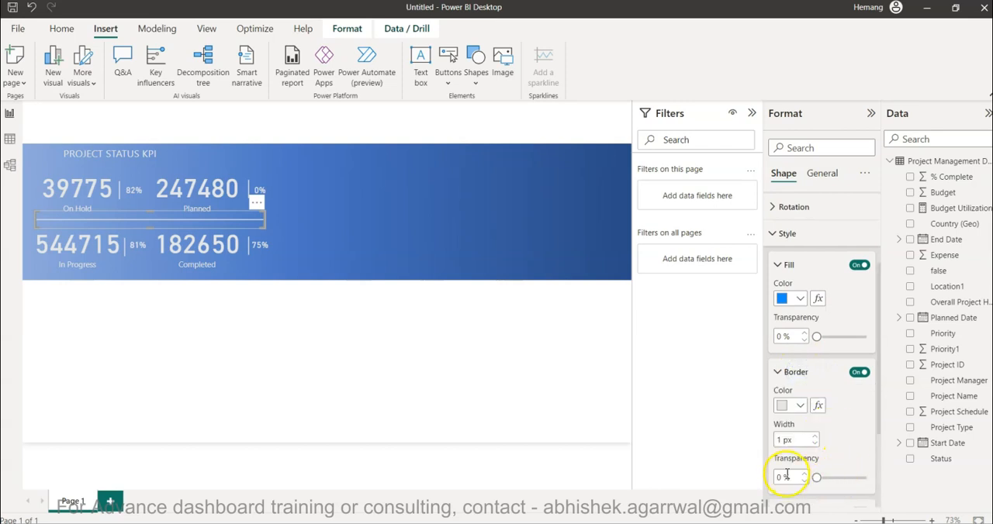
type("50")
left_click(477, 369)
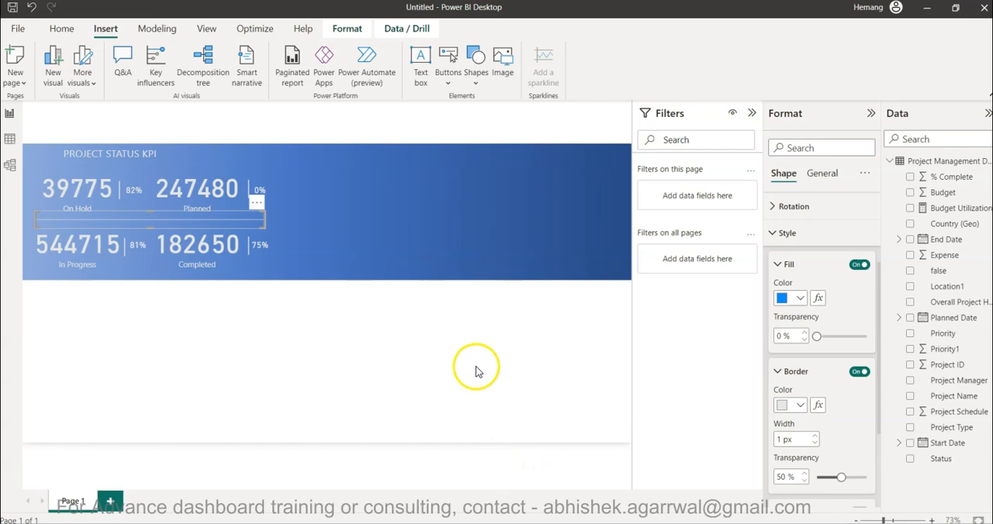
Duplicate the horizontal divider and move the copy to the blank area below the blue banner.
left_click(193, 250)
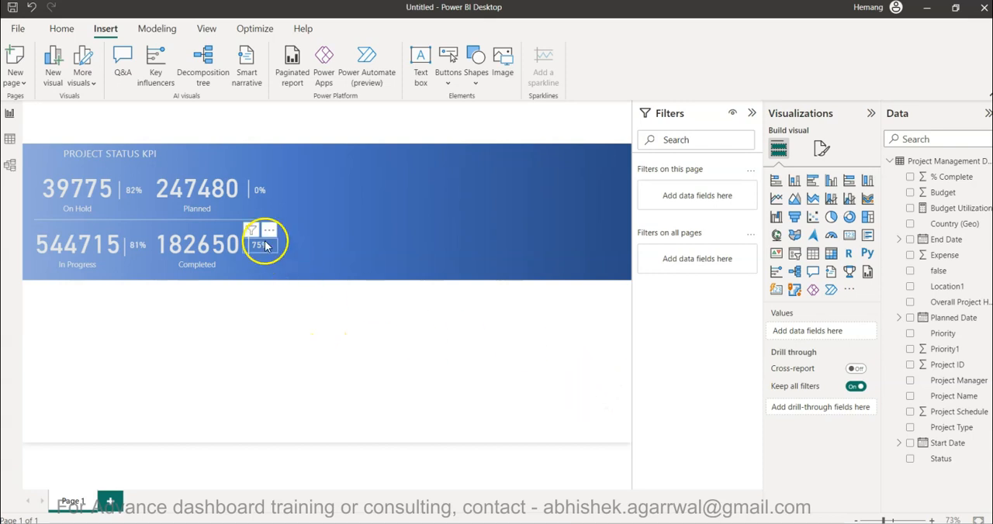
left_click(228, 224)
key("ctrl+c")
key("ctrl+v")
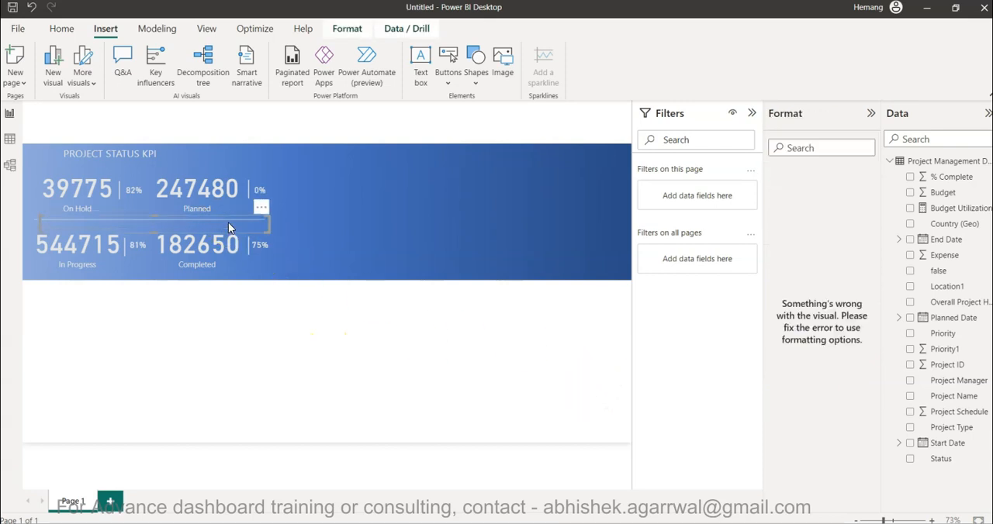
left_click_drag(229, 224, 365, 378)
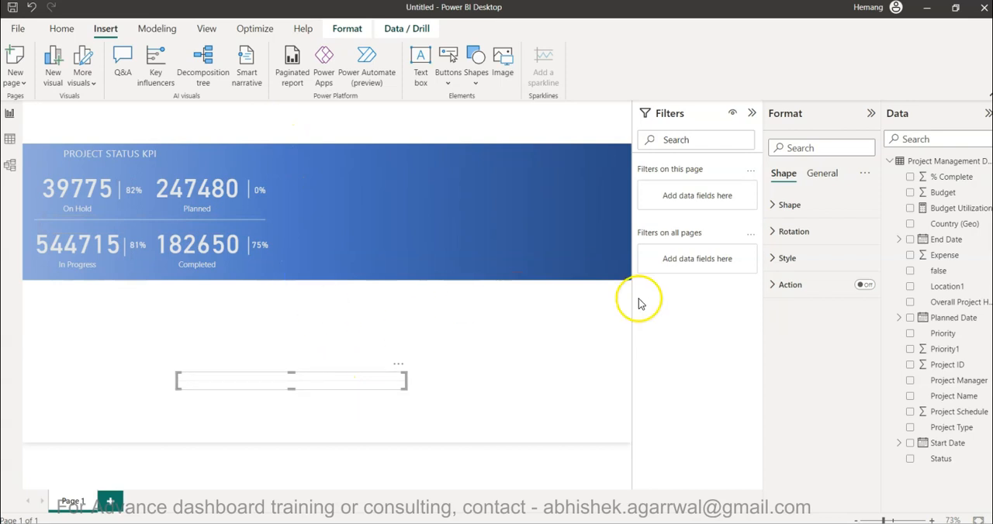
Set the copied line's shape rotation to 90° and stretch its box taller so the vertical line becomes longer.
left_click(809, 230)
double_click(785, 327)
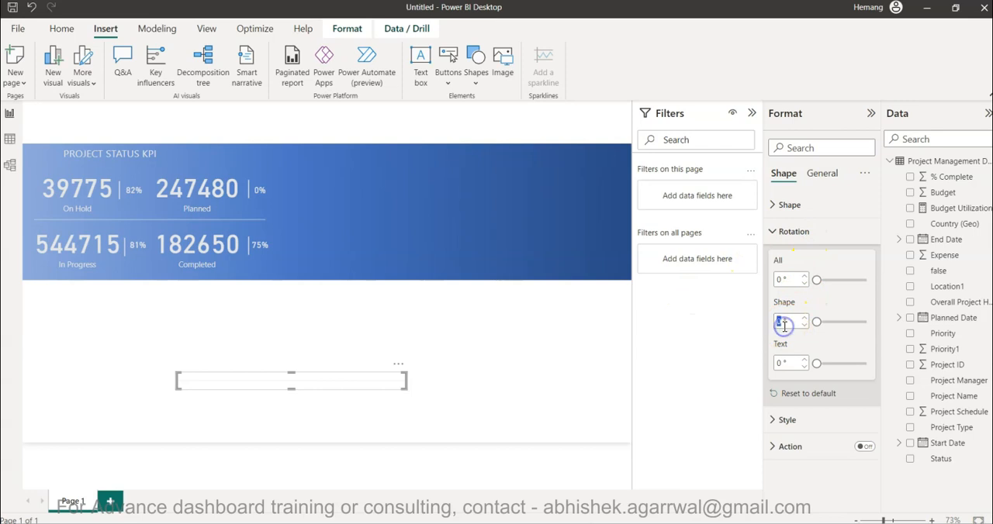
key("Tab")
key("Tab")
left_click_drag(291, 373, 296, 308)
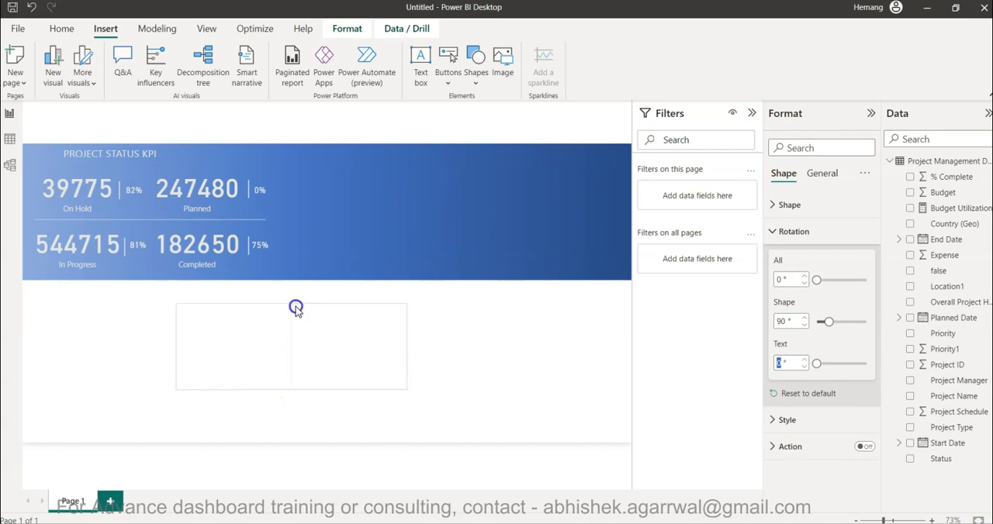
Move the vertical line onto the blue banner and resize its box to be narrower and span the banner's full height.
left_click_drag(300, 344, 294, 191)
left_click_drag(167, 194, 280, 197)
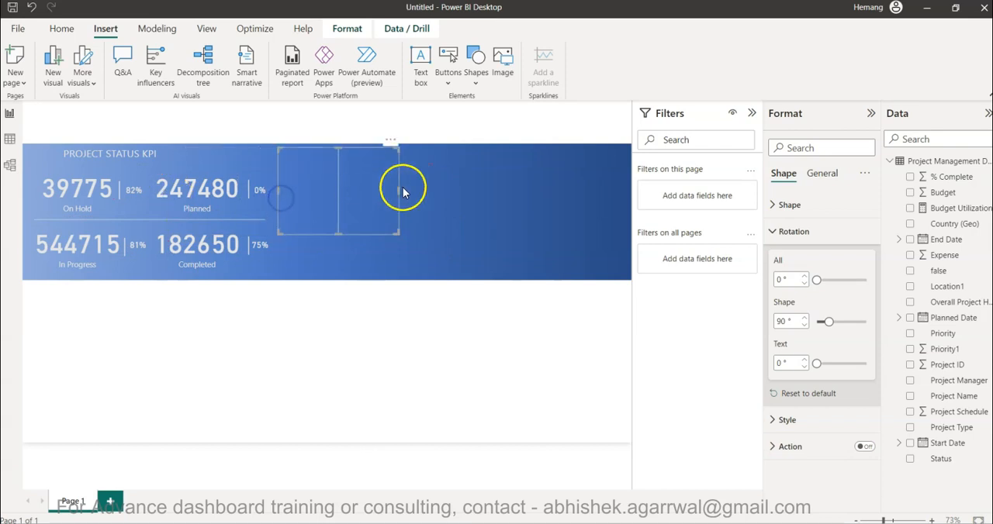
left_click(400, 191)
left_click(332, 194)
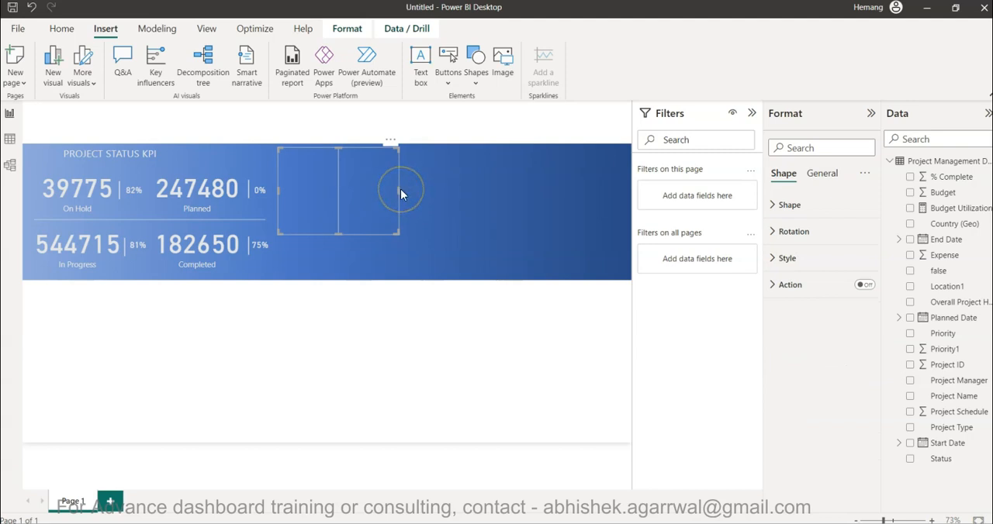
left_click_drag(400, 189, 332, 215)
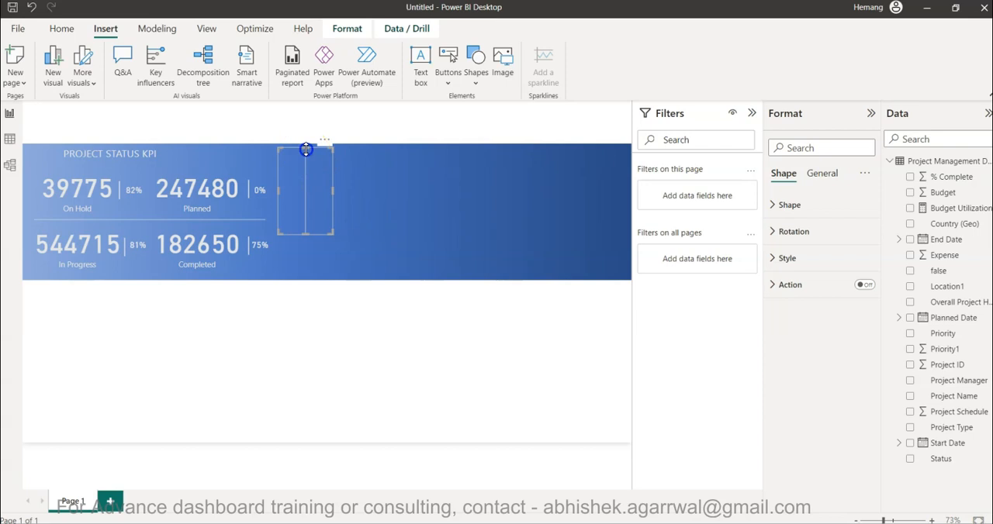
left_click_drag(309, 147, 306, 254)
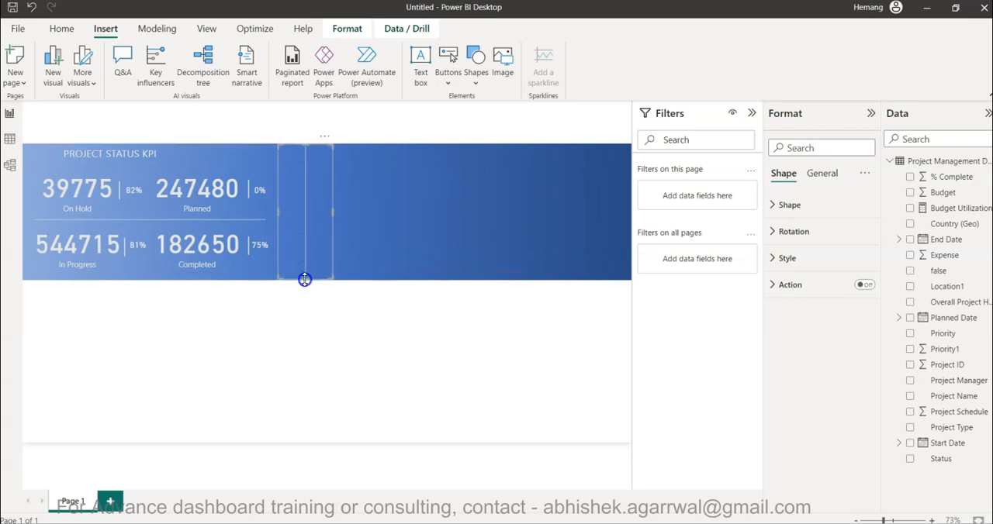
Narrow the vertical line's box to a thin strip and position it directly beside the Planned and Completed KPI cards.
left_click_drag(333, 223, 284, 225)
key("Left")
key("Left")
key("Left")
key("Left")
key("Left")
key("Left")
key("Left")
key("Left")
key("Left")
key("Left")
key("Left")
key("Left")
key("Left")
left_click(302, 289)
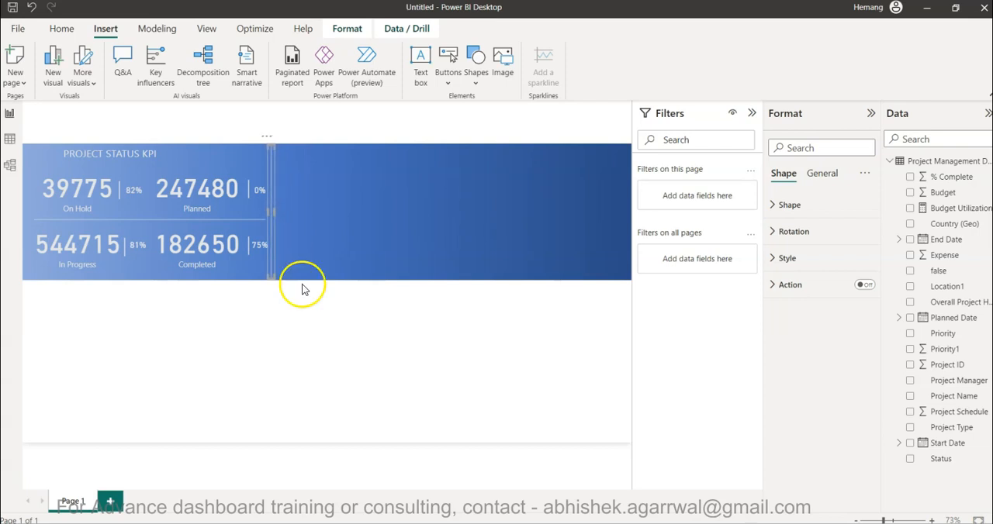
left_click(315, 353)
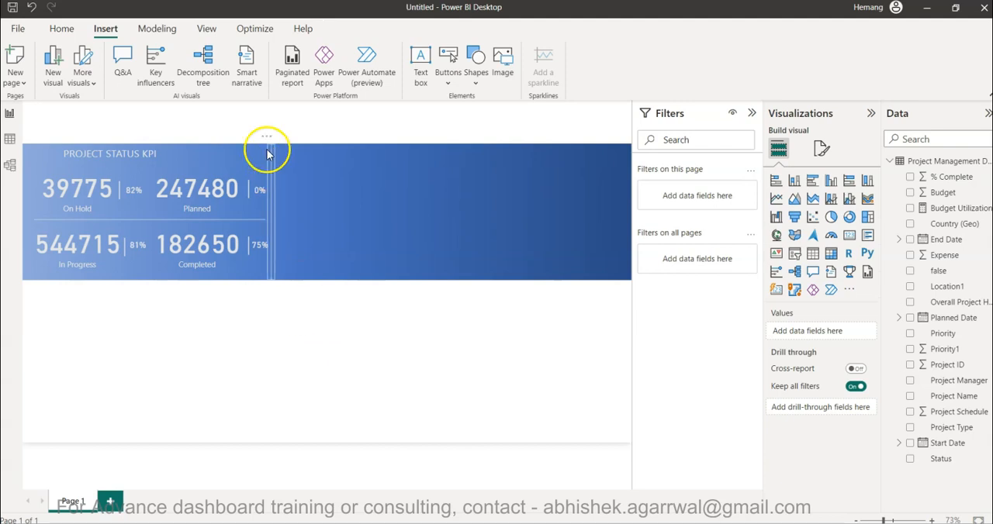
Save the report as pm_yt in the 3 Project Mgmt folder.
left_click(11, 9)
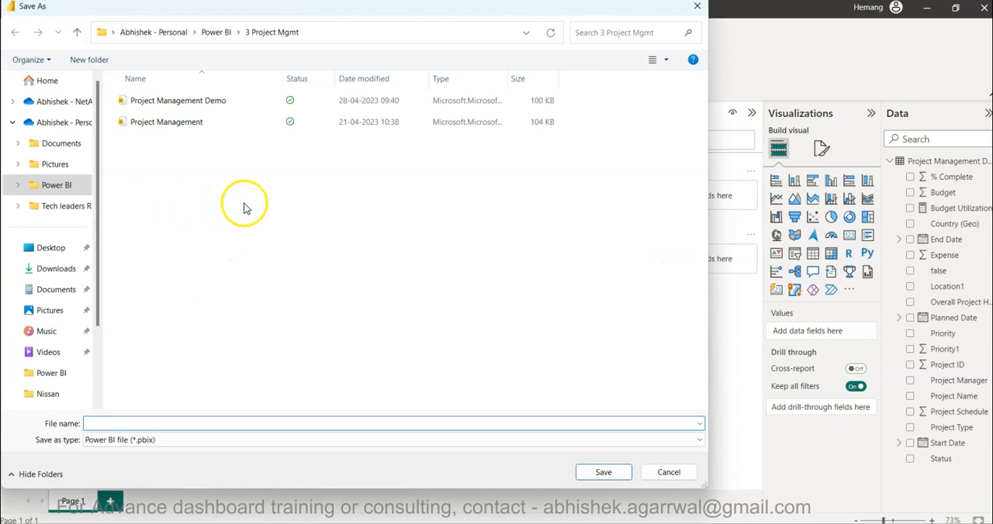
type("p")
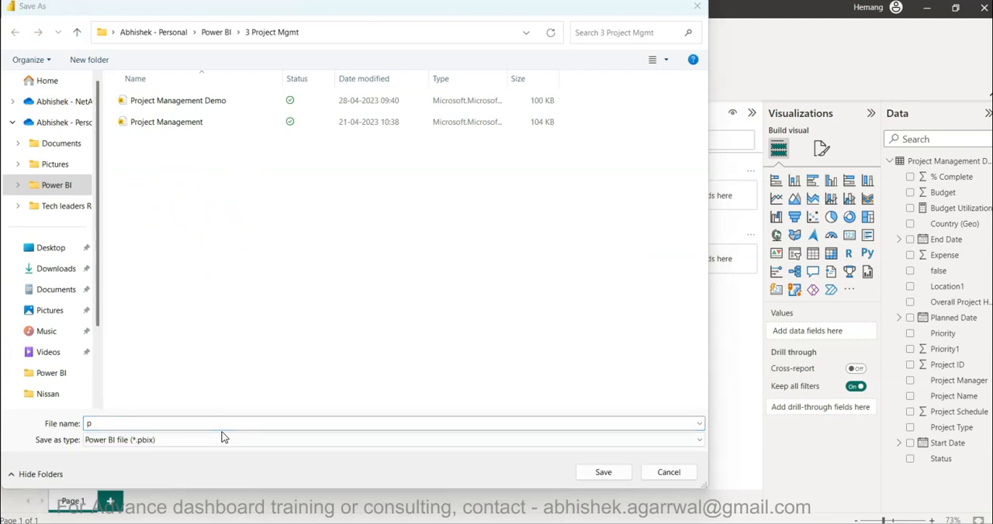
left_click(233, 423)
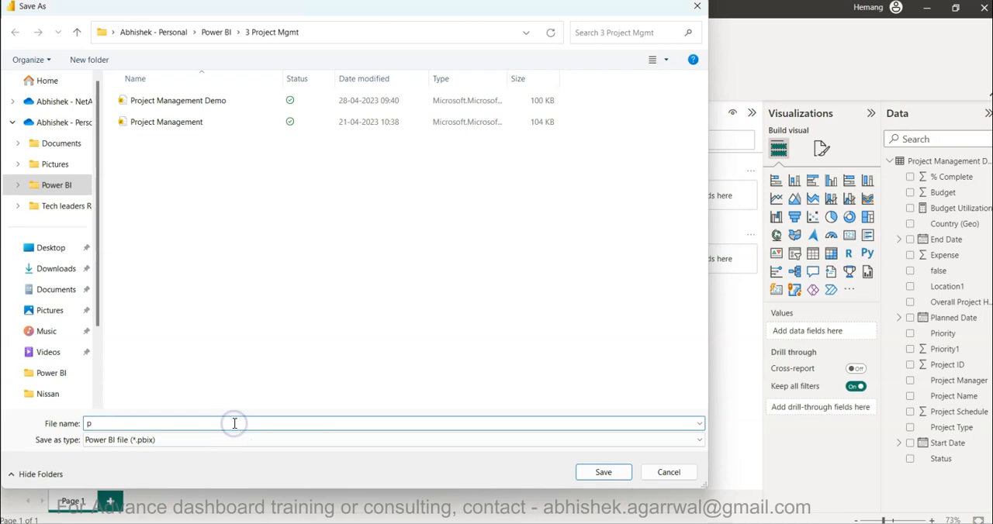
type("m_yt")
left_click(603, 472)
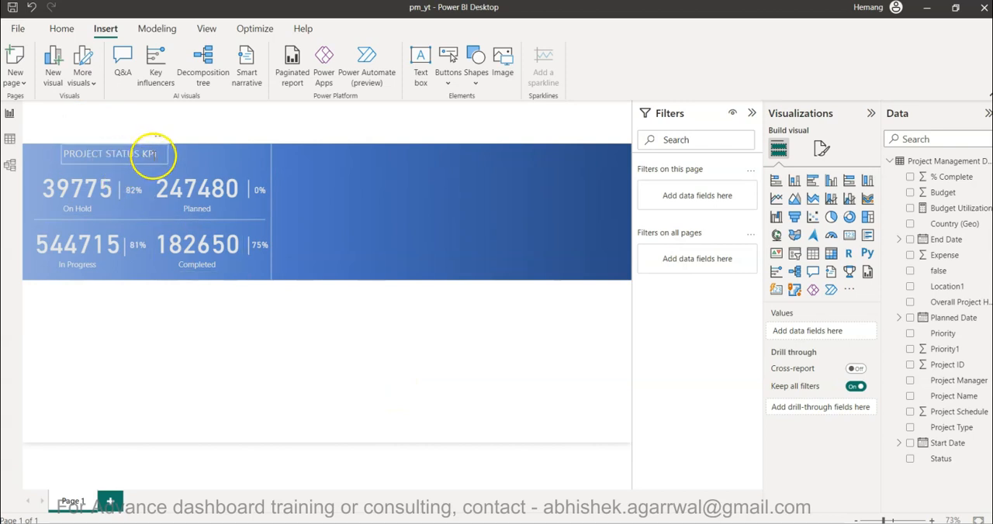
Center the PROJECT STATUS KPI title above the two columns of KPI cards.
left_click_drag(154, 169, 184, 165)
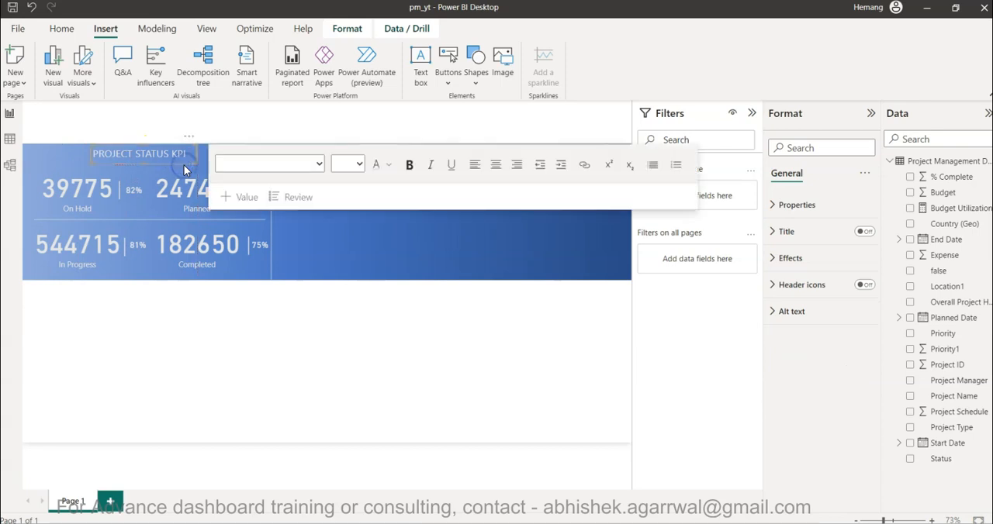
left_click(267, 437)
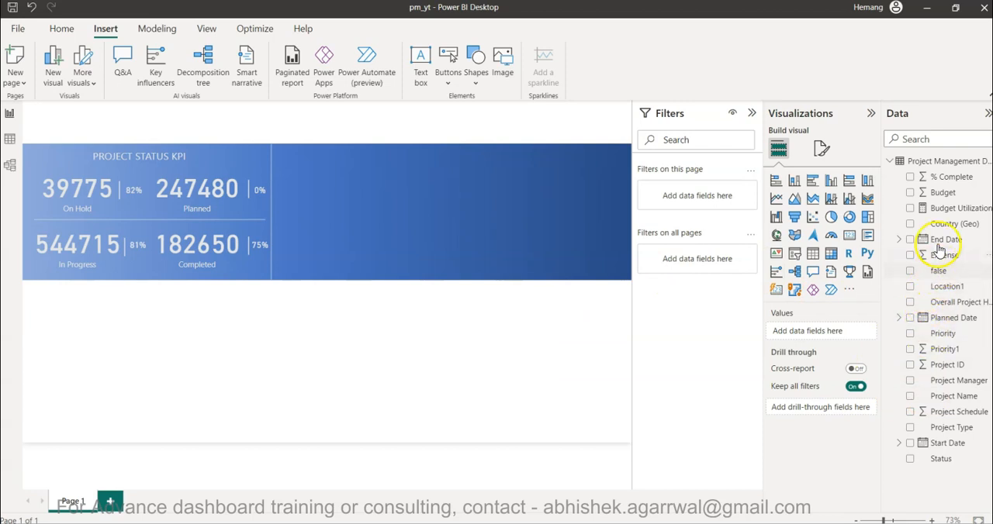
Add a clustered column chart with the Month level of the Start Date hierarchy on its X-axis.
left_click(830, 182)
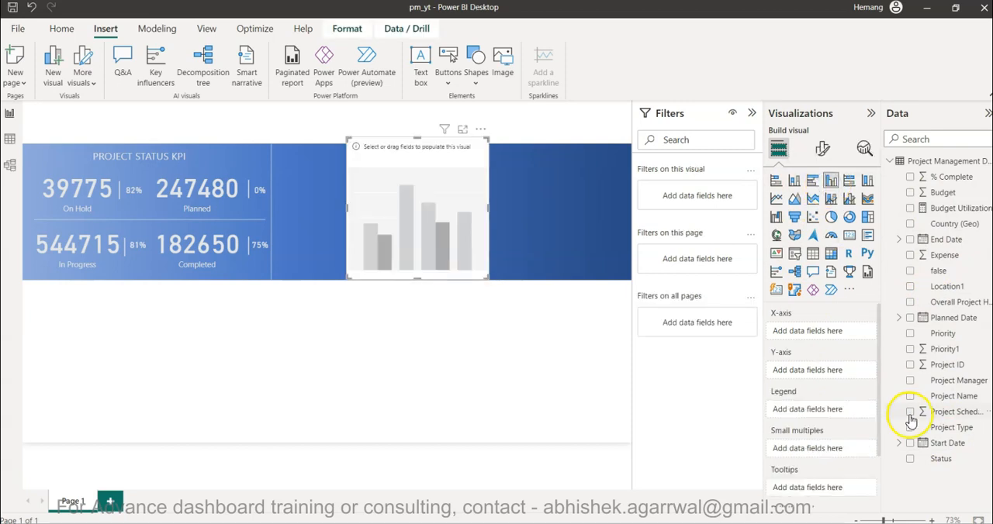
left_click(900, 449)
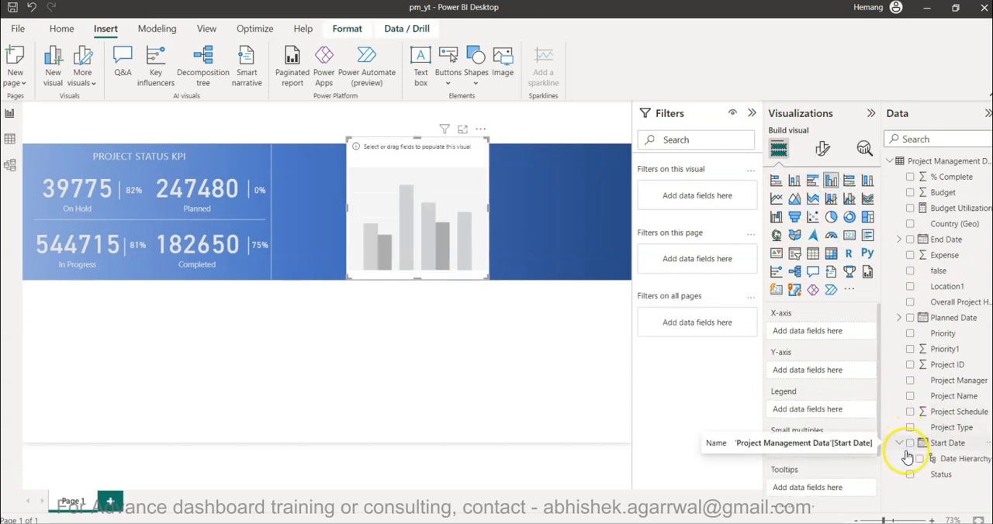
left_click(908, 458)
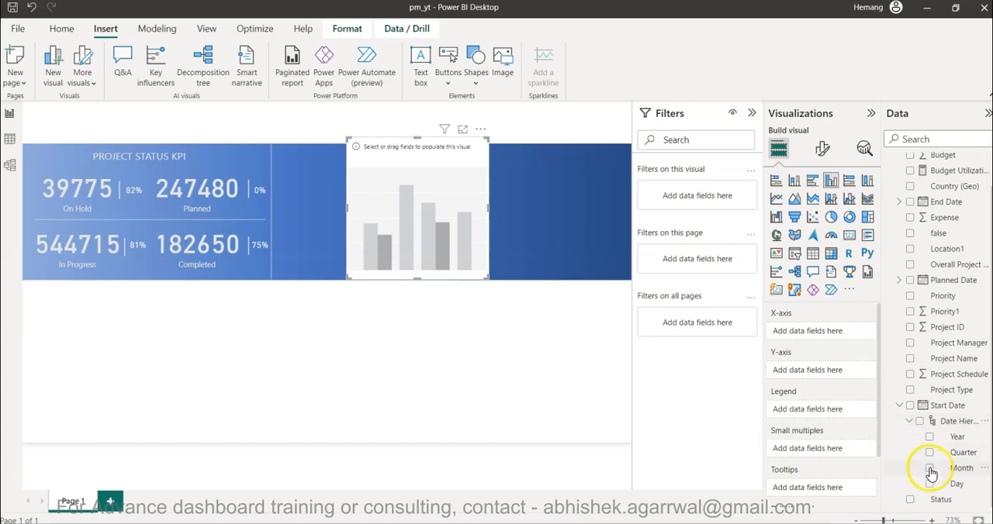
left_click(930, 469)
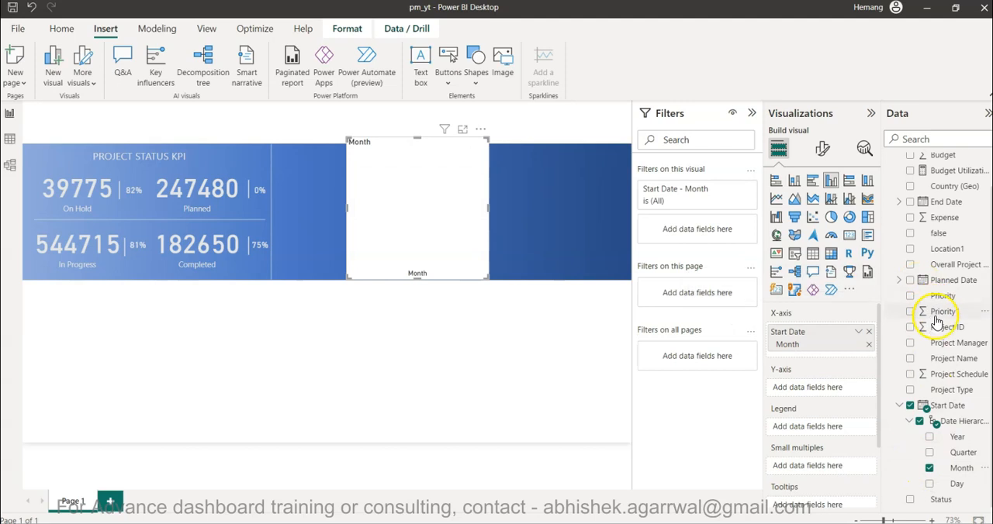
Add Project ID to the chart's Y-axis and summarize it as Count (Distinct).
scroll(931, 334, "up", 1)
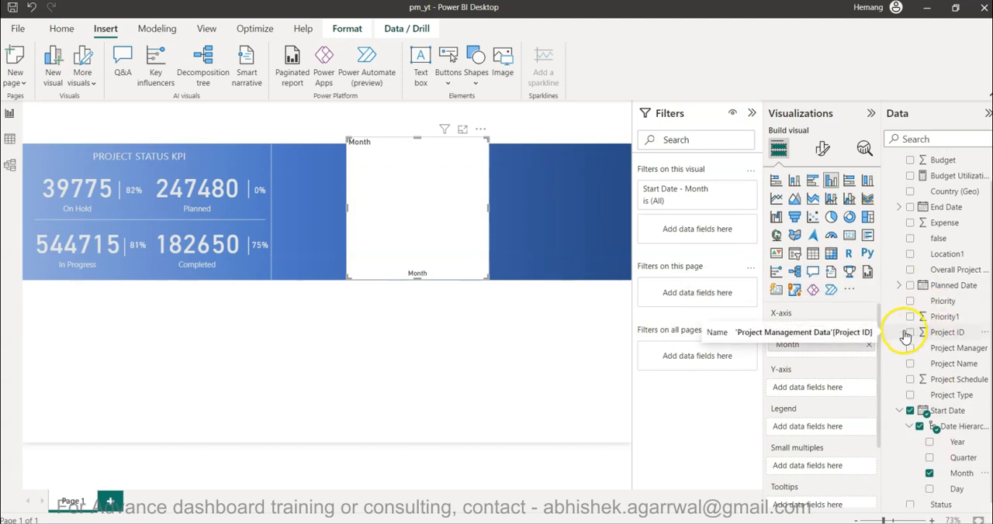
left_click(911, 334)
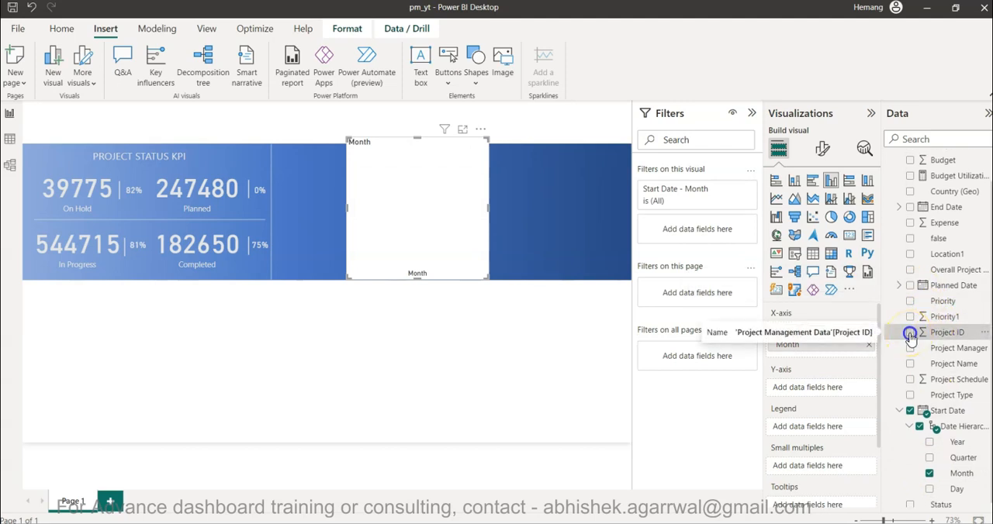
left_click(858, 389)
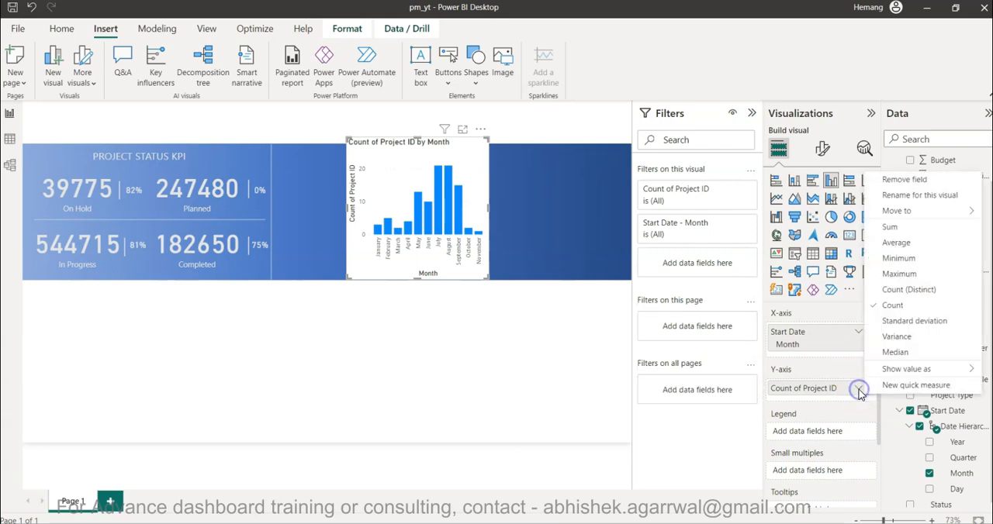
left_click(909, 291)
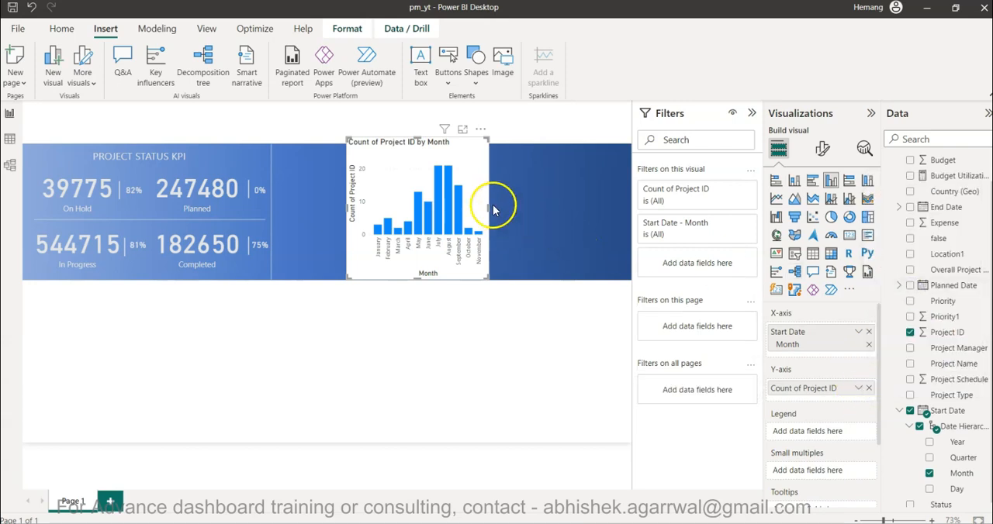
Resize the column chart to fit within the blue banner, starting beside the vertical divider and leaving free space after it.
left_click_drag(489, 208, 573, 220)
left_click_drag(459, 136, 459, 159)
left_click_drag(345, 217, 274, 229)
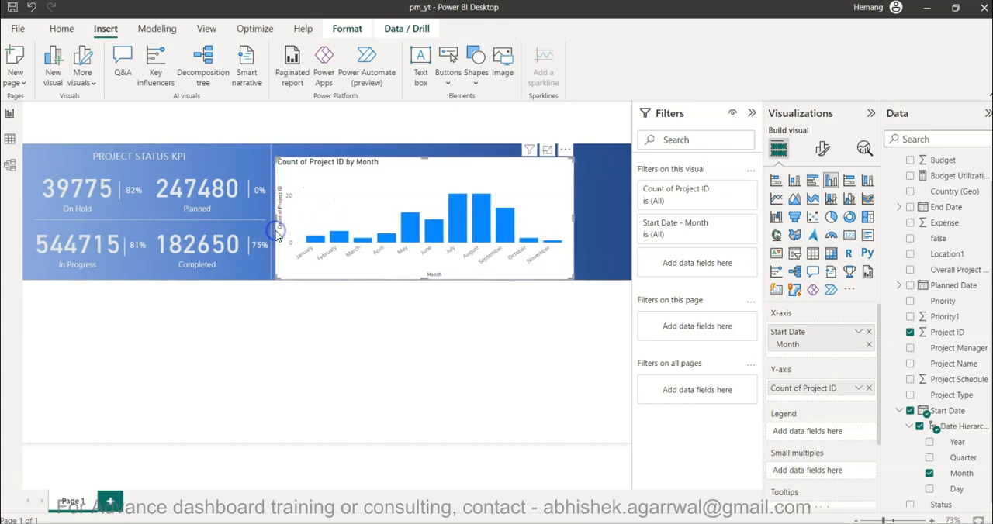
left_click(812, 156)
left_click_drag(427, 157, 426, 151)
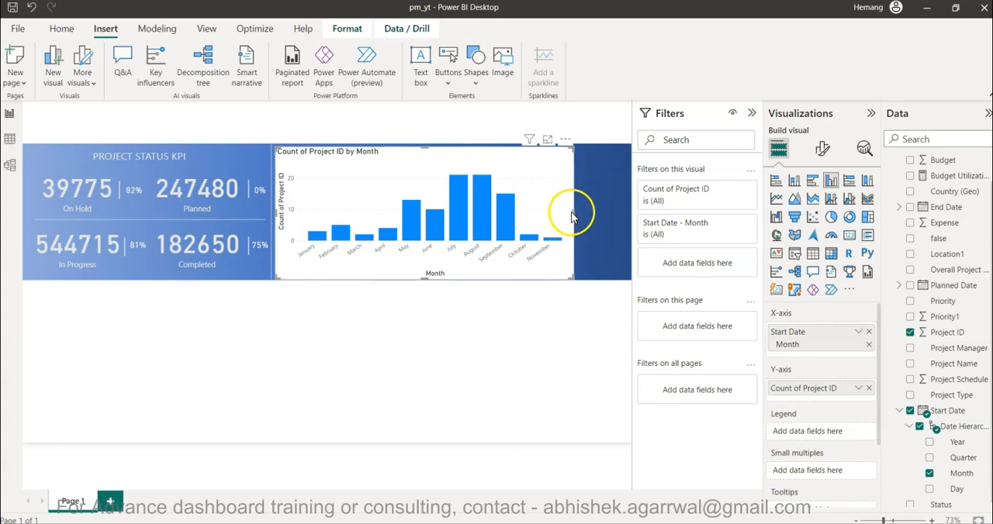
left_click_drag(572, 212, 493, 221)
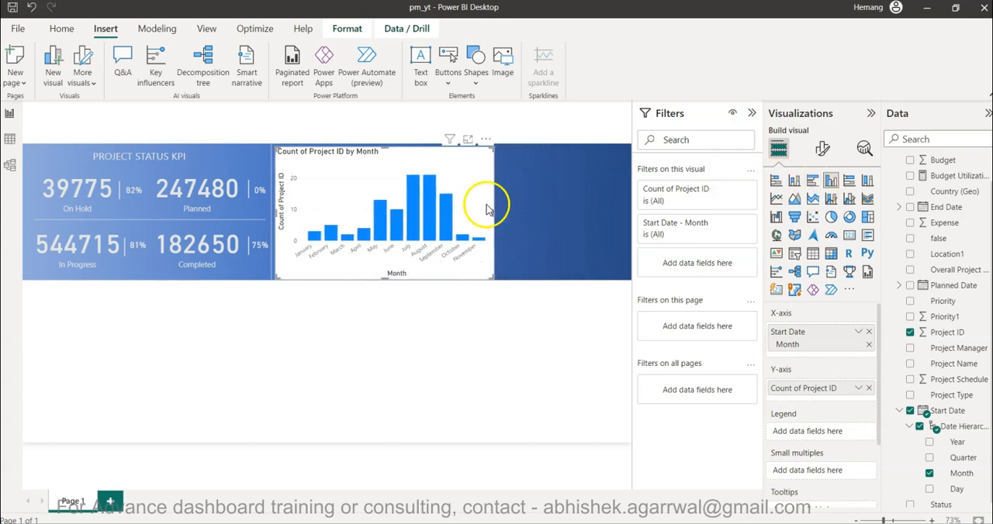
Turn off the column chart's Y-axis and its Y-axis title.
left_click(823, 148)
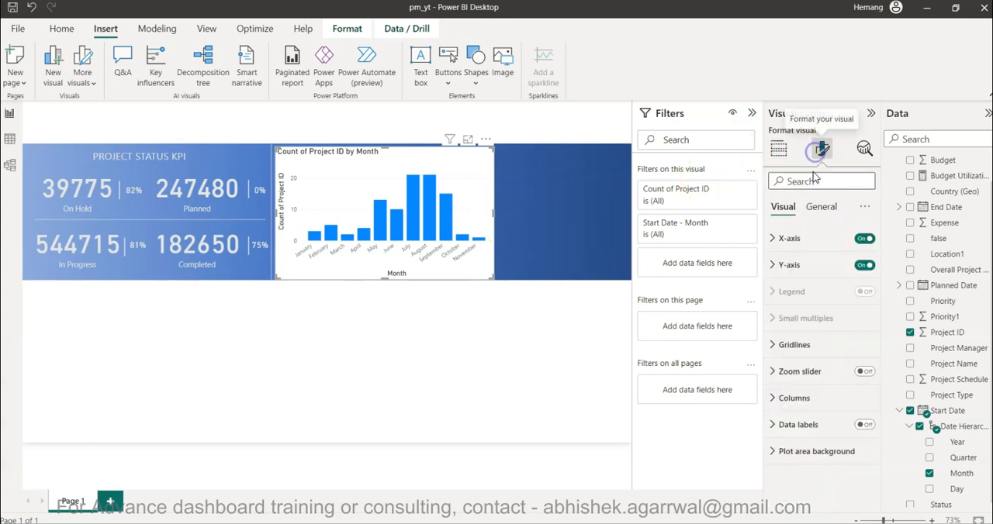
left_click(861, 266)
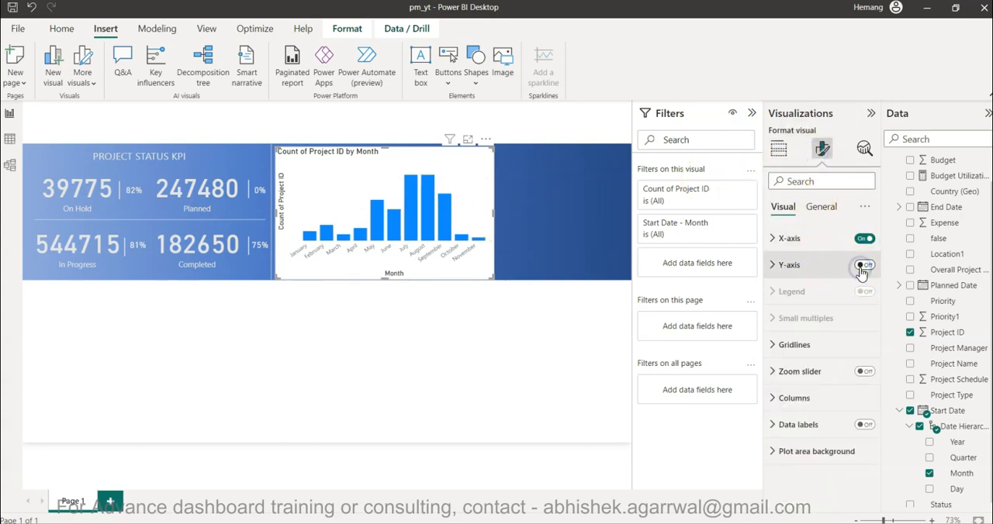
left_click(807, 272)
left_click(860, 463)
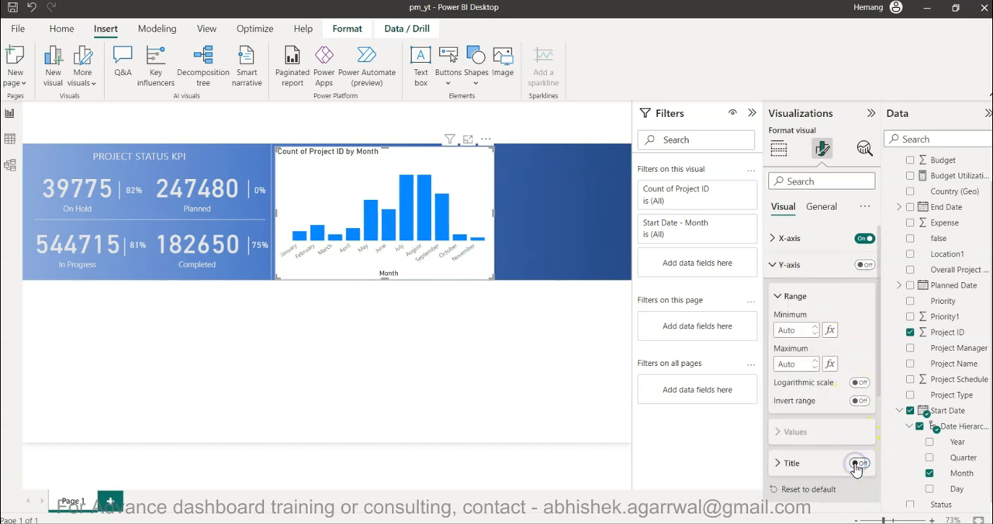
Turn off the X-axis title of the column chart, keeping the month labels.
left_click(824, 243)
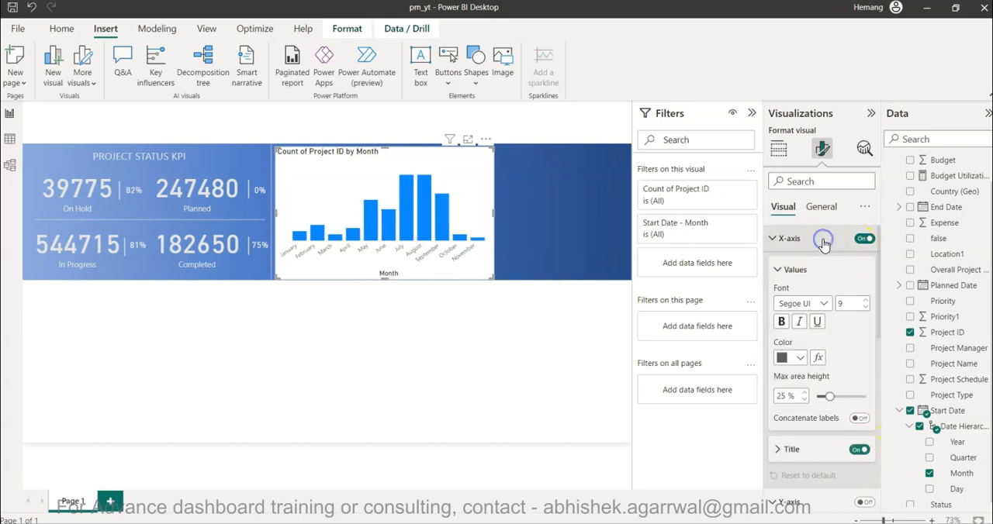
left_click(856, 451)
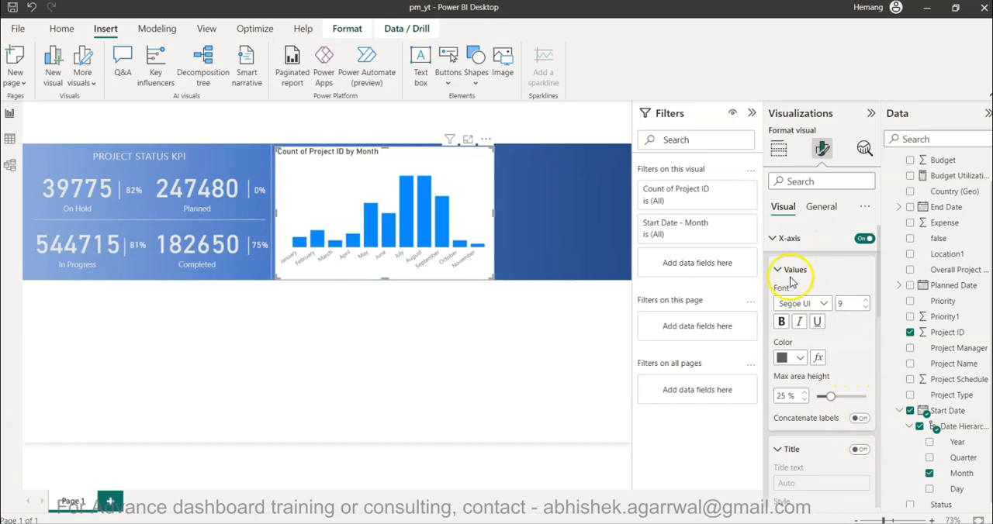
left_click(778, 270)
left_click(774, 243)
Turn on data labels for the column chart.
scroll(818, 394, "down", 3)
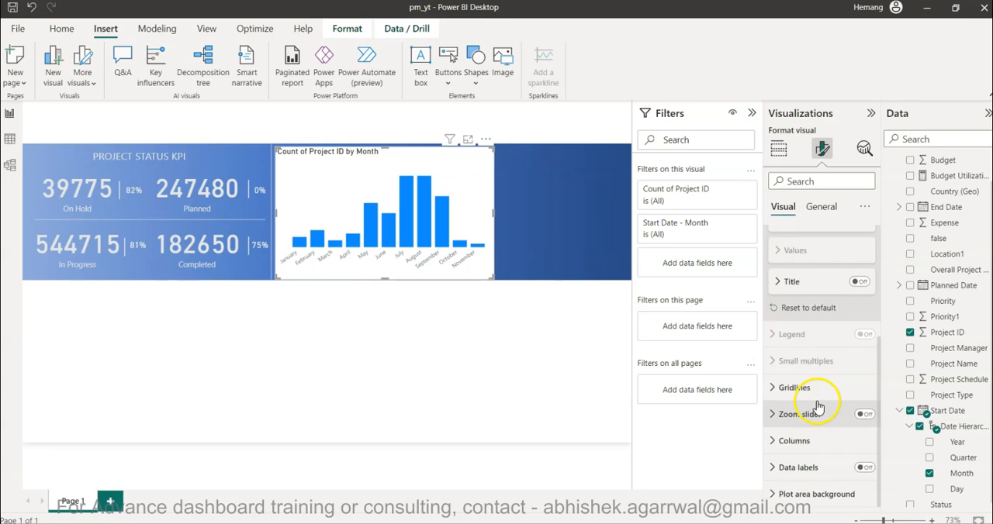
left_click(864, 468)
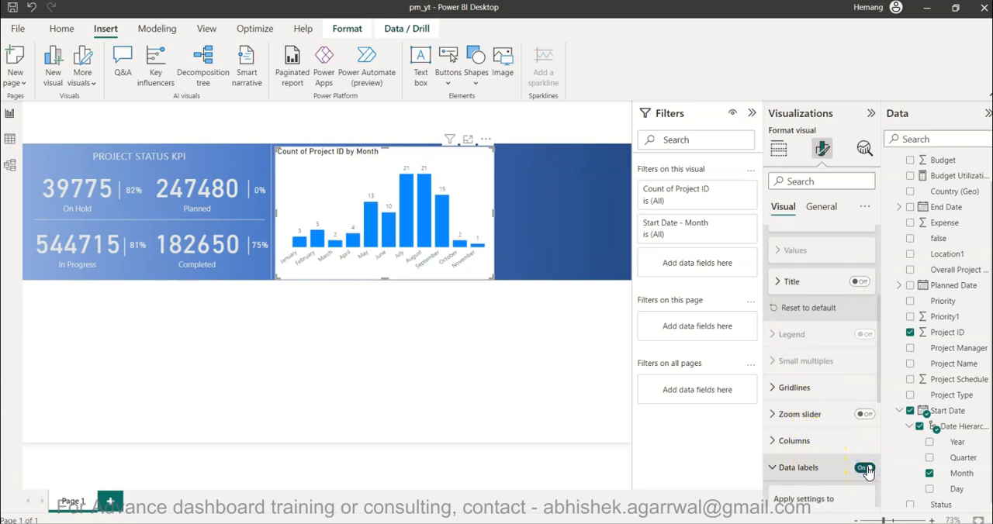
scroll(810, 449, "down", 3)
scroll(810, 448, "up", 2)
Set the chart's default column color to the lightest blue theme shade.
left_click(810, 356)
scroll(810, 361, "down", 1)
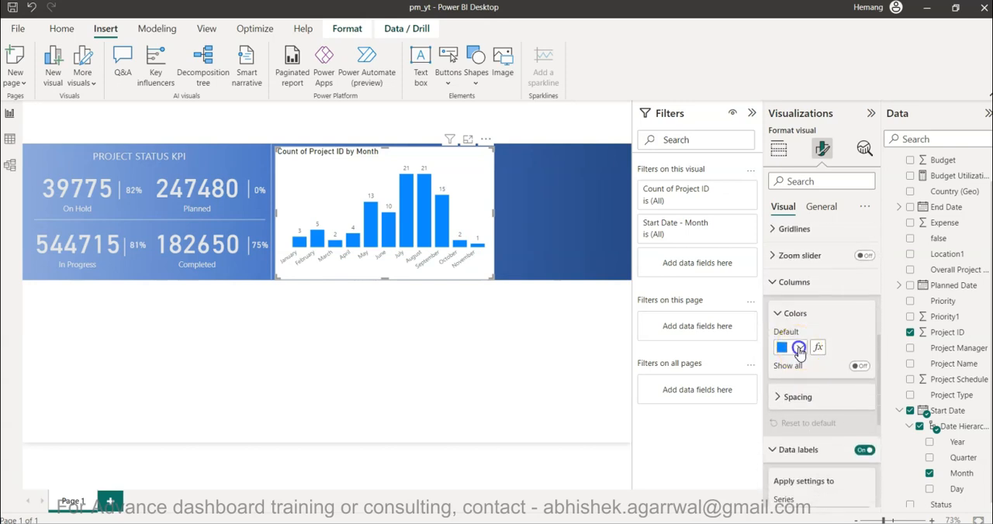
left_click(799, 349)
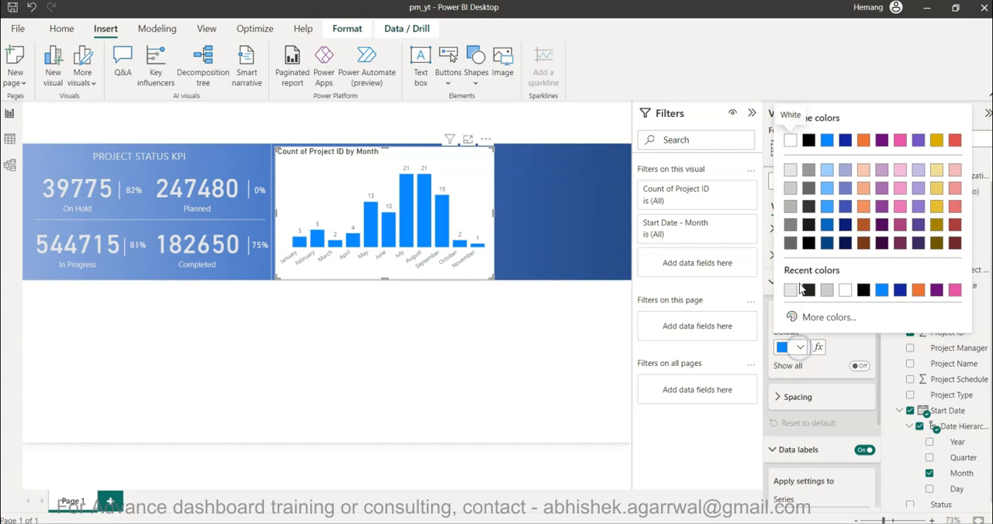
left_click(828, 176)
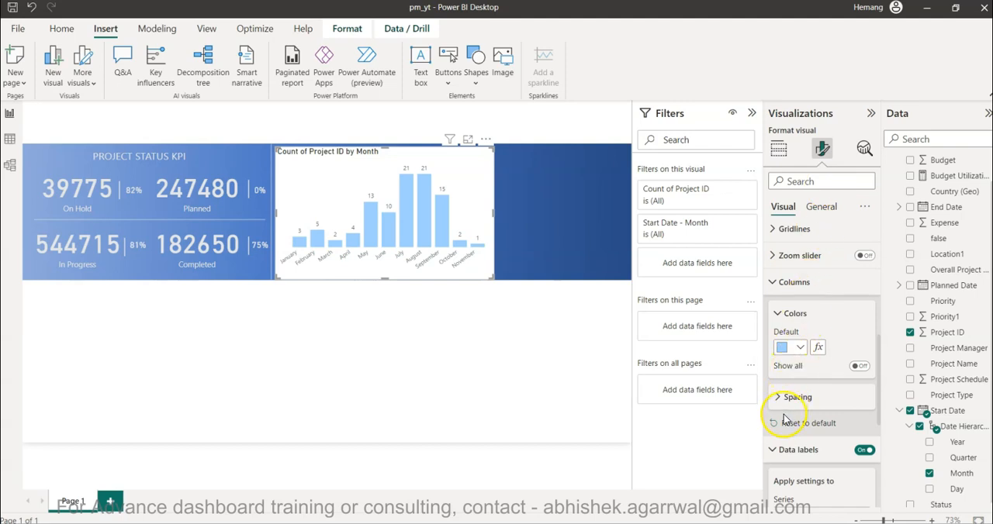
Turn off the column chart's background so the blue banner shows through.
left_click(834, 208)
left_click(823, 289)
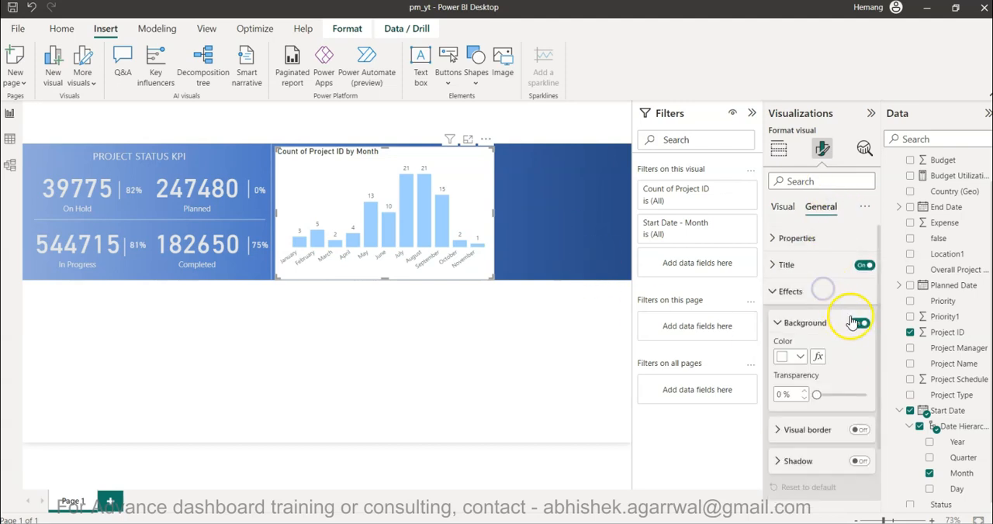
left_click(858, 325)
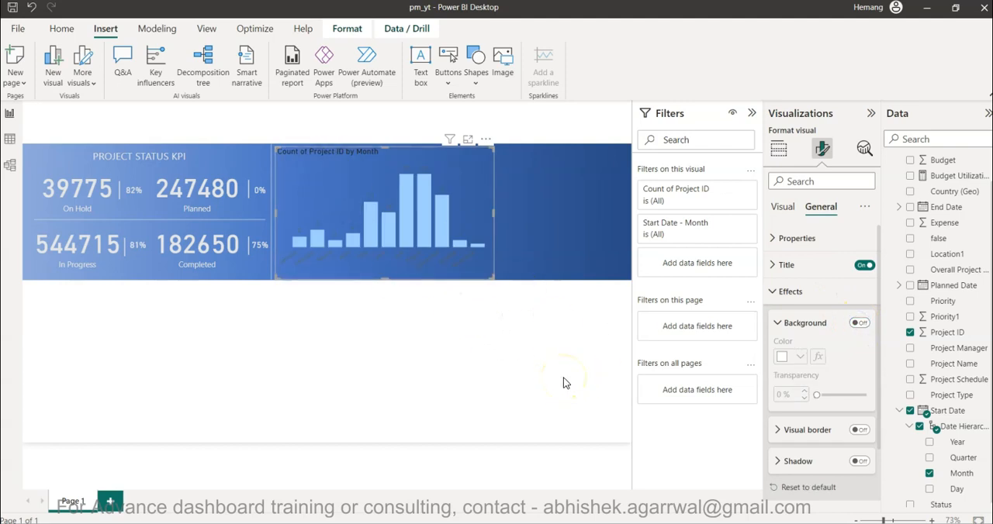
Retitle the column chart "Project Start # by Month" and set the title's text color to White, 20% darker.
left_click(790, 291)
left_click(790, 266)
triple_click(803, 329)
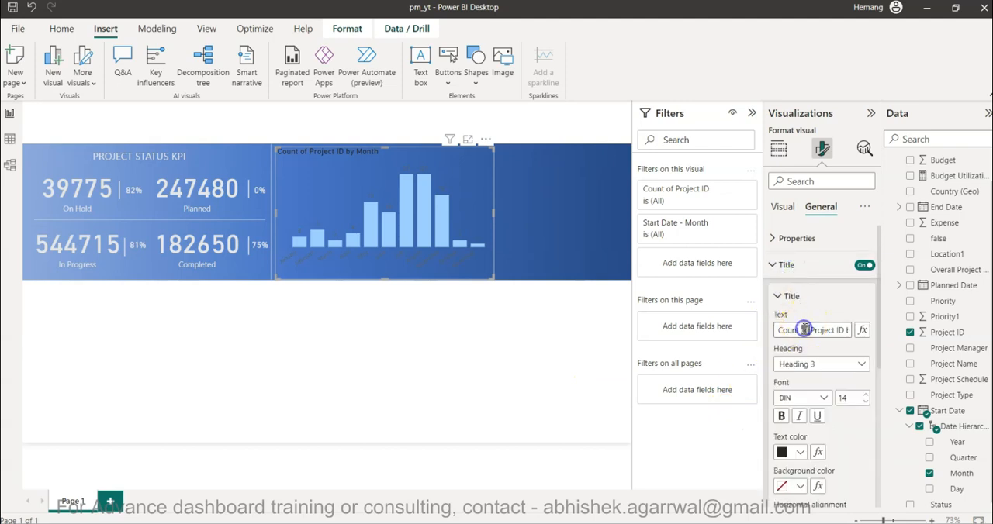
type("Pr")
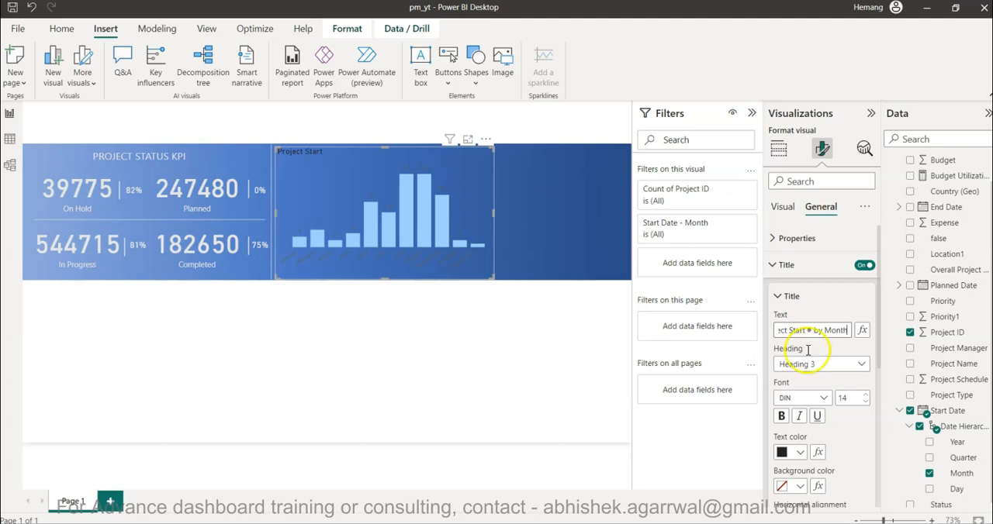
left_click(784, 453)
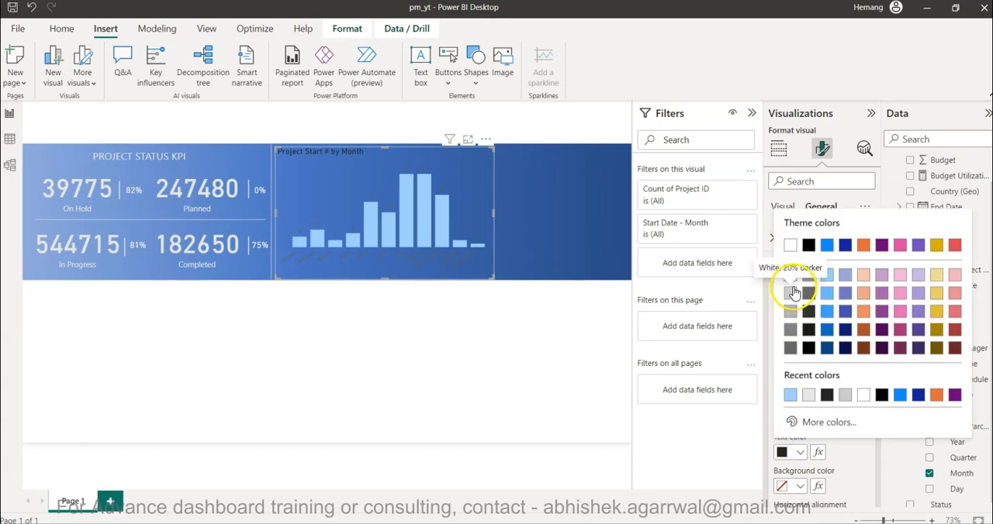
left_click(792, 293)
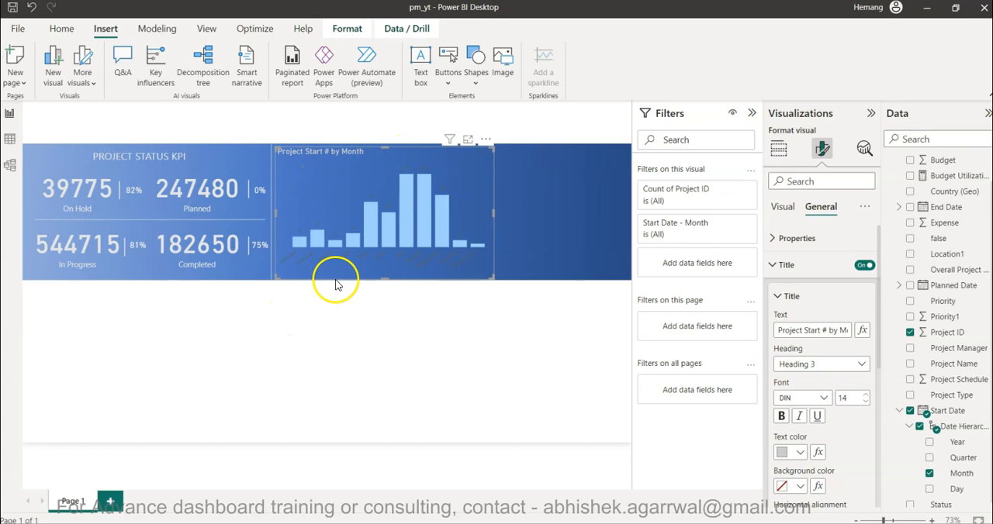
Set the column chart's data label values to the lightest grey theme shade.
left_click(784, 206)
scroll(809, 457, "down", 6)
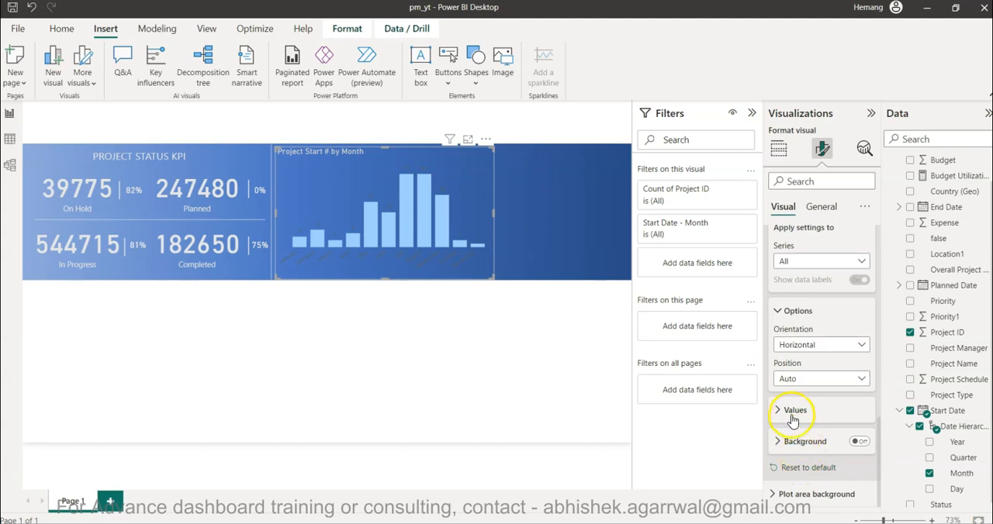
scroll(821, 330, "up", 3)
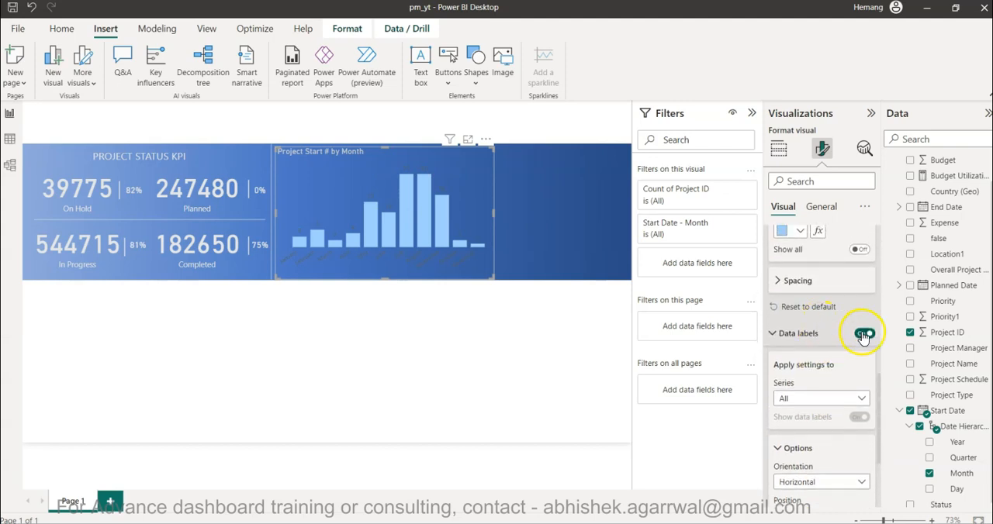
scroll(813, 396, "down", 3)
left_click(801, 409)
scroll(801, 411, "down", 2)
scroll(803, 417, "down", 1)
left_click(799, 358)
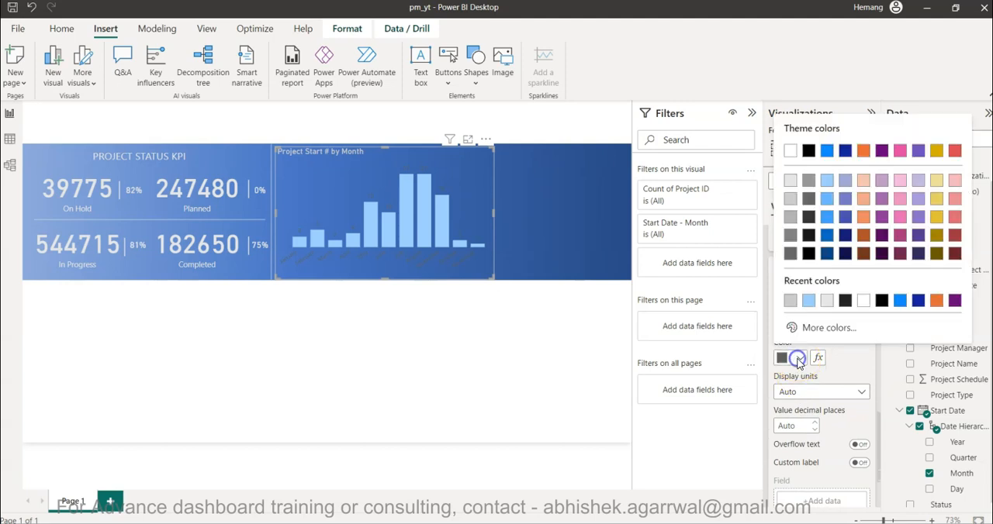
left_click(790, 181)
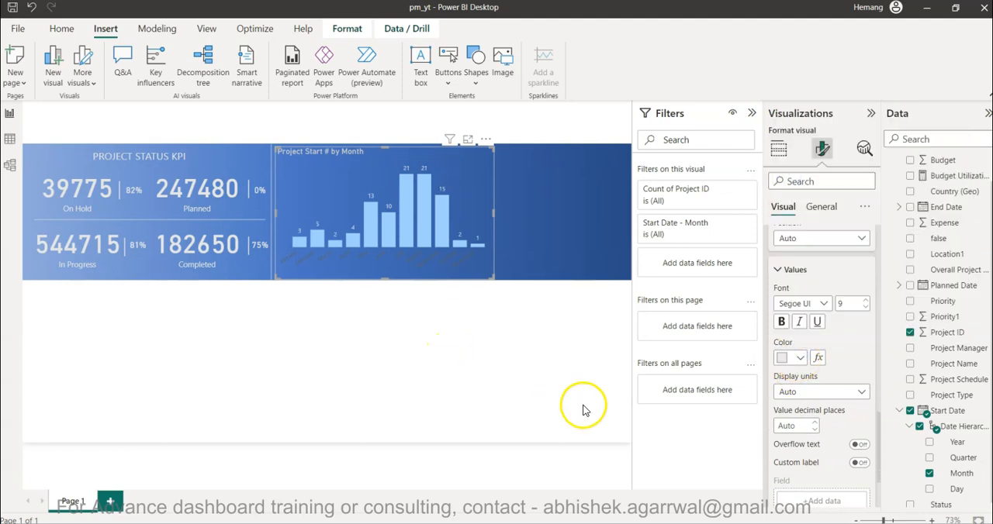
Set the color of the column chart's X-axis month labels to White, 20% darker.
scroll(768, 376, "up", 5)
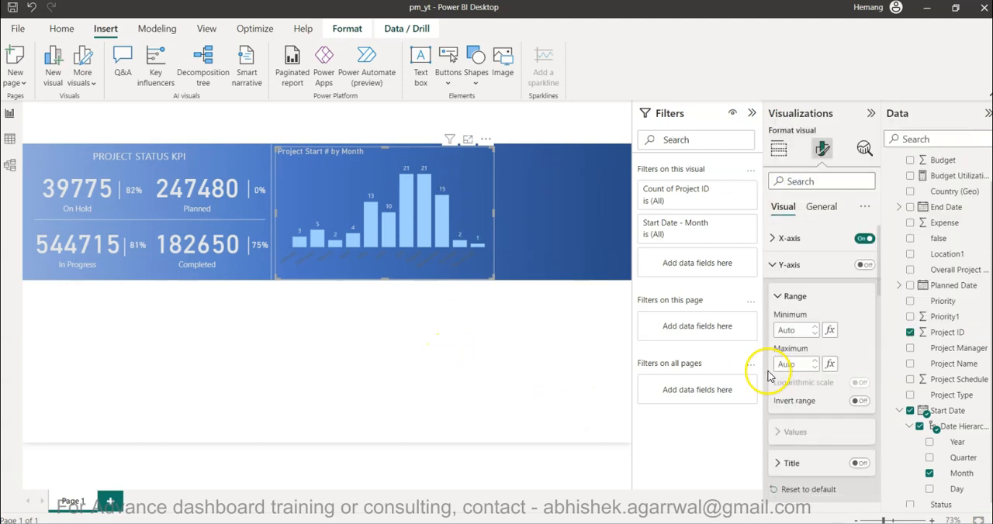
left_click(806, 238)
left_click(806, 269)
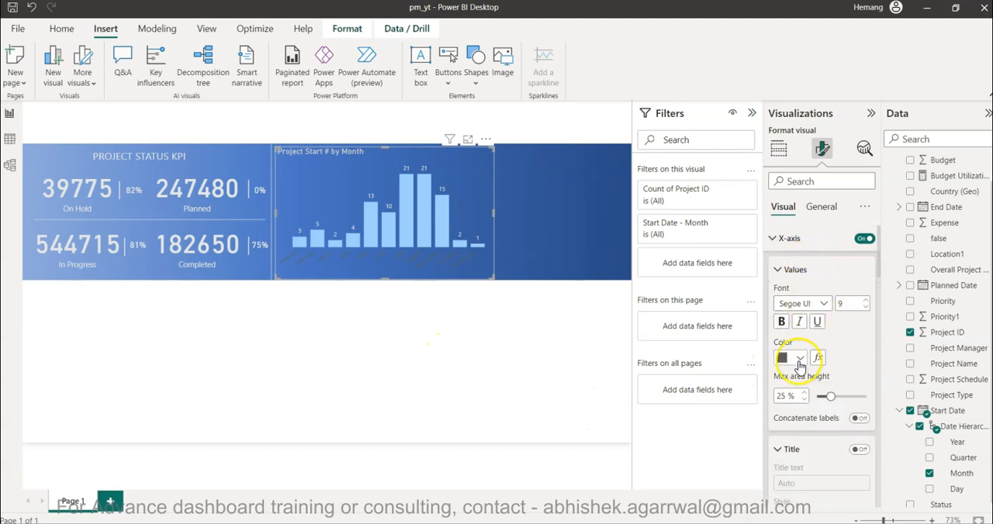
left_click(799, 358)
left_click(792, 200)
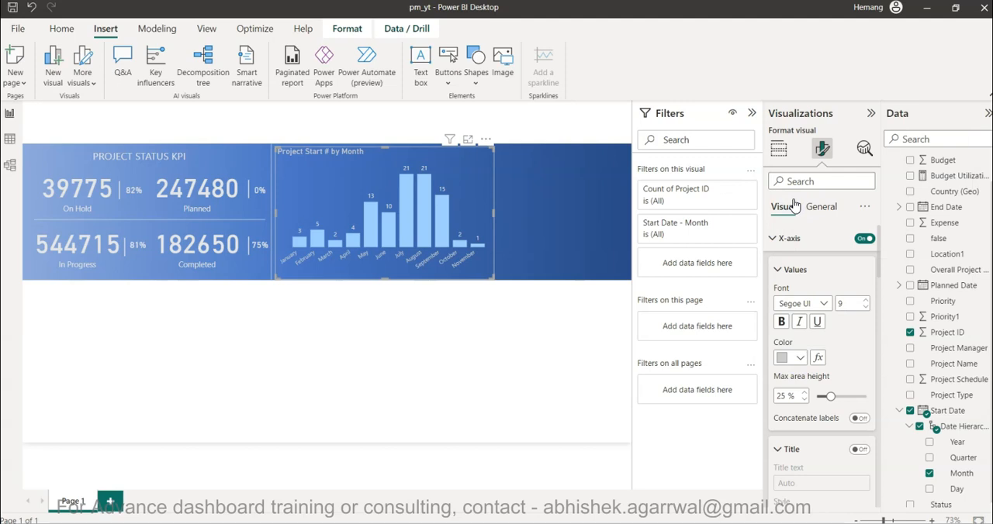
left_click(458, 320)
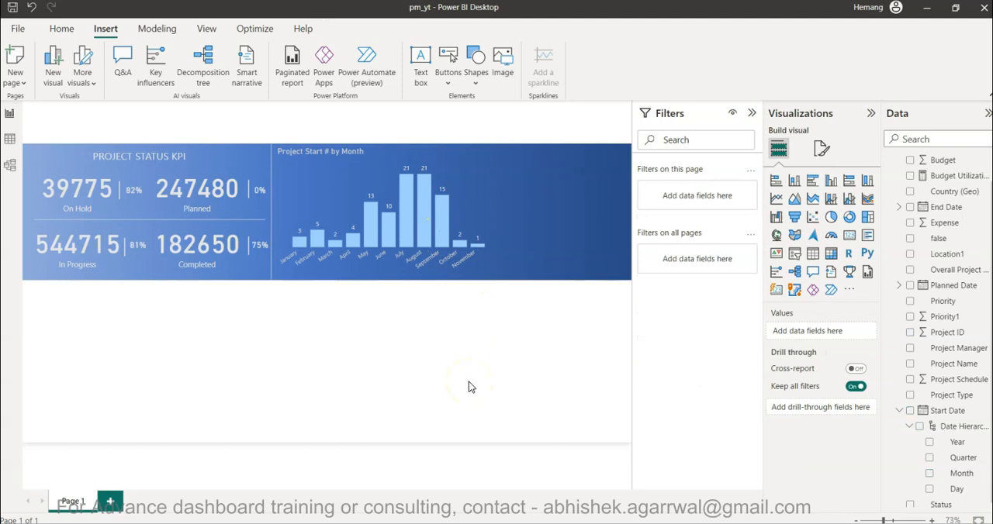
mouse_move(440, 242)
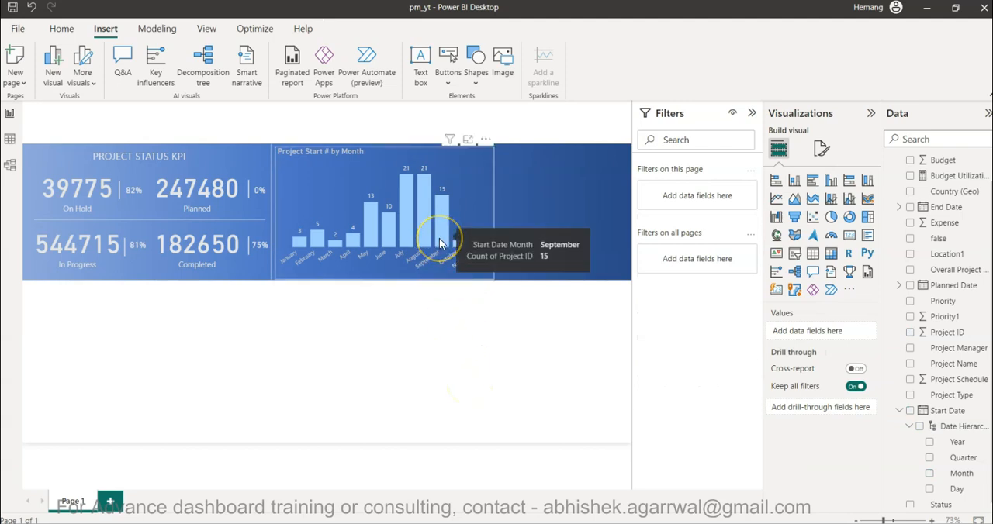
left_click(479, 319)
Add the Start Date Year as a visual-level filter on the column chart, using basic filtering with 2019 and 2020 selected.
left_click(461, 172)
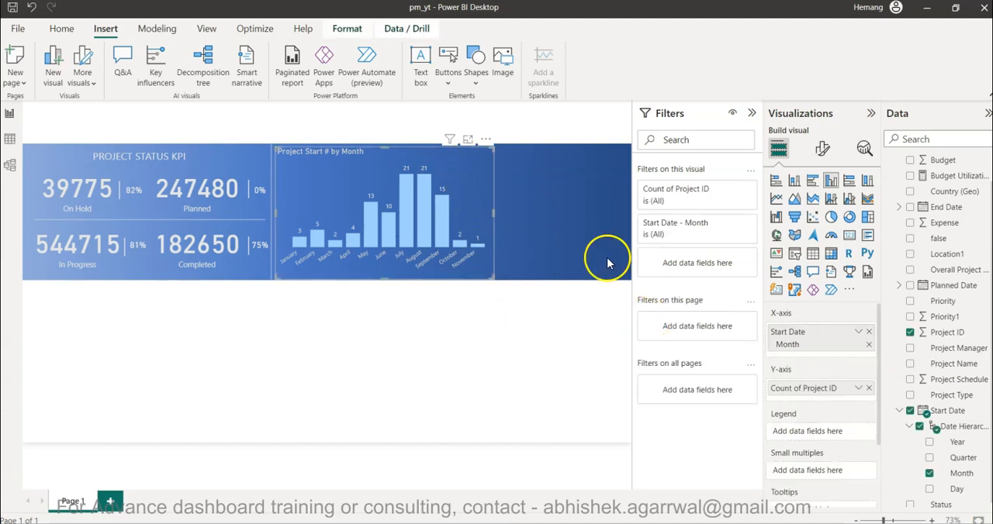
scroll(908, 378, "down", 1)
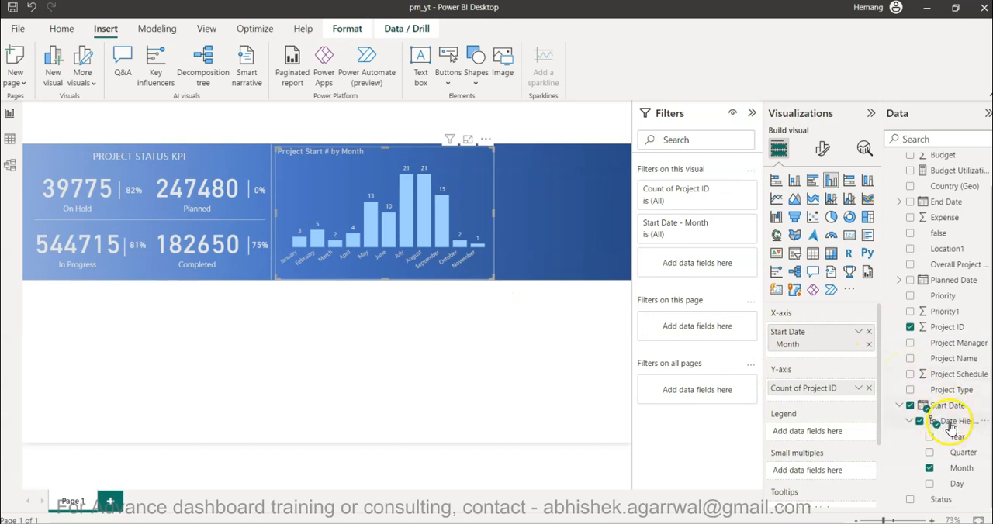
left_click_drag(957, 440, 705, 260)
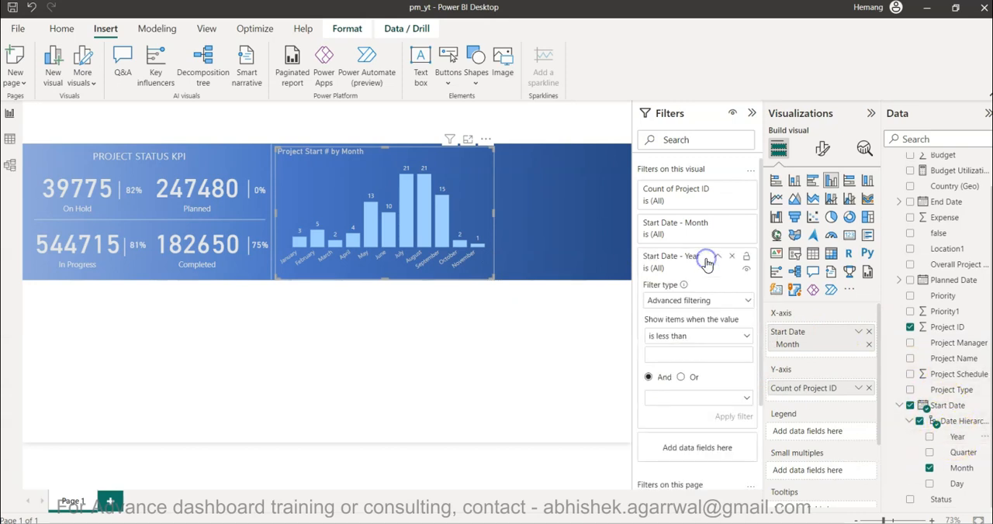
left_click(714, 303)
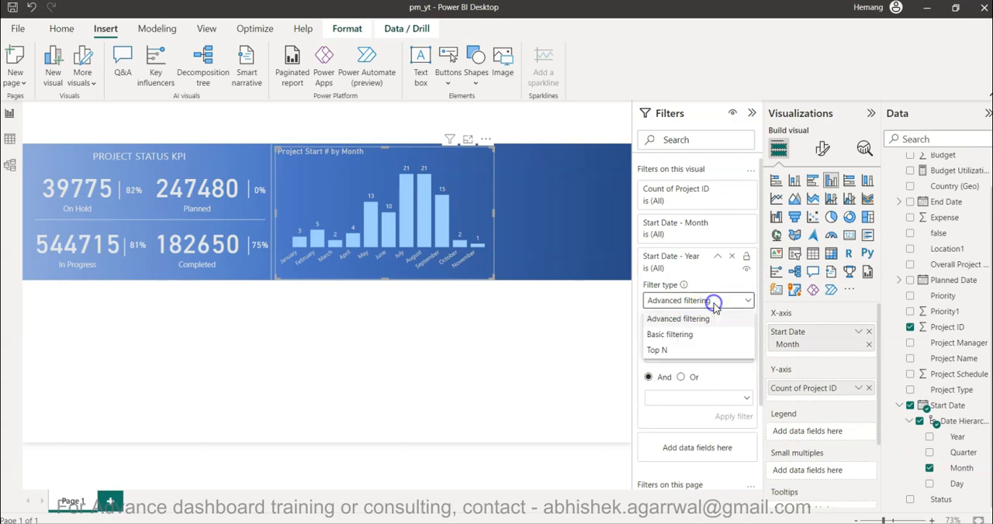
left_click(701, 336)
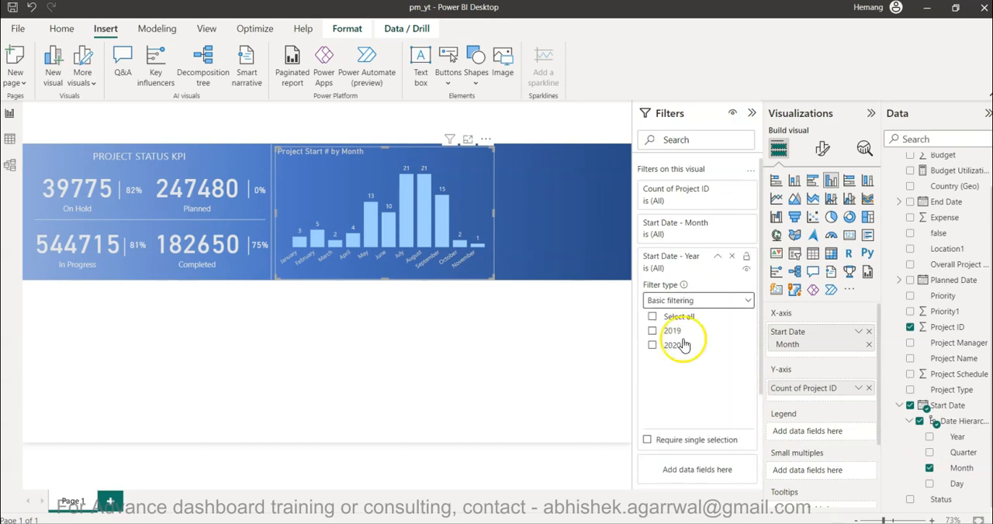
left_click(653, 346)
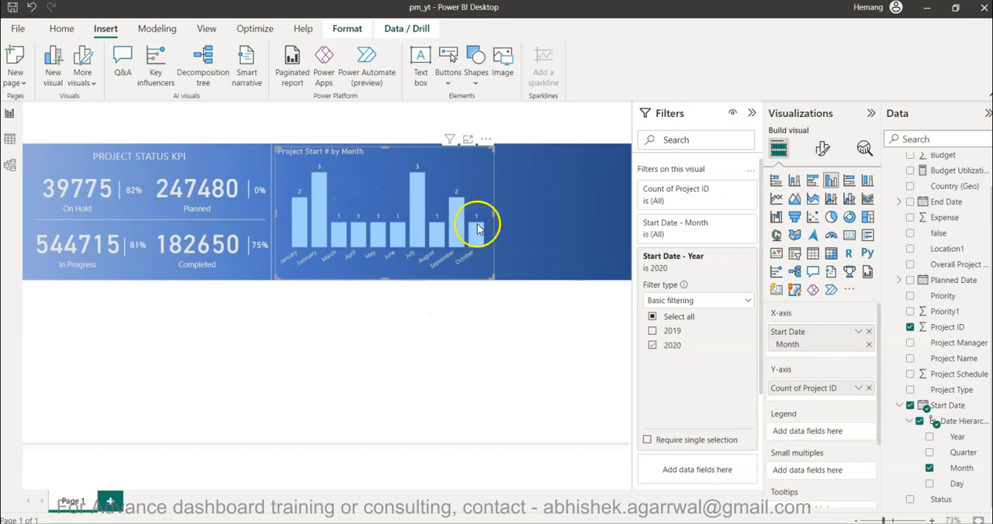
left_click(652, 331)
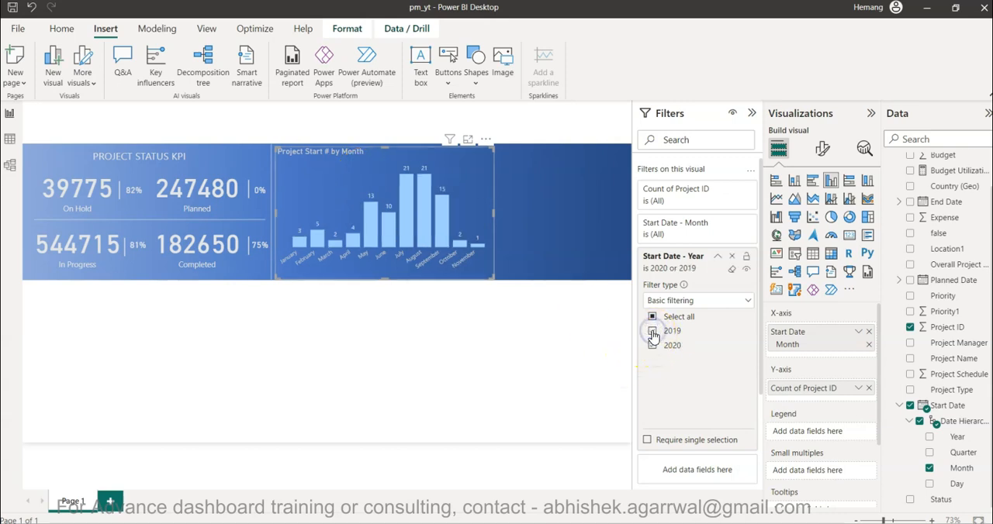
Narrow the column chart slightly from its right edge to free space in the banner.
mouse_move(446, 228)
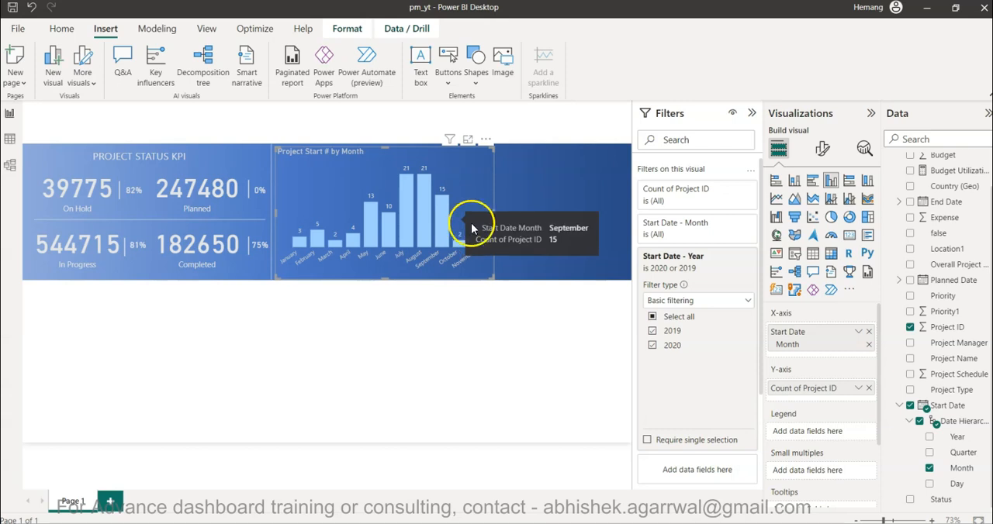
left_click_drag(495, 221, 468, 216)
left_click(481, 334)
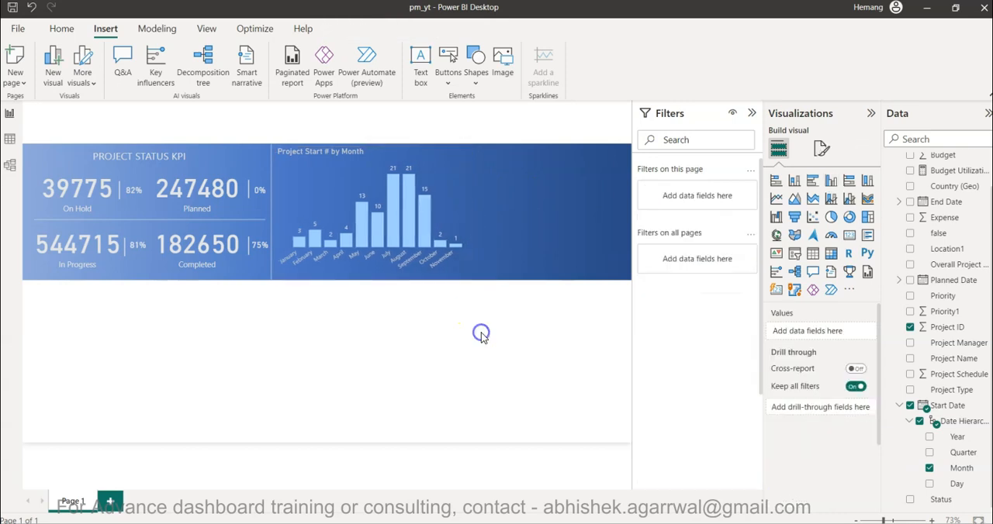
Duplicate the vertical divider line and place the copy along the right edge of the column chart.
left_click(270, 218)
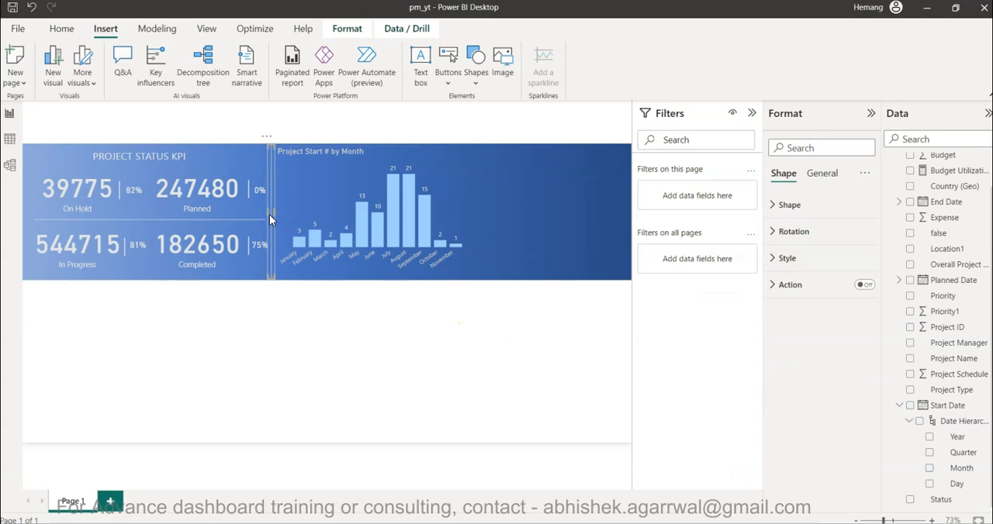
left_click(348, 239)
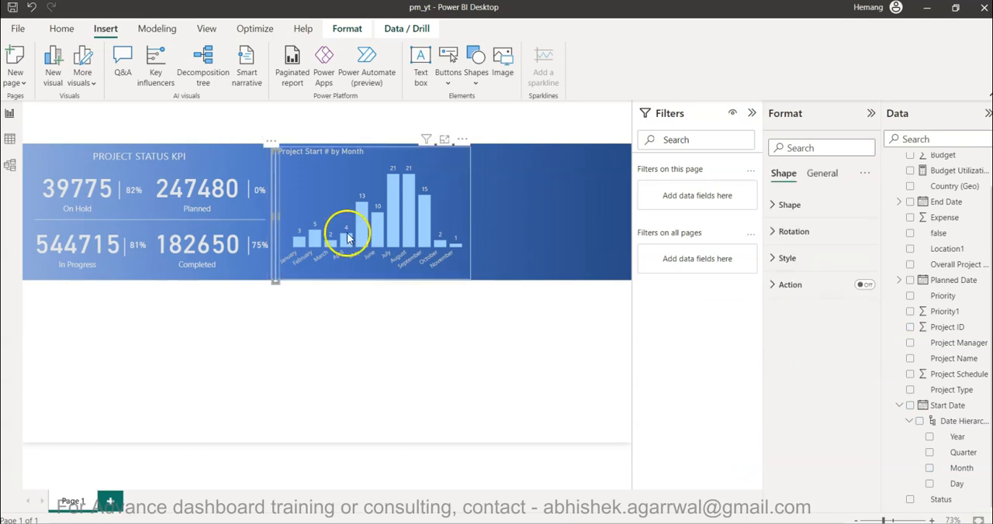
left_click_drag(272, 192, 470, 200)
left_click(481, 320)
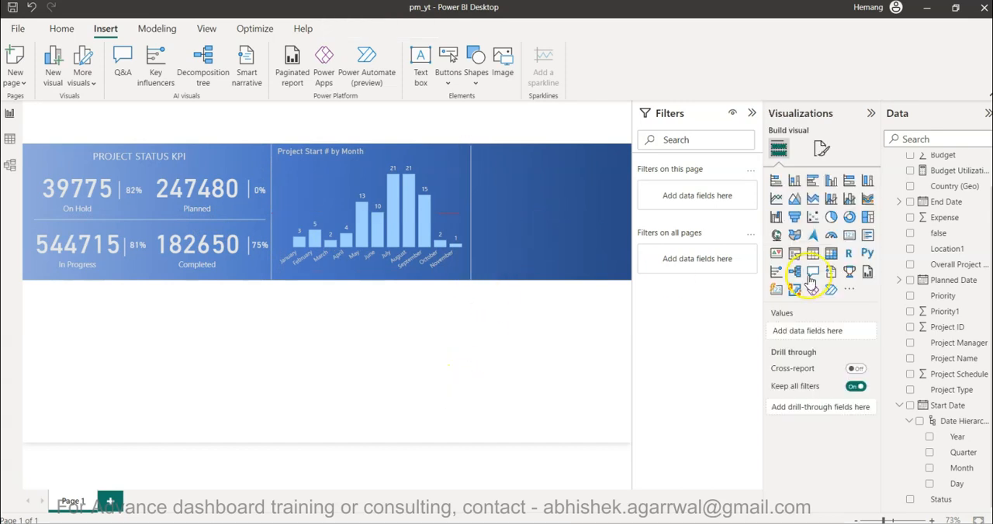
Insert a donut chart and resize it to fill the banner area to the right of the second divider.
left_click(849, 219)
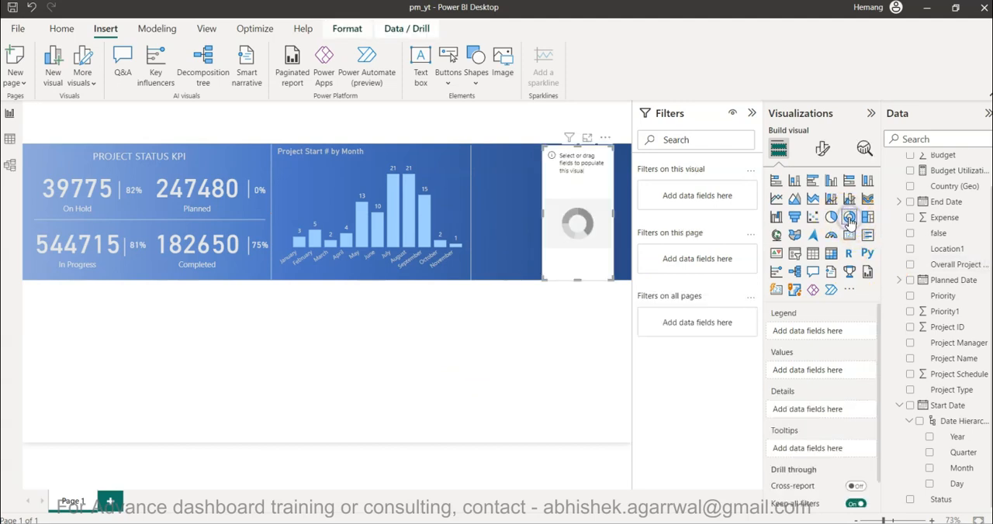
left_click_drag(541, 213, 474, 217)
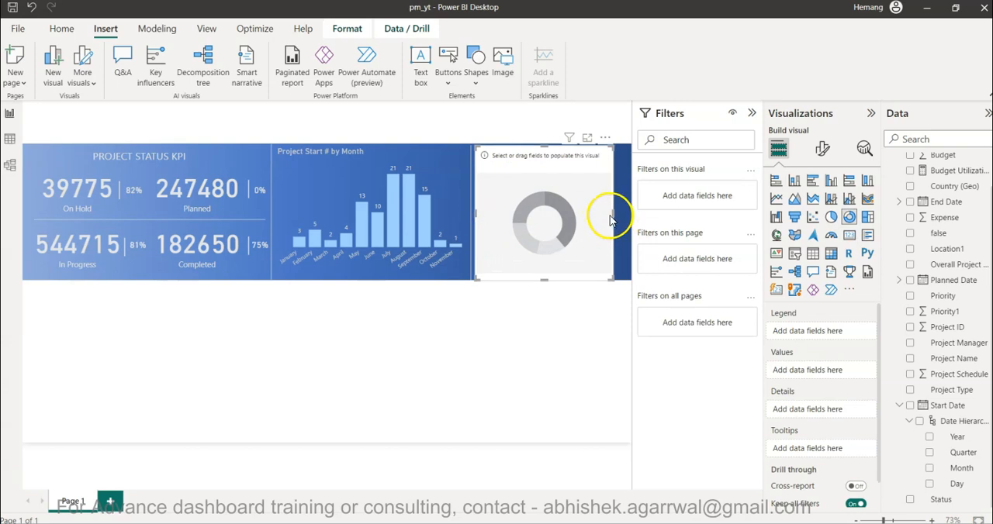
left_click_drag(617, 213, 631, 214)
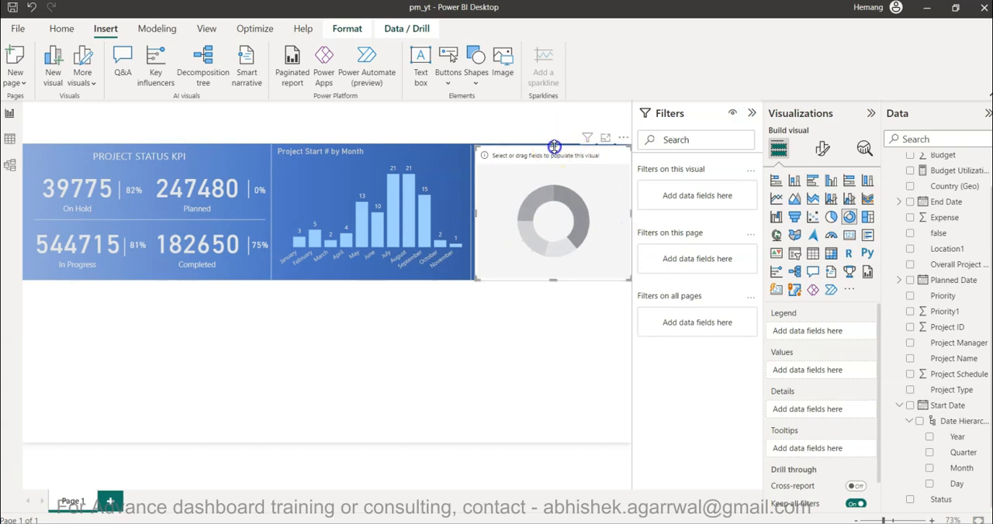
left_click_drag(552, 145, 552, 143)
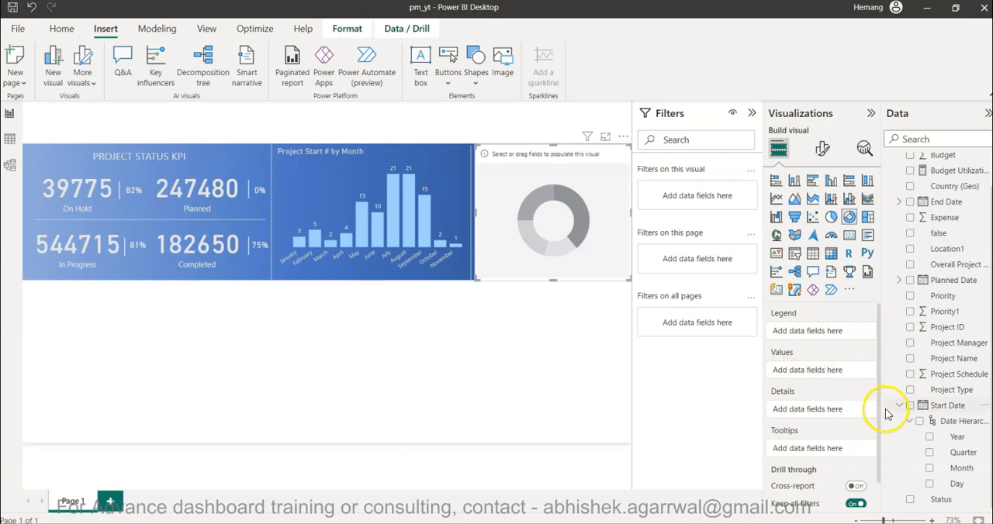
Use the count of Project ID as the donut chart's values.
left_click_drag(883, 412, 870, 414)
left_click_drag(931, 326, 811, 371)
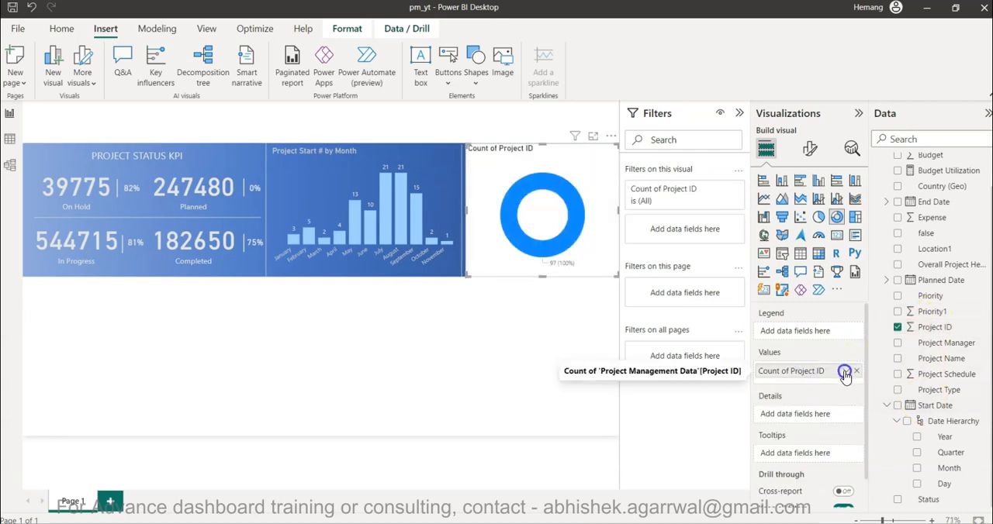
left_click(846, 371)
left_click(888, 278)
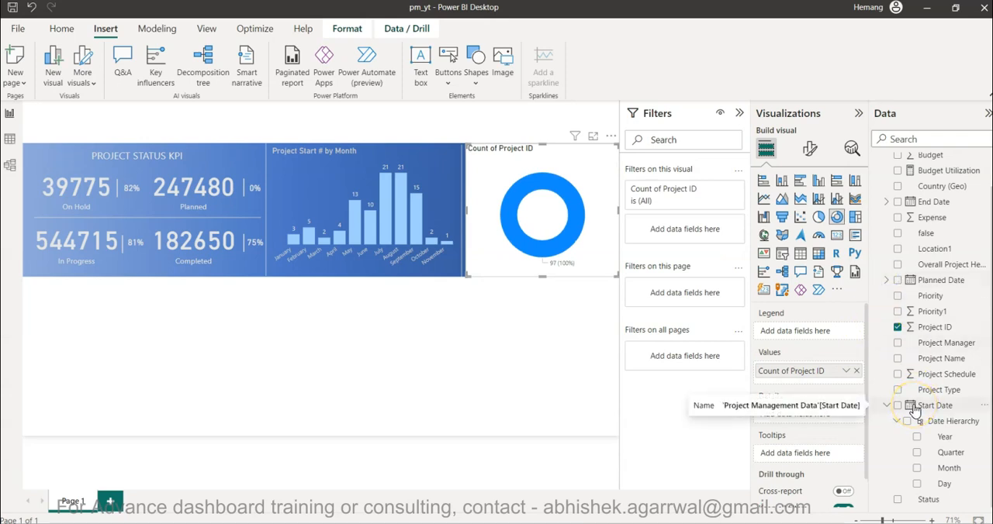
Split the donut chart by using the Status field as its legend.
scroll(914, 411, "up", 1)
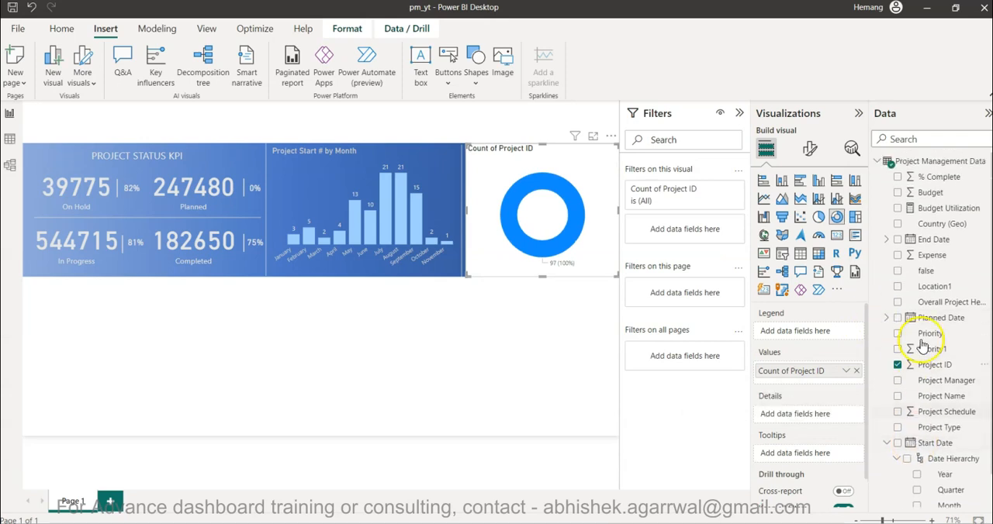
scroll(925, 408, "down", 1)
left_click_drag(921, 499, 807, 330)
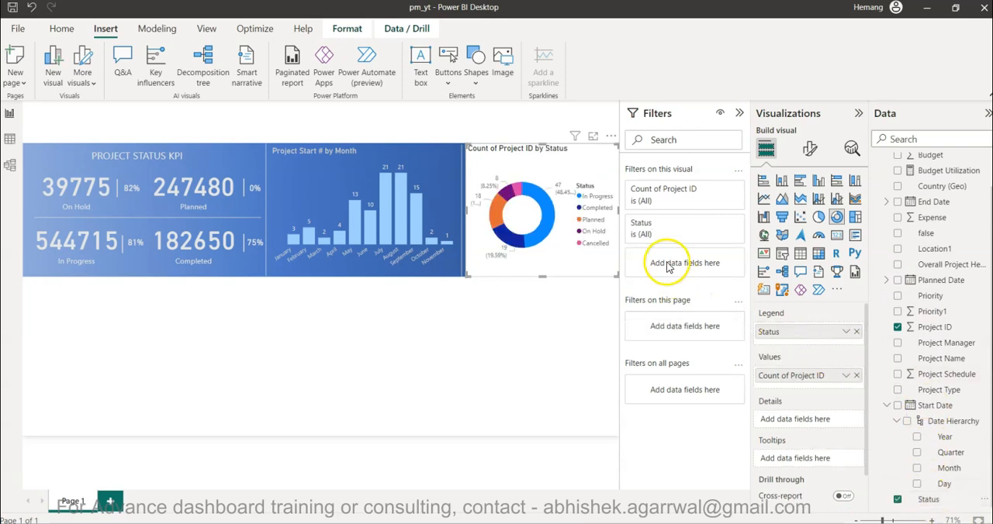
Filter the donut chart's Status field to show only Cancelled and Completed projects.
left_click(664, 228)
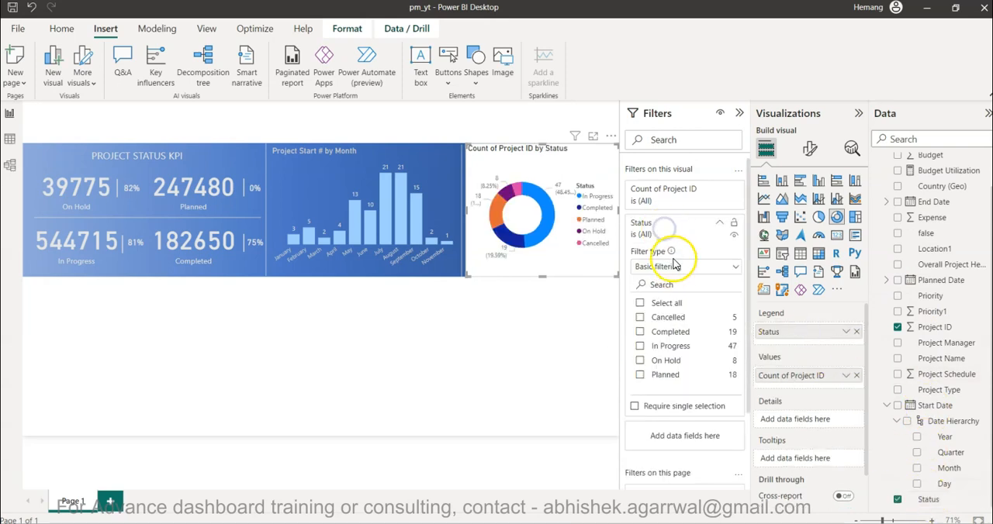
left_click(640, 318)
left_click(641, 333)
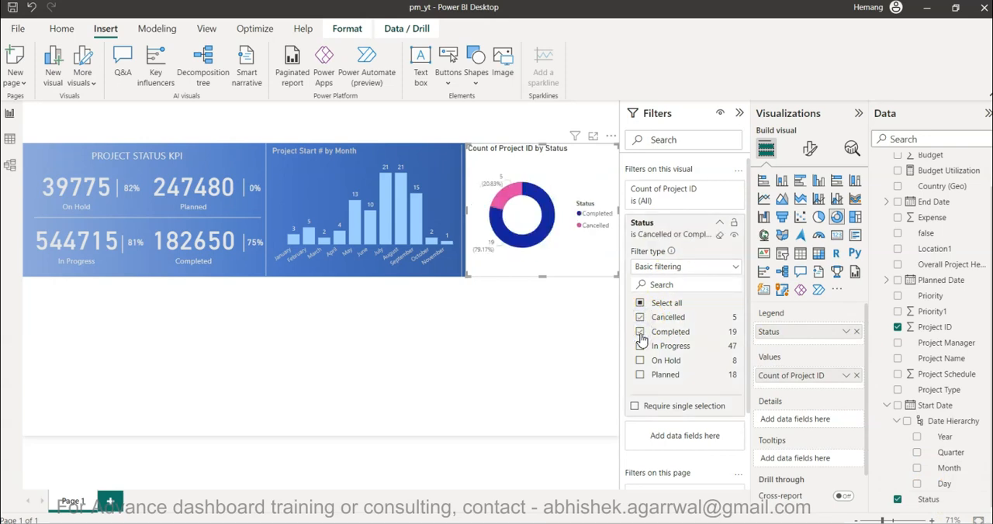
Set the donut chart's Completed slice colour to the light blue theme tint, matching the column chart bars.
left_click(809, 152)
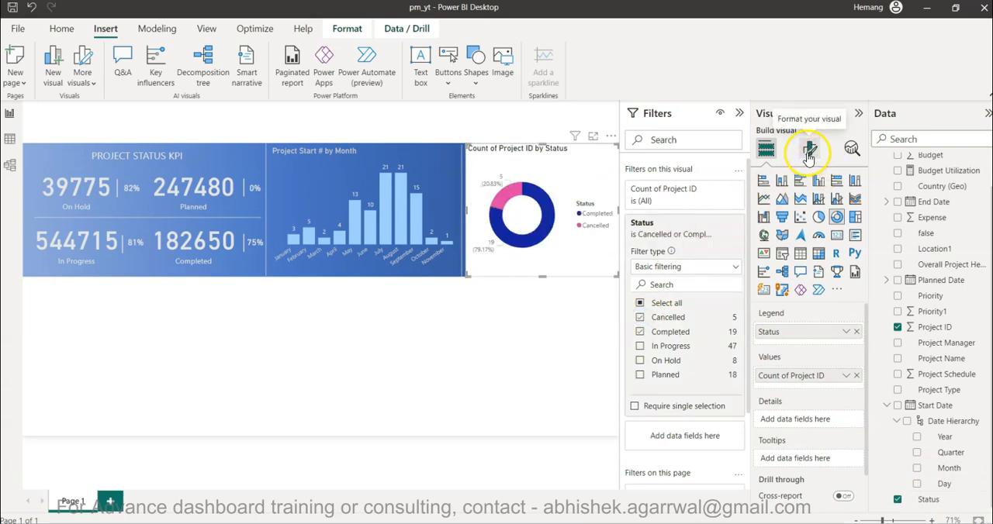
left_click(776, 265)
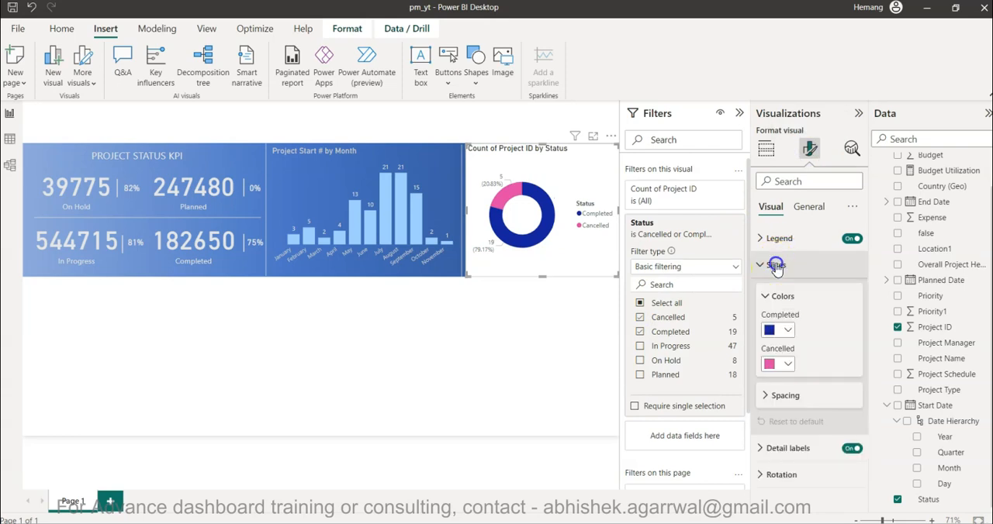
left_click(781, 329)
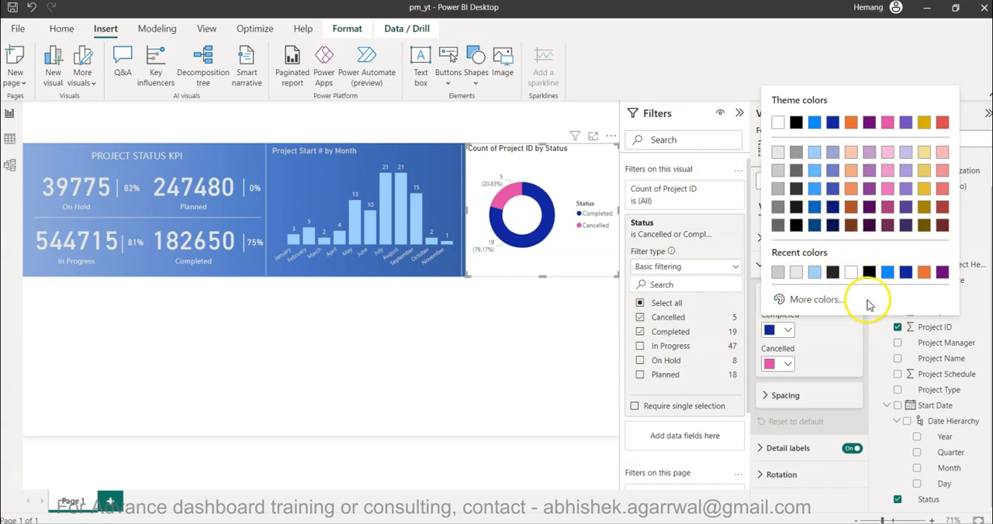
left_click(814, 156)
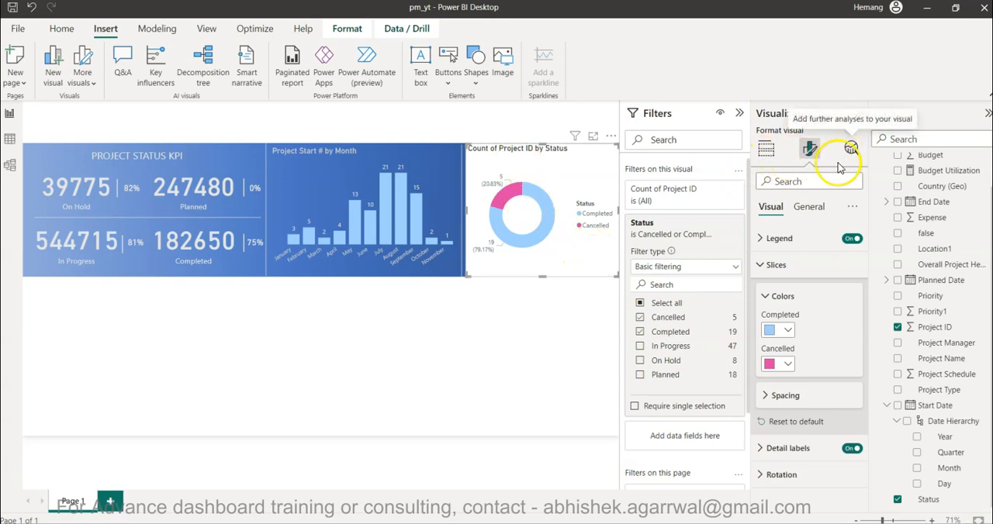
Turn off the donut chart's background so the blue banner shows behind it.
left_click(809, 210)
left_click(811, 291)
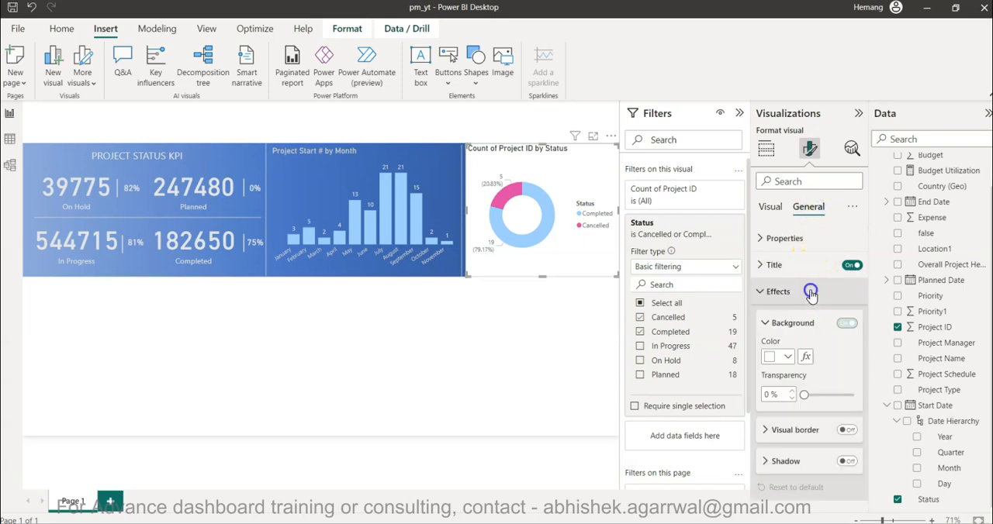
left_click(844, 324)
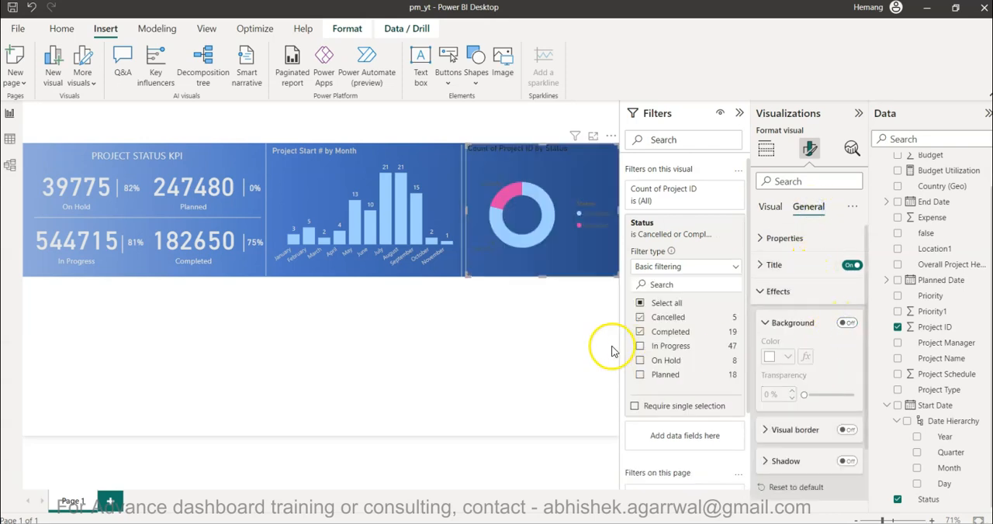
left_click(774, 295)
left_click(773, 299)
left_click(773, 300)
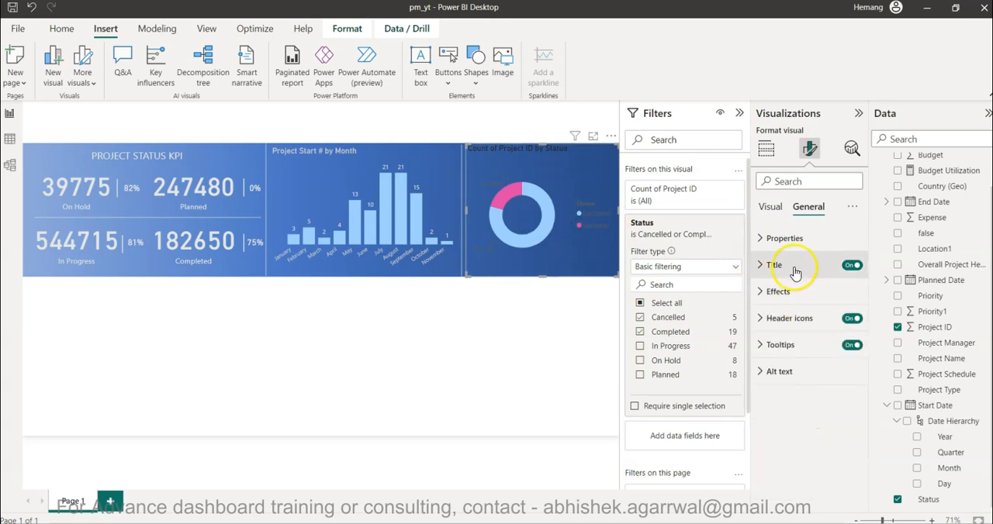
Set the colour of the donut chart's detail label values to light grey.
left_click(771, 206)
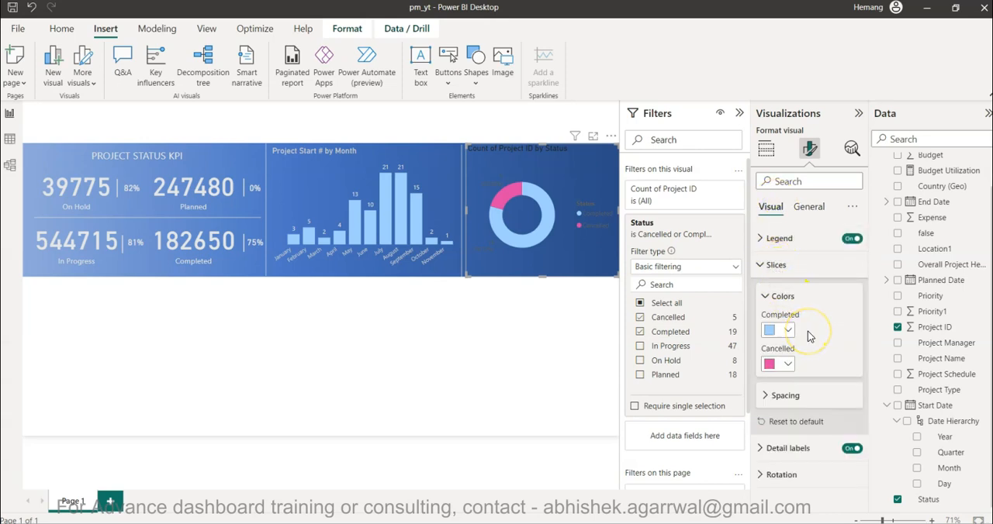
left_click(788, 449)
scroll(795, 452, "down", 2)
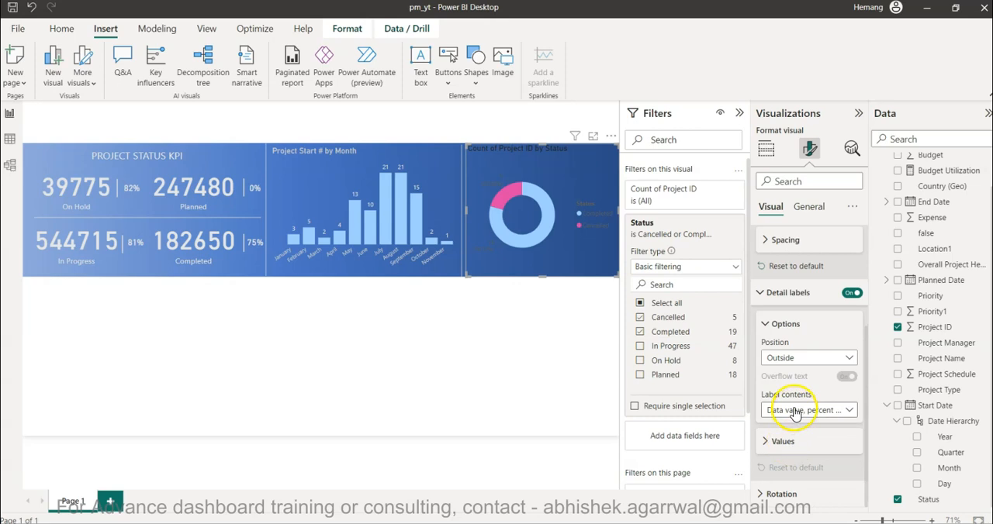
left_click(790, 442)
scroll(793, 440, "down", 2)
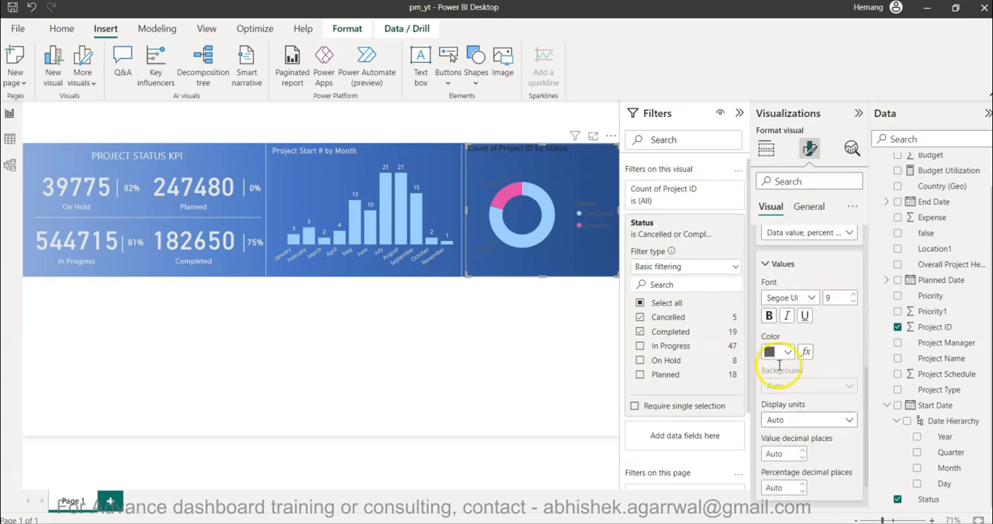
left_click(780, 355)
left_click(779, 177)
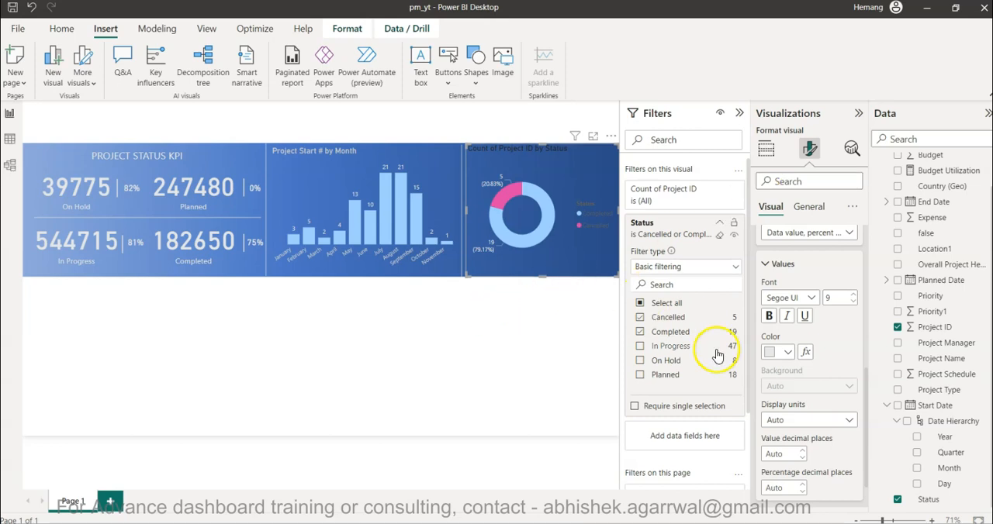
Set the donut chart's legend text colour to light grey.
scroll(795, 359, "down", 1)
scroll(796, 358, "up", 5)
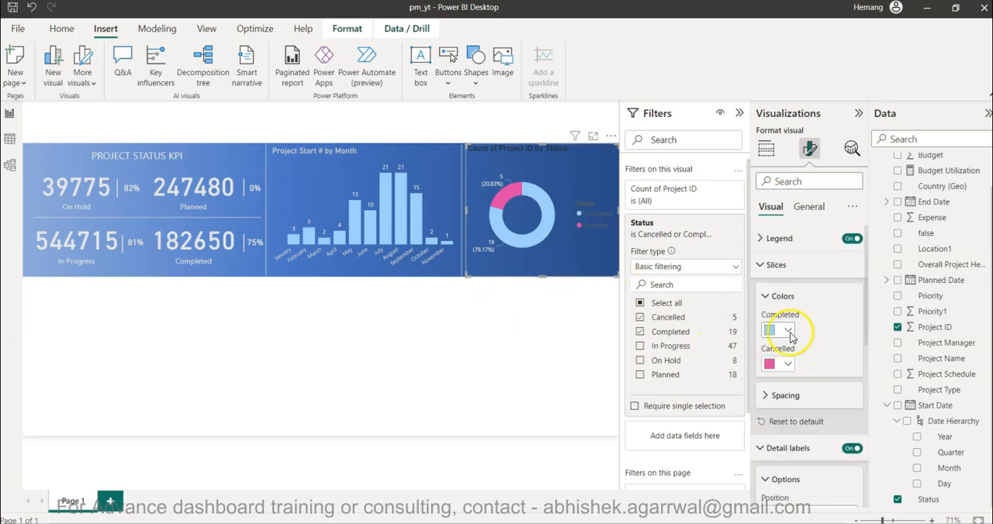
left_click(779, 265)
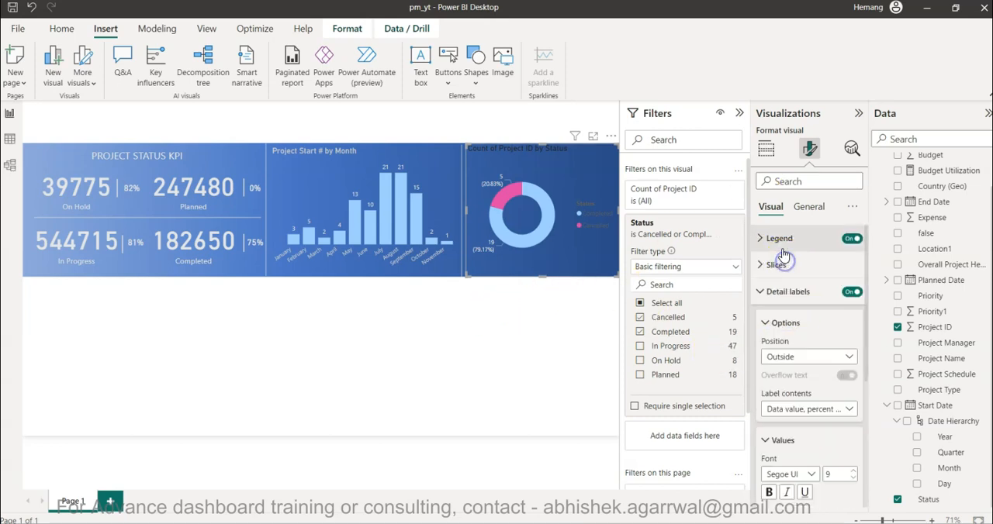
left_click(778, 238)
left_click(779, 334)
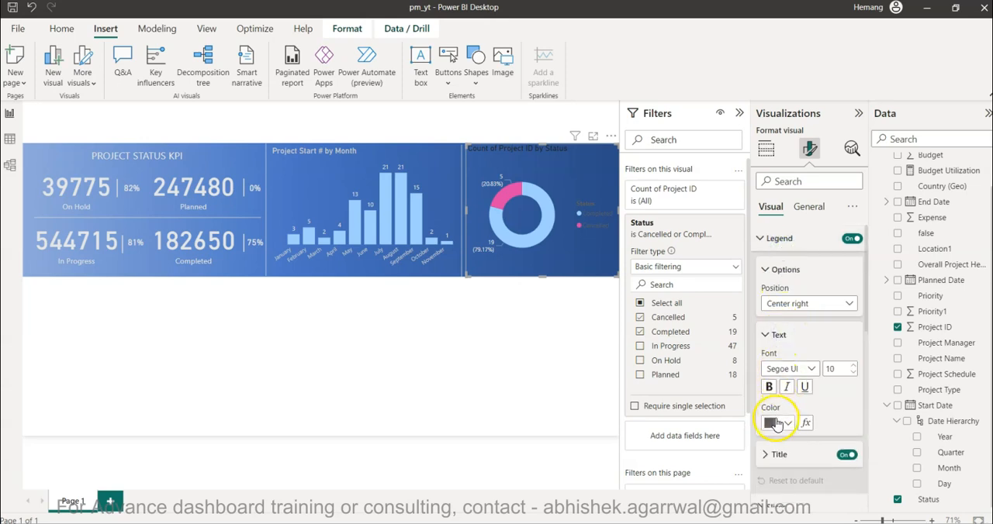
left_click(778, 423)
left_click(778, 247)
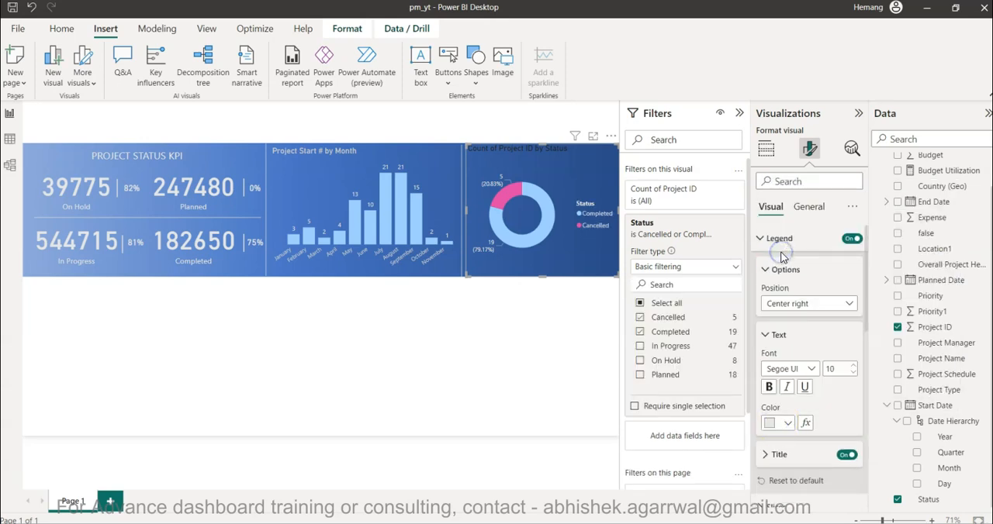
Change the donut chart's title text to "Project Completion and Cancelled Status".
left_click(535, 350)
left_click(529, 157)
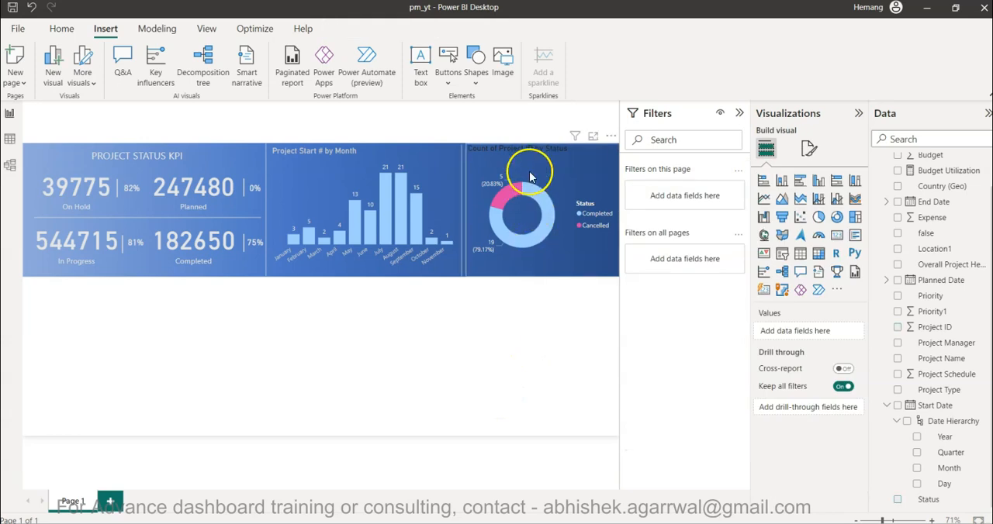
left_click(810, 148)
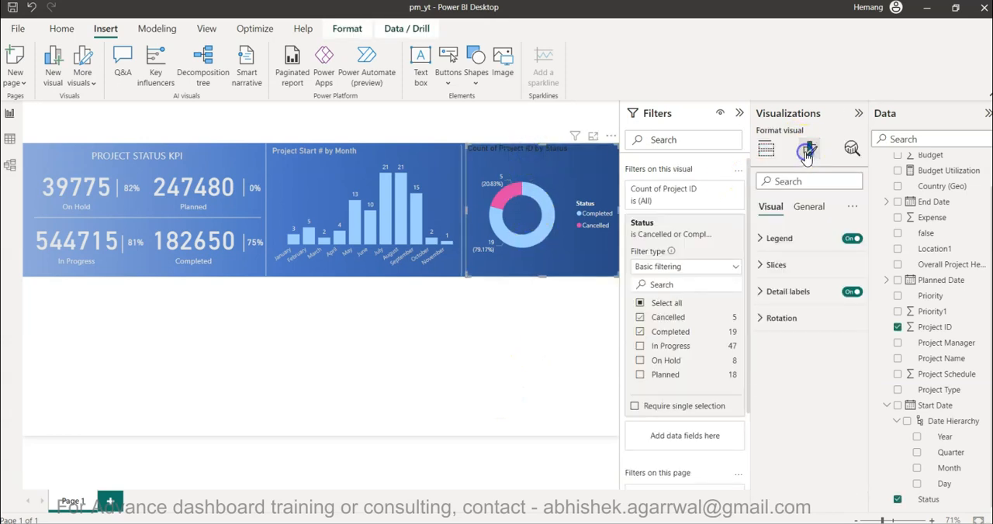
left_click(810, 210)
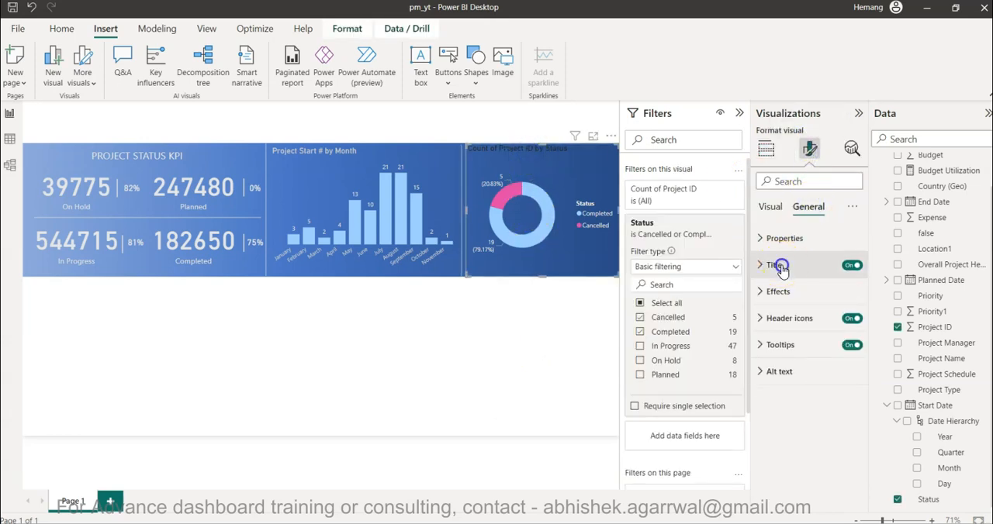
left_click(776, 266)
left_click(790, 329)
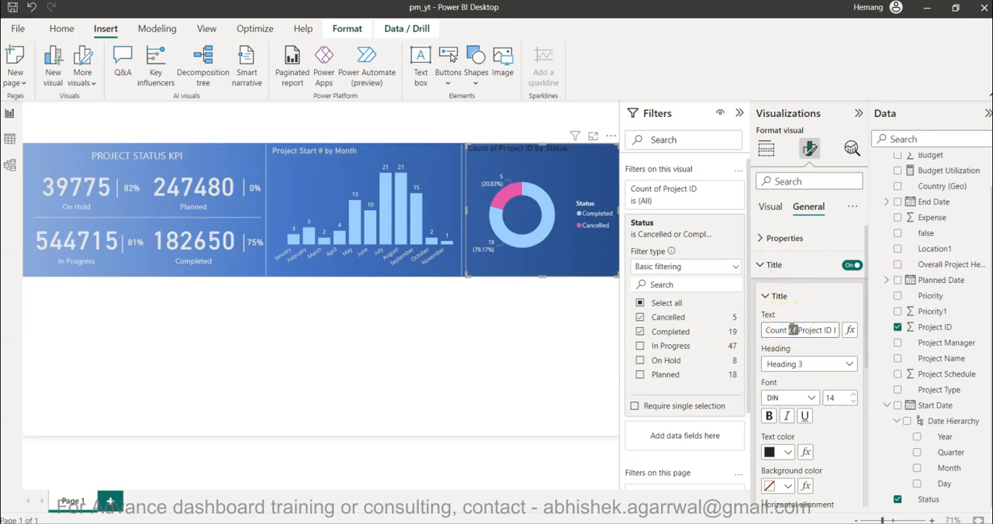
key("ctrl+a")
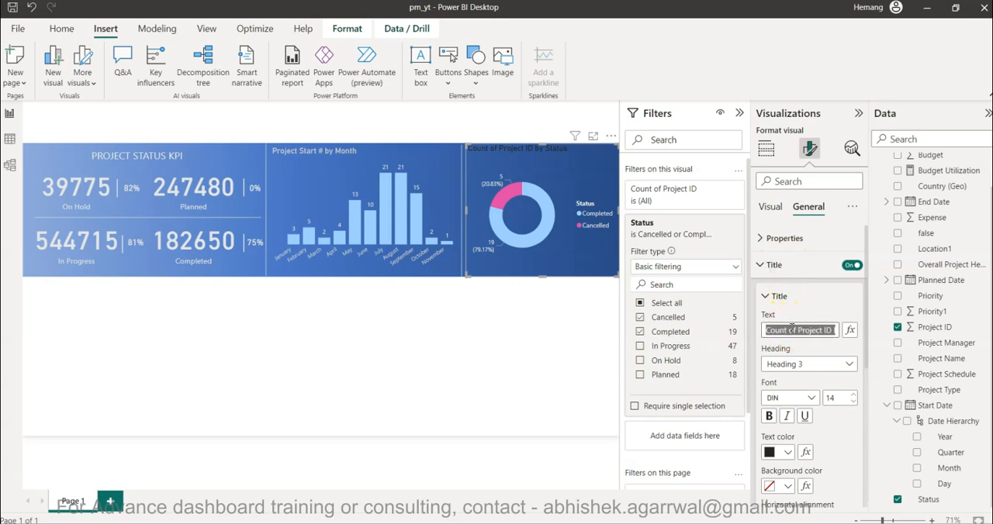
type("Project ")
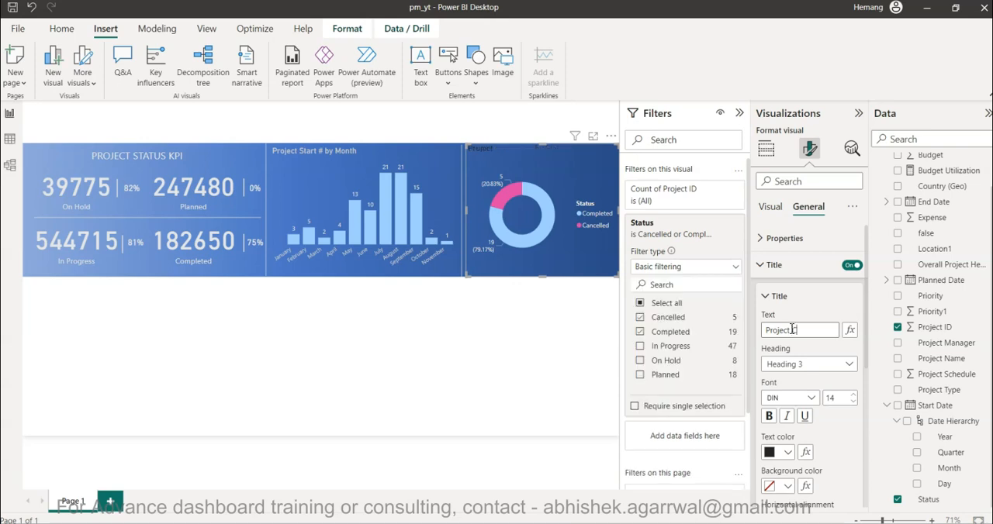
type("Completion ")
type("and Cancelled St")
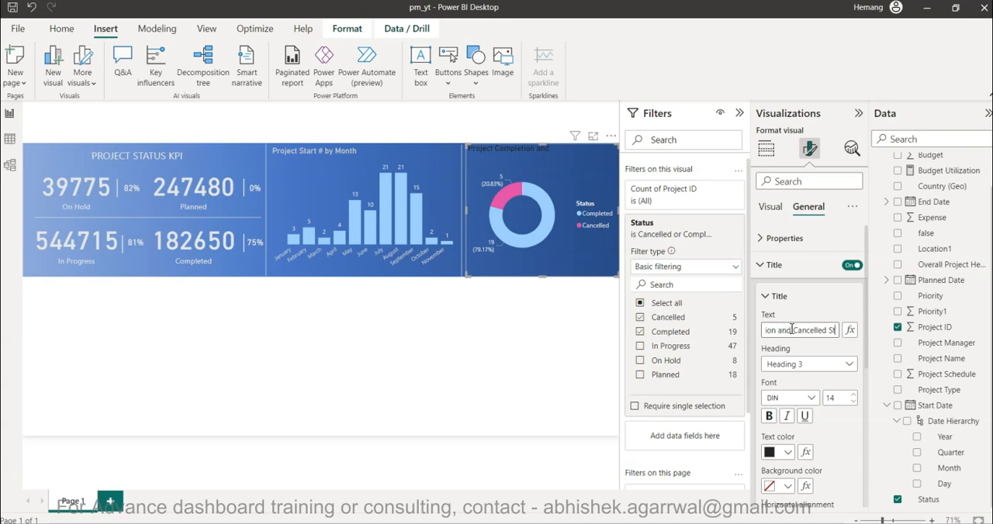
key("BackSpace")
key("BackSpace")
Set the donut chart's title text colour to light grey and deselect the chart.
left_click(772, 452)
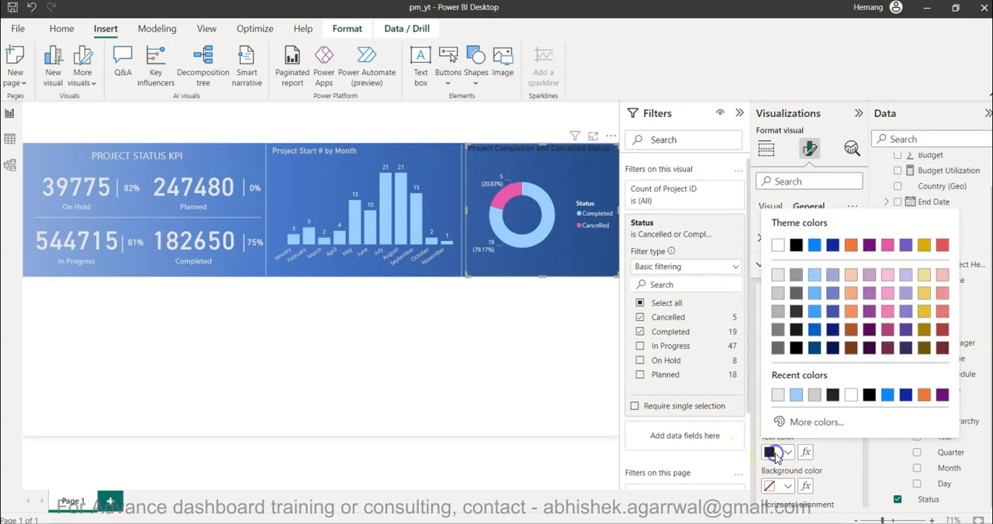
left_click(777, 297)
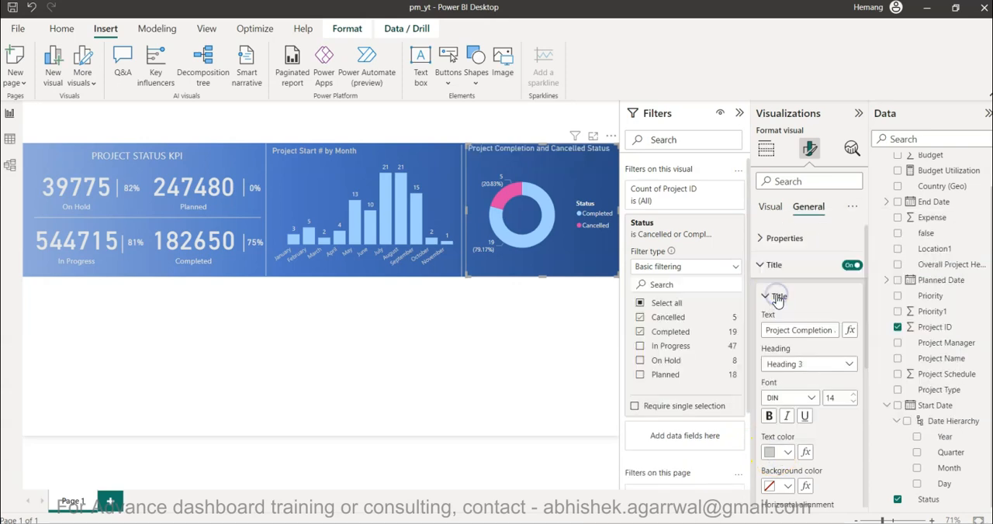
left_click(480, 382)
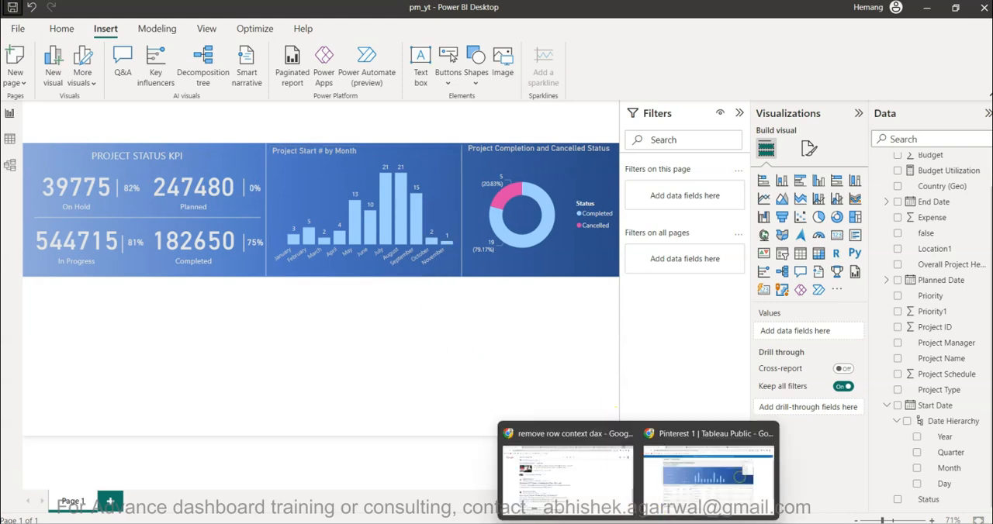
Consult the reference dashboard on Tableau Public, and insert a table visual below the banner back in Power BI.
left_click(667, 478)
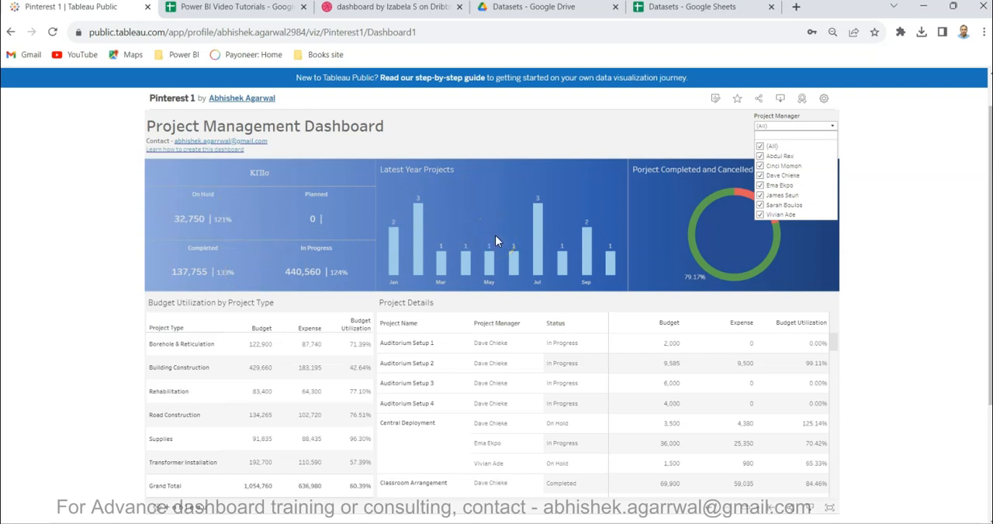
key("alt+Tab")
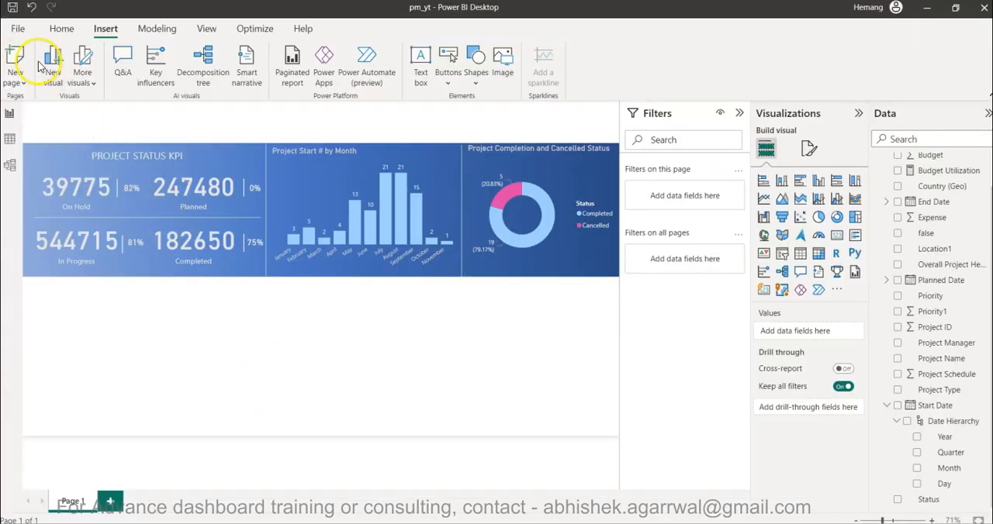
left_click(237, 332)
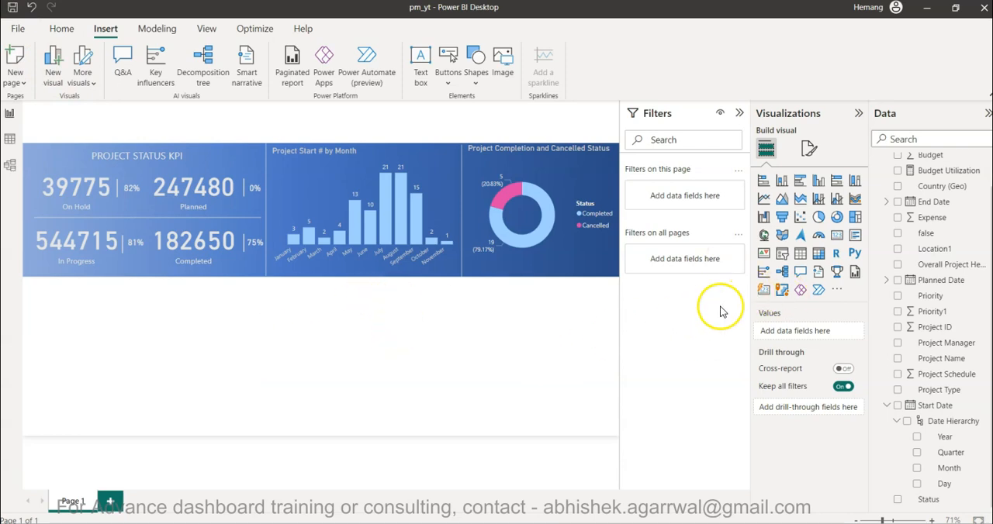
left_click(800, 259)
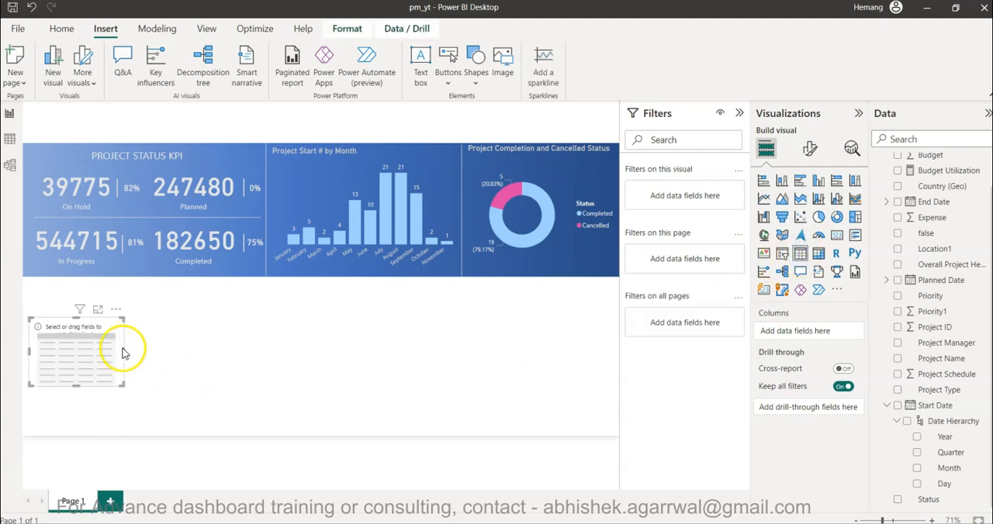
Add Project Type, Budget, Expense and Budget Utilization as the table's columns, in that order.
left_click(888, 406)
left_click_drag(945, 433, 807, 332)
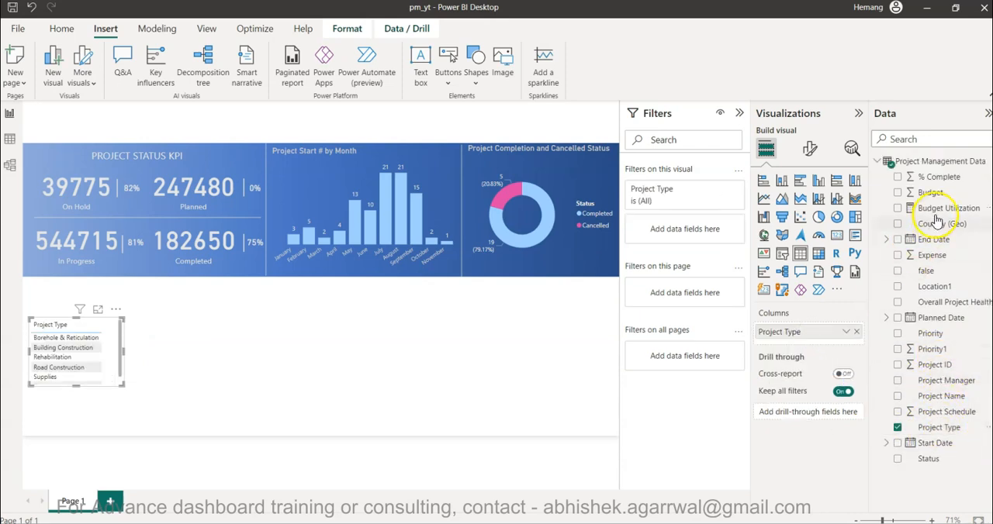
left_click_drag(931, 255, 815, 349)
left_click_drag(810, 344, 811, 343)
left_click_drag(935, 199, 829, 350)
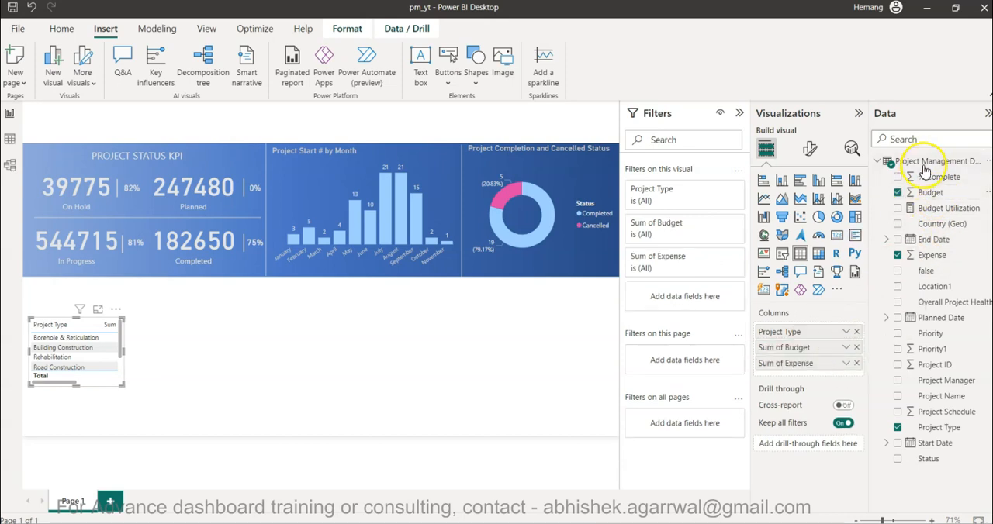
left_click_drag(927, 209, 803, 370)
Enlarge the table down to the page's lower edge and widen it until all four columns fit.
left_click_drag(121, 387, 148, 435)
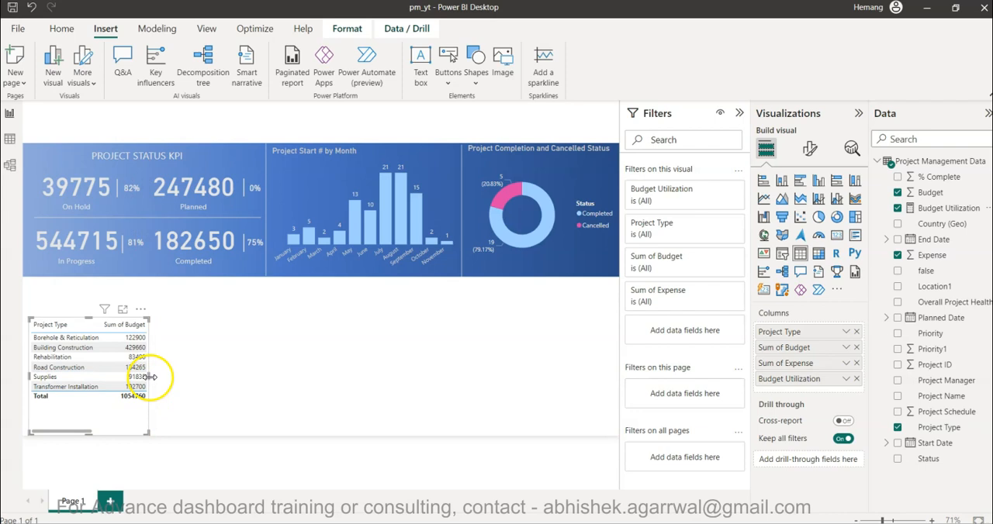
left_click_drag(150, 377, 257, 380)
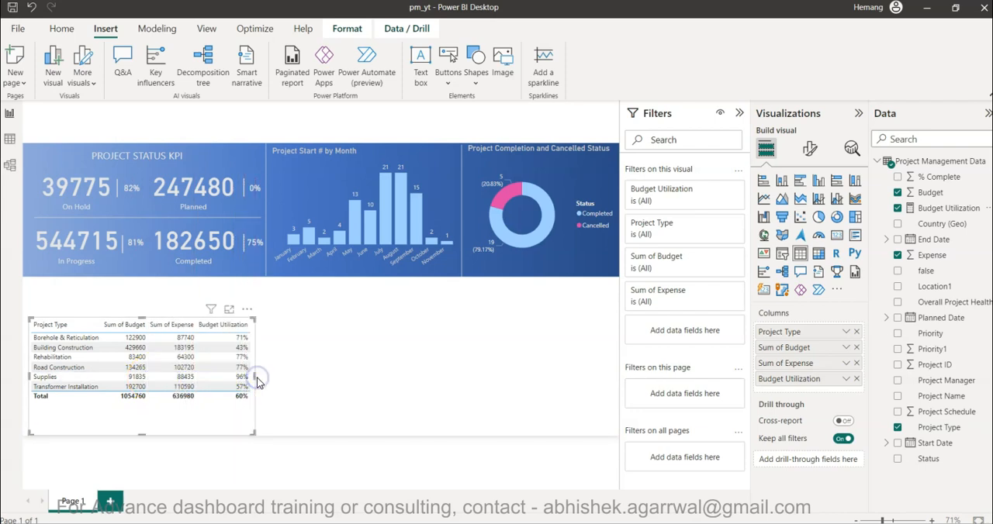
Try the Minimal, Bold header, Alternating rows, Flashy rows and None style presets on the table.
left_click(811, 151)
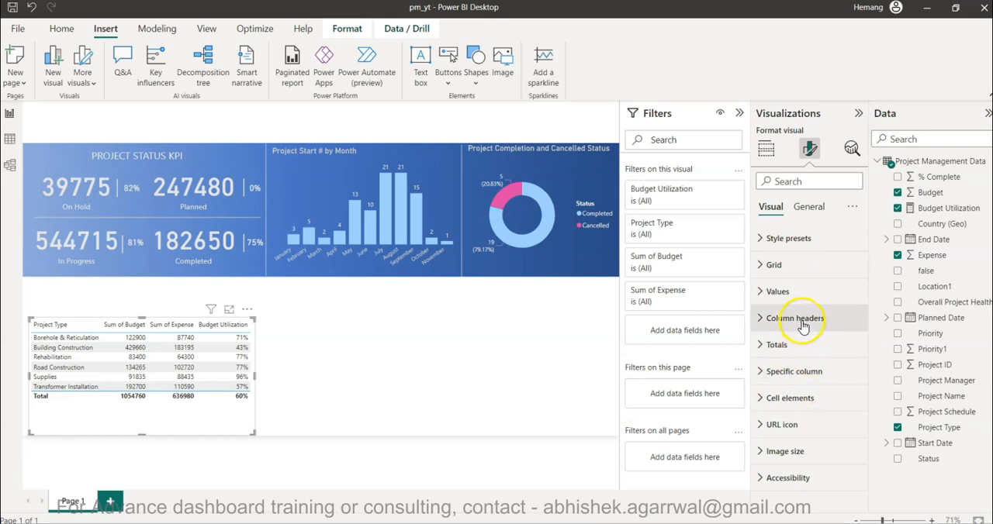
left_click(787, 241)
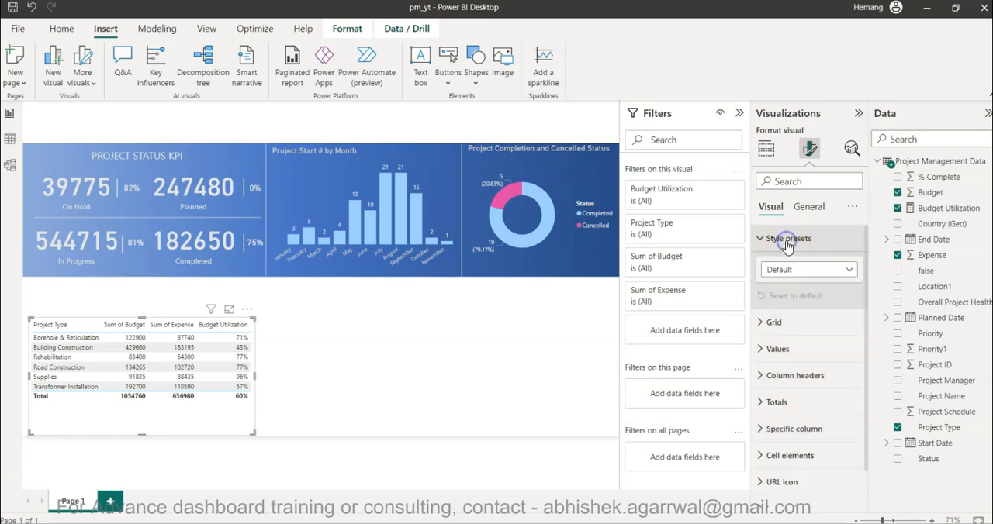
left_click(790, 269)
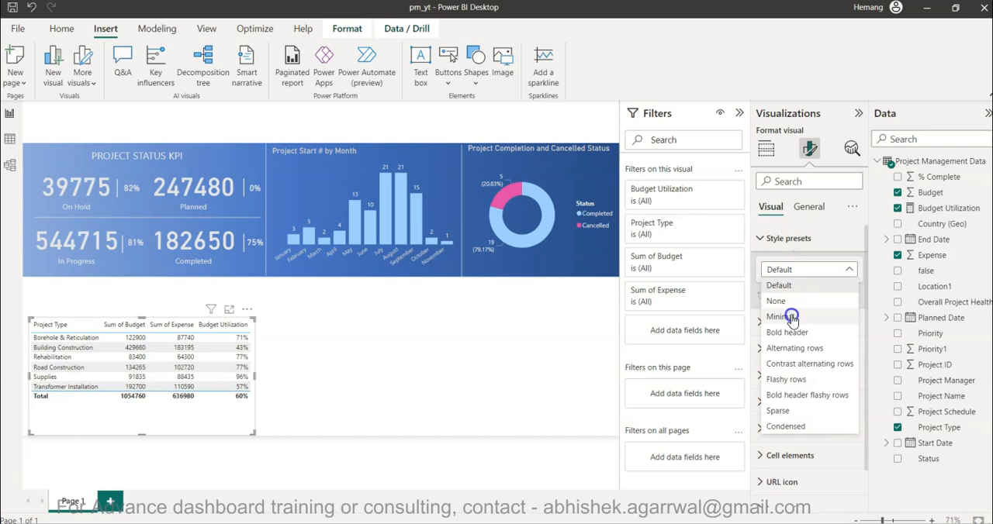
left_click(791, 317)
left_click(807, 269)
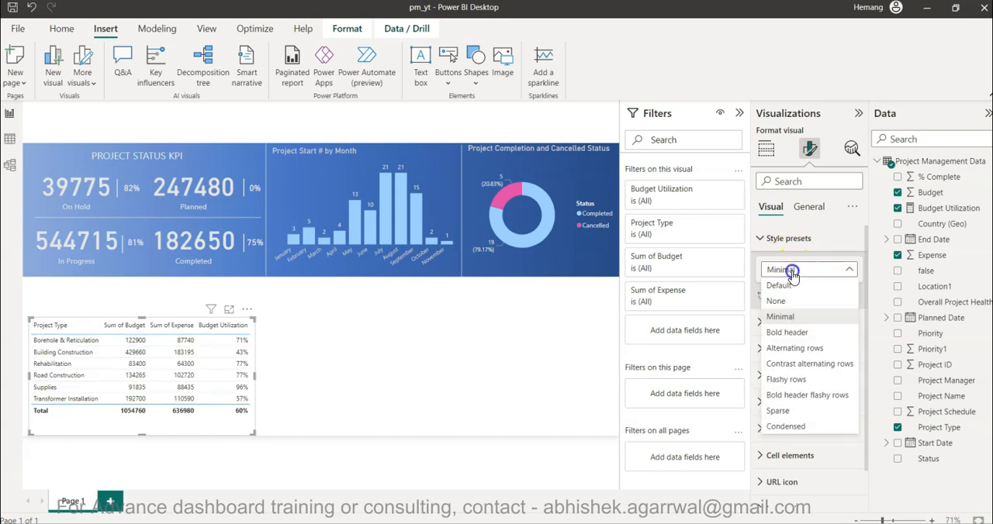
left_click(792, 332)
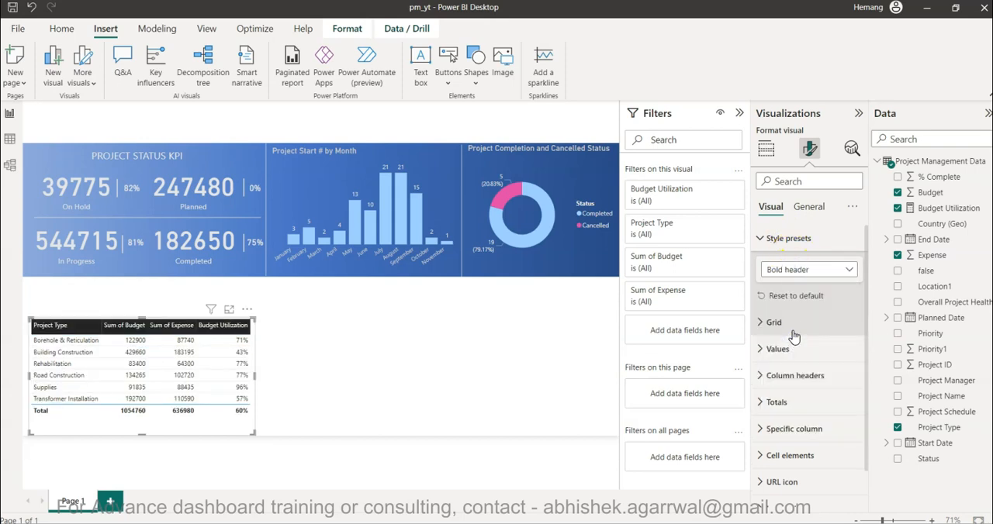
left_click(799, 269)
left_click(796, 350)
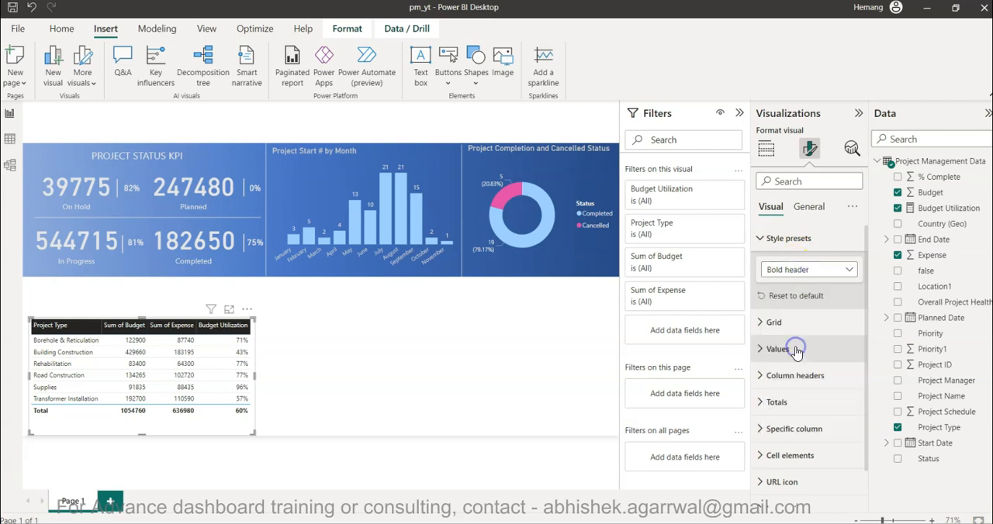
left_click(801, 268)
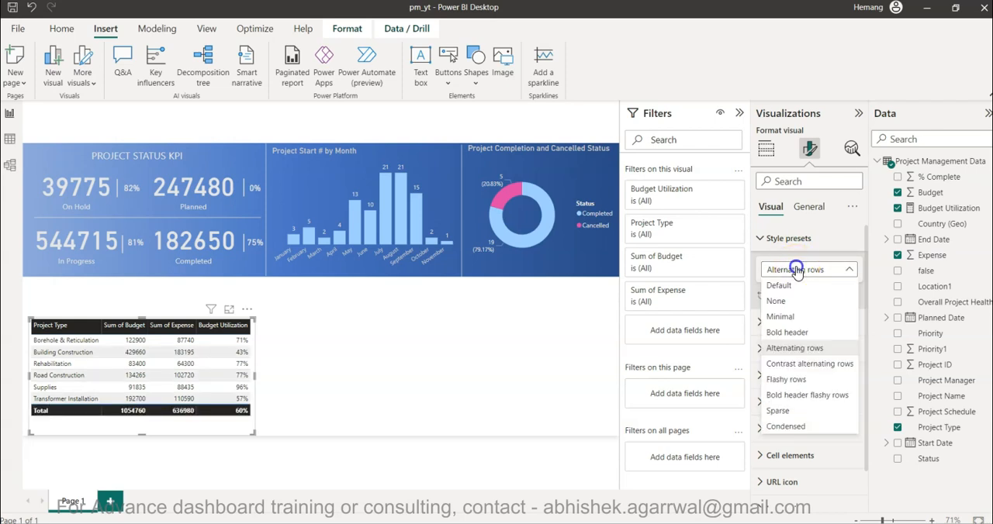
left_click(799, 380)
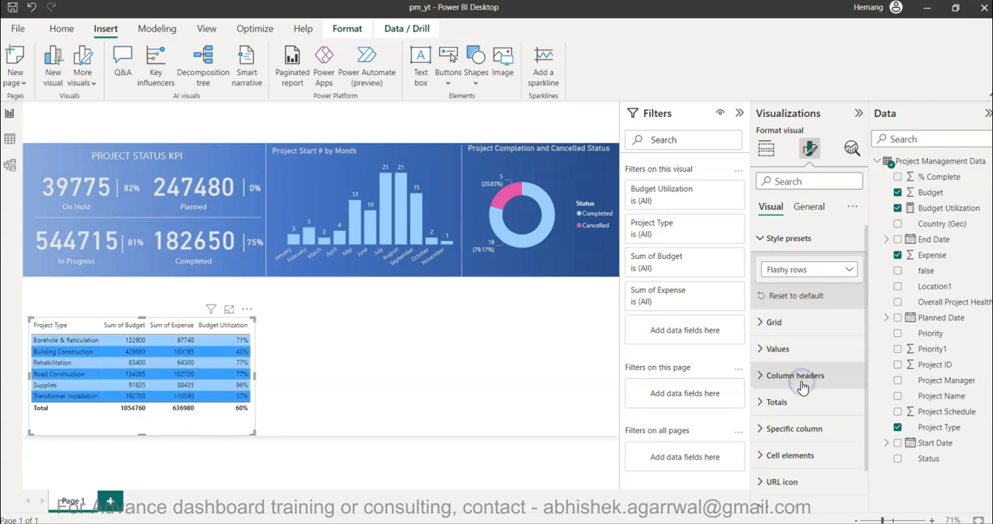
left_click(788, 269)
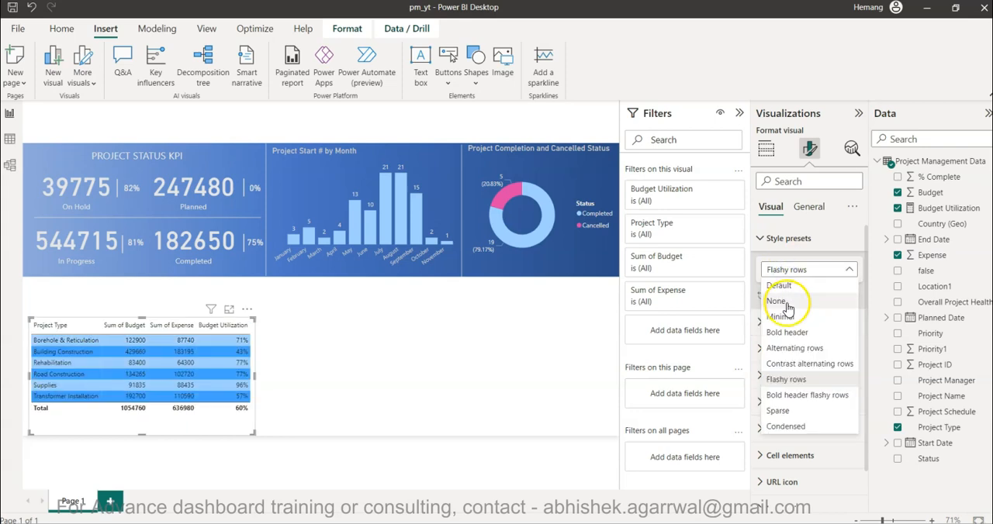
left_click(785, 302)
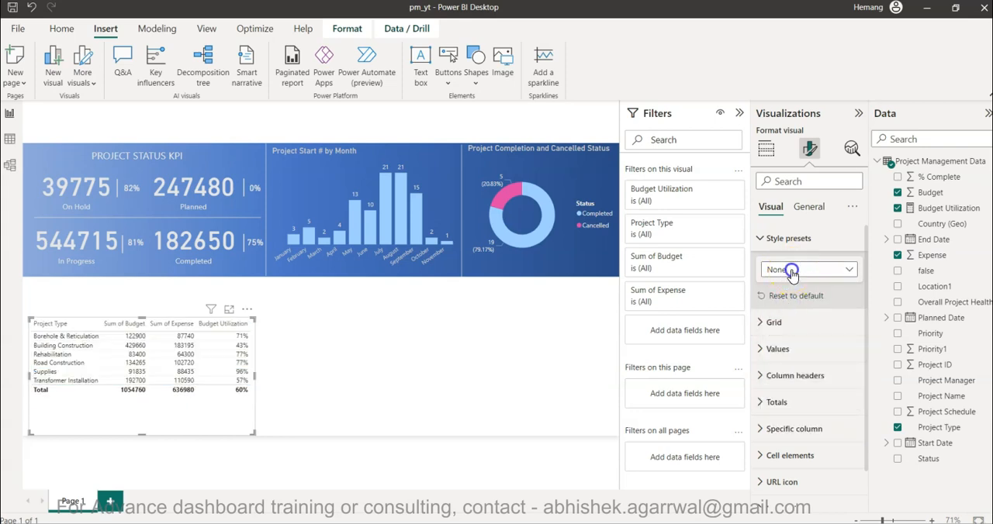
Apply the Minimal style preset to the table.
left_click(792, 271)
left_click(792, 319)
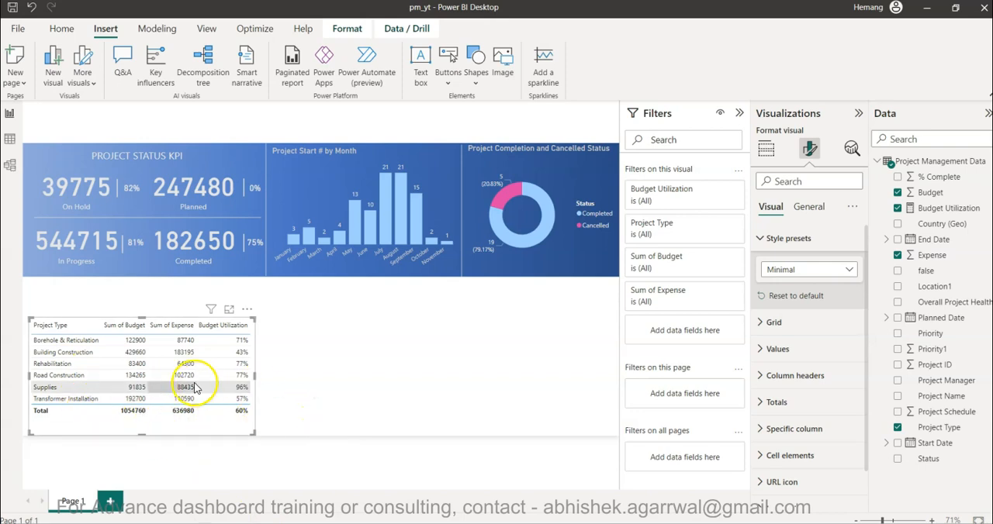
left_click(763, 239)
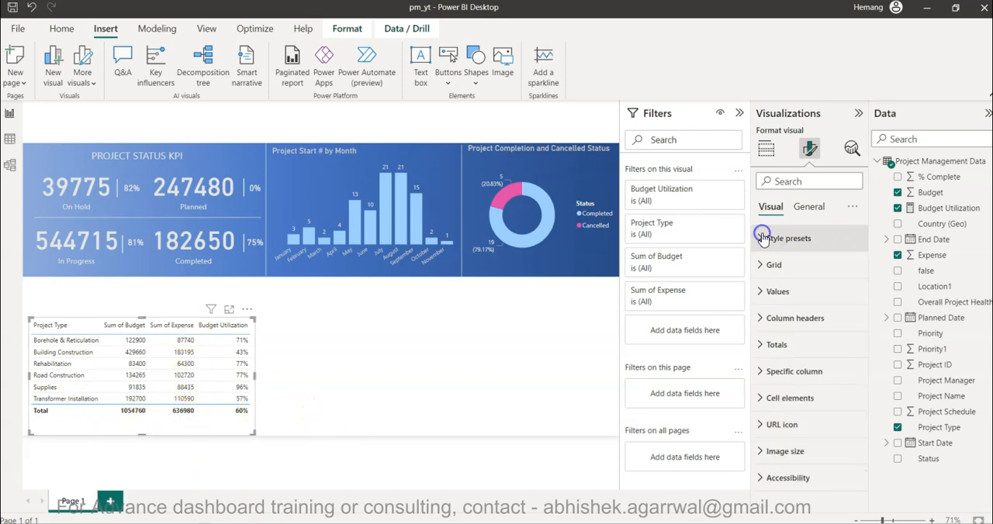
Set the border colour in the table's grid formatting to light grey.
left_click(764, 265)
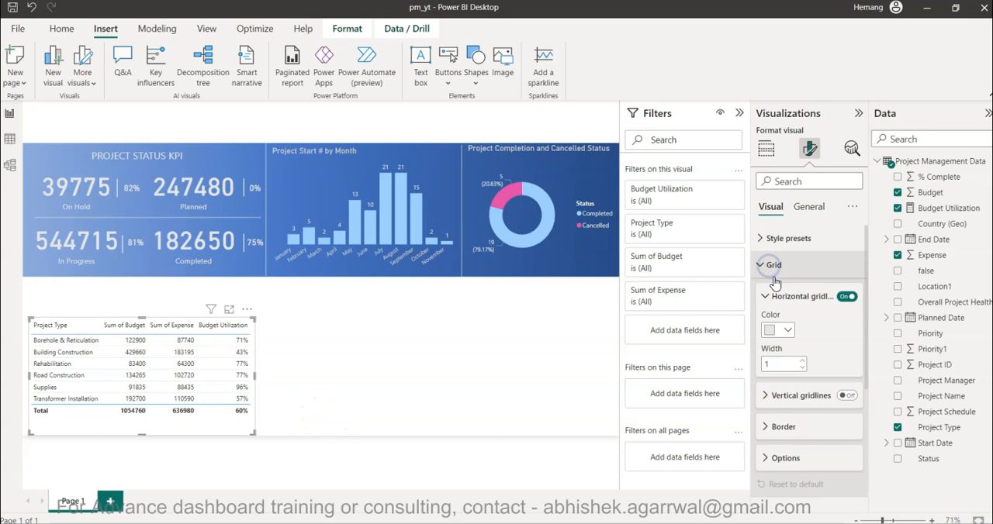
left_click(793, 420)
scroll(787, 403, "down", 5)
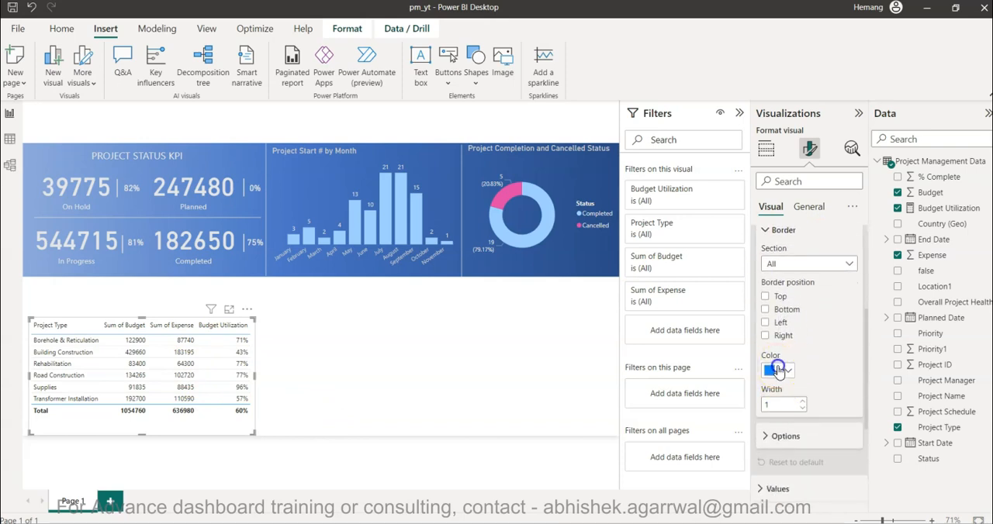
left_click(778, 370)
left_click(778, 197)
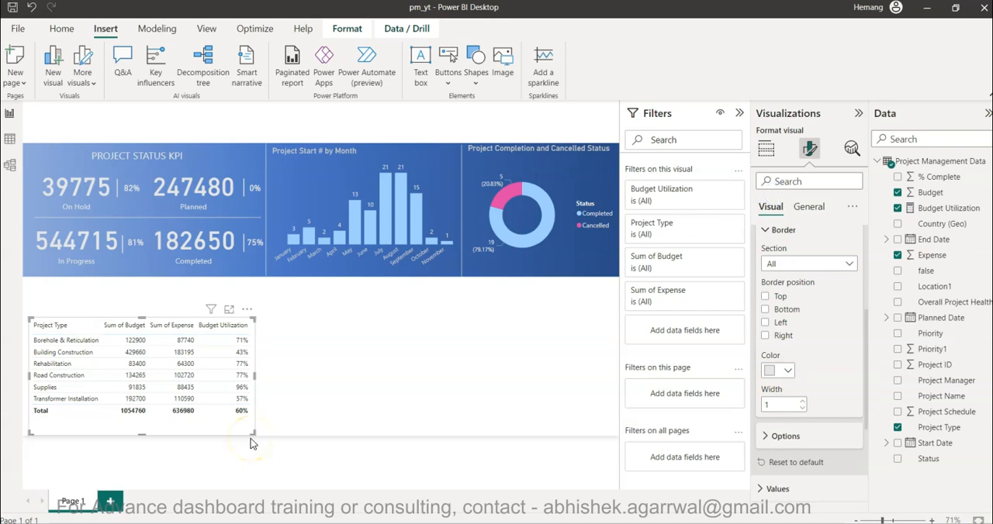
Extend the table upward to just below the blue banner and sideways to the page's left edge.
left_click_drag(142, 318, 140, 287)
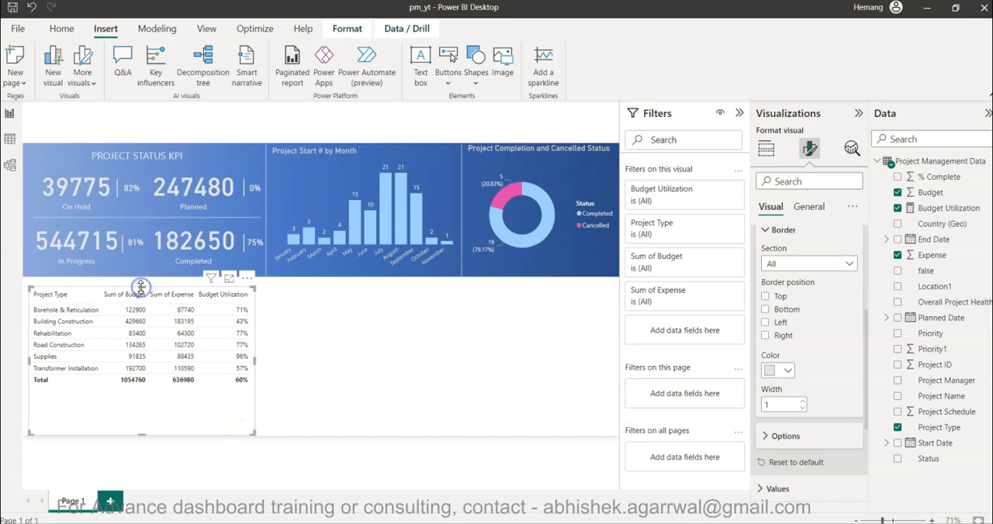
left_click(169, 404)
left_click_drag(142, 286, 141, 281)
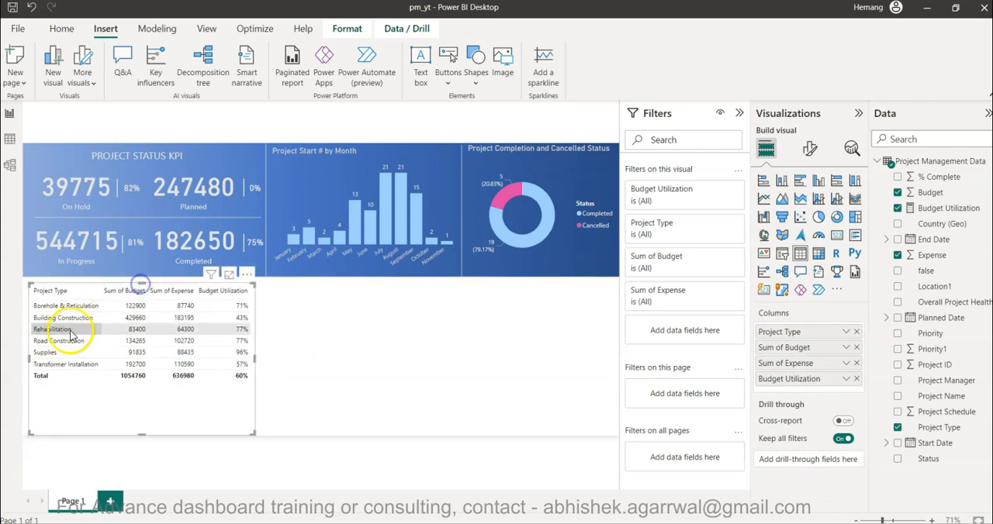
left_click_drag(29, 357, 23, 358)
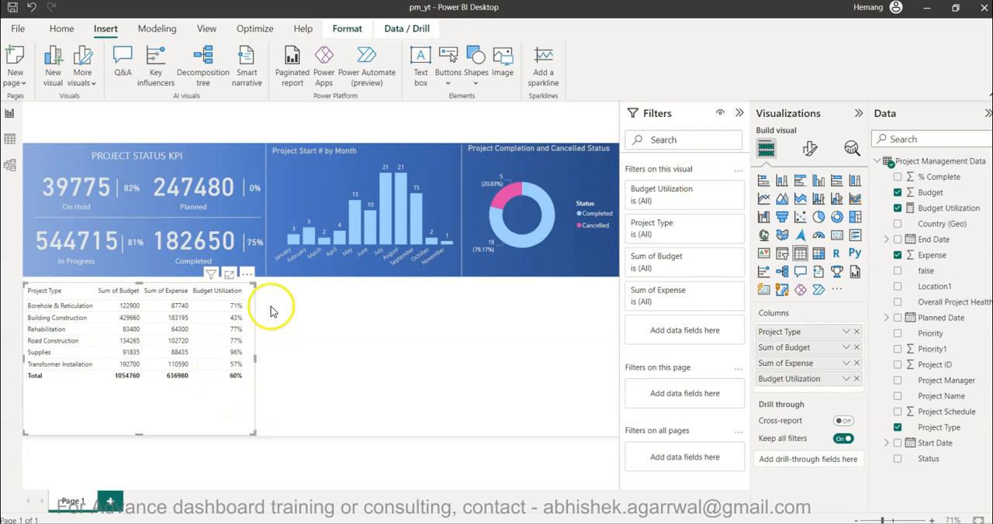
Turn on the table's title, set its text to "Budget Utilization by Project Type", and deselect the table.
left_click(807, 152)
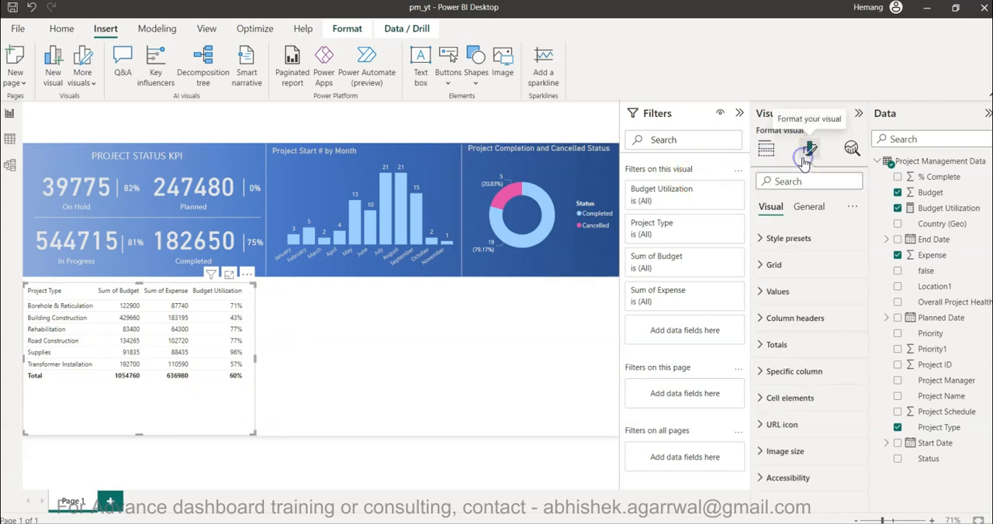
left_click(808, 206)
left_click(797, 265)
left_click(852, 265)
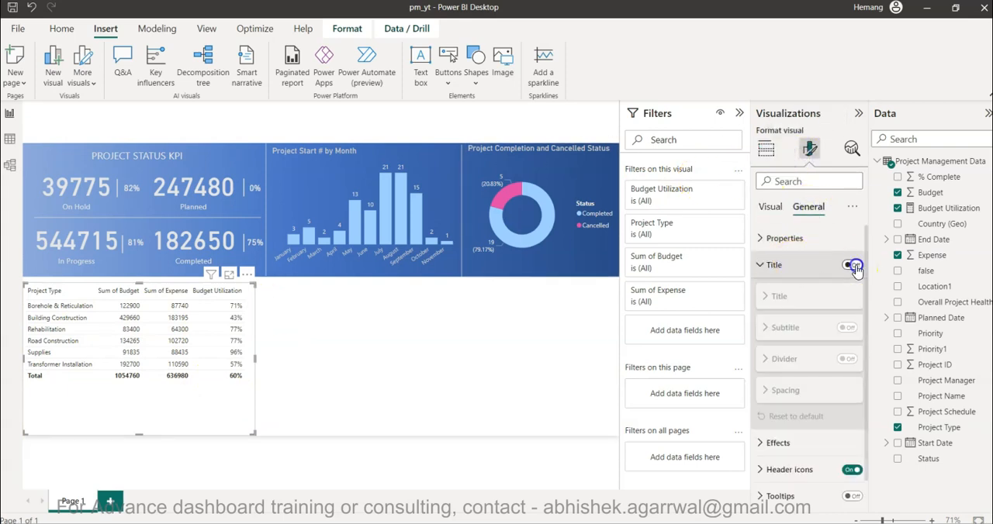
left_click(785, 298)
left_click(786, 298)
left_click(788, 301)
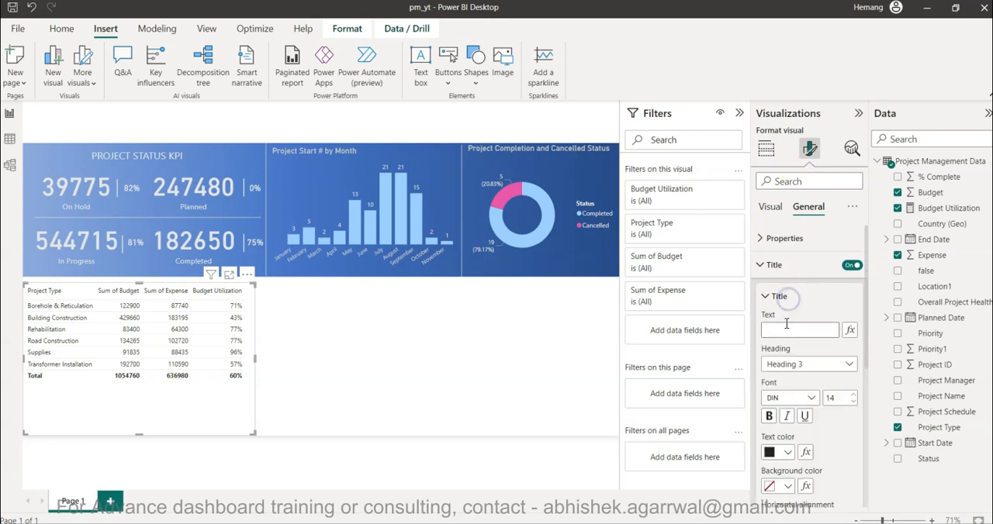
left_click(786, 326)
type("Bud")
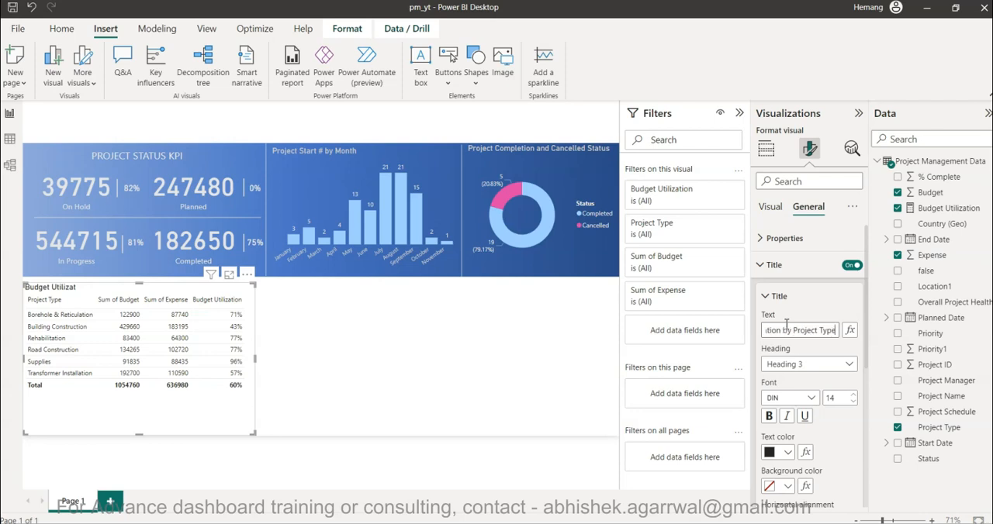
left_click(286, 361)
Set the table visual's background colour to light grey.
left_click(245, 401)
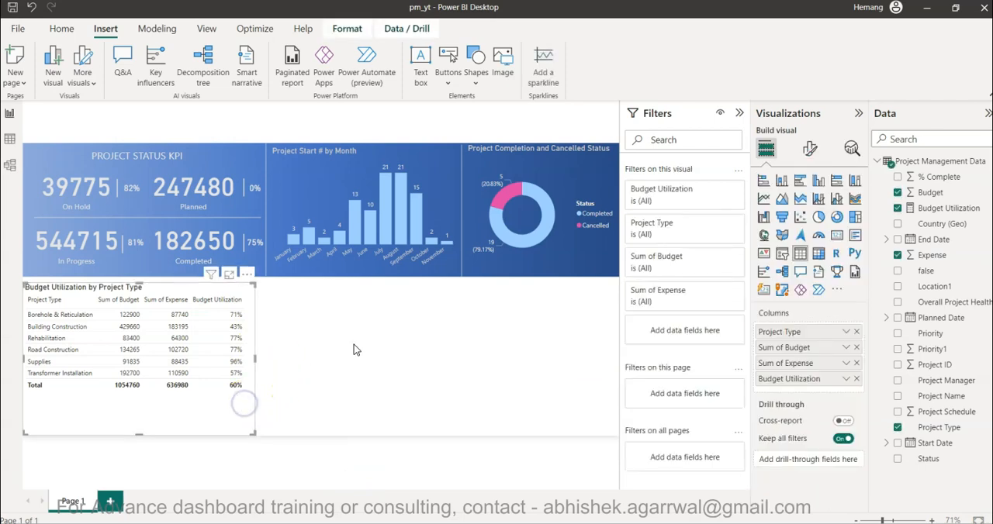
left_click(810, 151)
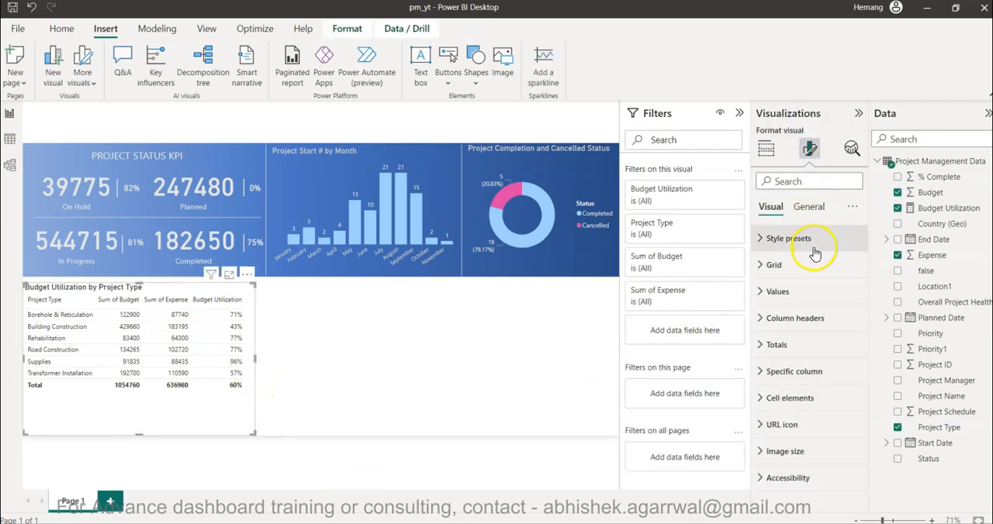
left_click(806, 208)
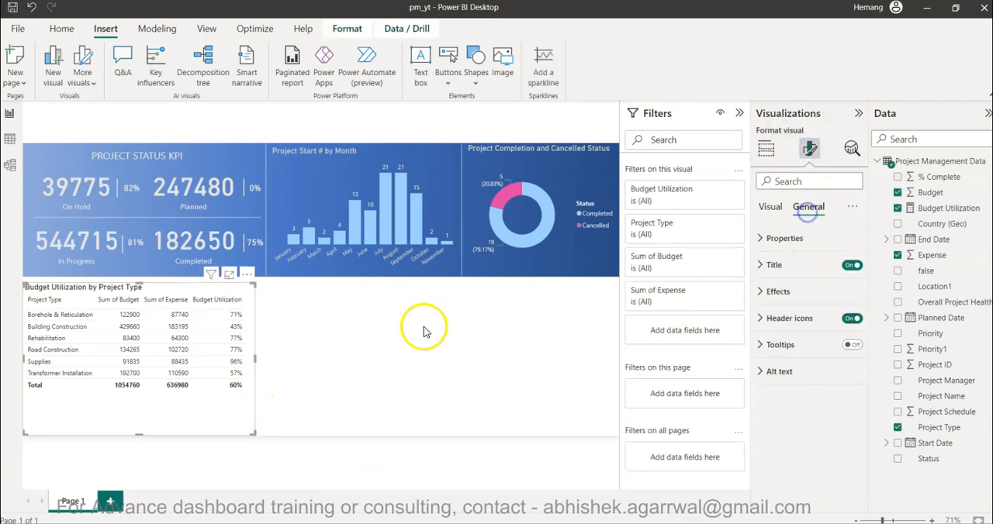
left_click(811, 289)
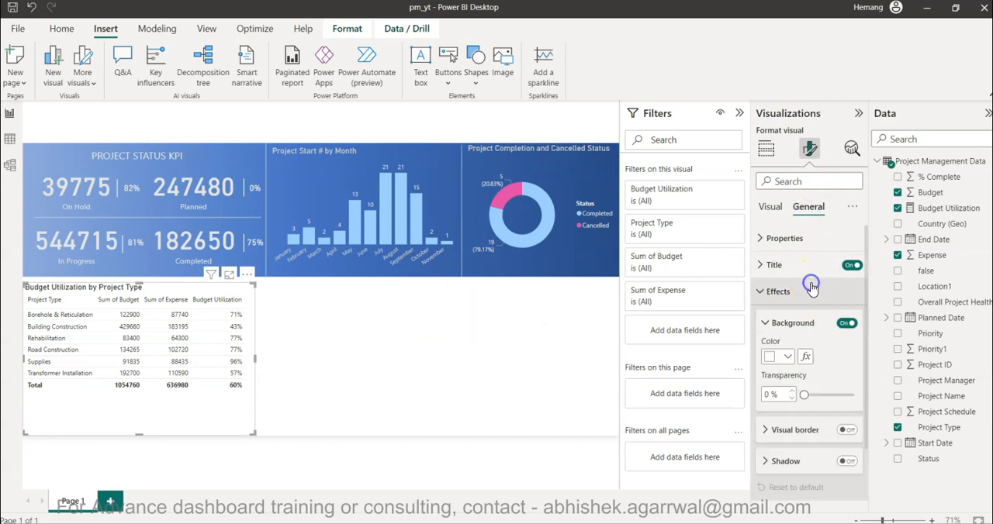
left_click(785, 356)
left_click(778, 180)
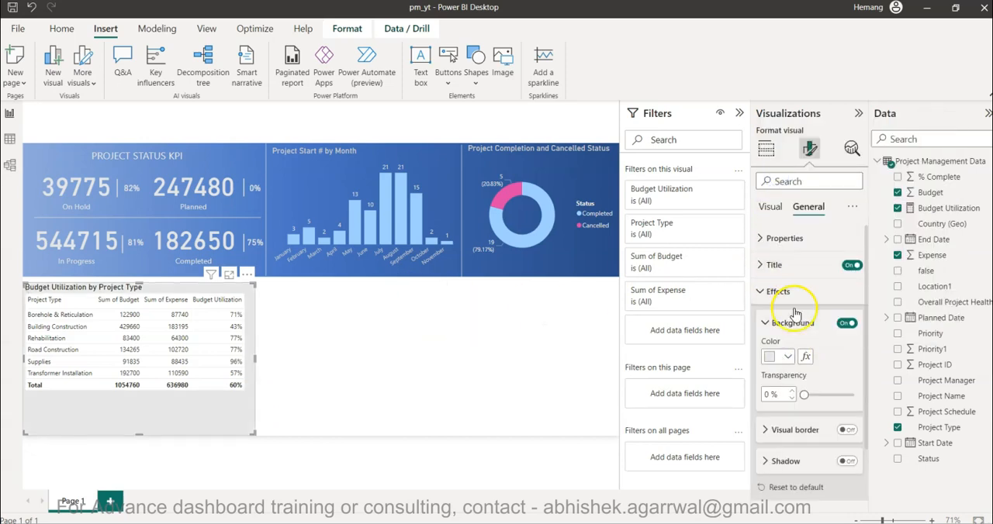
Adjust the table's background transparency, trying 40% and 50% before settling on 70%, and deselect the table.
left_click_drag(804, 393, 809, 395)
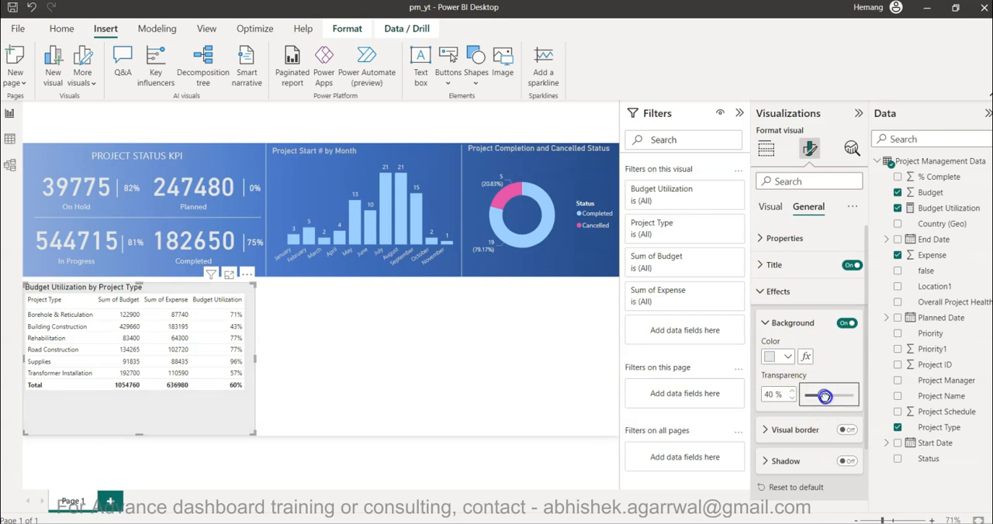
left_click(768, 395)
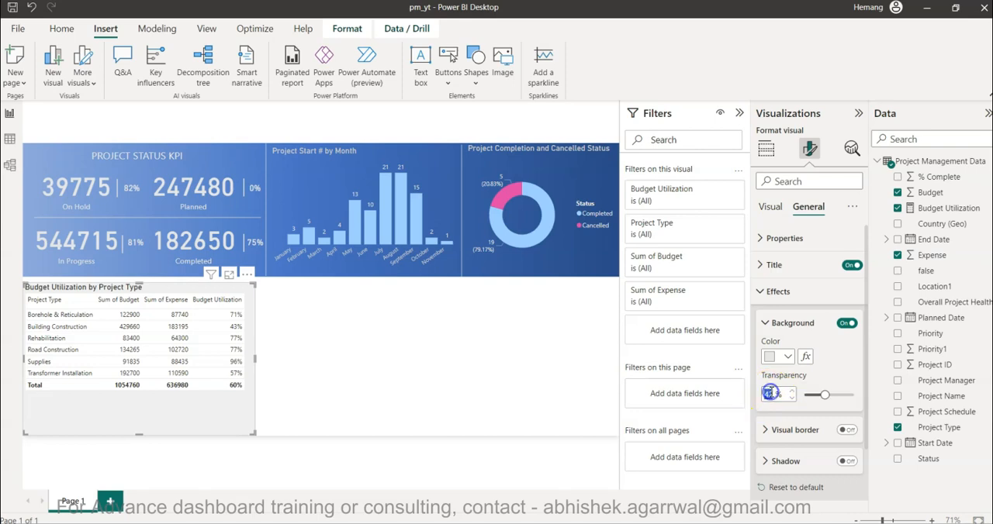
type("50")
key("Return")
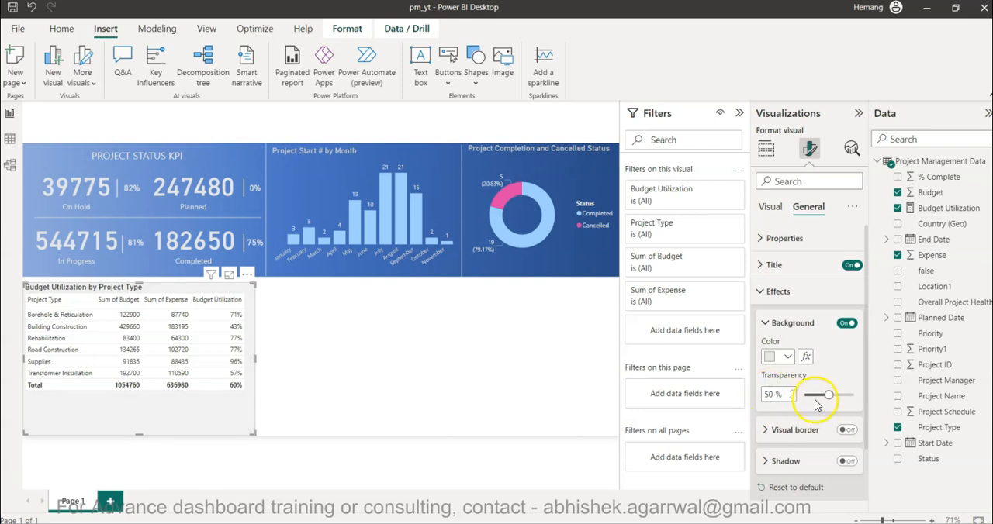
type("5")
type("70")
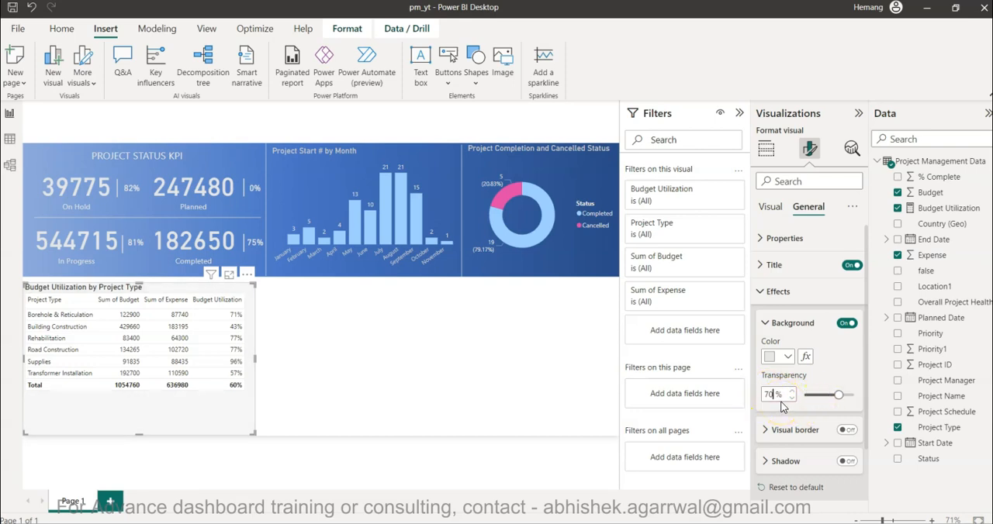
left_click(456, 357)
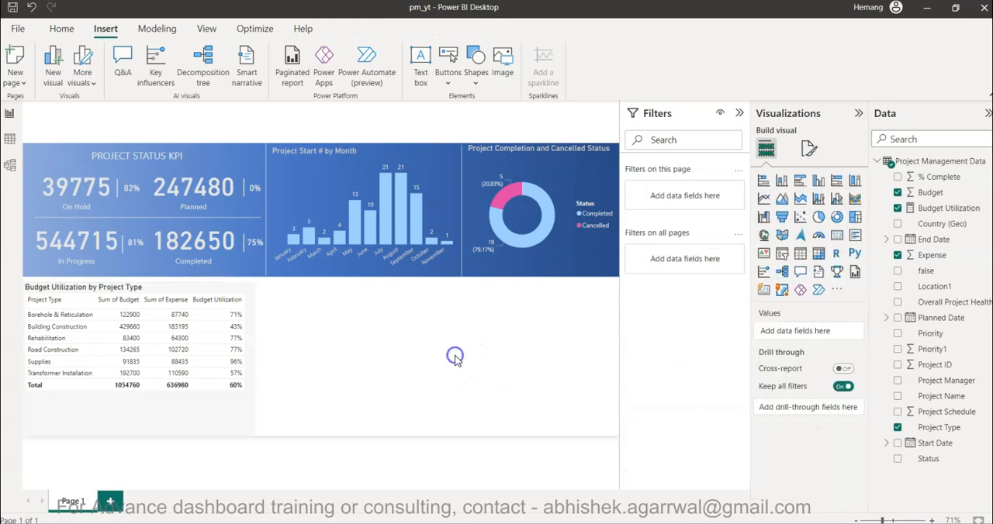
Shorten the table slightly from its lower edge, check it deselected, and select it again.
left_click(237, 422)
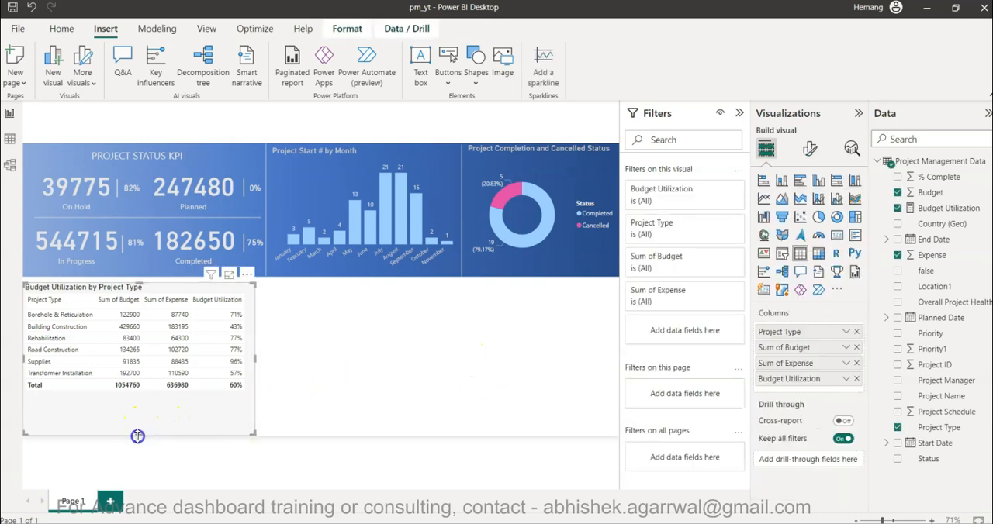
left_click(374, 381)
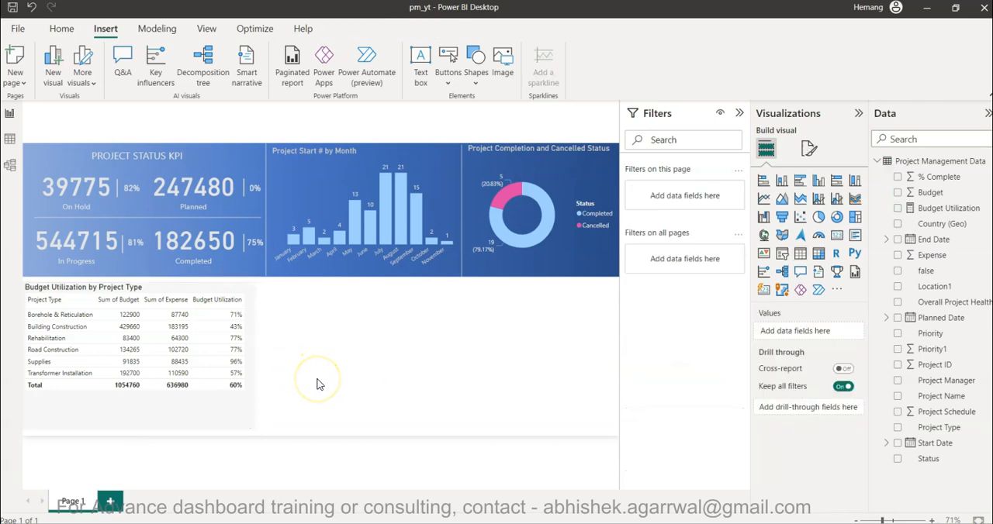
left_click(234, 423)
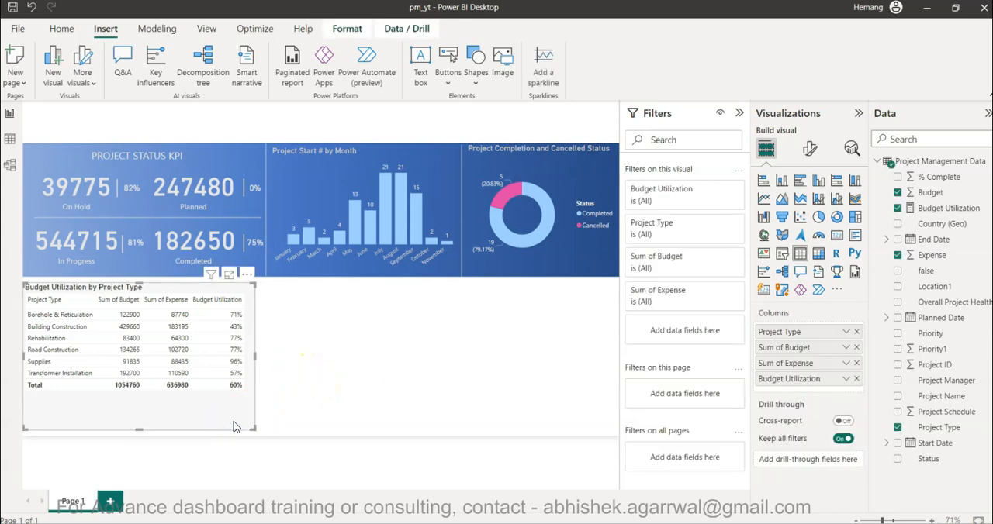
Duplicate the Budget Utilization by Project Type table, place the copy beside the original, and widen it to nearly the page edge.
key("ctrl+c")
key("ctrl+v")
left_click_drag(244, 414, 475, 414)
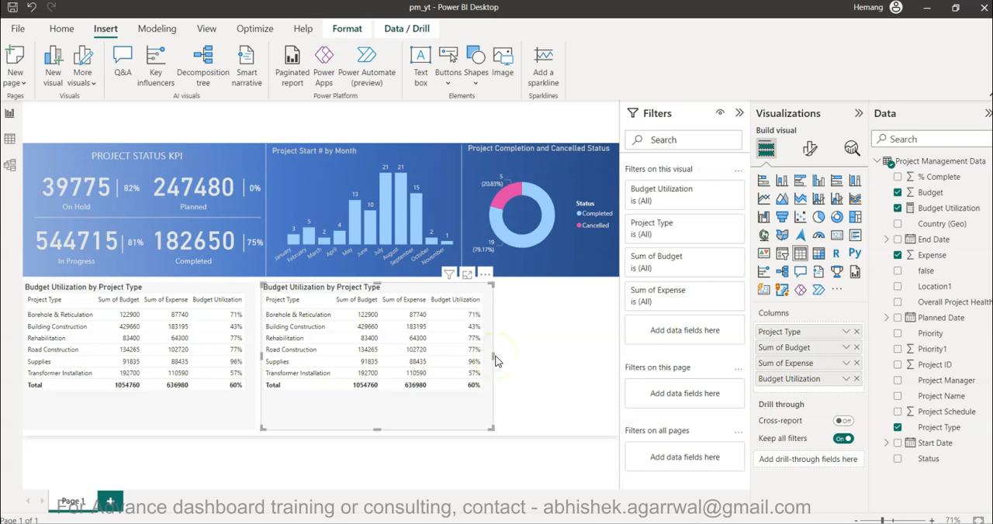
left_click_drag(492, 357, 602, 361)
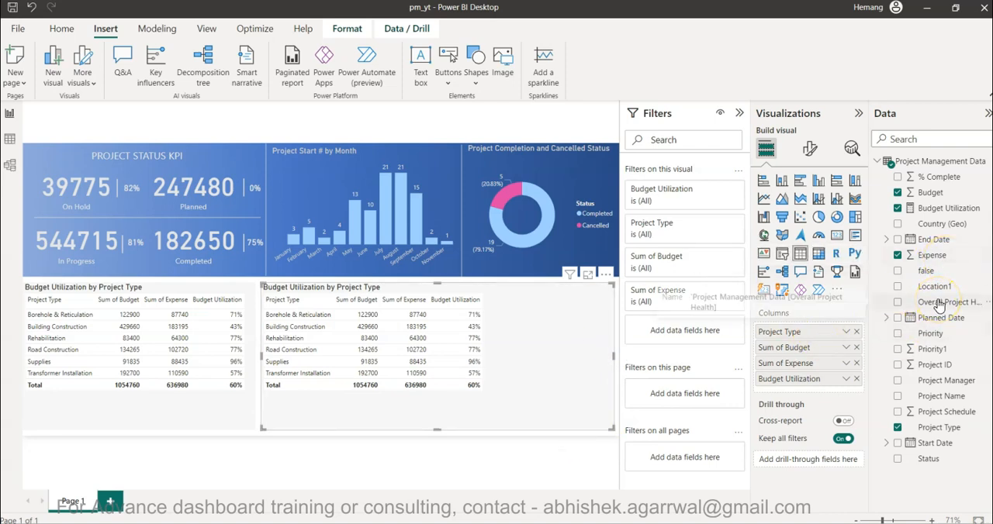
Replace Project Type with Project Name as the first column of the copied table.
left_click_drag(941, 396, 824, 327)
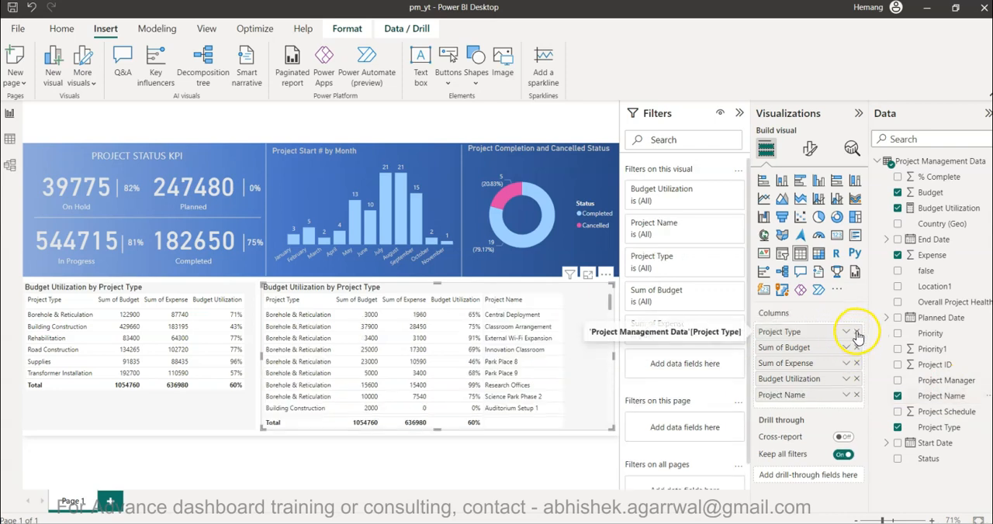
left_click(857, 332)
left_click_drag(805, 380, 800, 332)
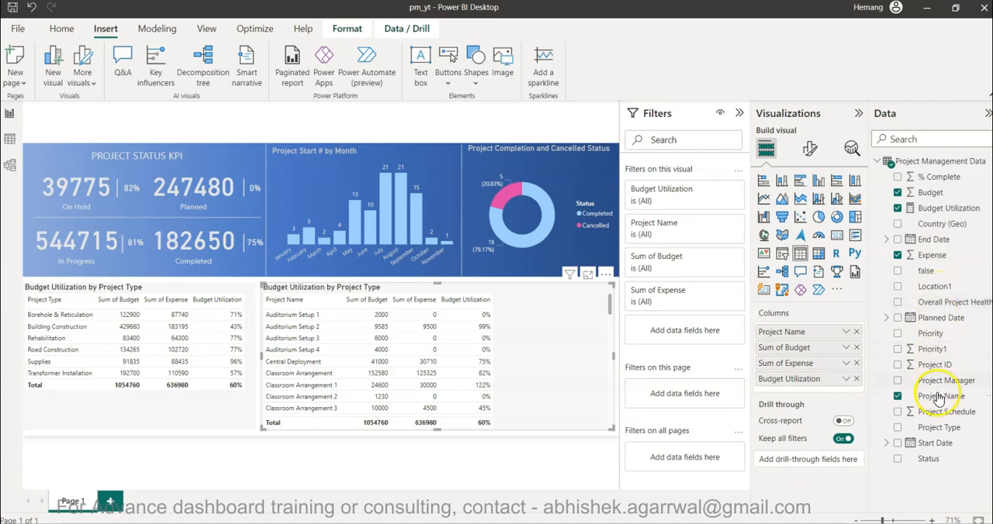
Add Project Manager and Status columns after Project Name in the copied table, checking the column order against the Tableau reference dashboard.
left_click_drag(942, 402, 801, 344)
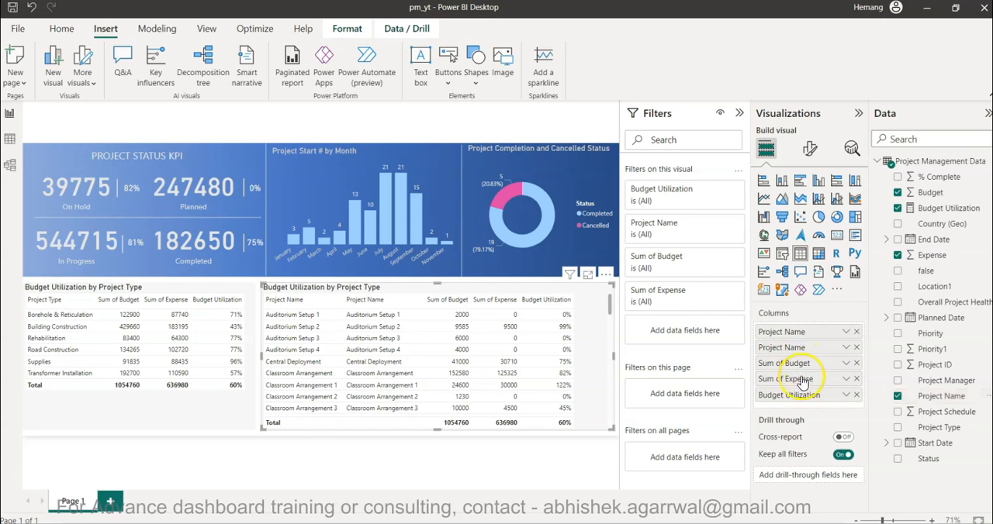
left_click(856, 348)
left_click_drag(923, 380, 814, 343)
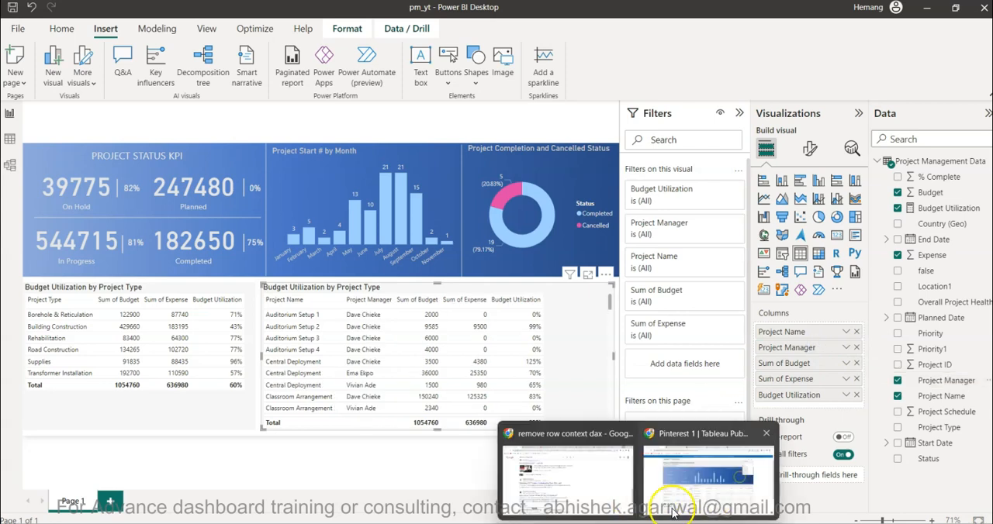
left_click(690, 488)
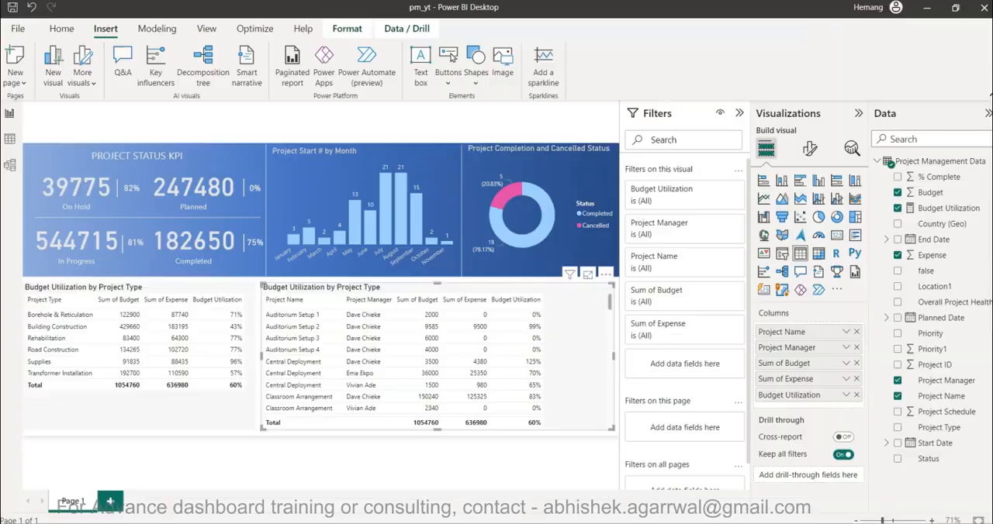
left_click(500, 512)
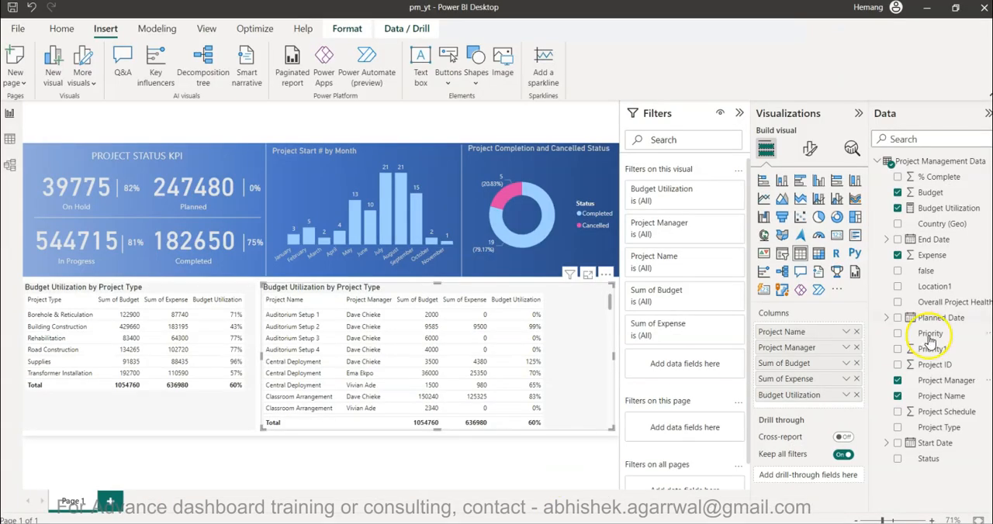
left_click_drag(950, 458, 807, 365)
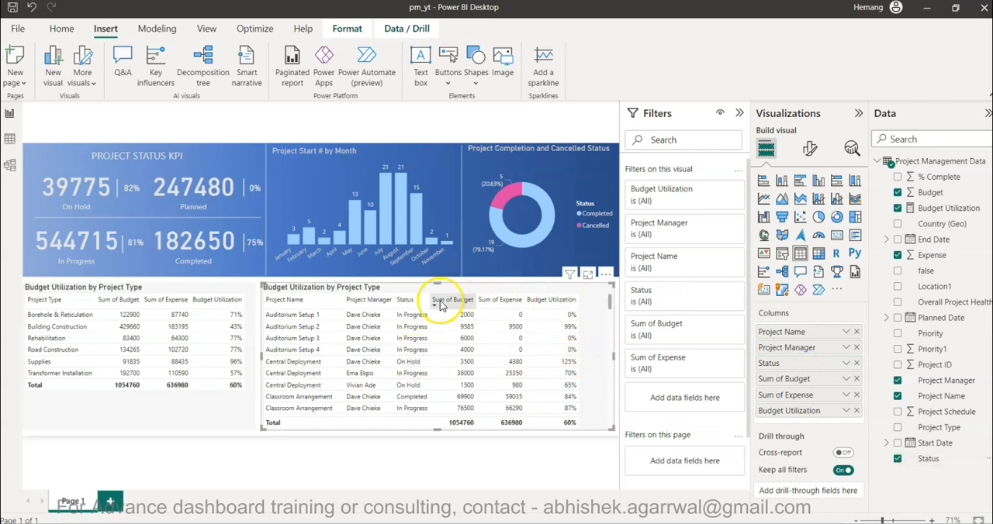
Widen the Status, Project Name, Sum of Budget and Sum of Expense columns to fill the copied table's width, and deselect it.
left_click_drag(428, 300, 433, 301)
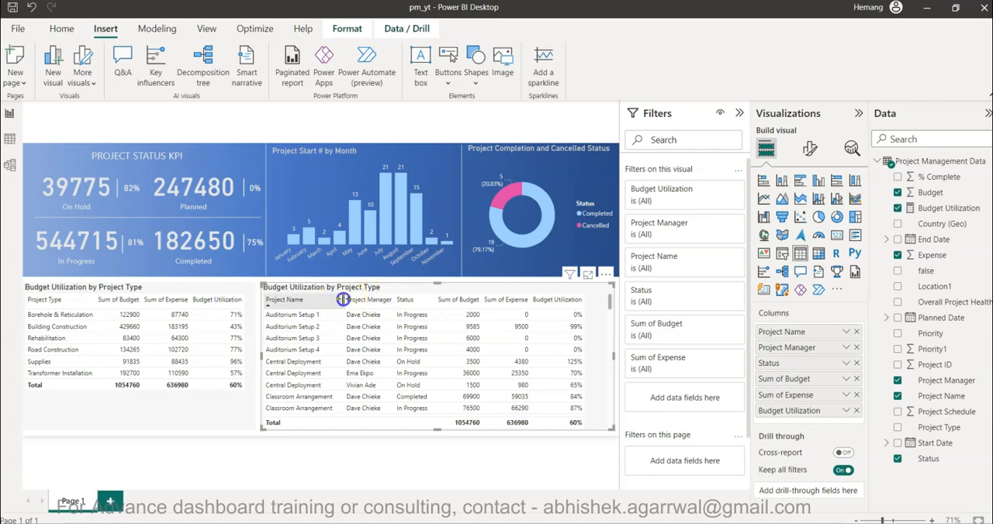
left_click_drag(343, 300, 349, 300)
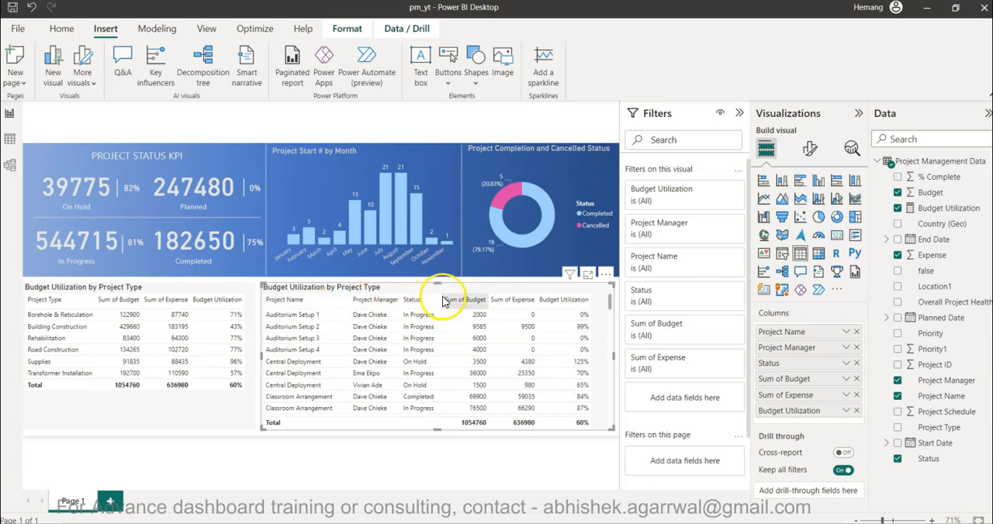
left_click_drag(489, 299, 493, 300)
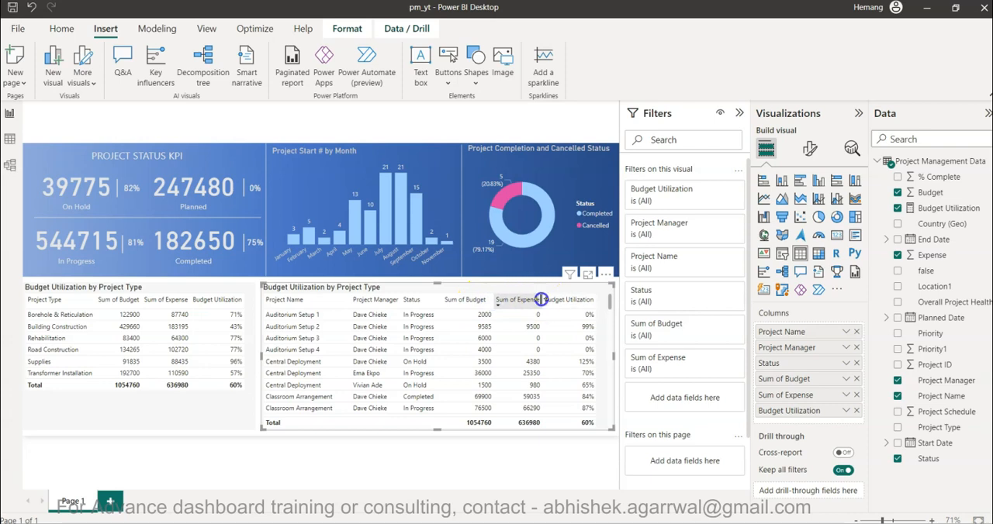
left_click_drag(541, 300, 549, 300)
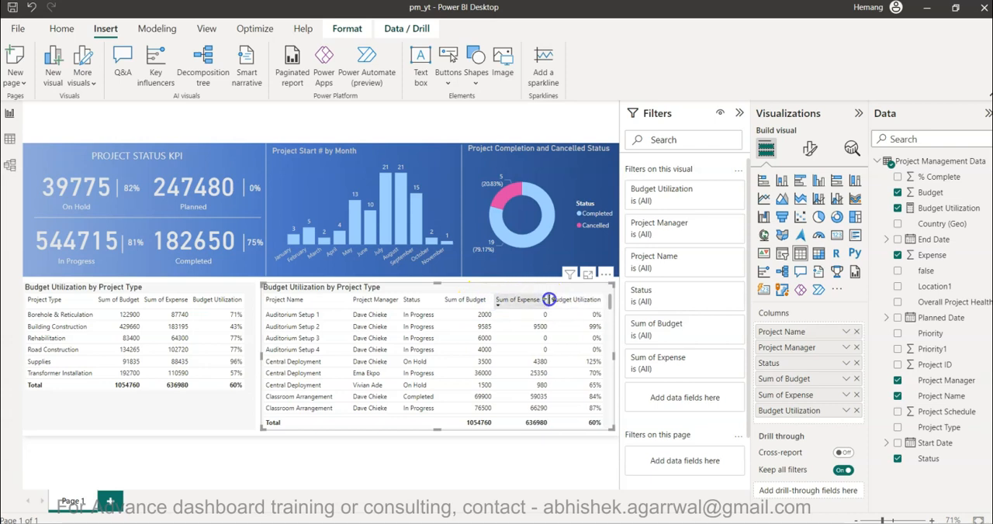
left_click(588, 469)
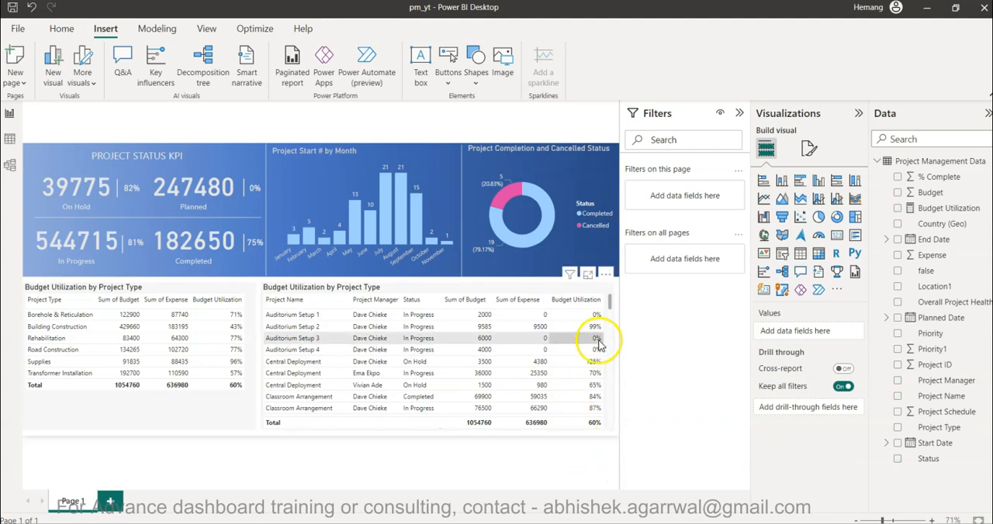
left_click(603, 297)
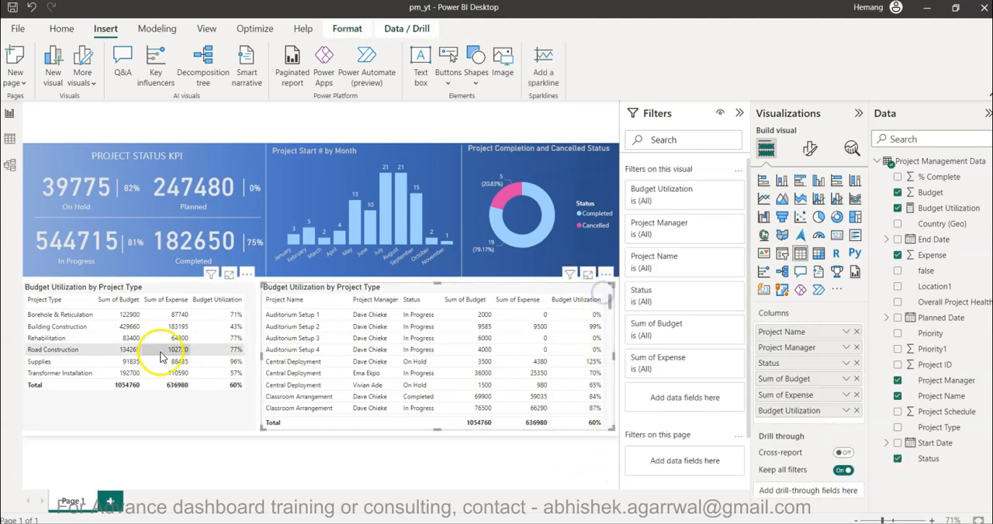
left_click(204, 416)
scroll(371, 384, "down", 15)
scroll(369, 394, "up", 15)
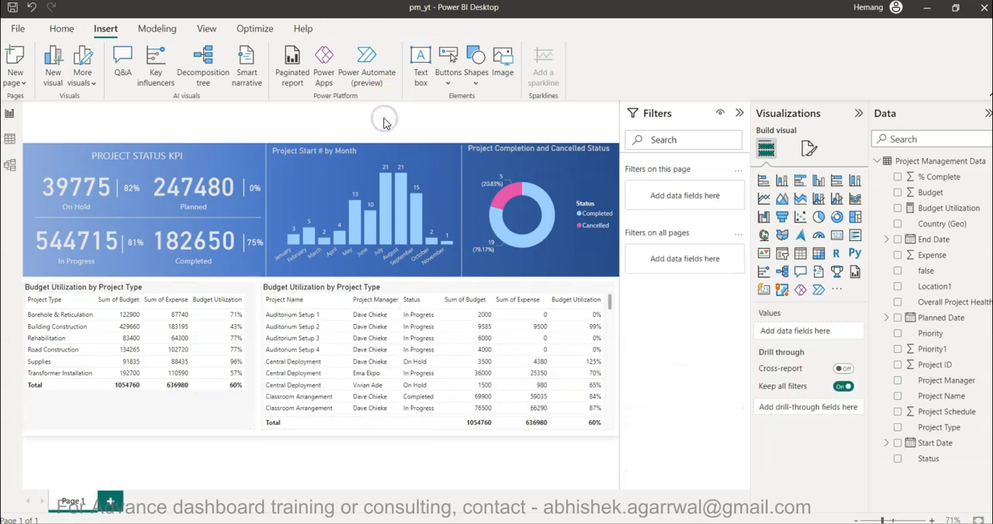
left_click(460, 185)
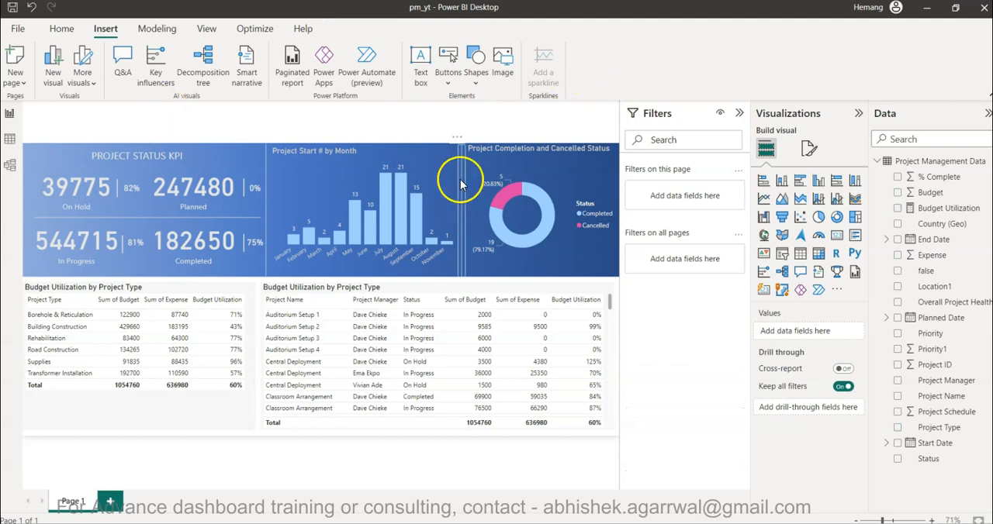
Insert a text box, move it to the page's upper-left corner, and enter "PROJECT MANAGEMENT DASHOARD" as the title.
left_click(421, 66)
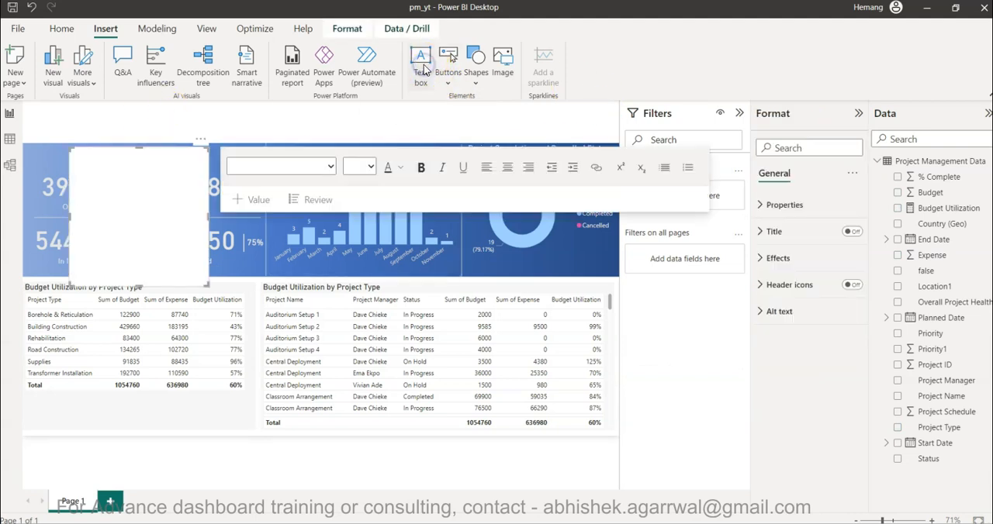
left_click(130, 193)
left_click_drag(117, 138, 83, 109)
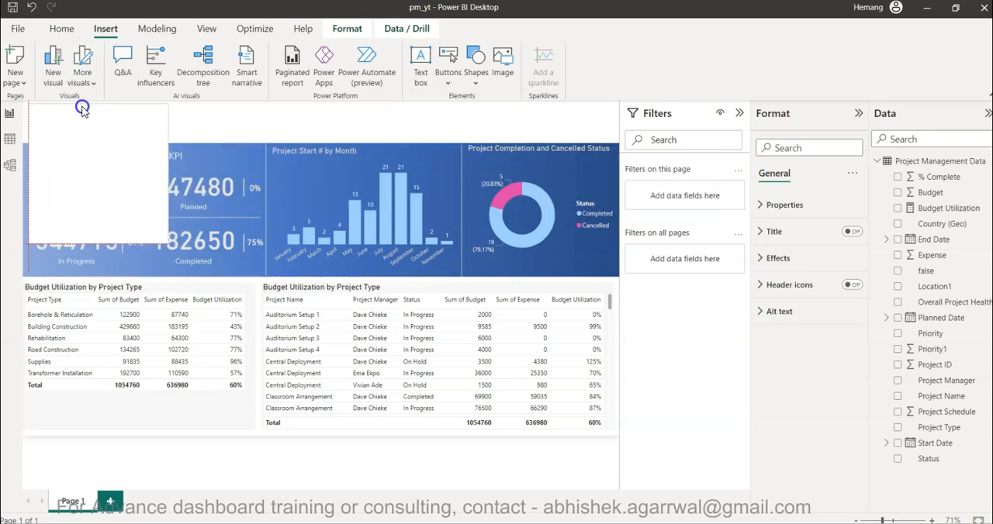
left_click(83, 108)
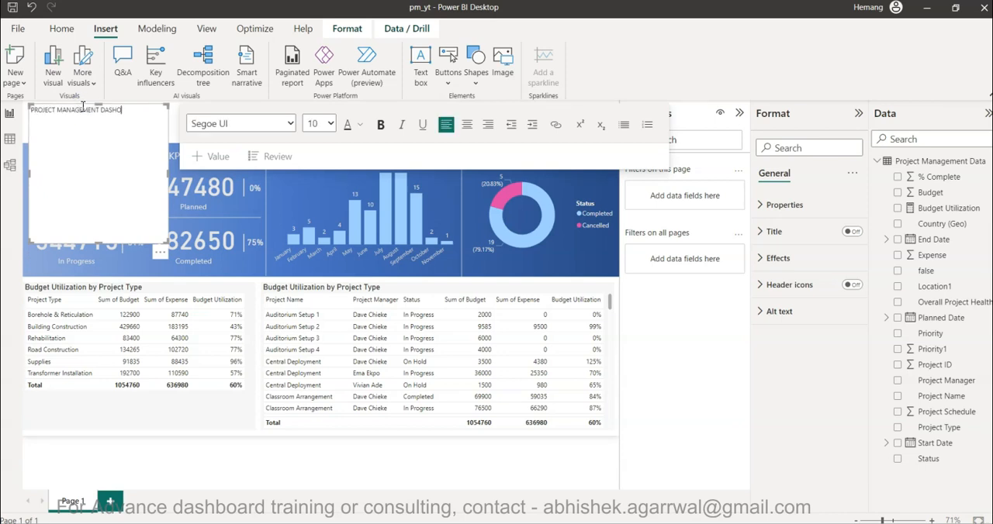
Set the title's font size to 24, widen its text box to fit one line, and shorten it to sit above the KPI band.
key("ctrl+a")
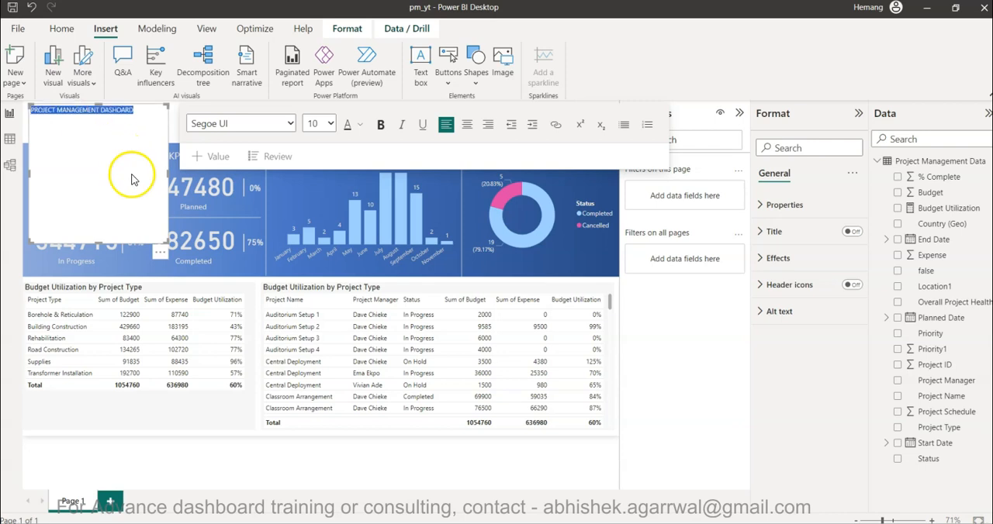
left_click(332, 124)
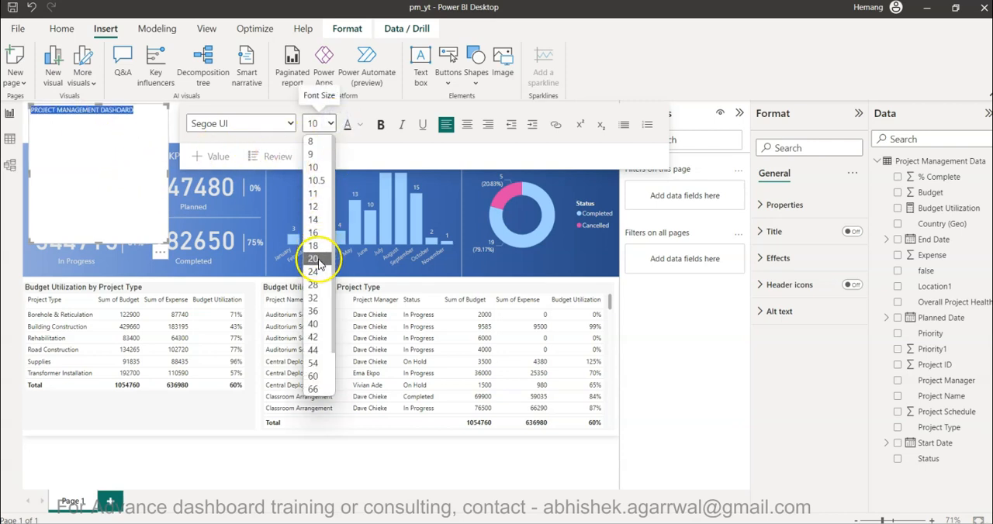
left_click(325, 258)
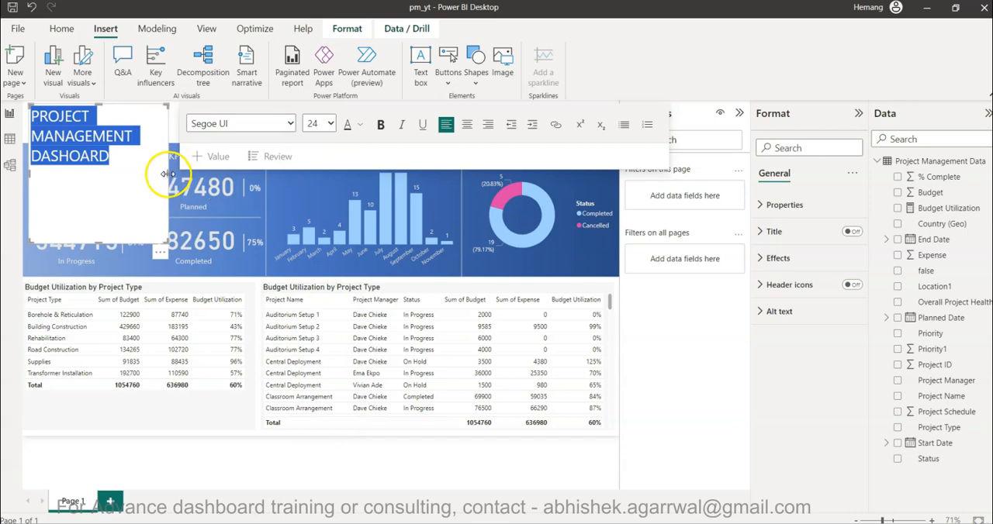
left_click_drag(168, 173, 370, 172)
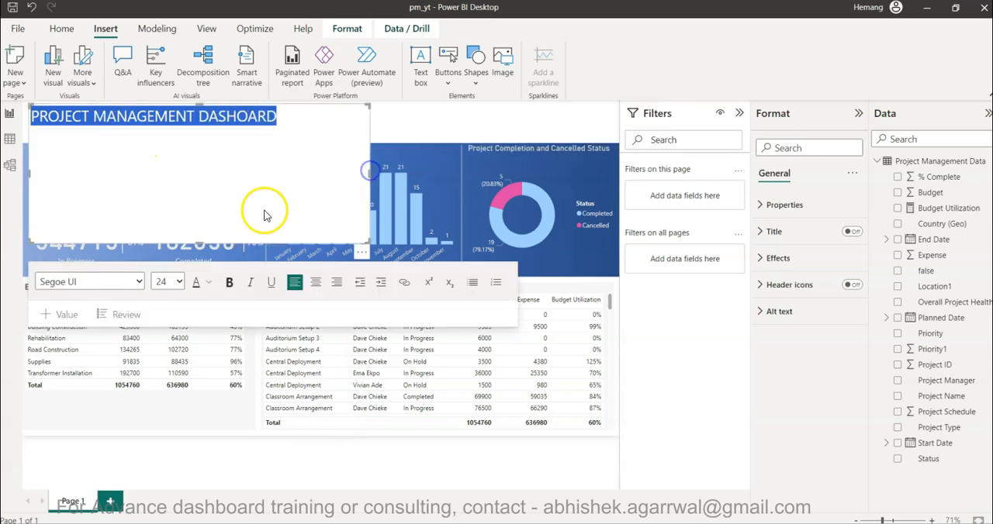
left_click_drag(199, 241, 237, 132)
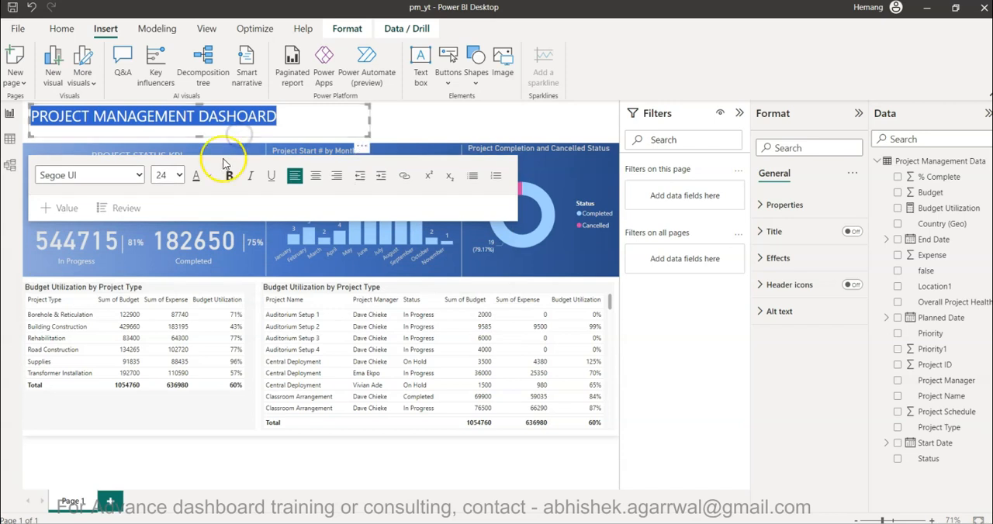
Set the dashboard title's font size to 32 and deselect the text box.
left_click(178, 176)
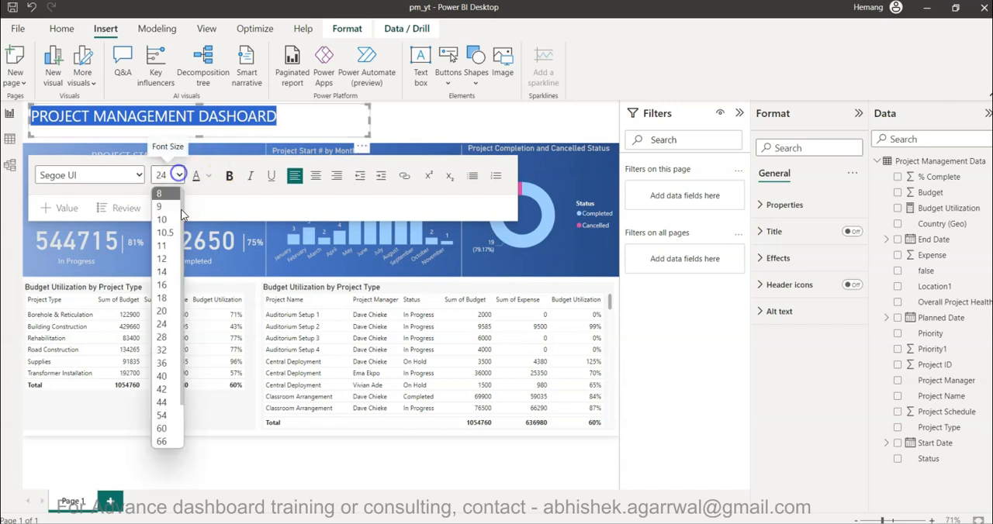
left_click(165, 350)
left_click(408, 126)
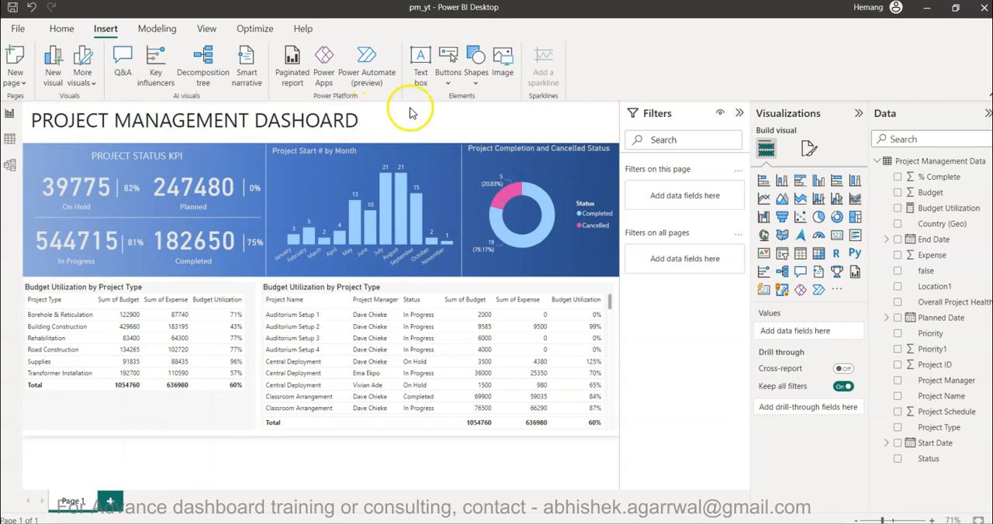
left_click(397, 118)
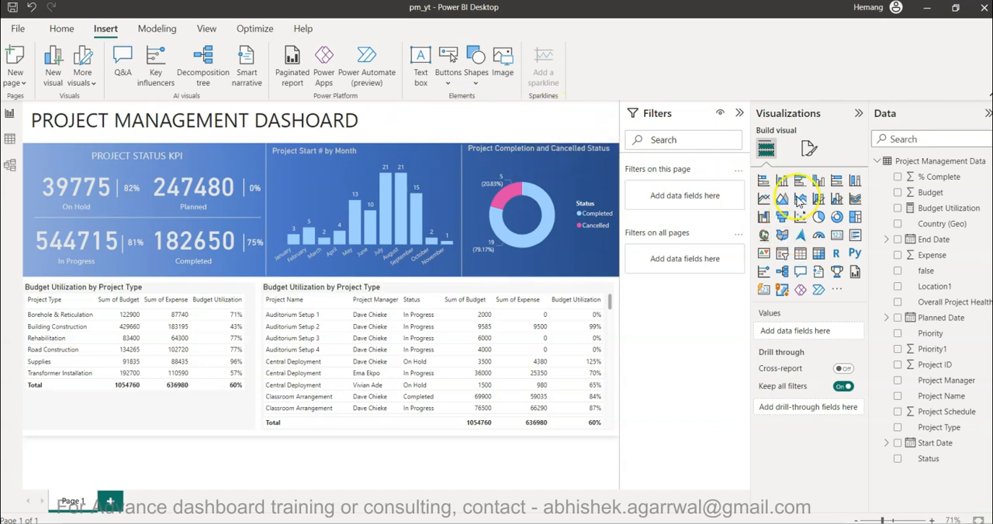
Add a slicer on the Project Manager field and set its style to Dropdown.
left_click(783, 254)
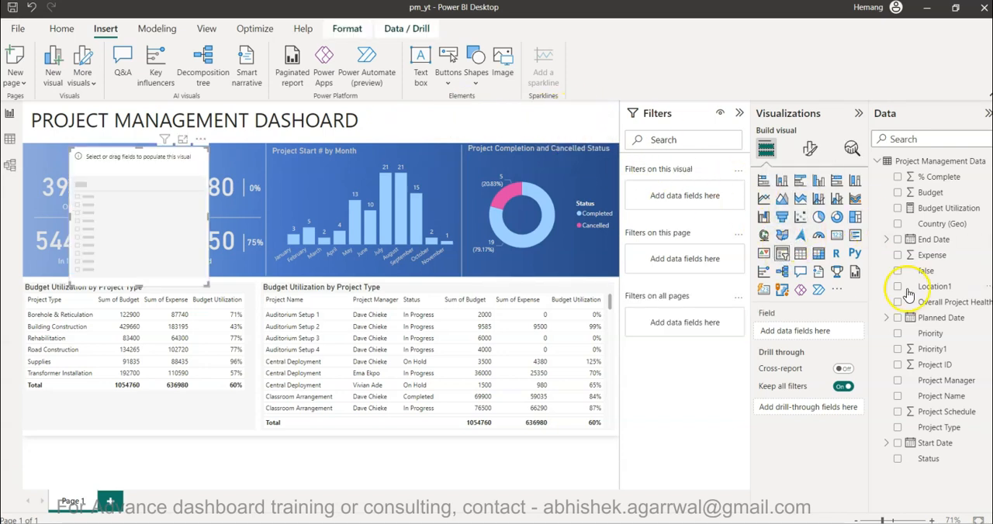
left_click(898, 380)
left_click(809, 149)
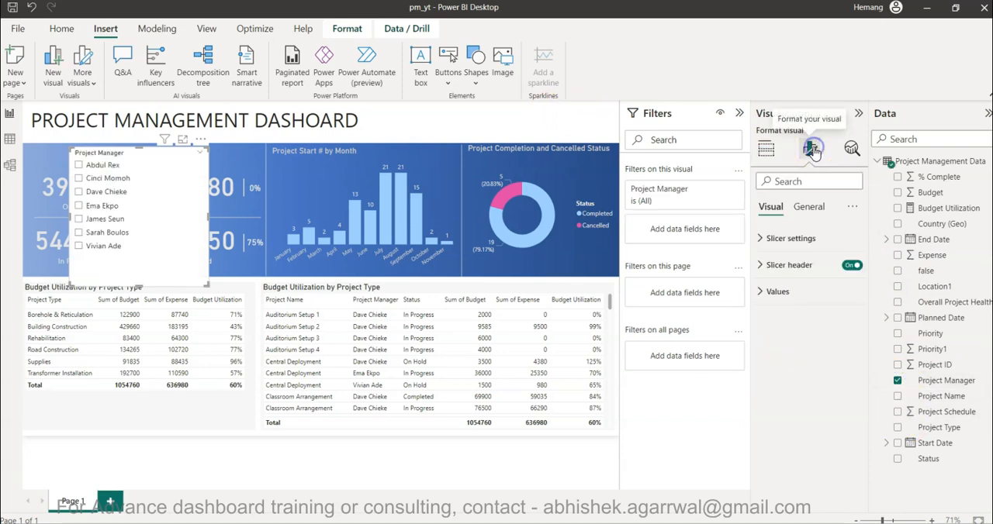
left_click(793, 240)
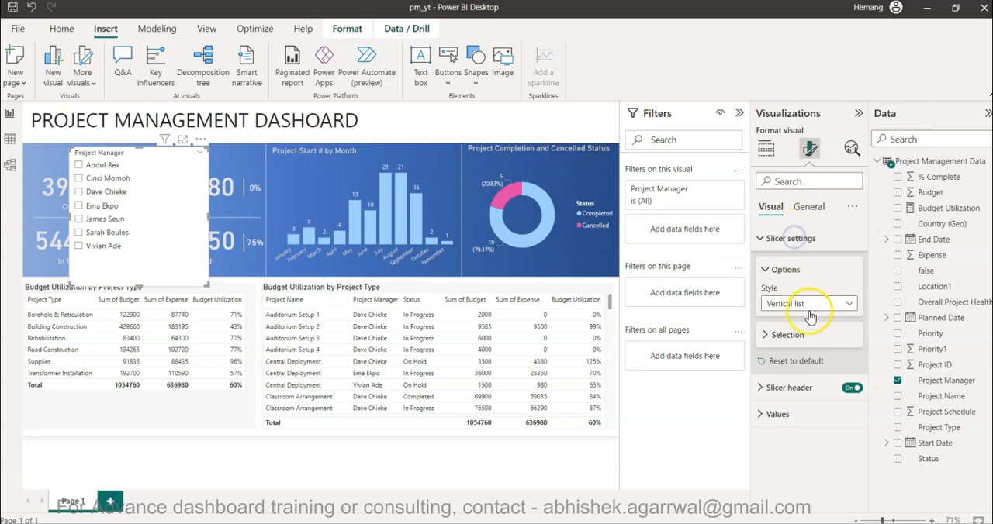
left_click(813, 304)
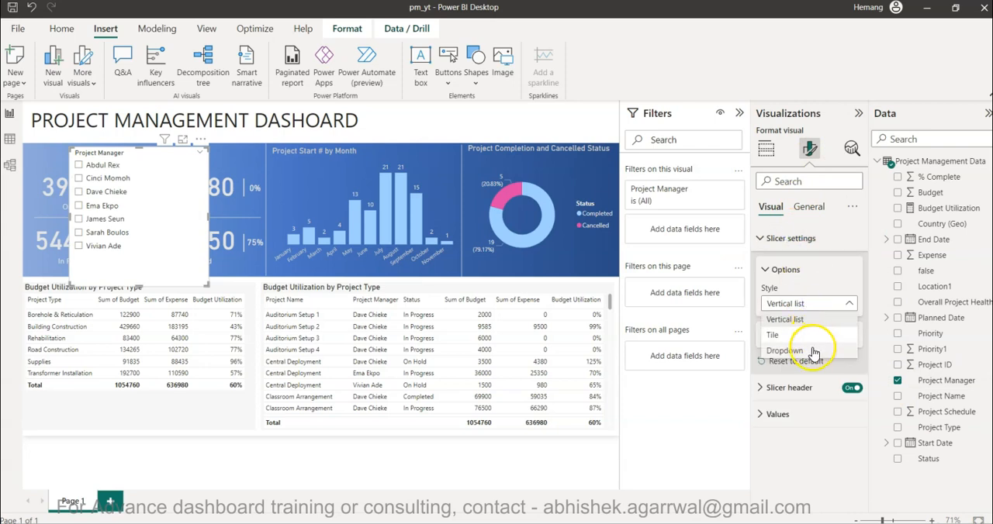
left_click(813, 348)
Shorten the Project Manager slicer, place it in the page's upper-right corner beside the title, and collapse the Filters pane.
left_click_drag(144, 281, 148, 180)
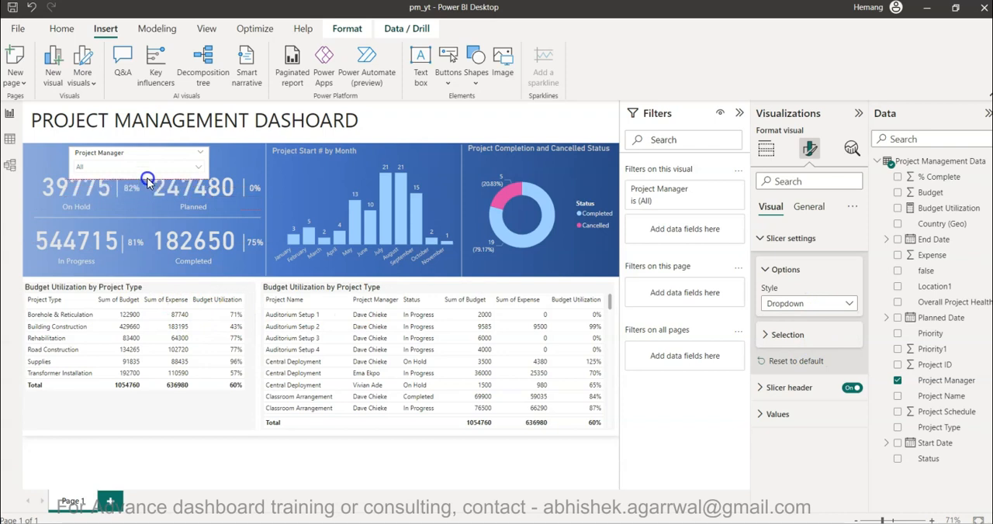
left_click_drag(148, 159, 554, 118)
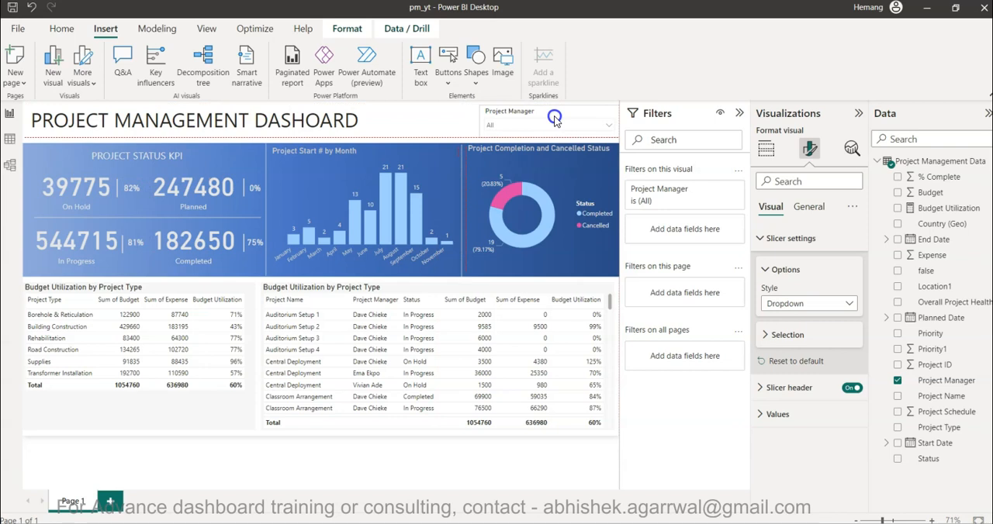
left_click(740, 114)
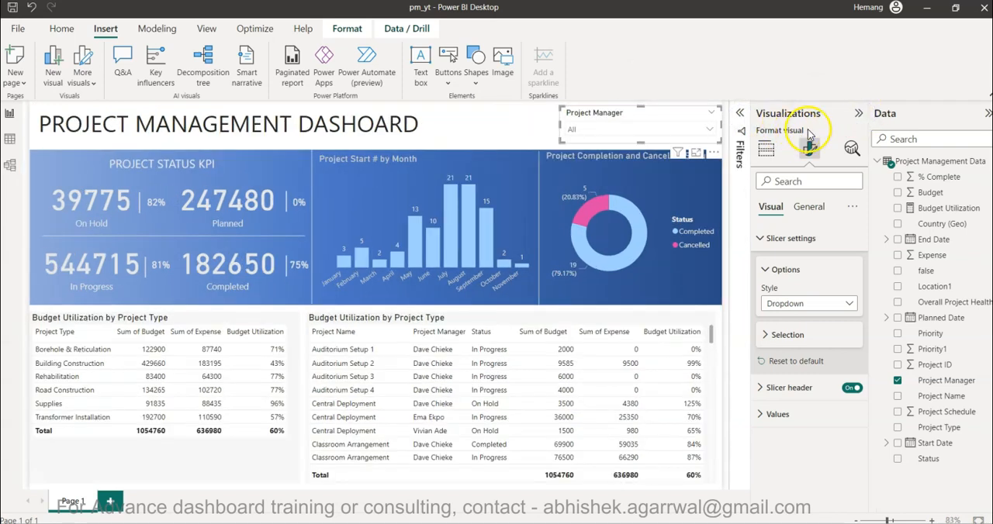
Collapse the Visualizations and Data panes to leave more room for the report page.
left_click(855, 115)
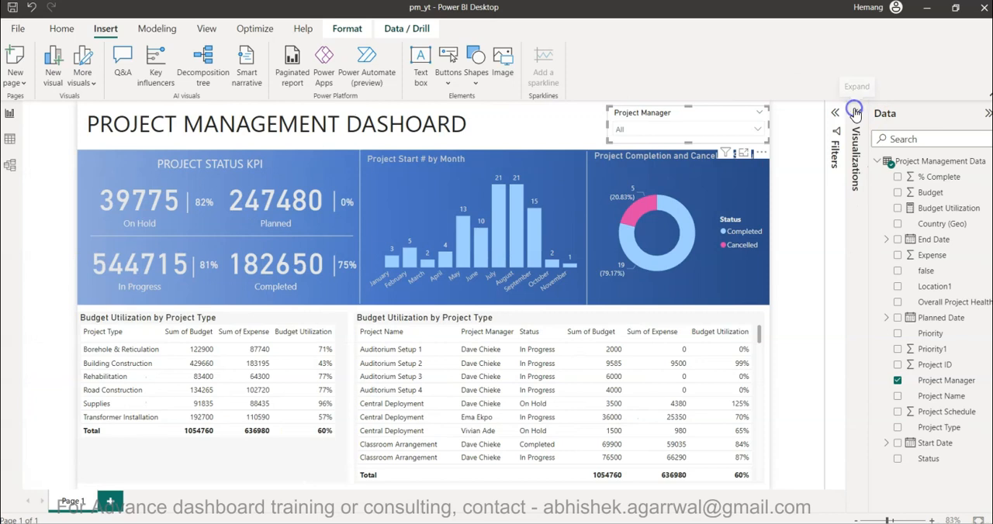
left_click(986, 114)
left_click_drag(746, 113, 741, 114)
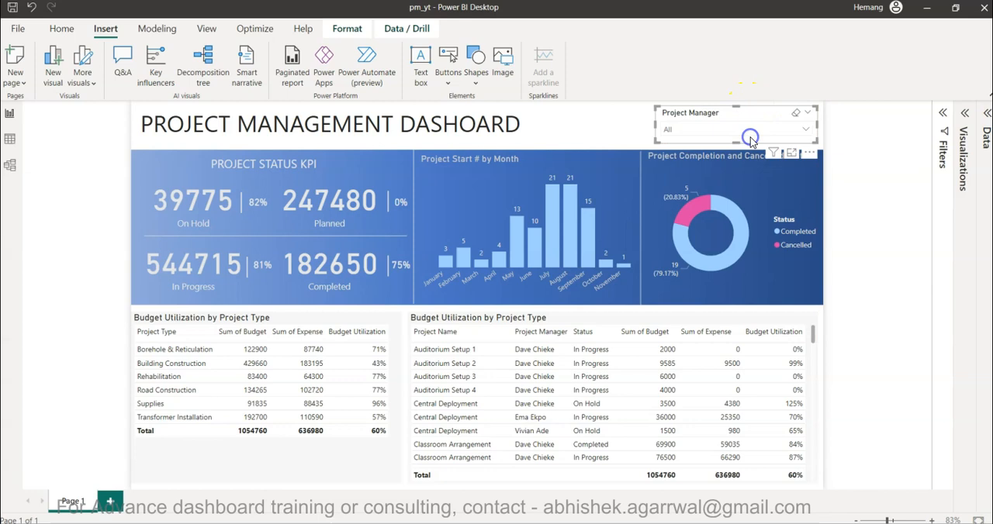
Test the Project Manager slicer by choosing the managers one after another, leave the fourth manager selected, and close the list.
left_click(686, 130)
left_click(675, 145)
left_click(672, 161)
left_click(672, 177)
left_click(672, 191)
left_click(673, 208)
left_click(672, 224)
left_click(672, 193)
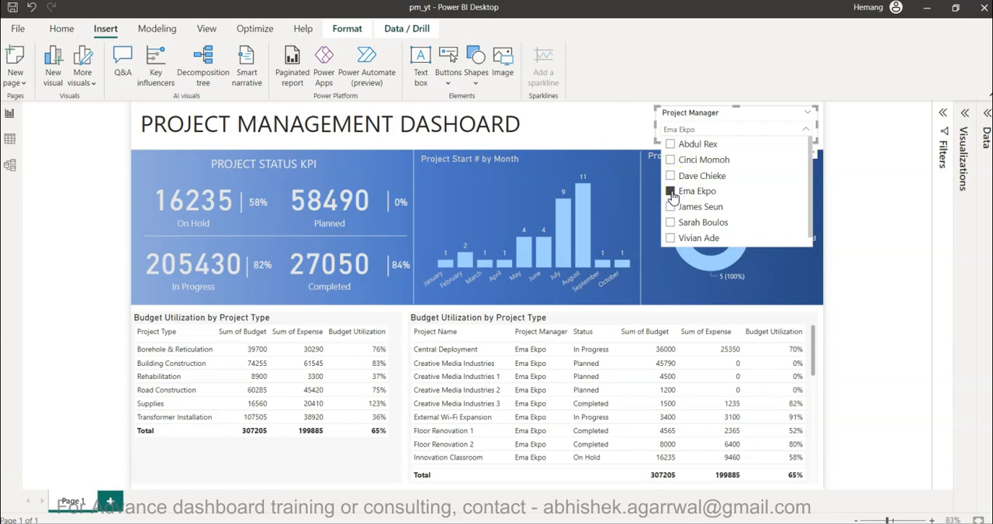
left_click(857, 240)
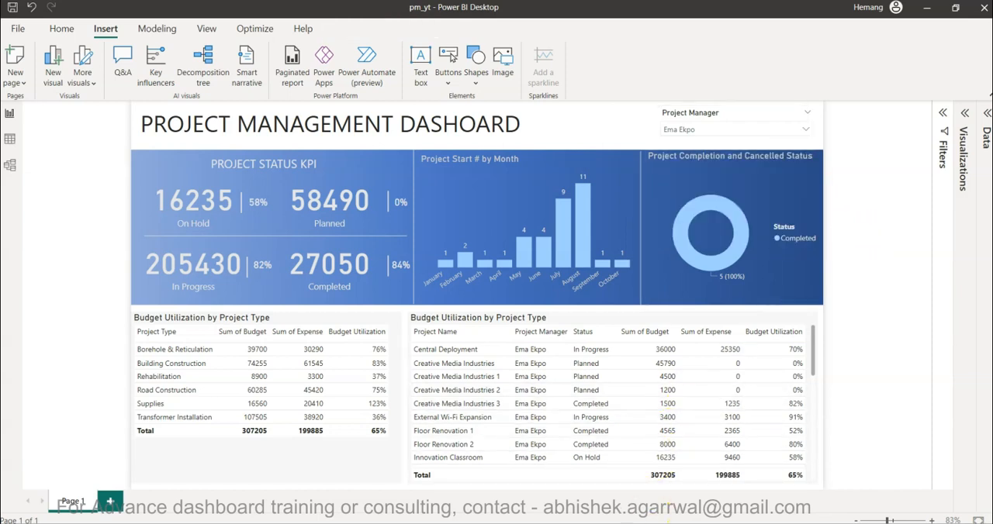
Switch to the browser to review the Tableau dashboard and the Dribbble reference design, and return to Power BI Desktop.
left_click(678, 503)
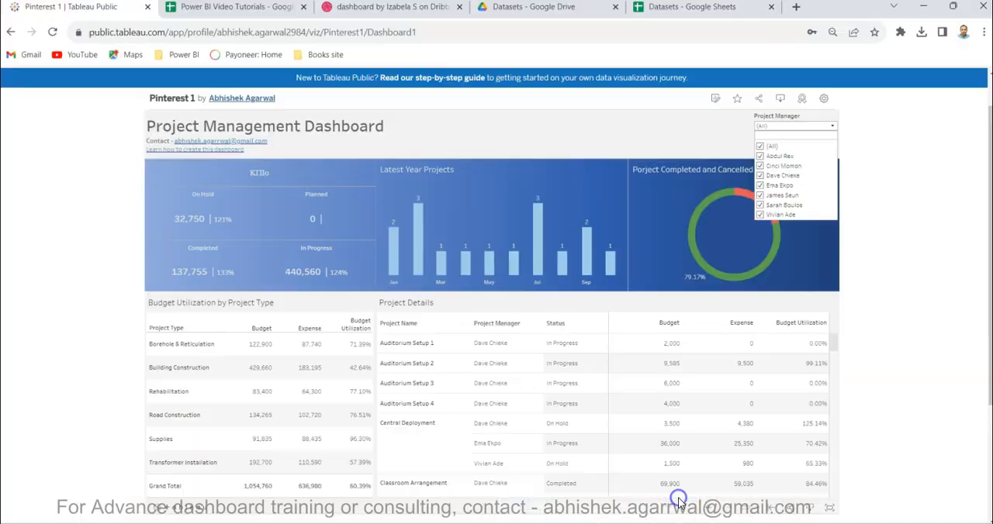
left_click(388, 8)
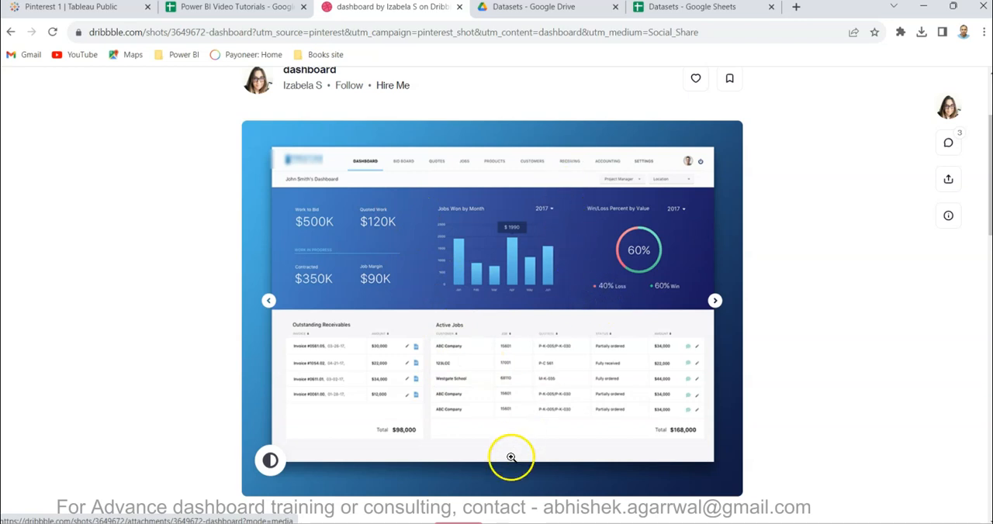
left_click(481, 432)
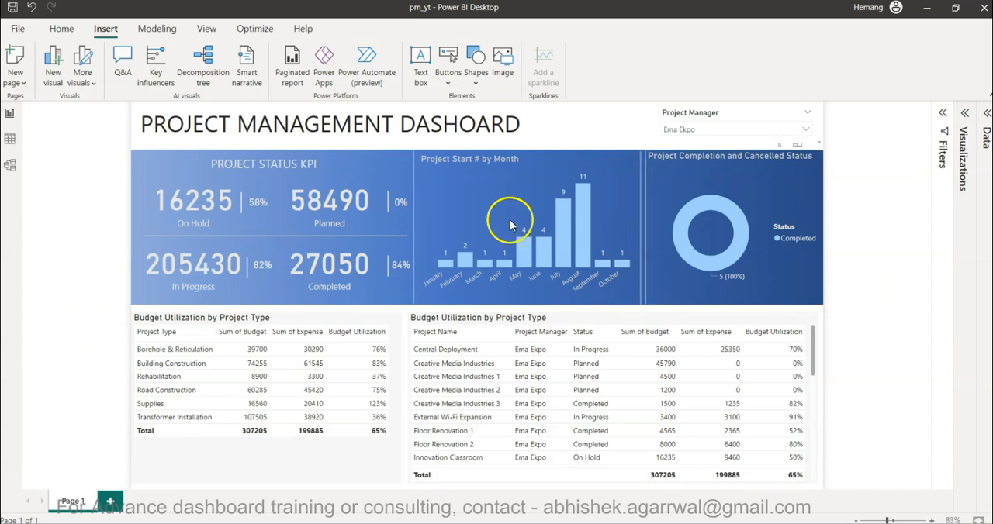
Inspect the Planned KPI card's callout value formatting, deselect the card, and collapse the Visualizations pane again.
left_click(326, 199)
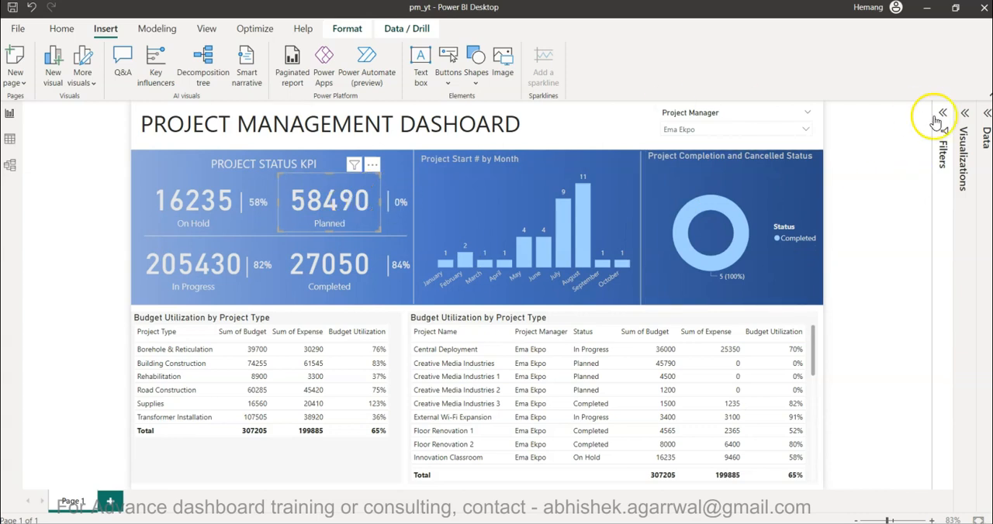
left_click(962, 118)
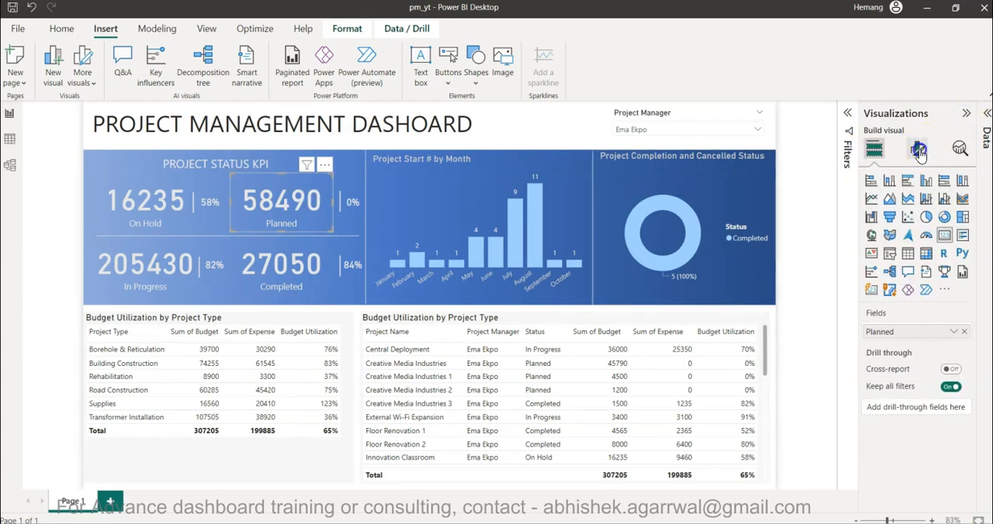
left_click(917, 148)
left_click(900, 238)
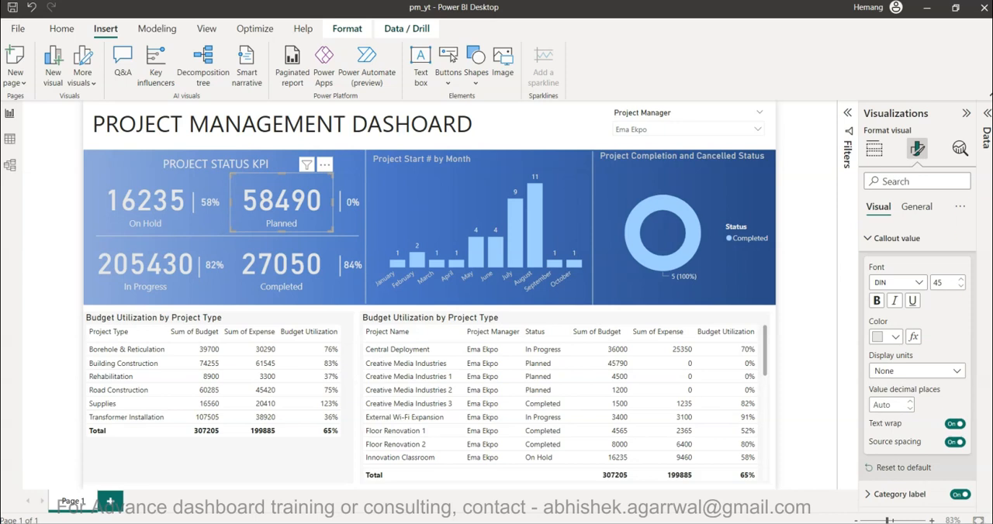
left_click(816, 325)
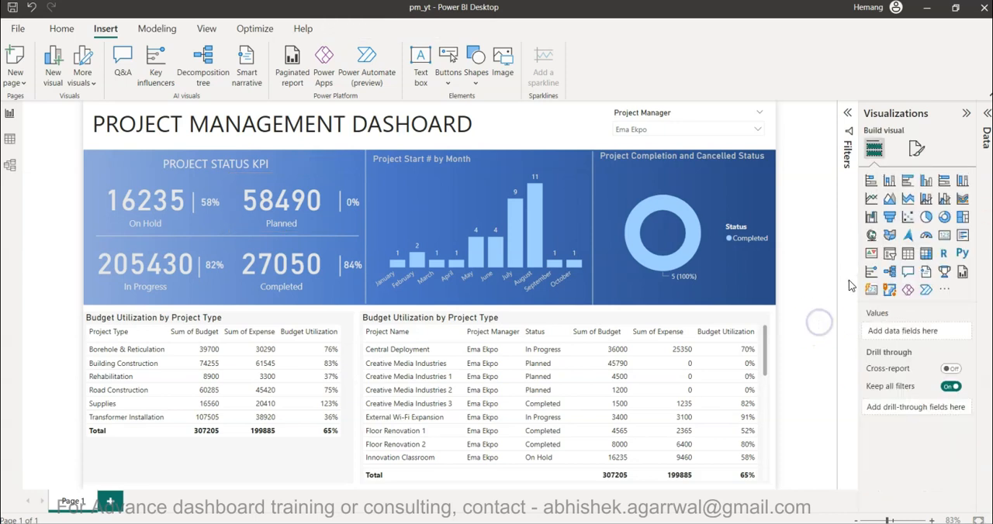
left_click(966, 115)
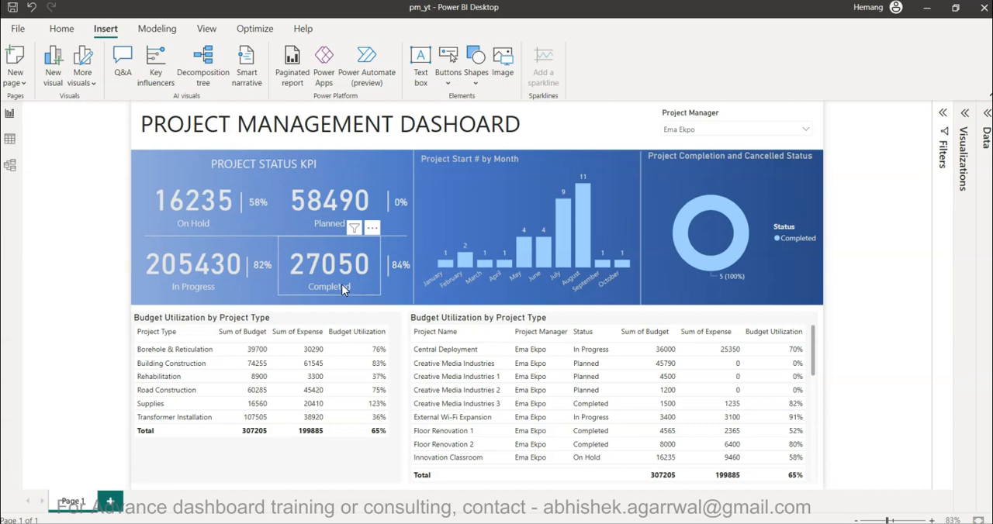
left_click(511, 189)
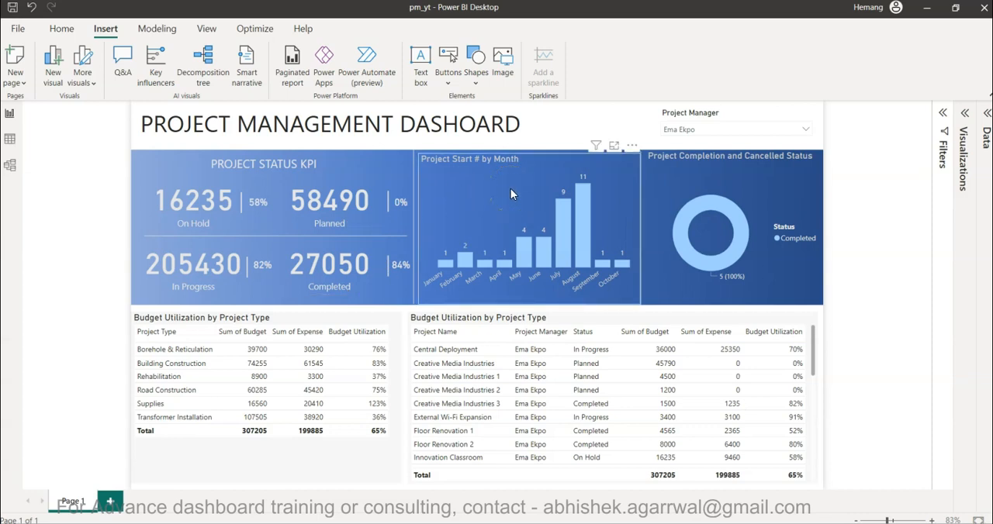
left_click(532, 190)
left_click(553, 201)
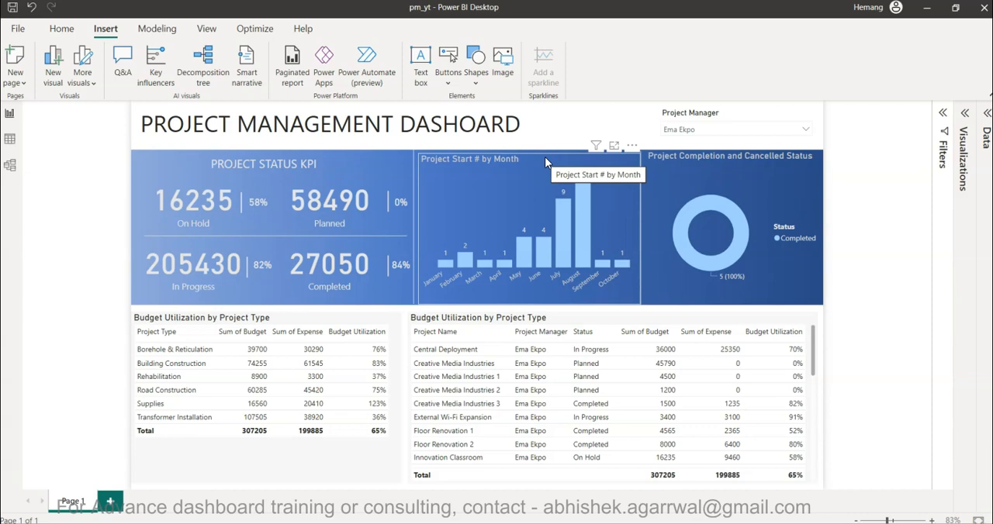
mouse_move(582, 243)
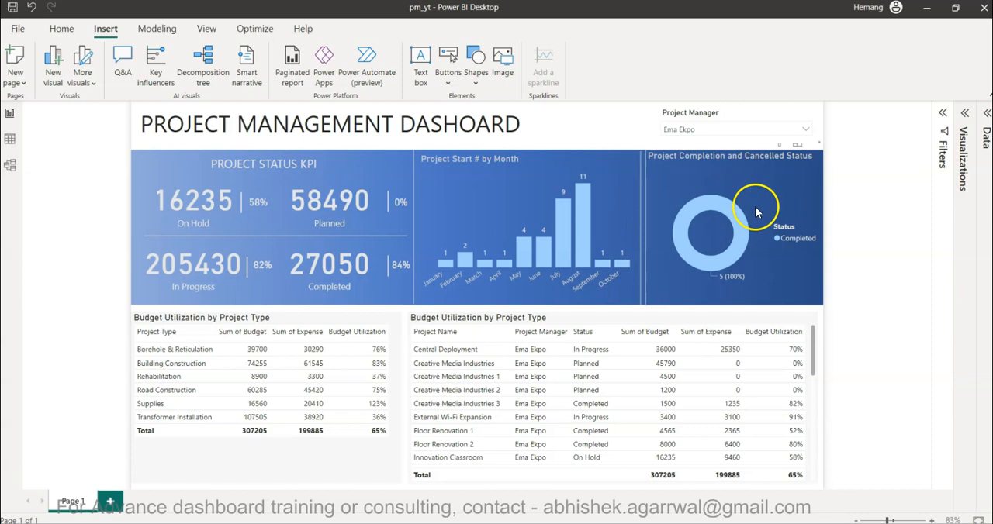
Expand the Data pane, check which fields the project details table uses, and look through the table's rows down to the end and back.
left_click(986, 114)
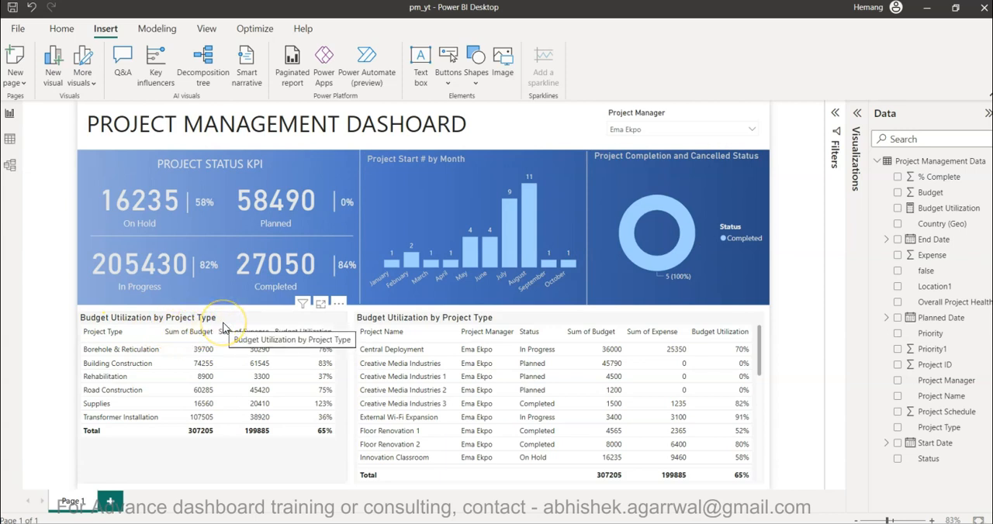
left_click(394, 321)
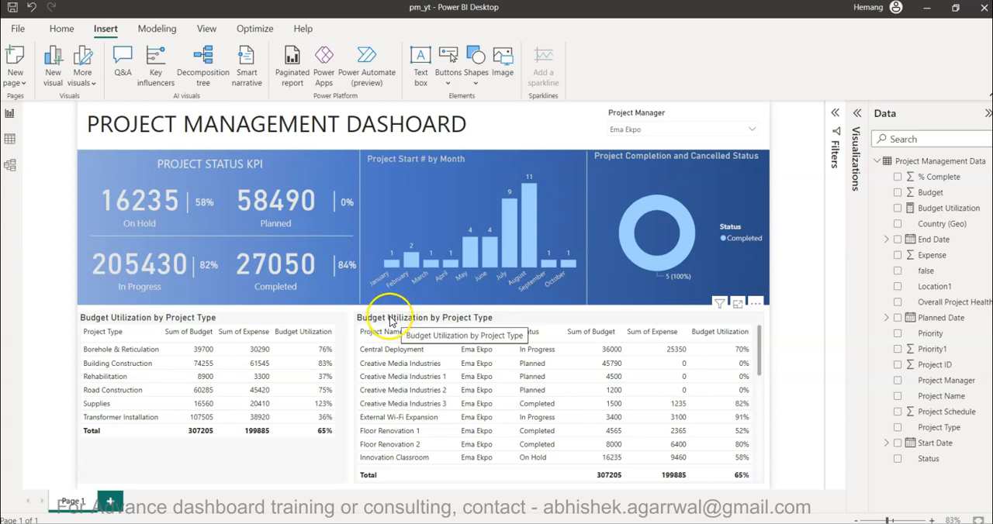
left_click(20, 341)
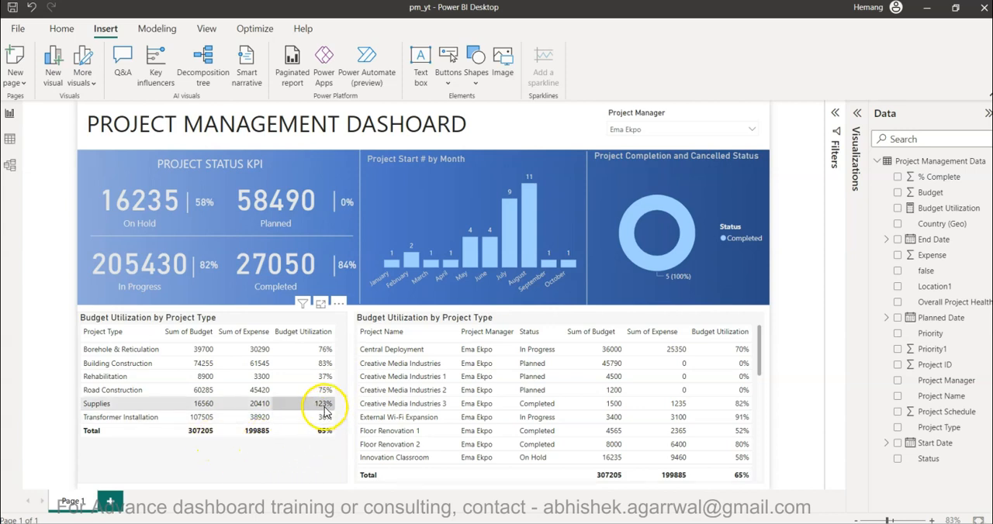
scroll(676, 423, "down", 6)
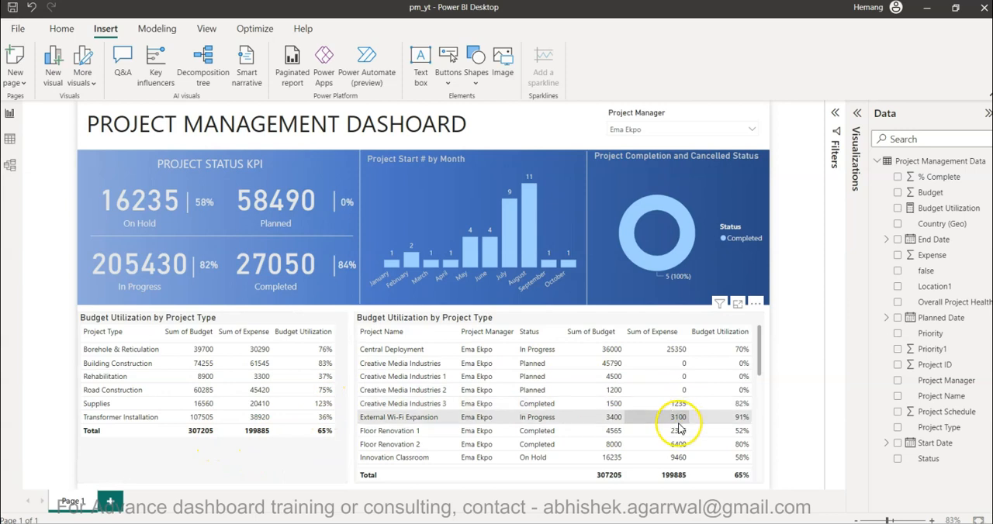
scroll(679, 427, "down", 3)
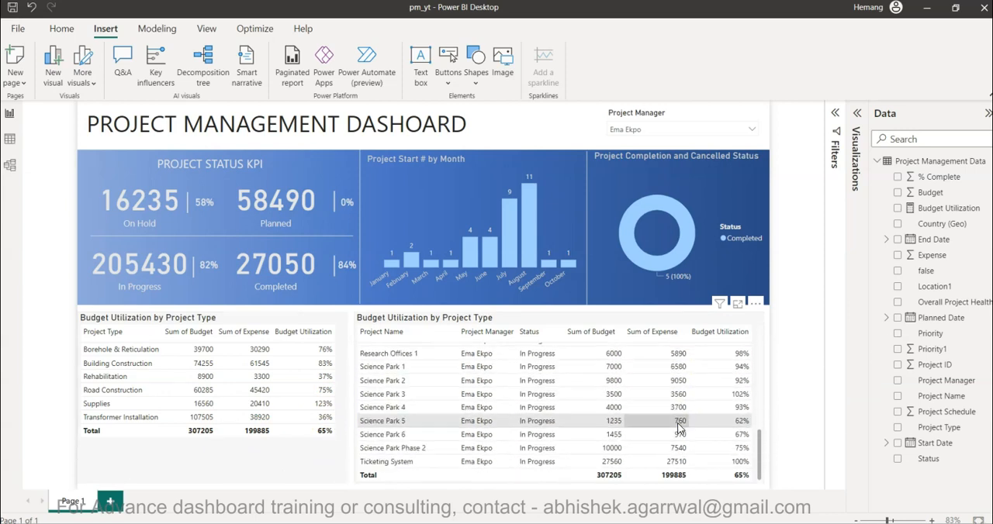
scroll(678, 427, "up", 5)
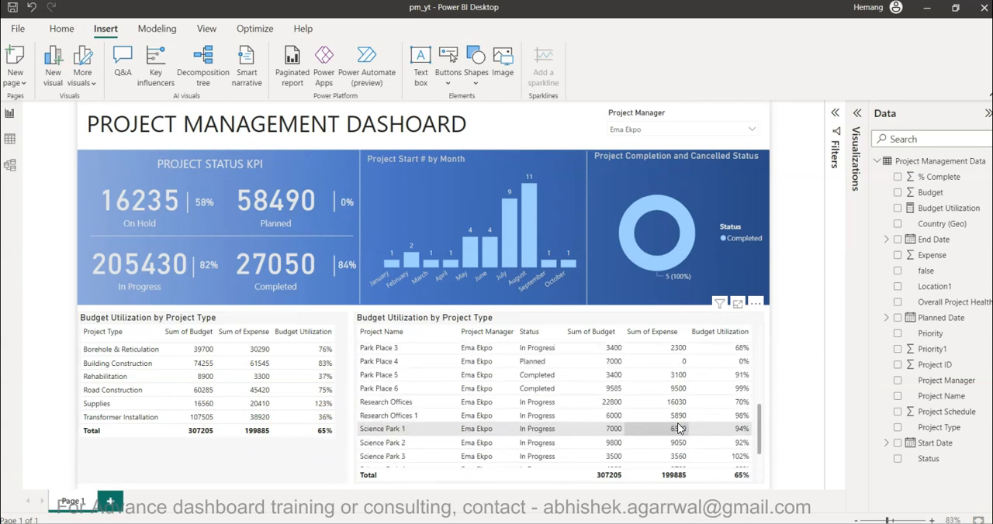
scroll(679, 427, "up", 3)
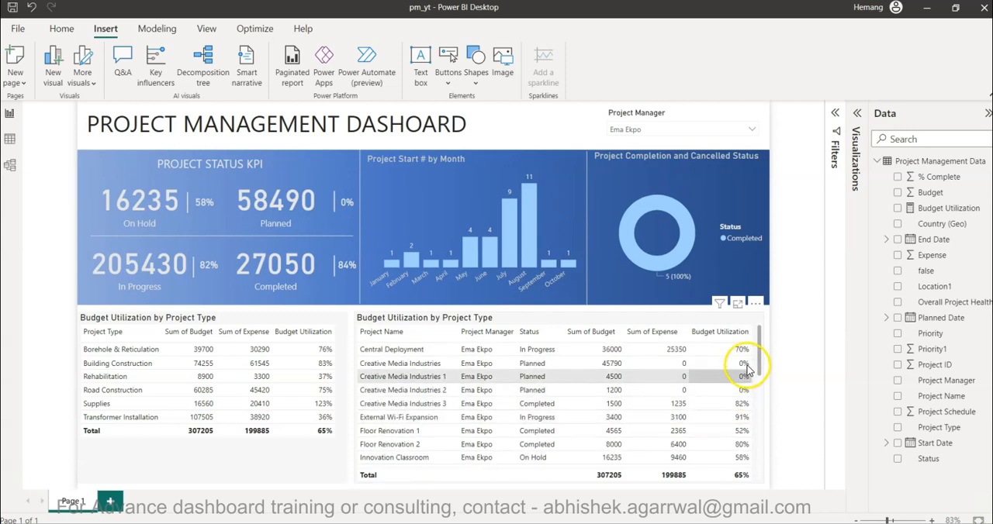